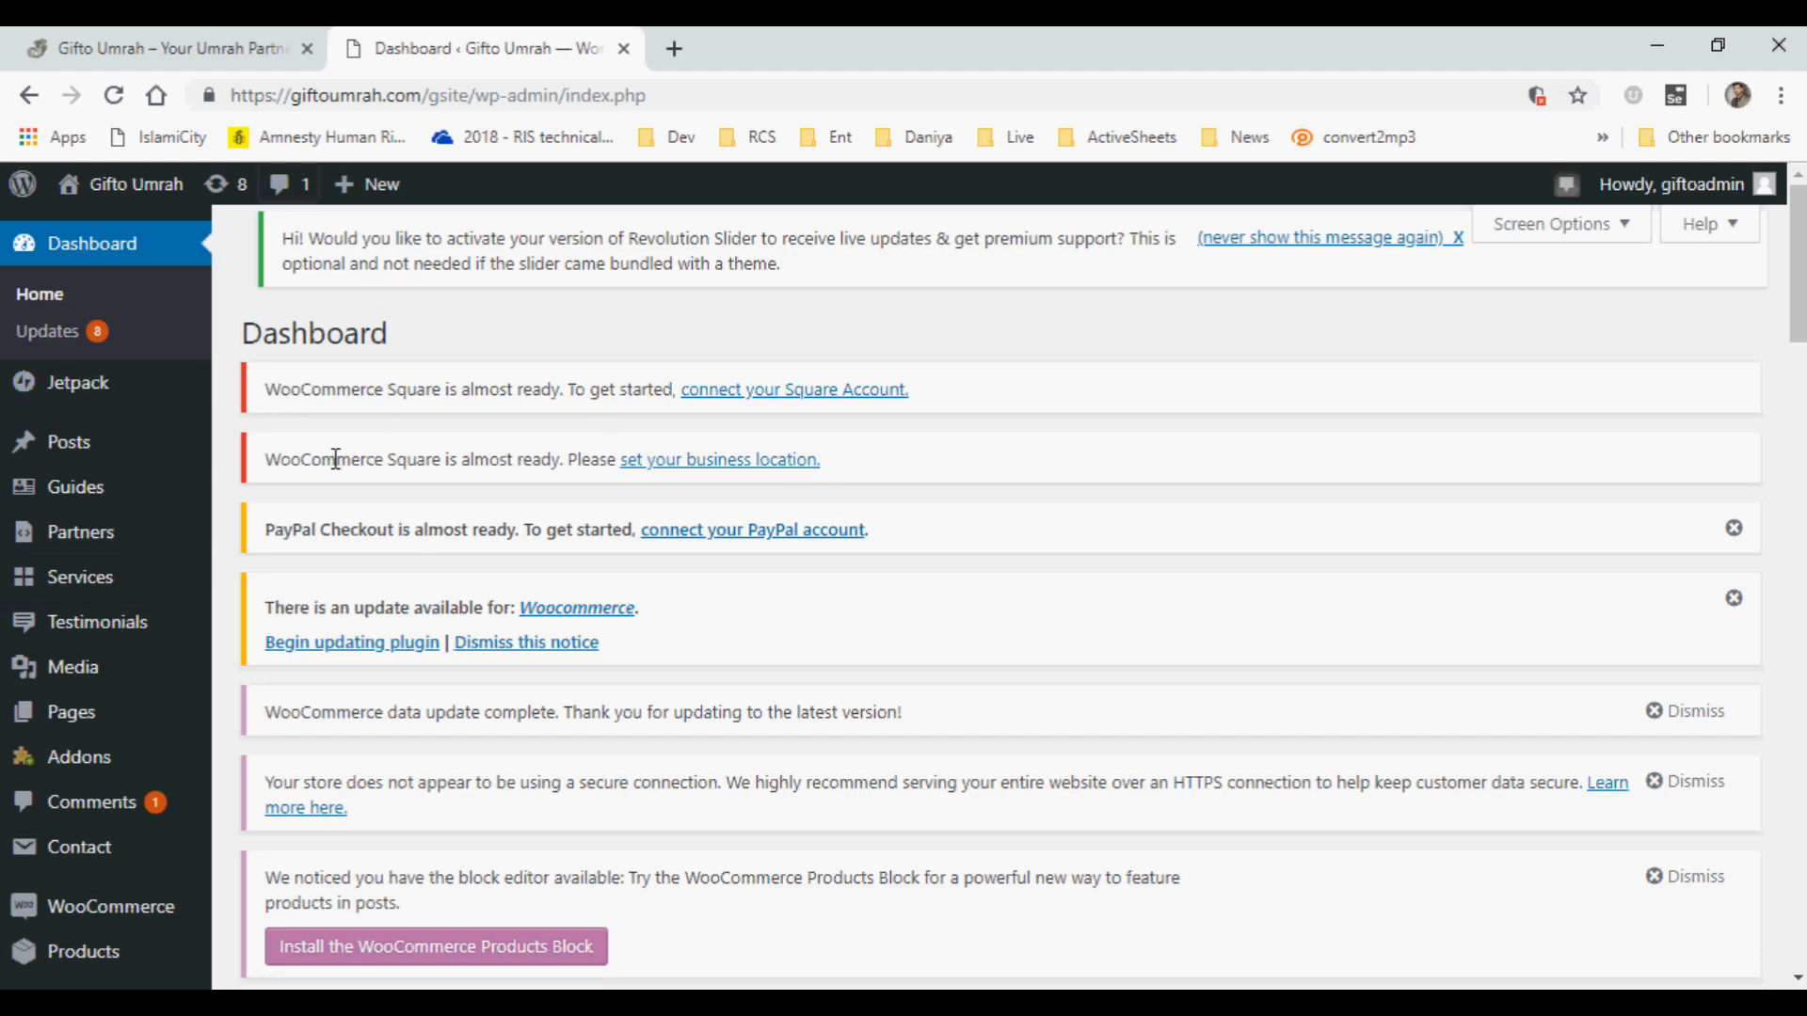
Open the Slider Revolution overview of the site's sliders from the WordPress dashboard.
scroll(335, 459, "down", 3)
scroll(335, 458, "up", 3)
scroll(335, 456, "down", 1)
scroll(335, 458, "down", 8)
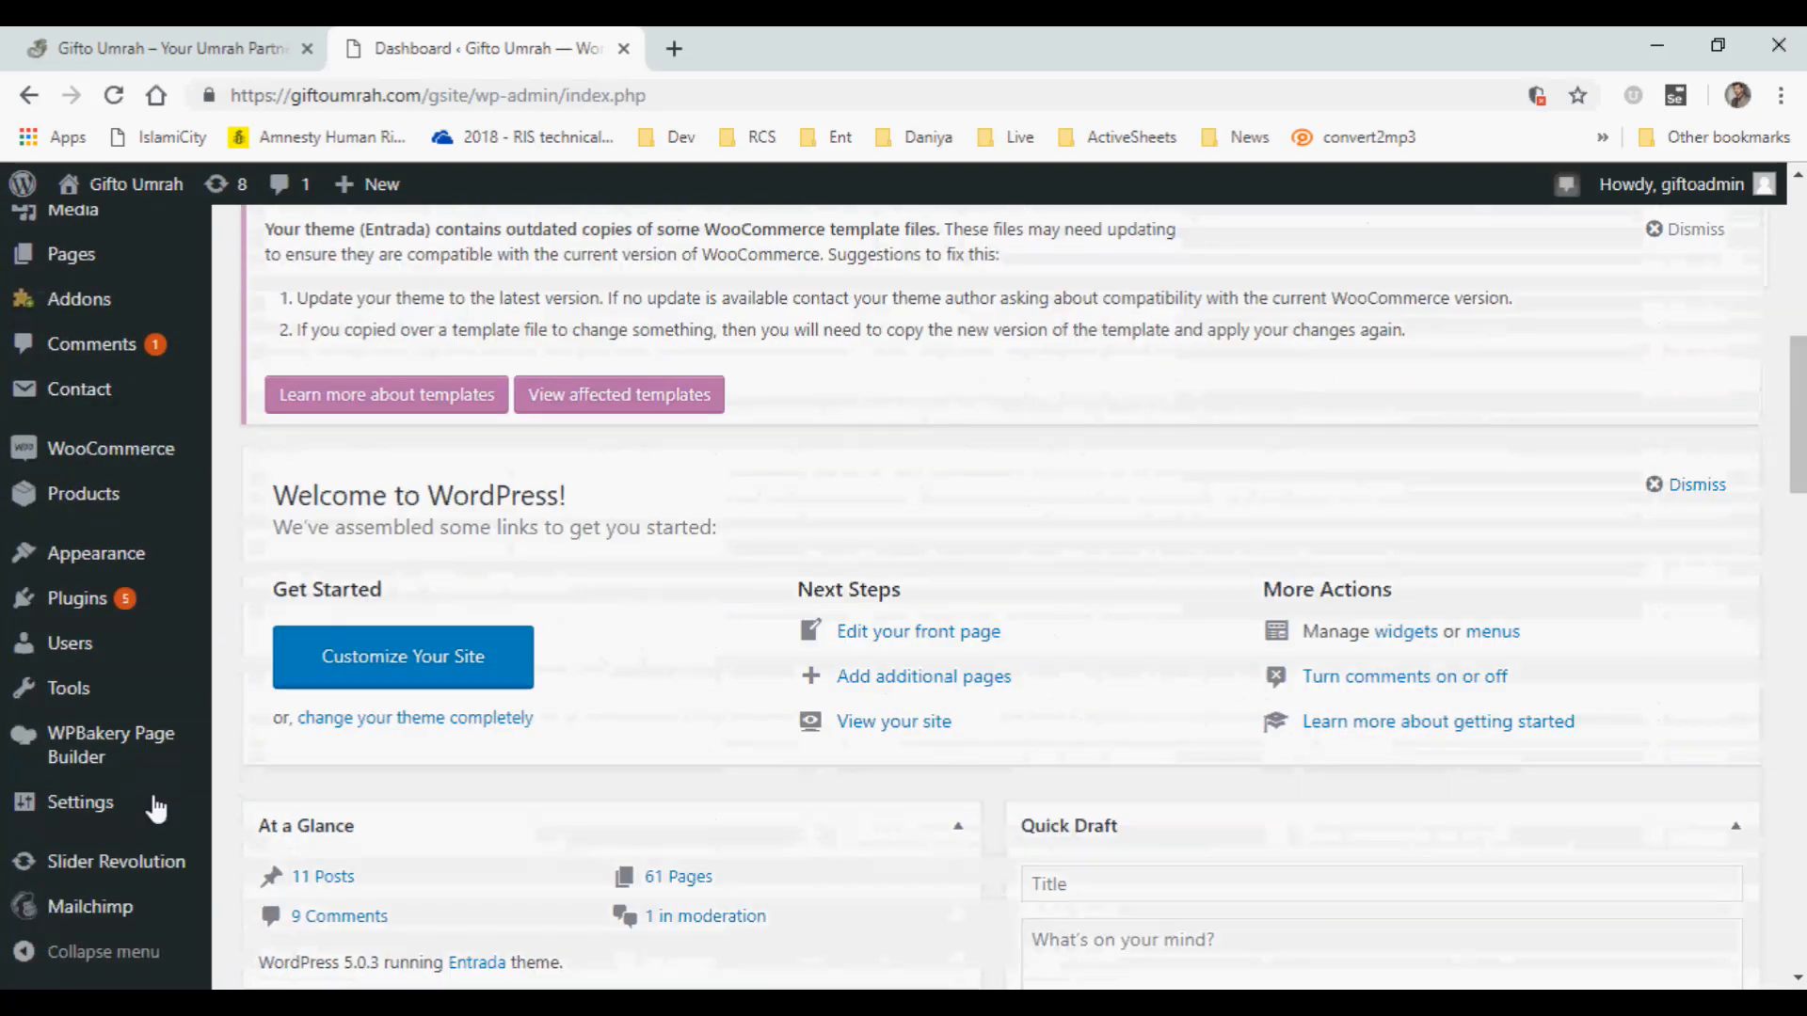
mouse_move(125, 882)
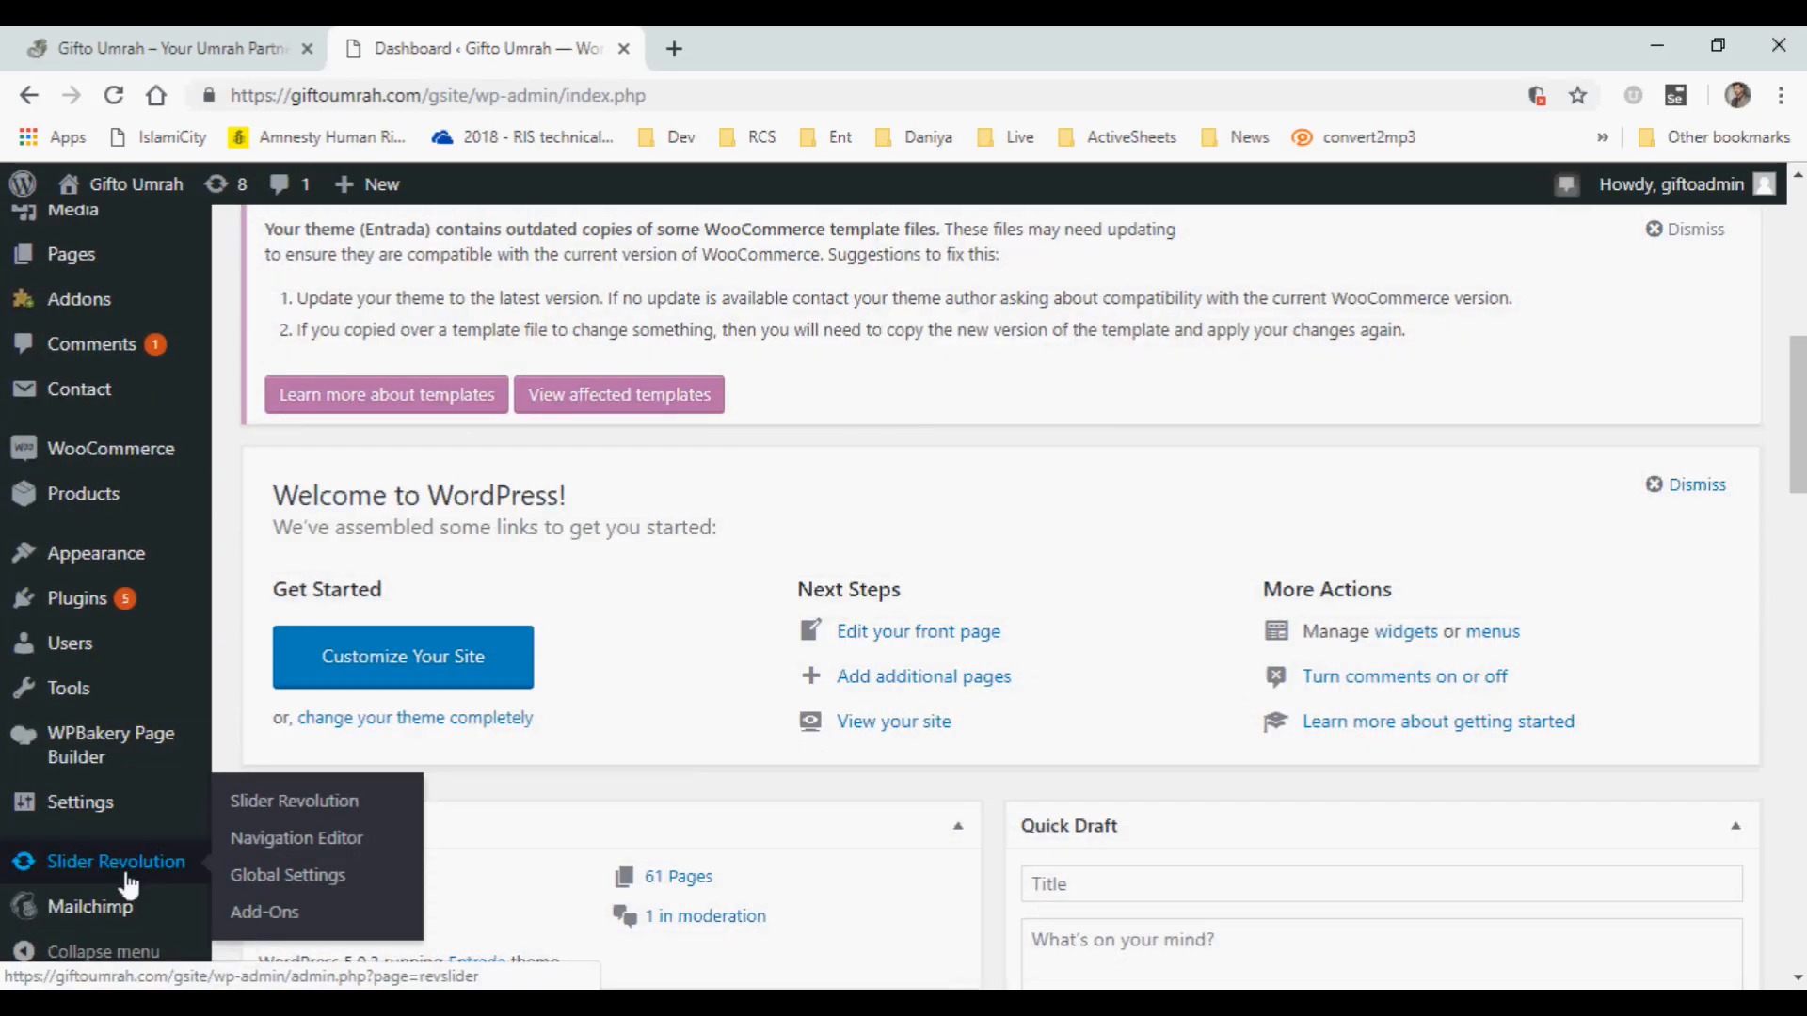
left_click(273, 822)
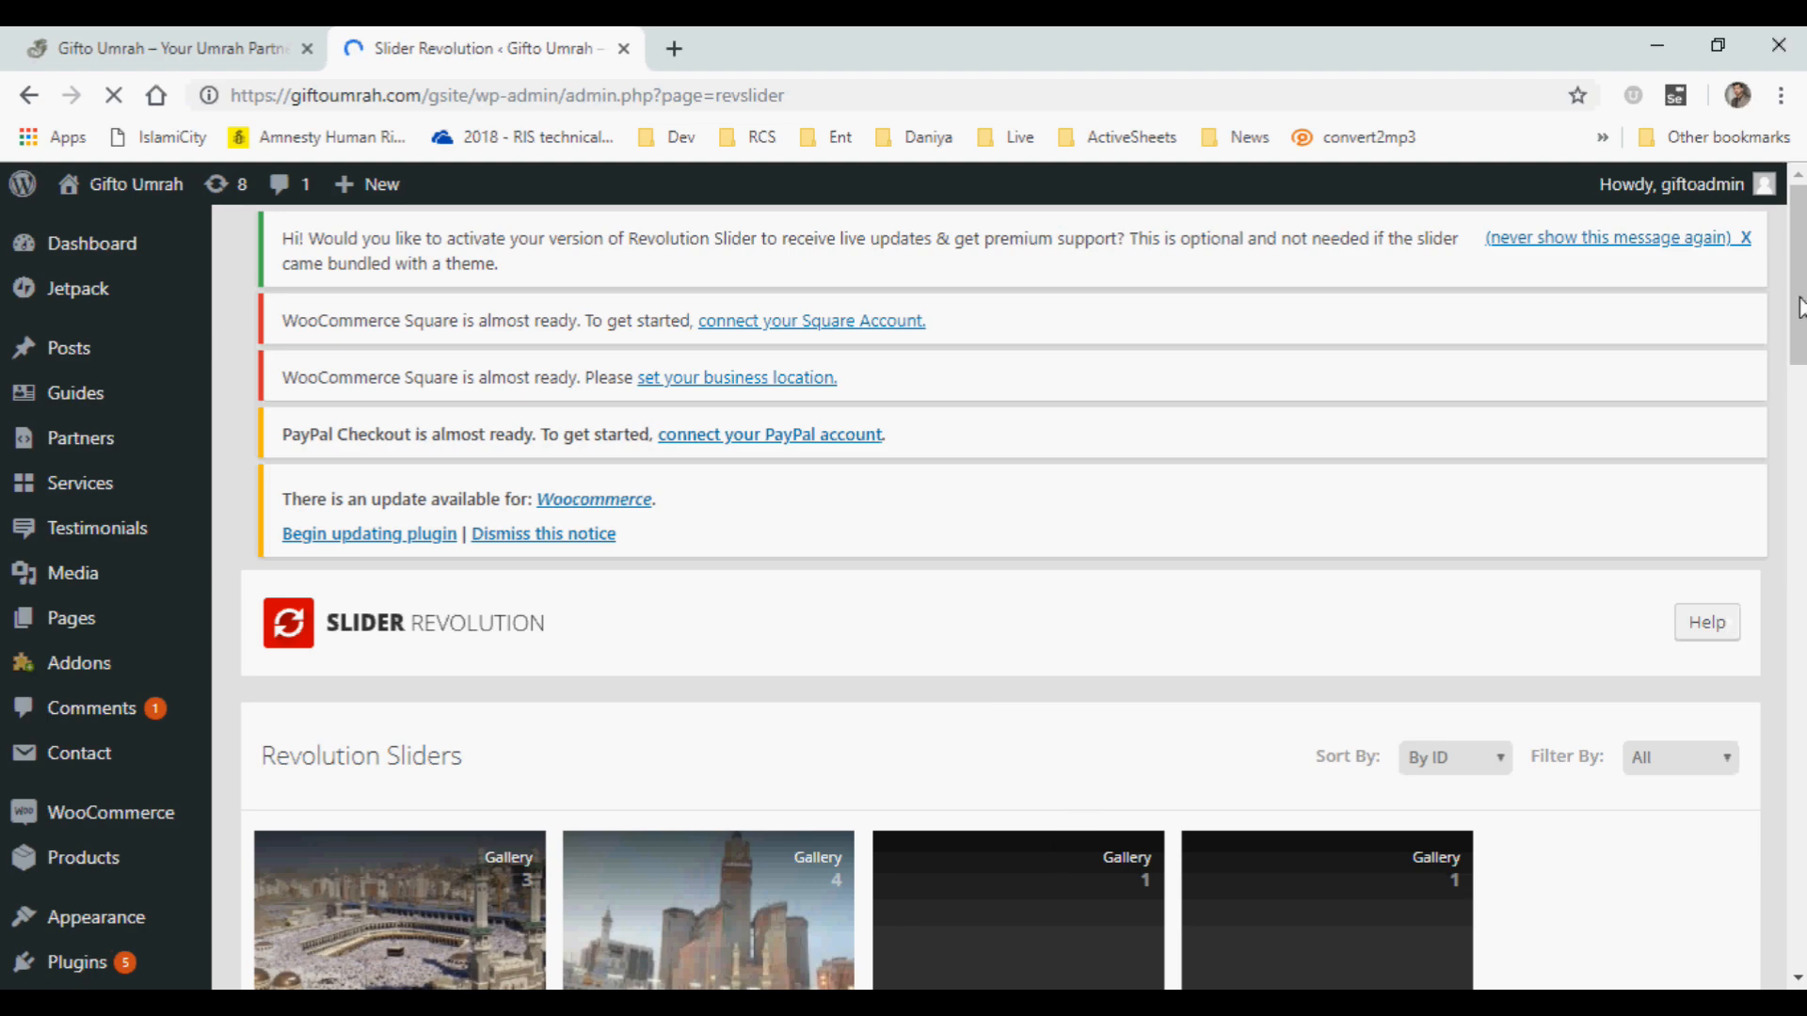
Compare the slider thumbnails with the banner on the live homepage and open slider-6 in the slide editor.
left_click_drag(1799, 306, 1798, 367)
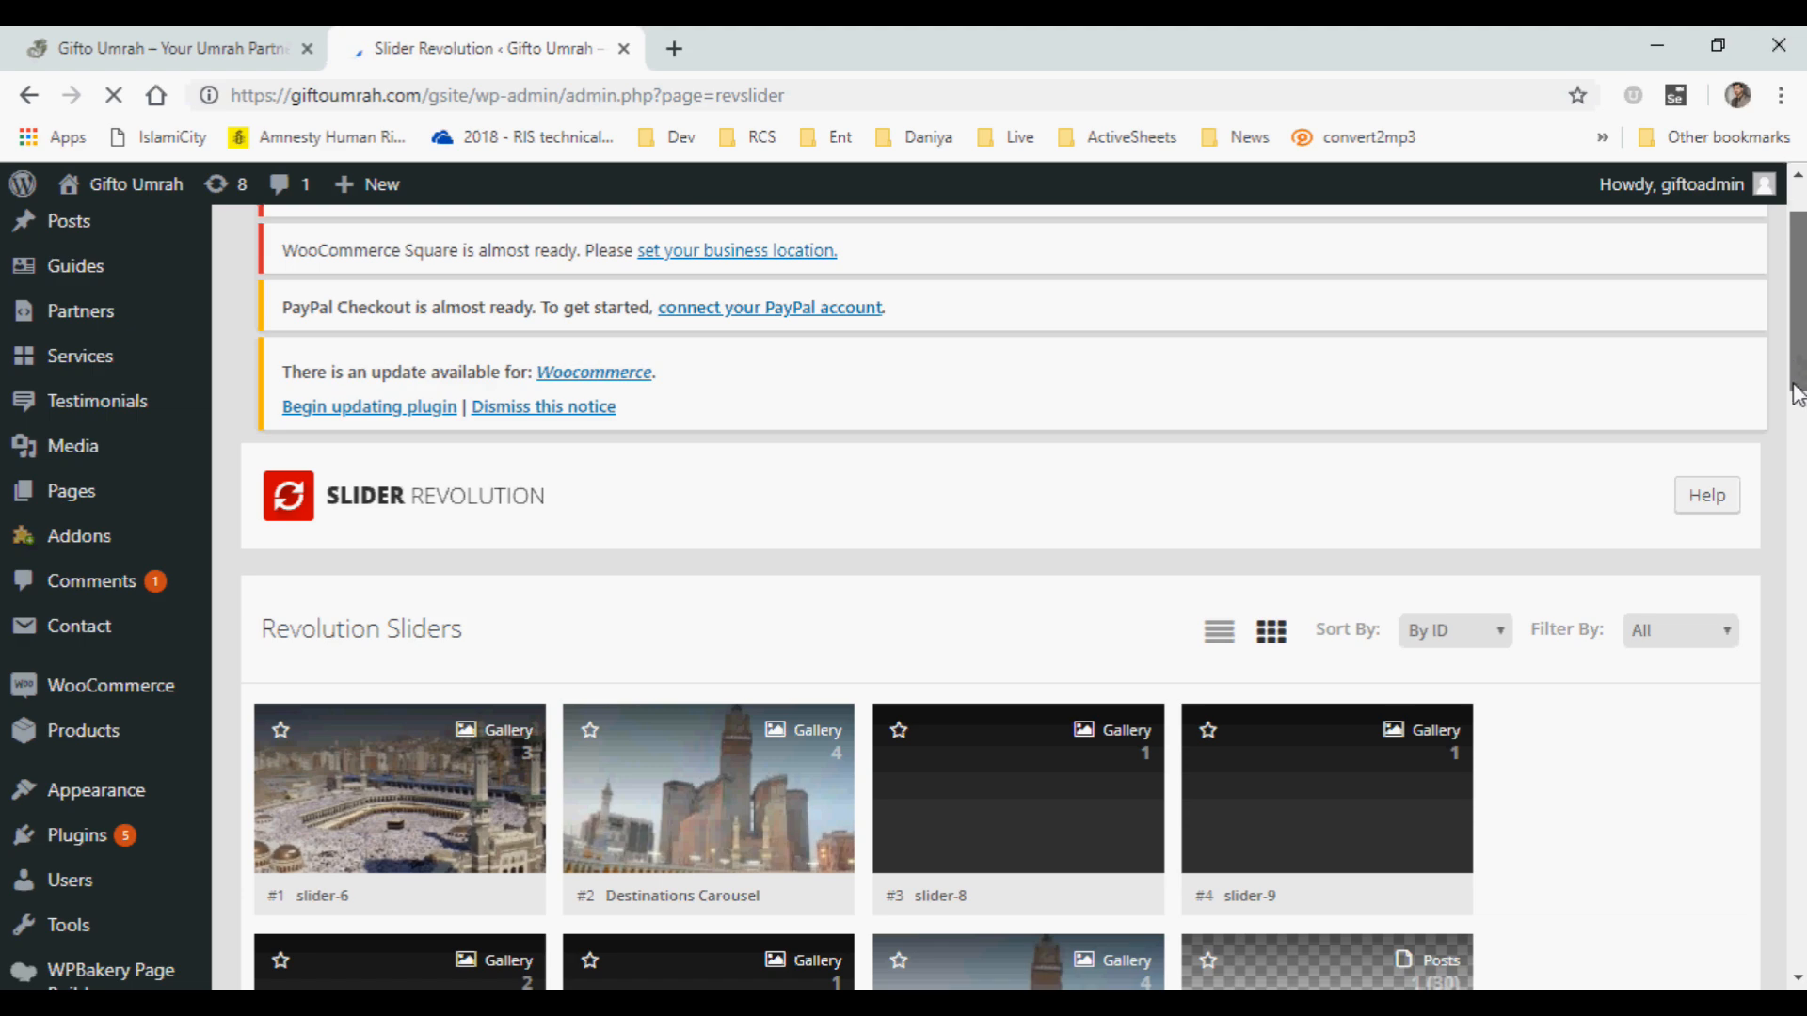
scroll(1799, 343, "down", 2)
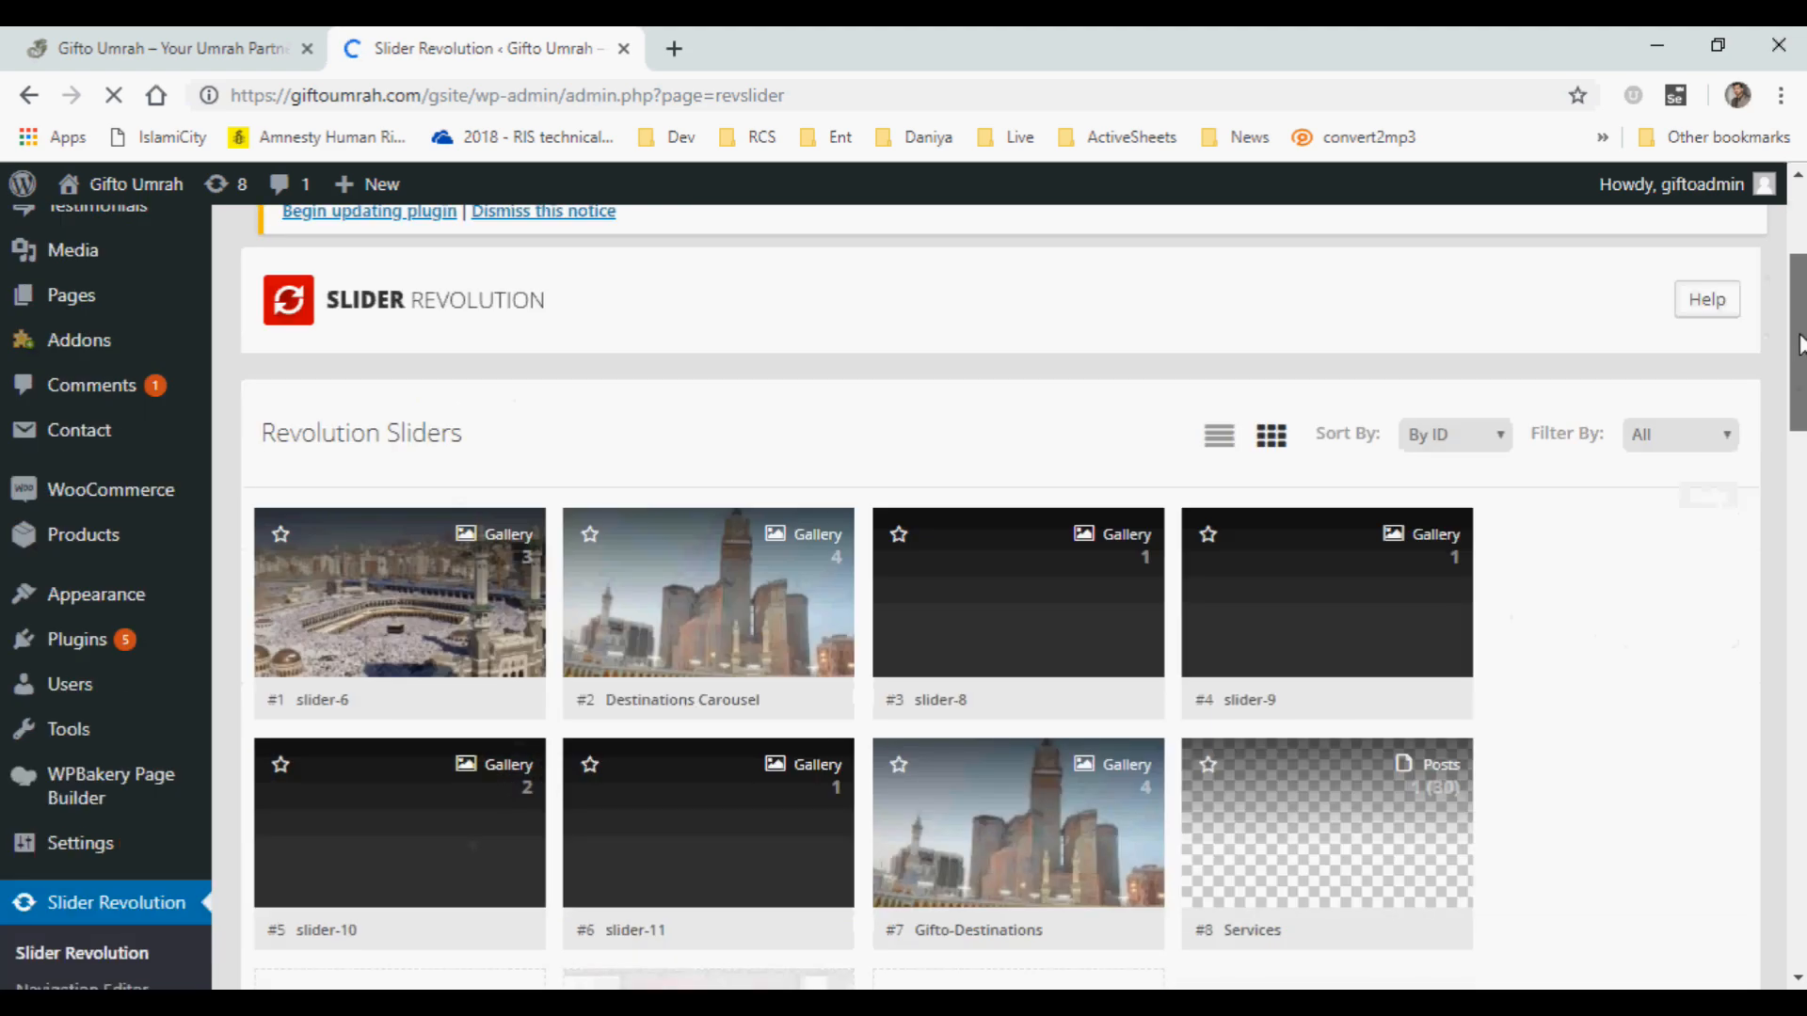
scroll(1797, 395, "down", 4)
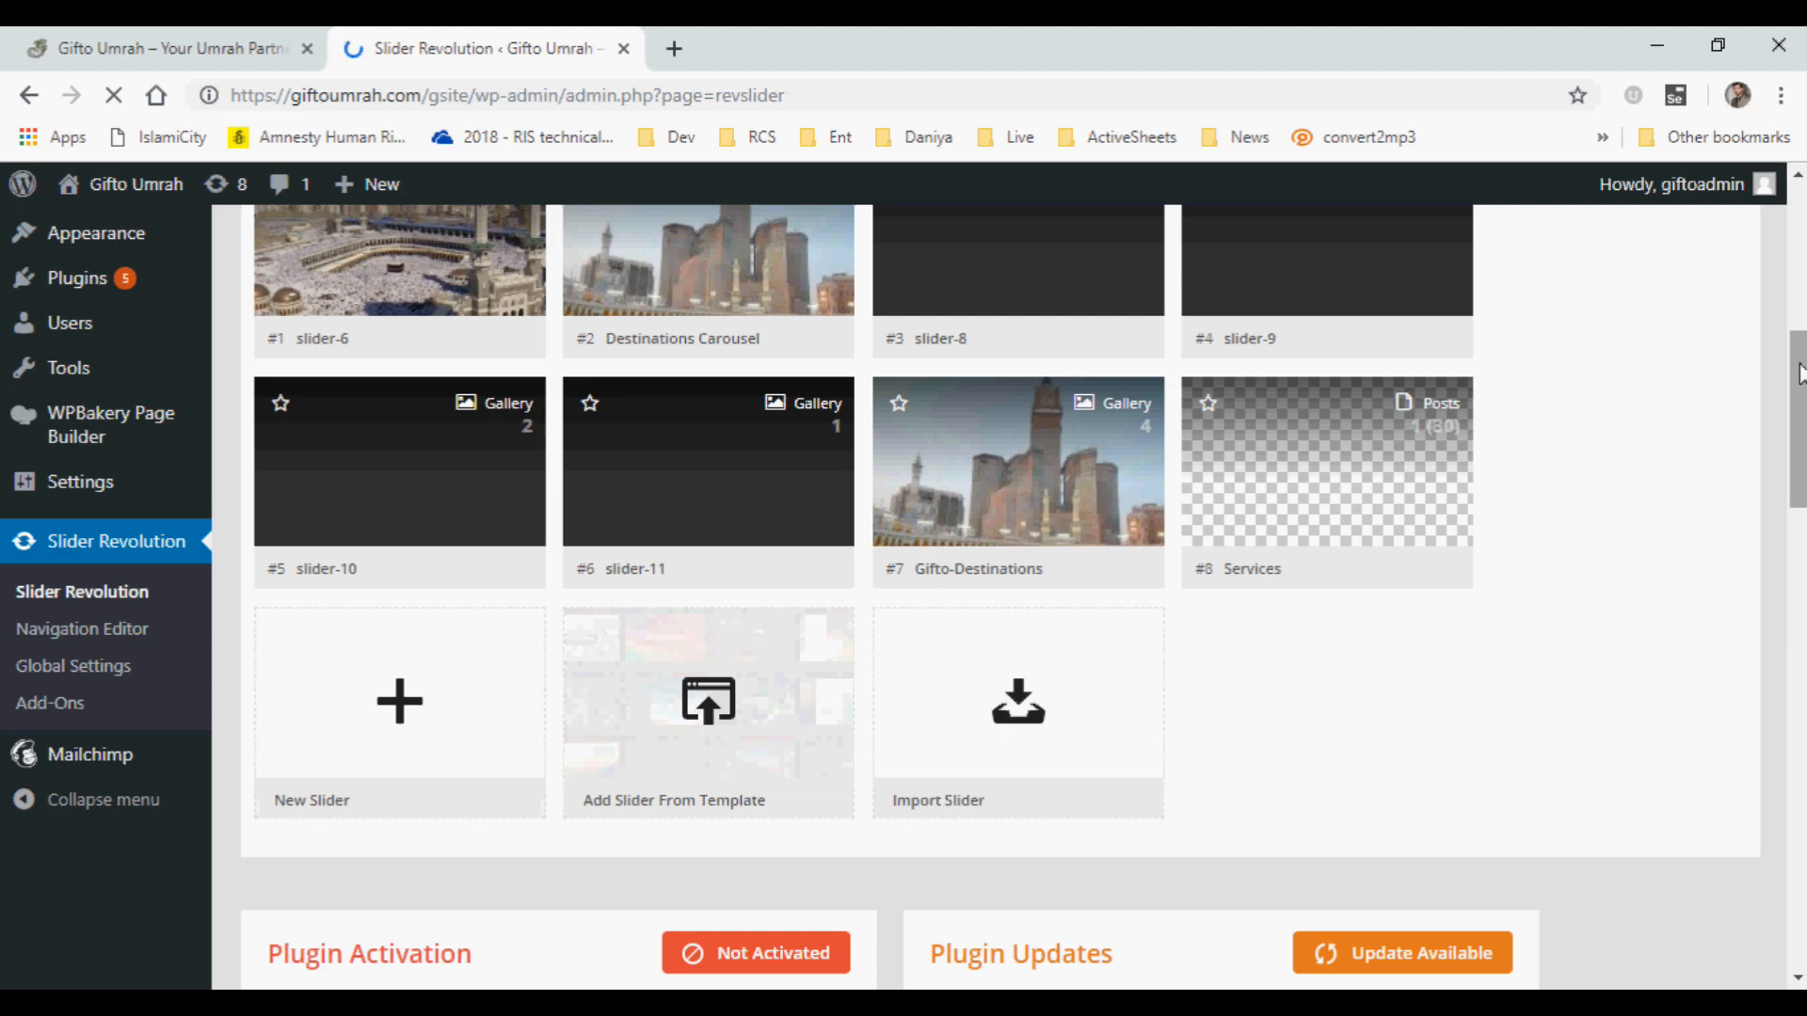
scroll(1799, 374, "up", 4)
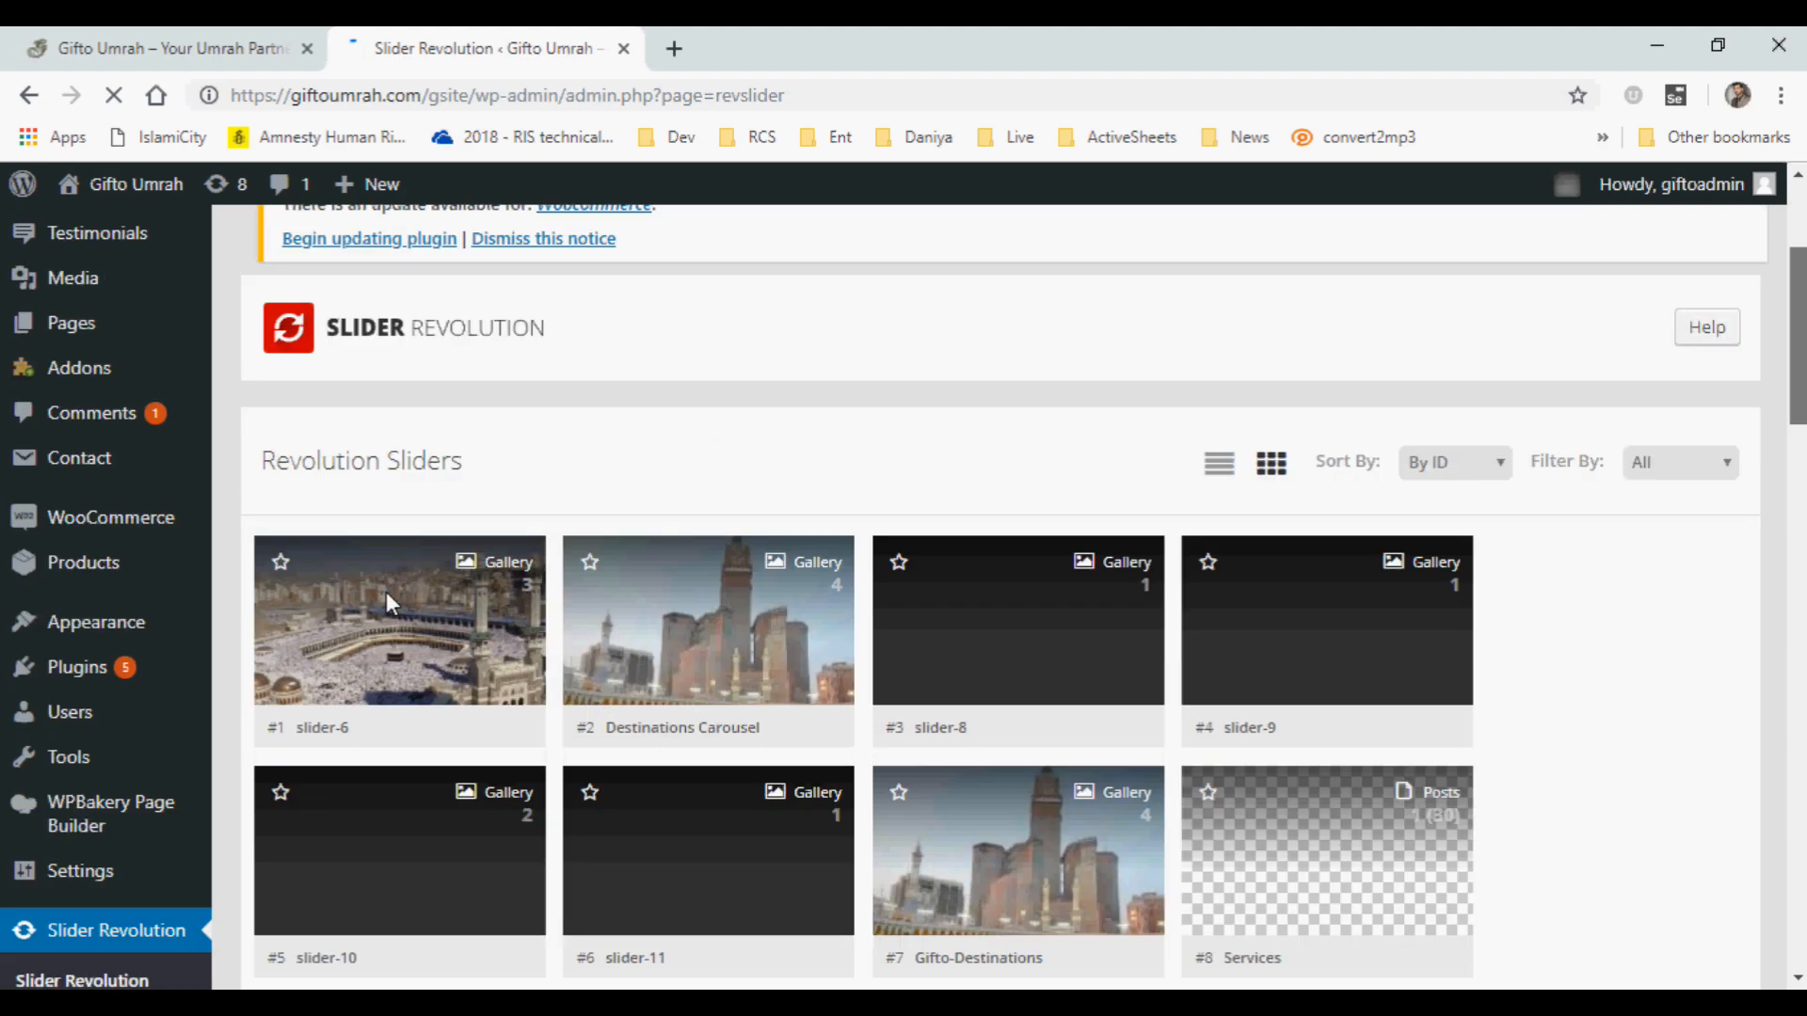
mouse_move(393, 607)
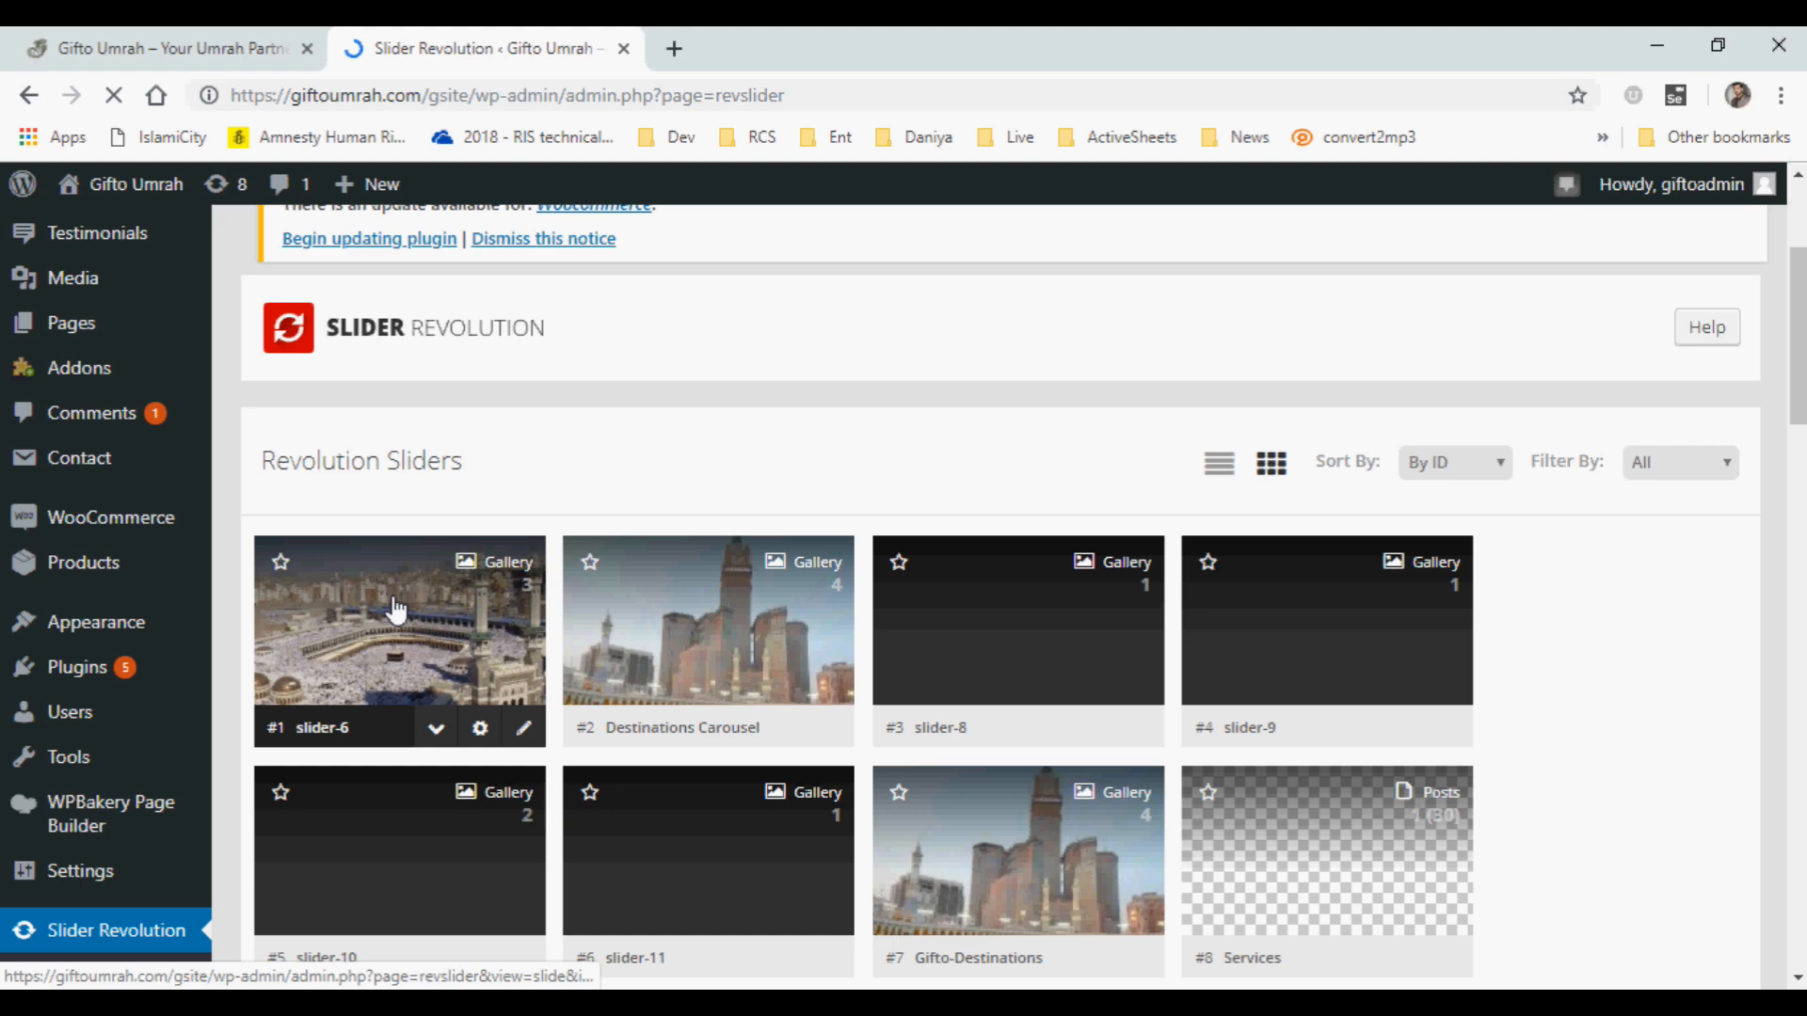
left_click(173, 49)
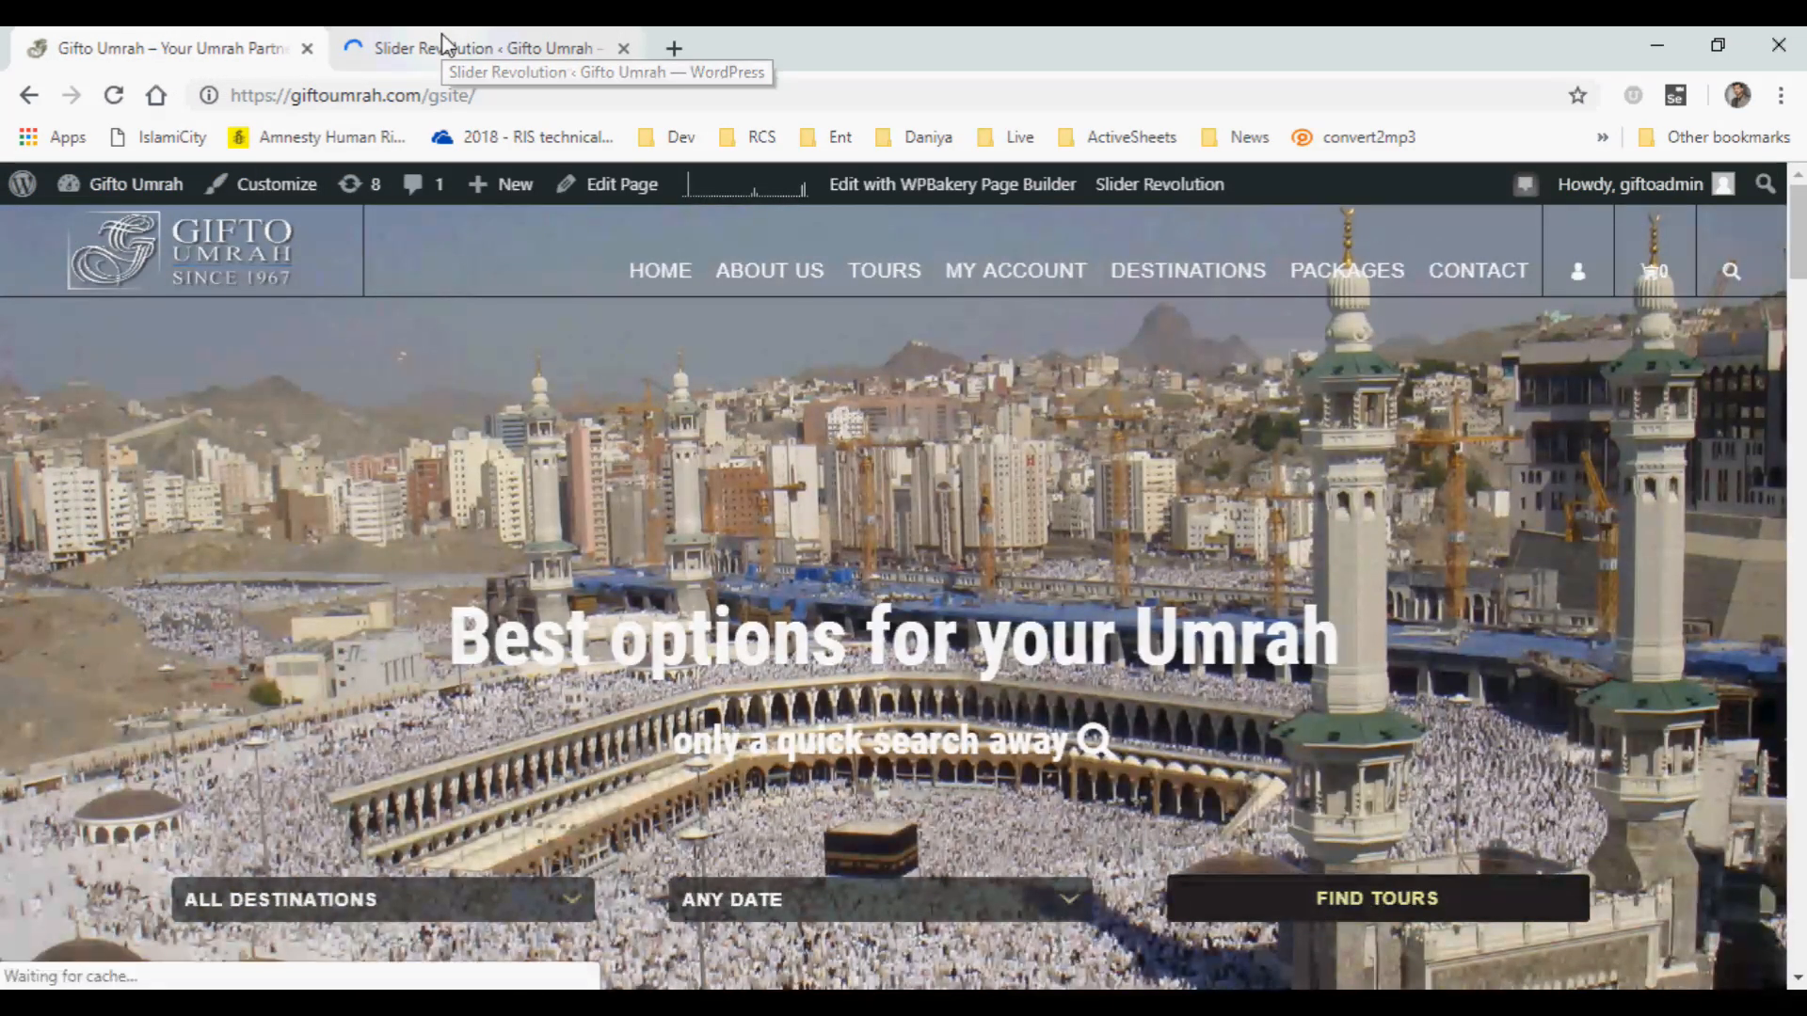
left_click(443, 44)
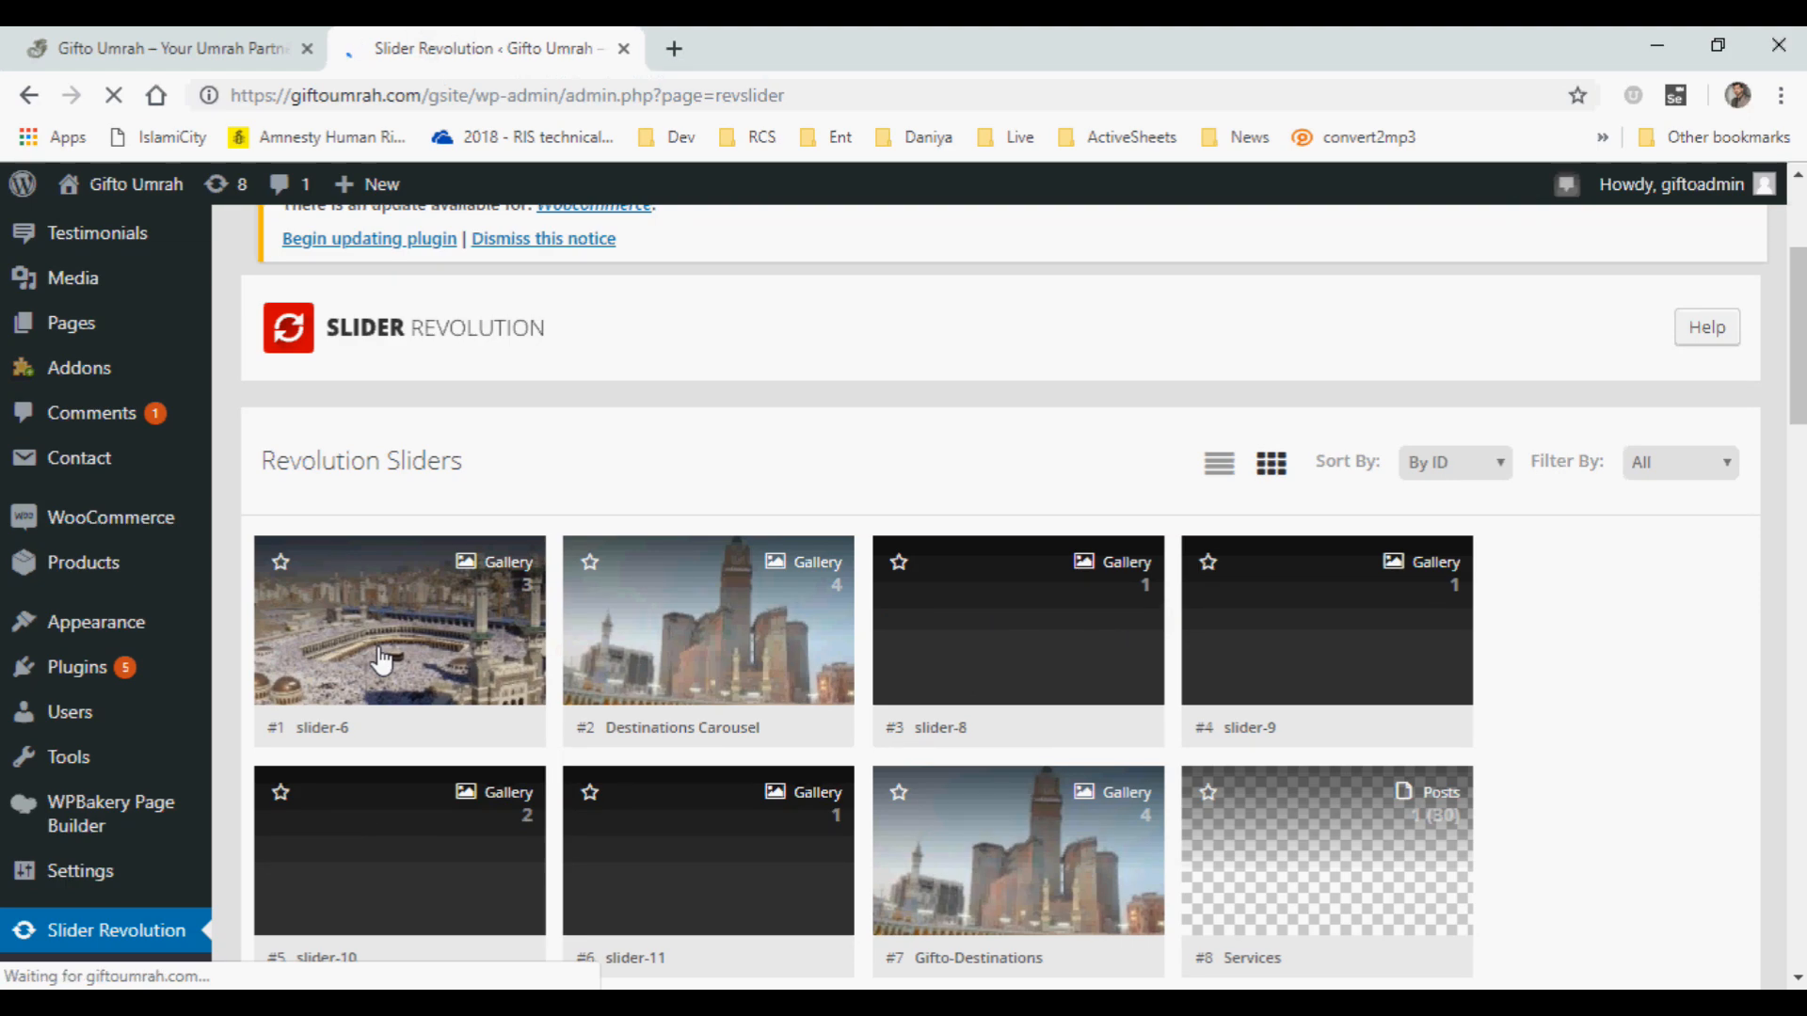
scroll(379, 653, "down", 3)
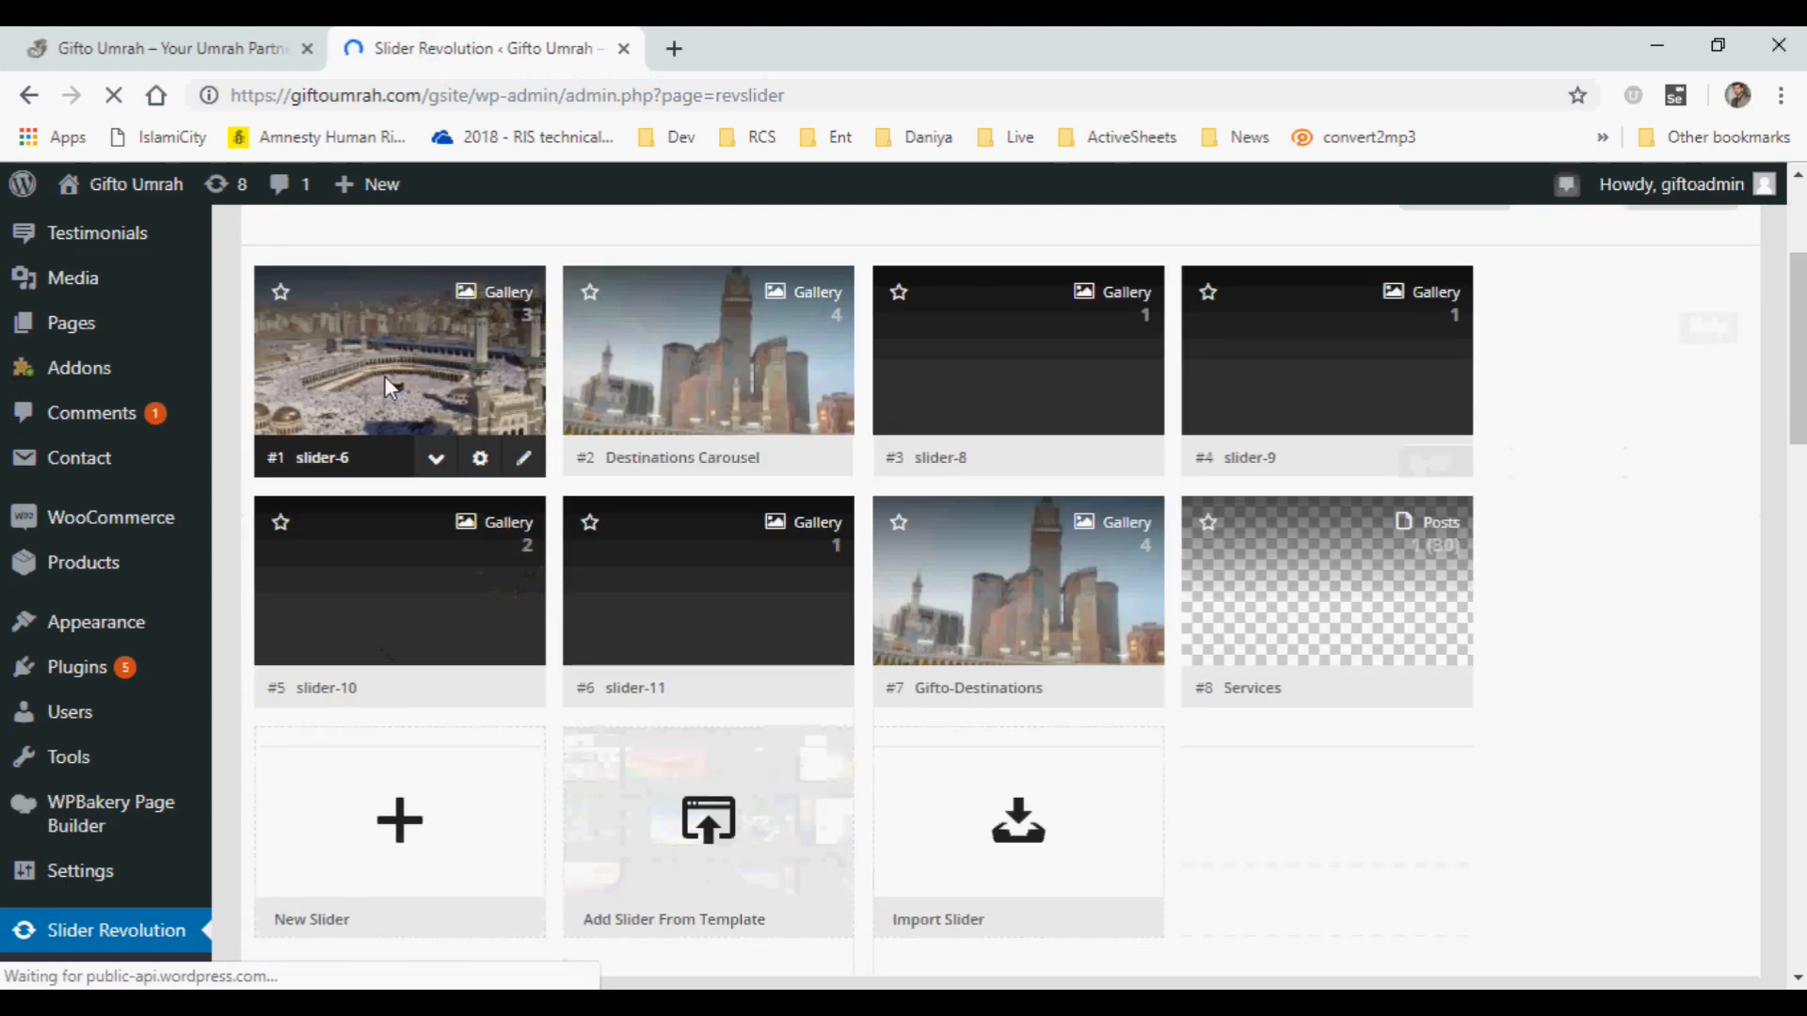
left_click(414, 388)
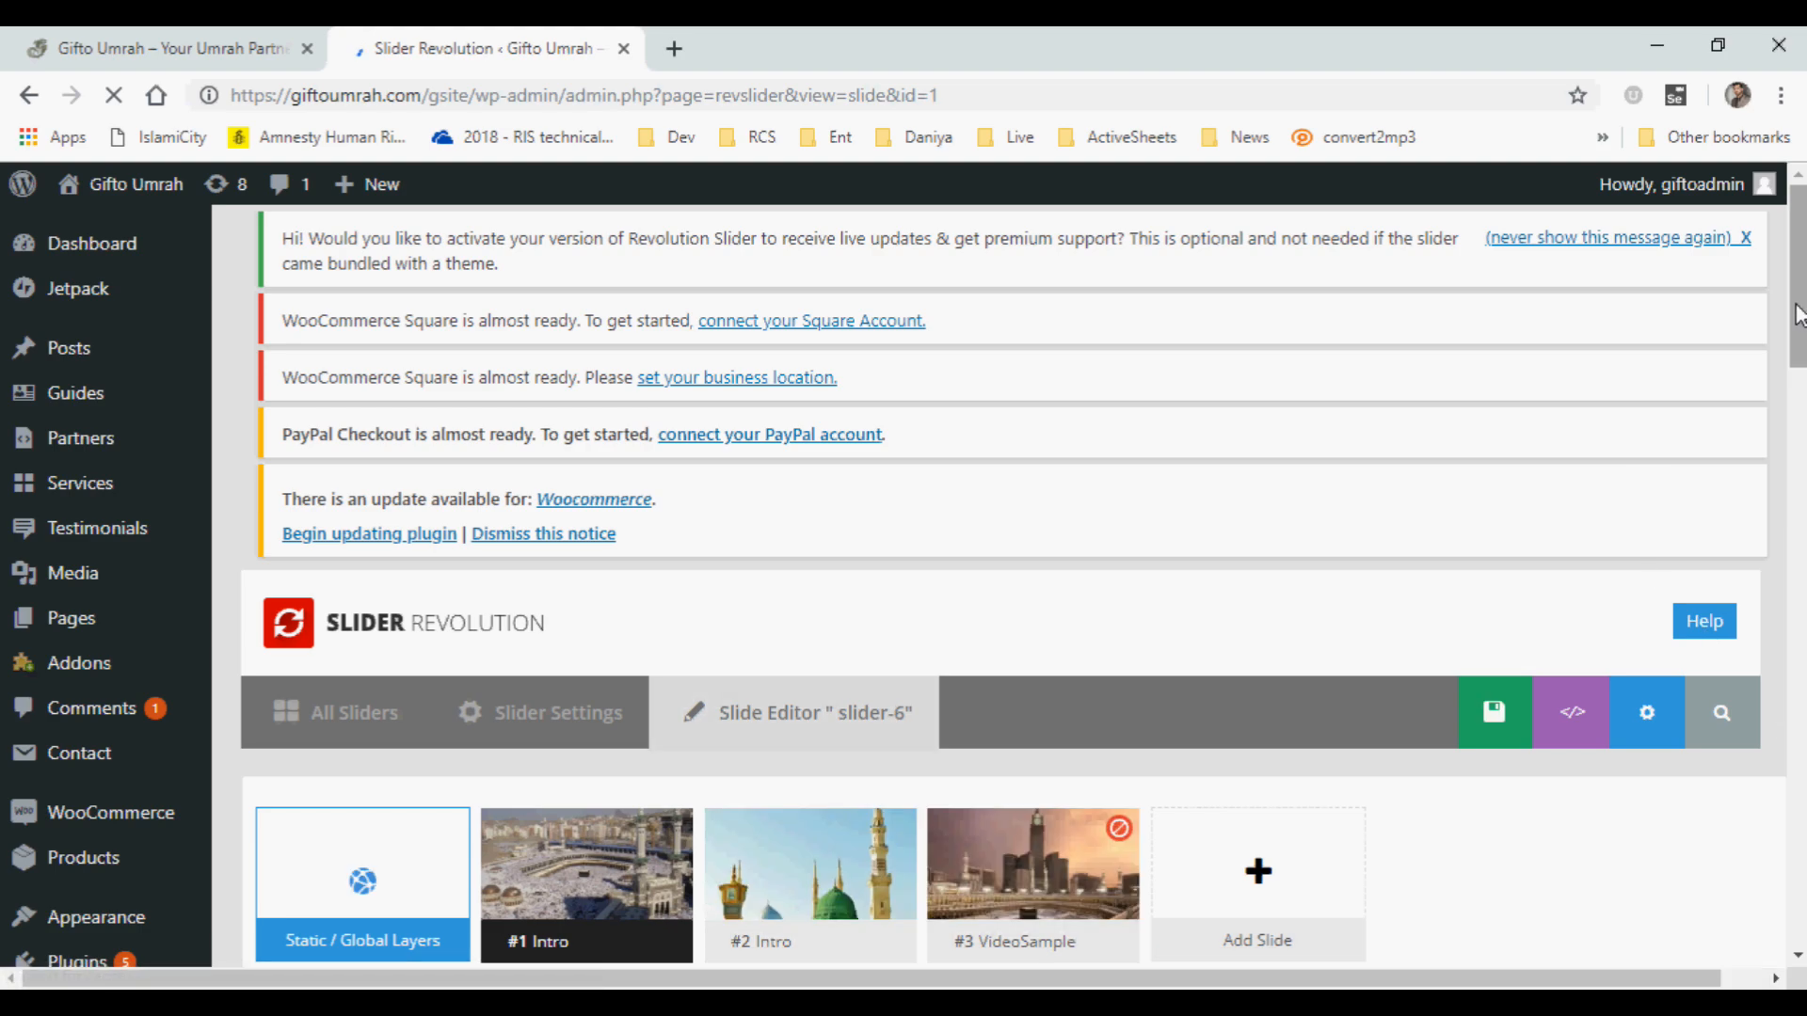
Look over the slides of slider-6 and the text layers on the first Intro slide's canvas.
left_click_drag(1797, 291, 1797, 314)
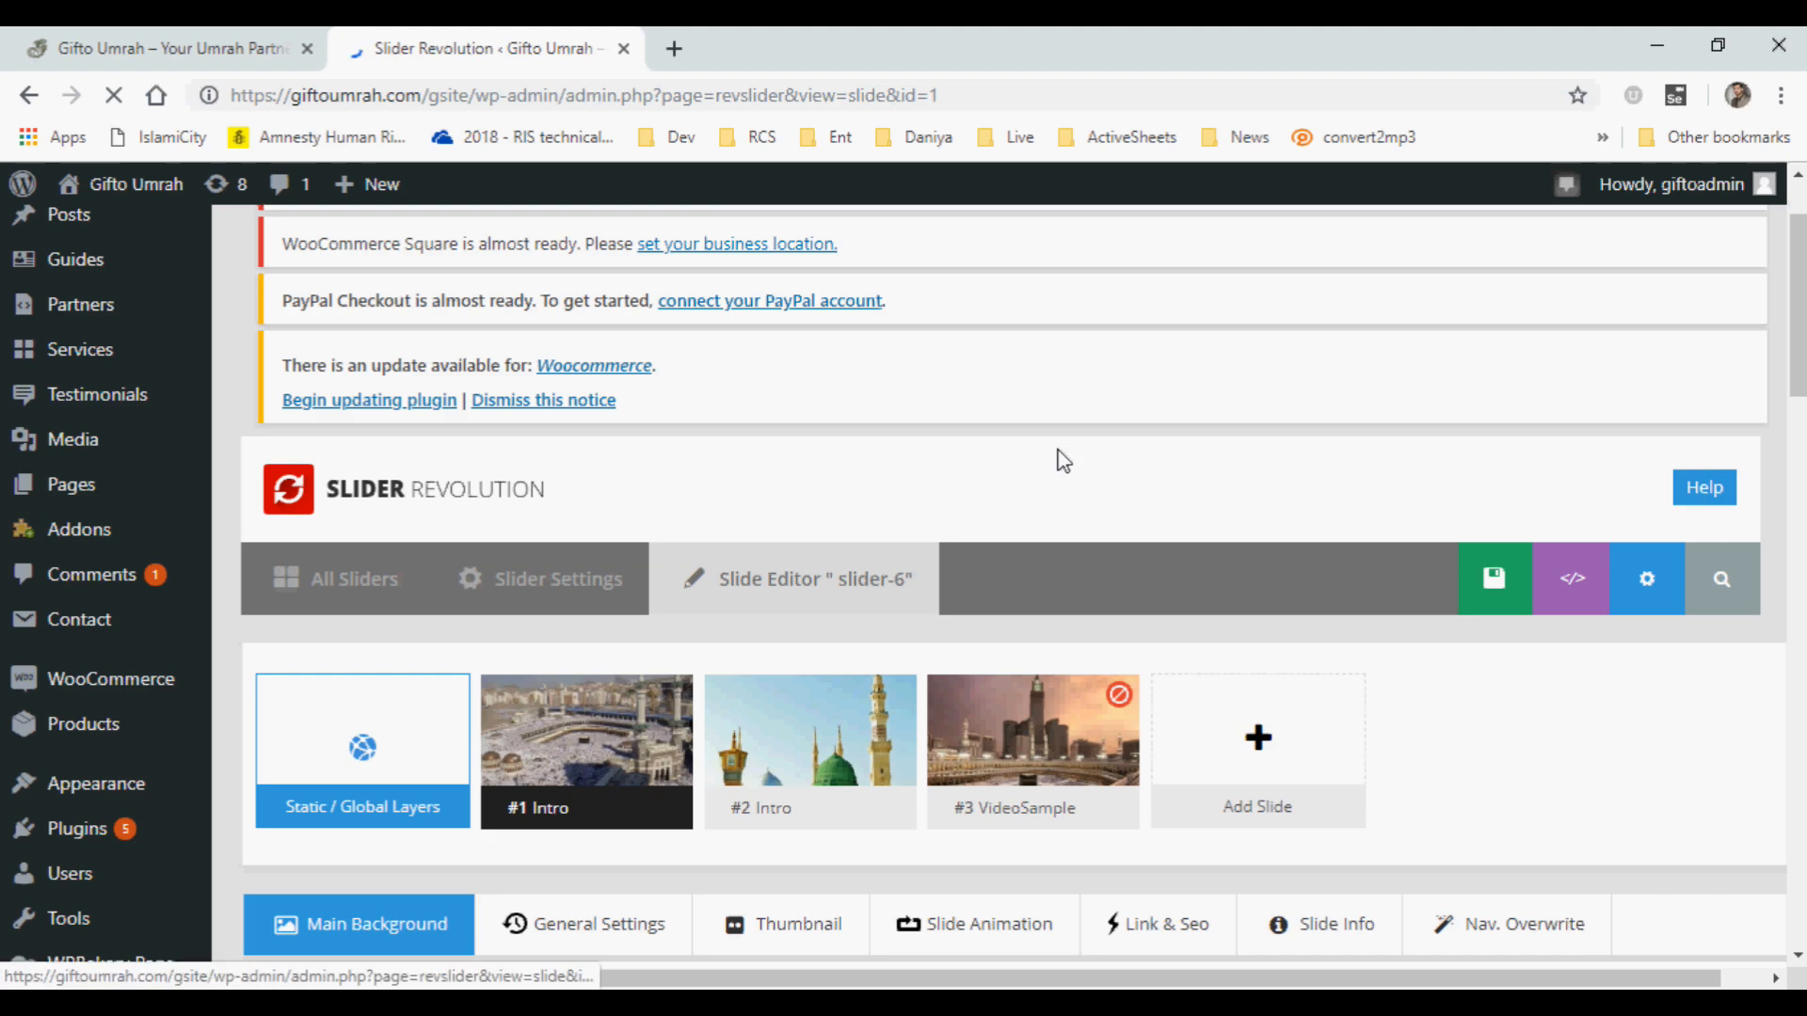
scroll(1063, 461, "down", 3)
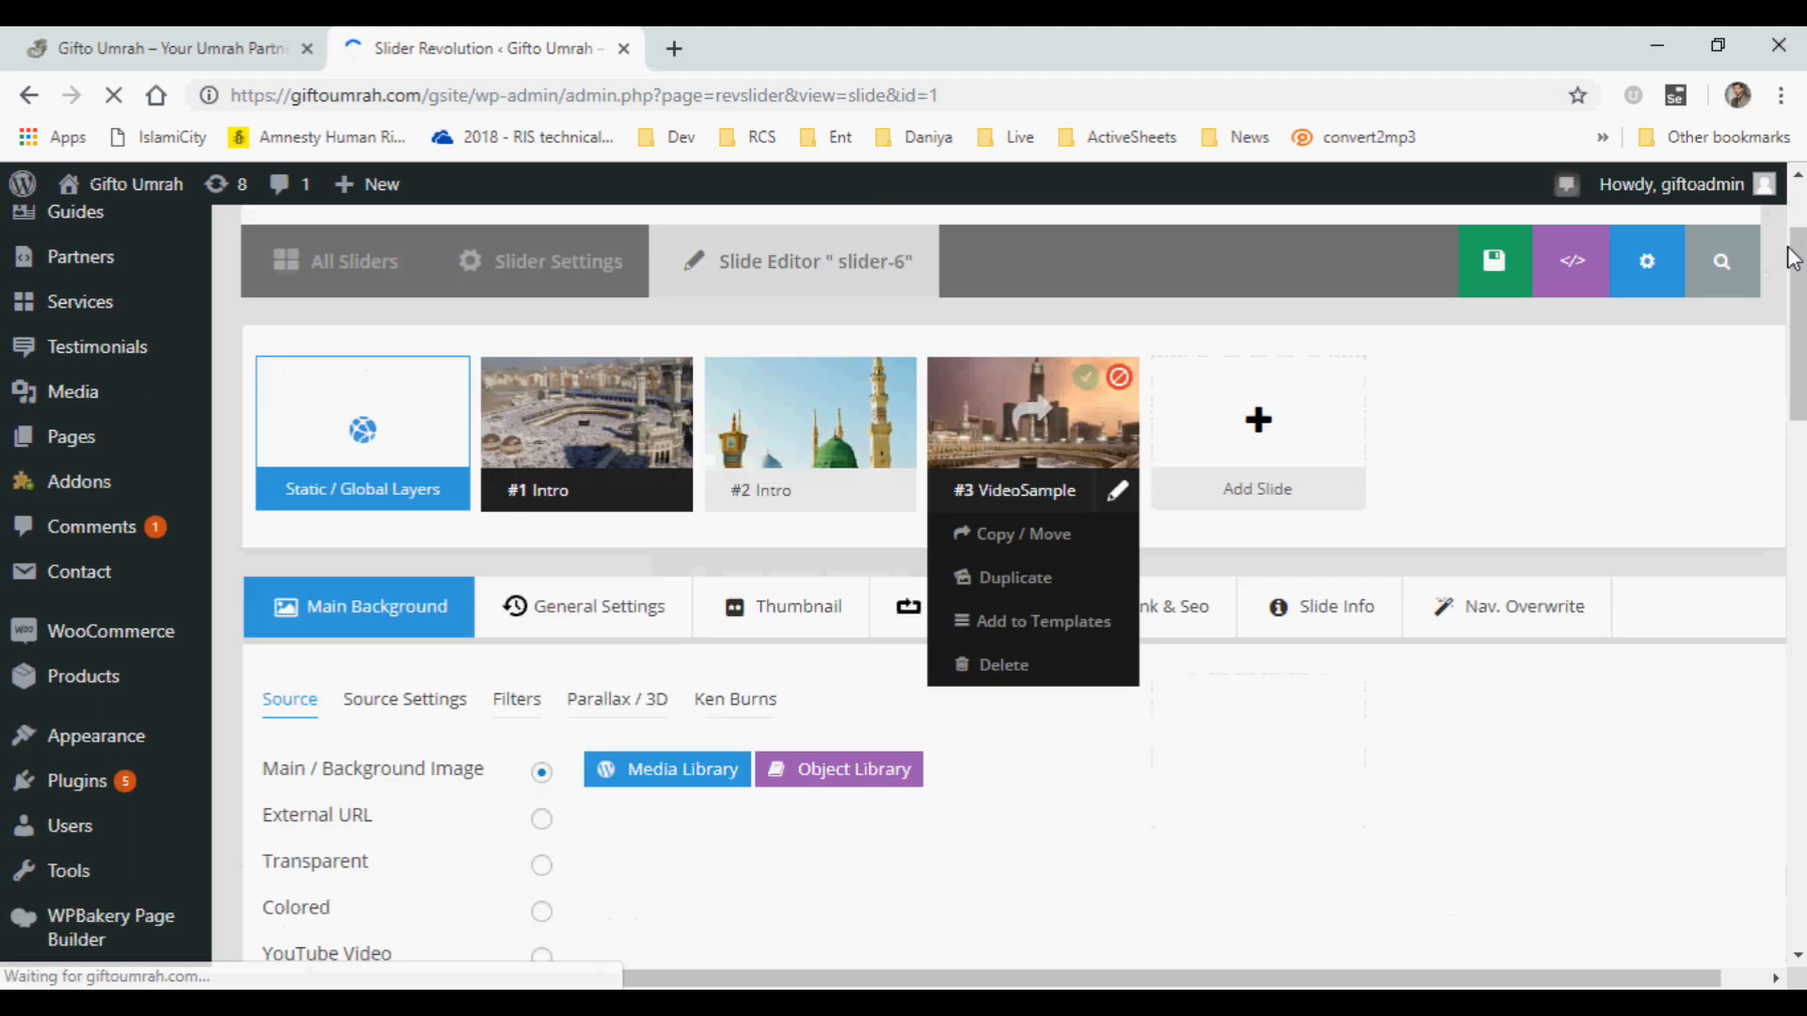
mouse_move(584, 440)
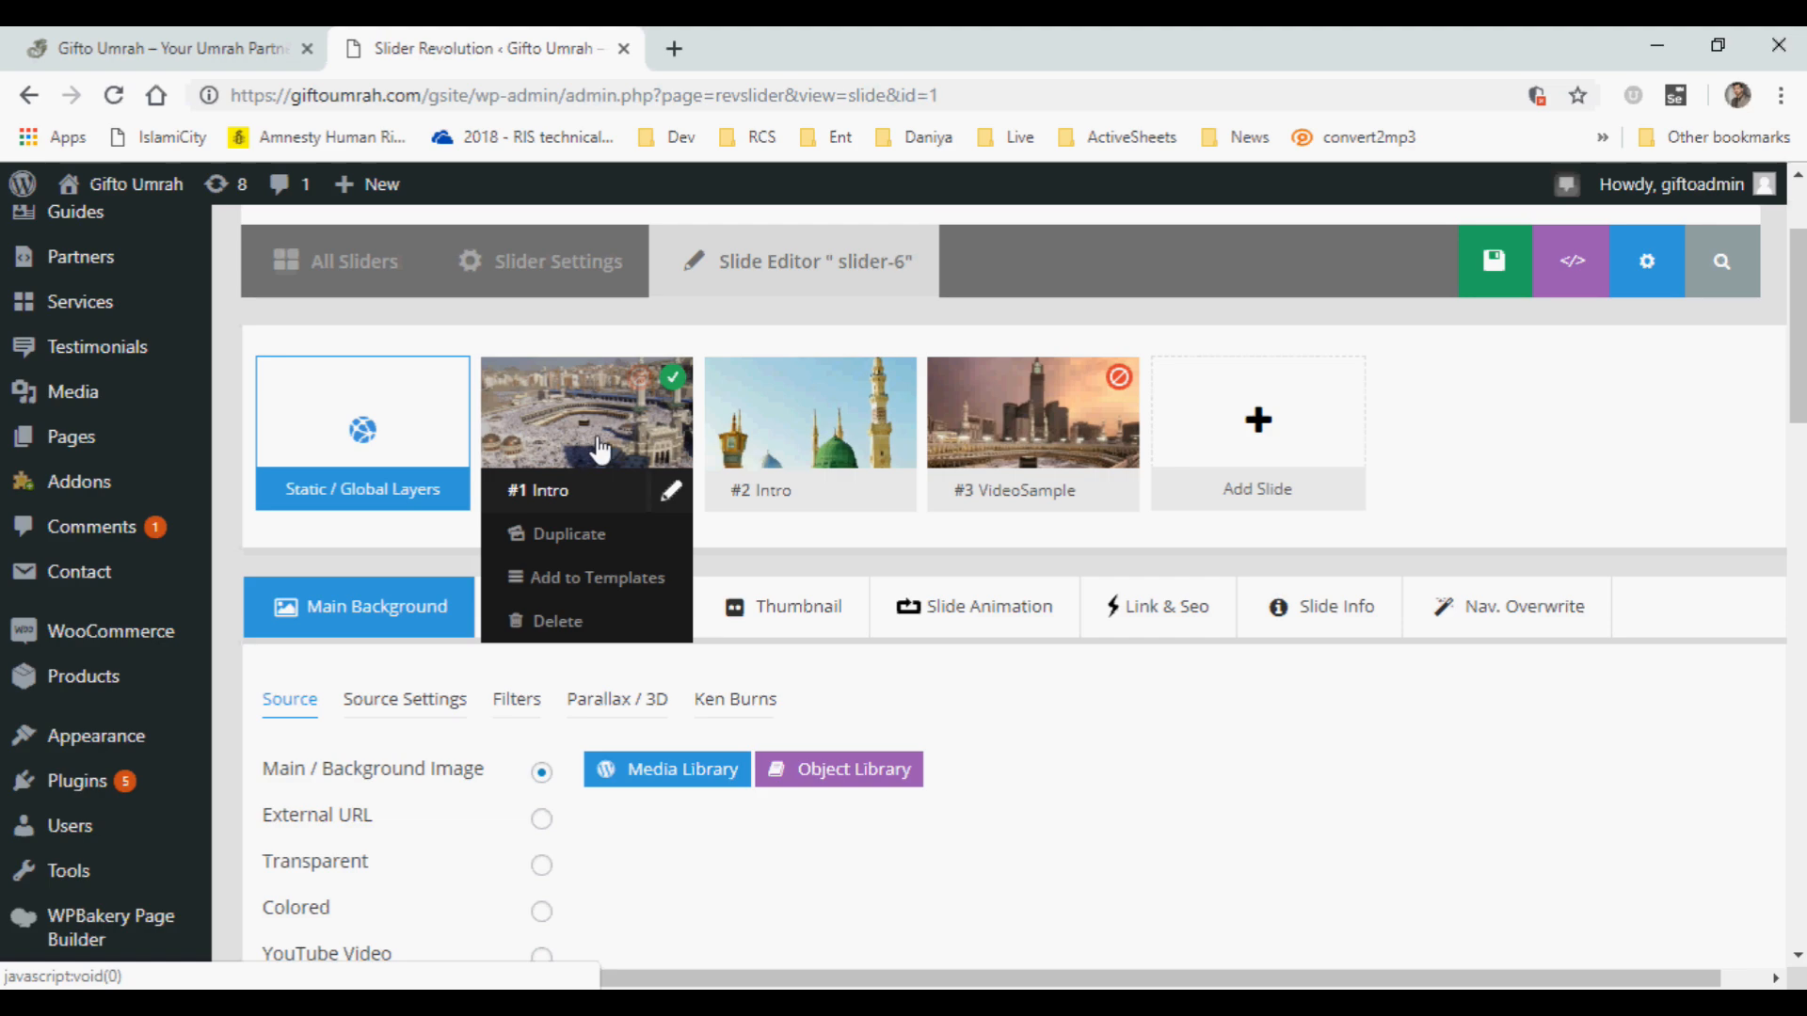
mouse_move(765, 454)
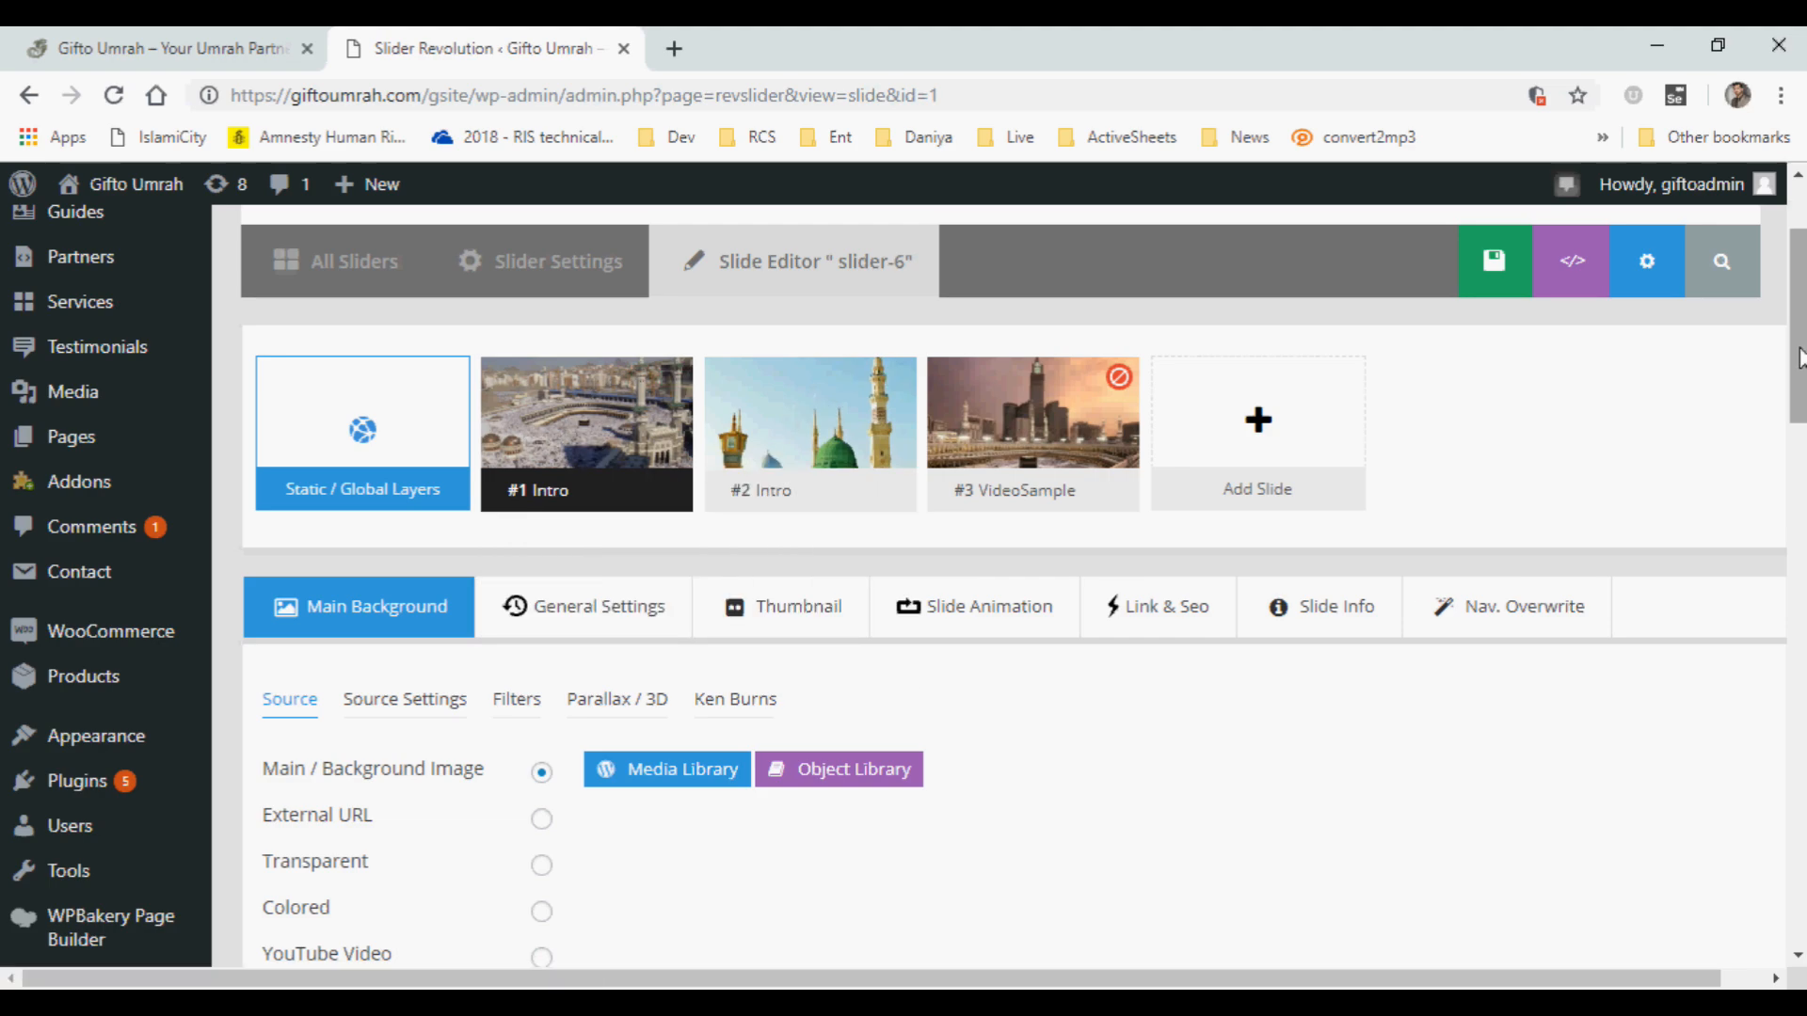
left_click_drag(1799, 357, 1799, 655)
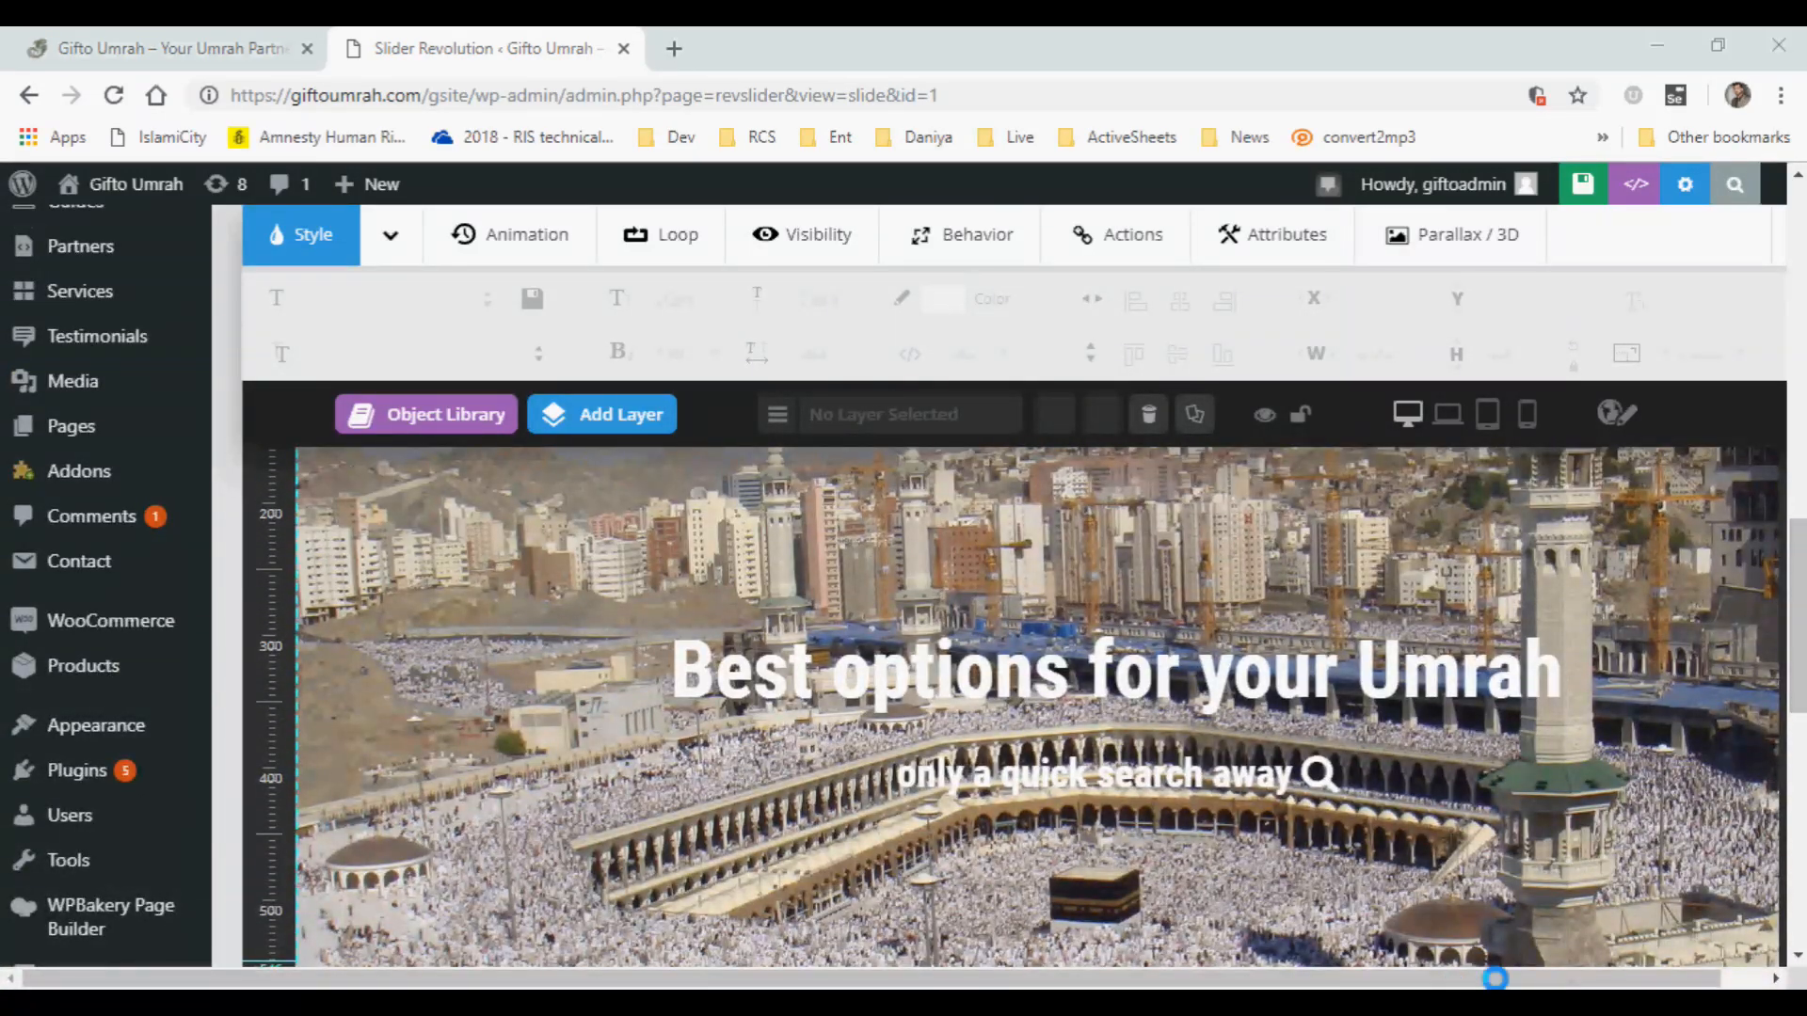
left_click_drag(1470, 984, 1512, 984)
scroll(1003, 472, "down", 1)
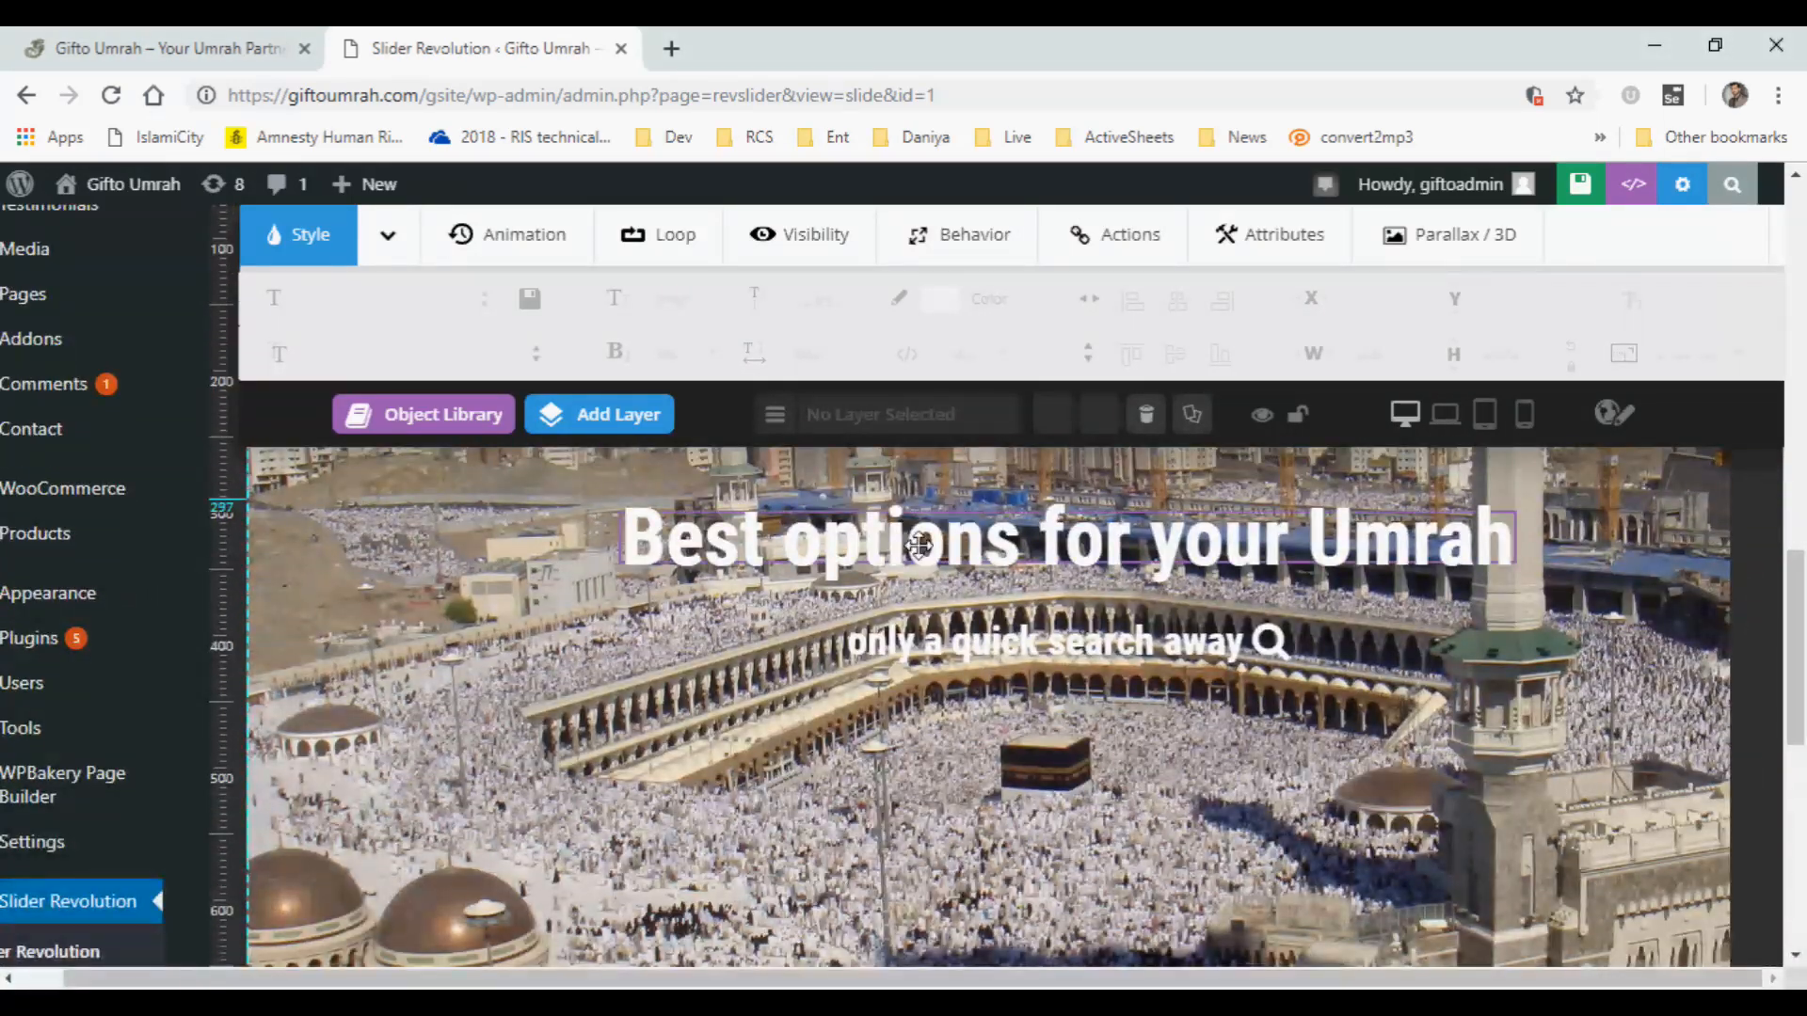
Replace the headline text on the first Intro slide with "Bring a new experience to your Umrah" and apply it.
left_click(1003, 543)
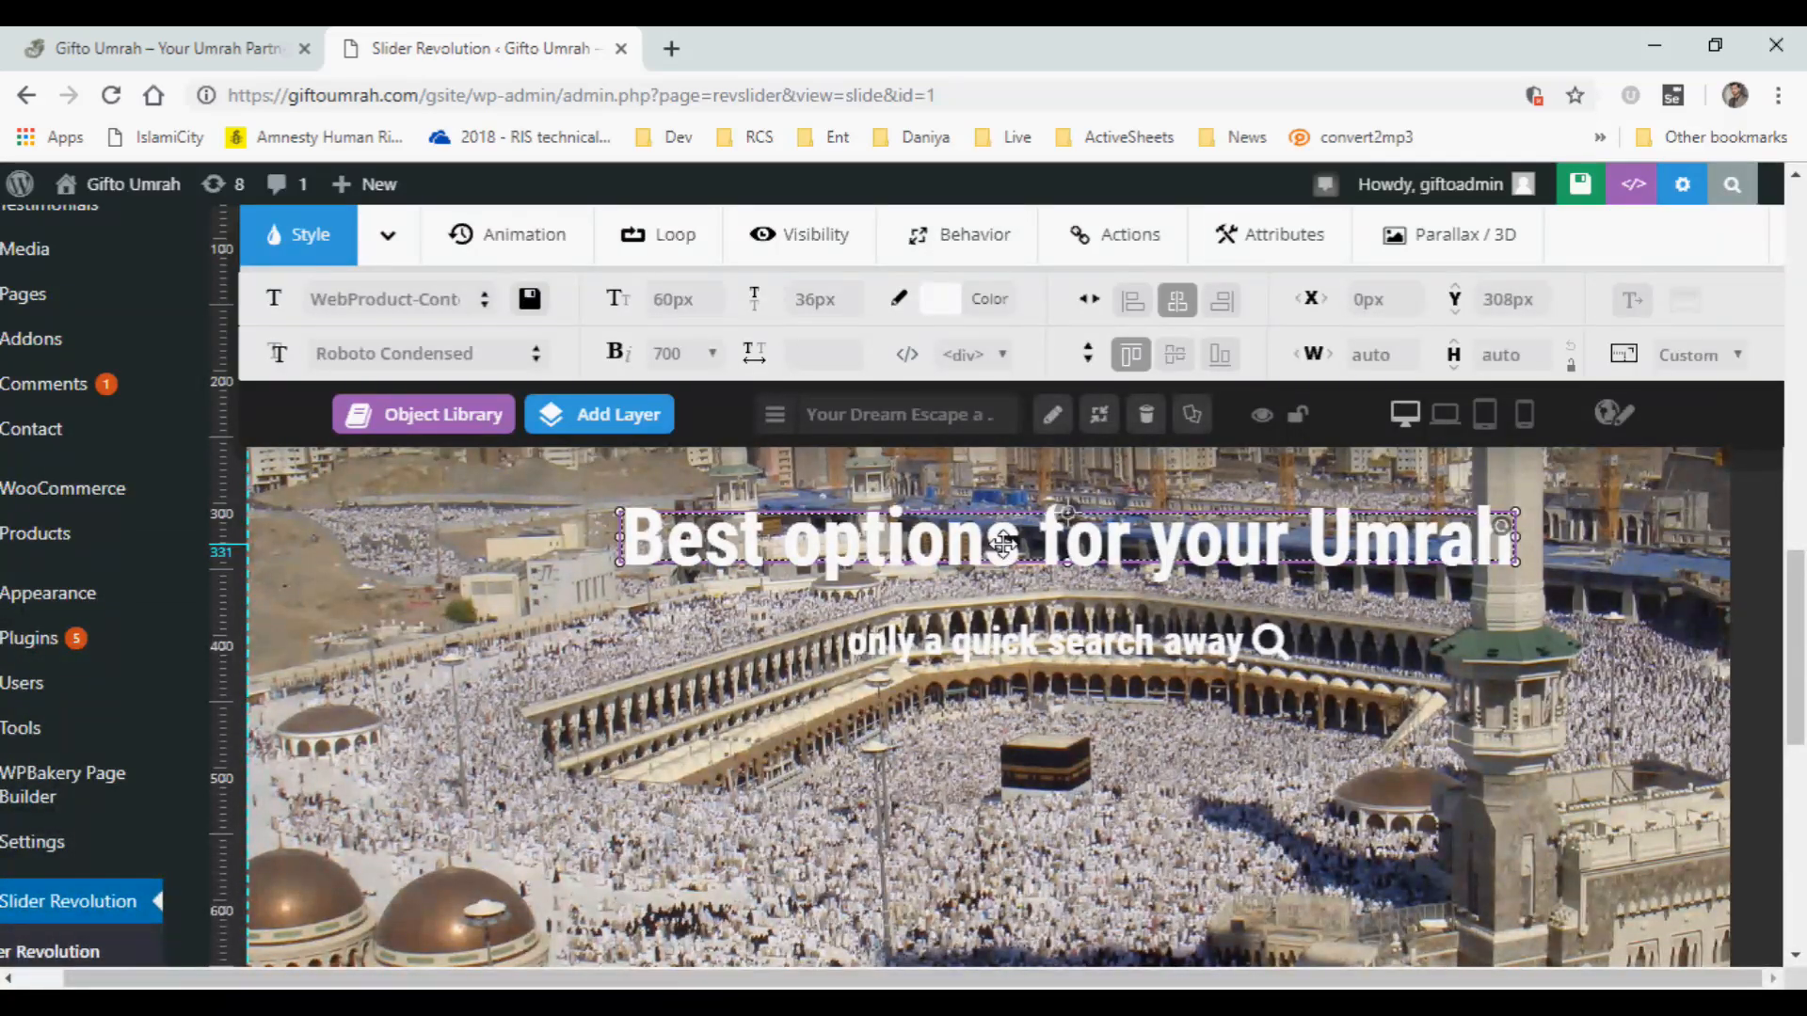
double_click(1003, 543)
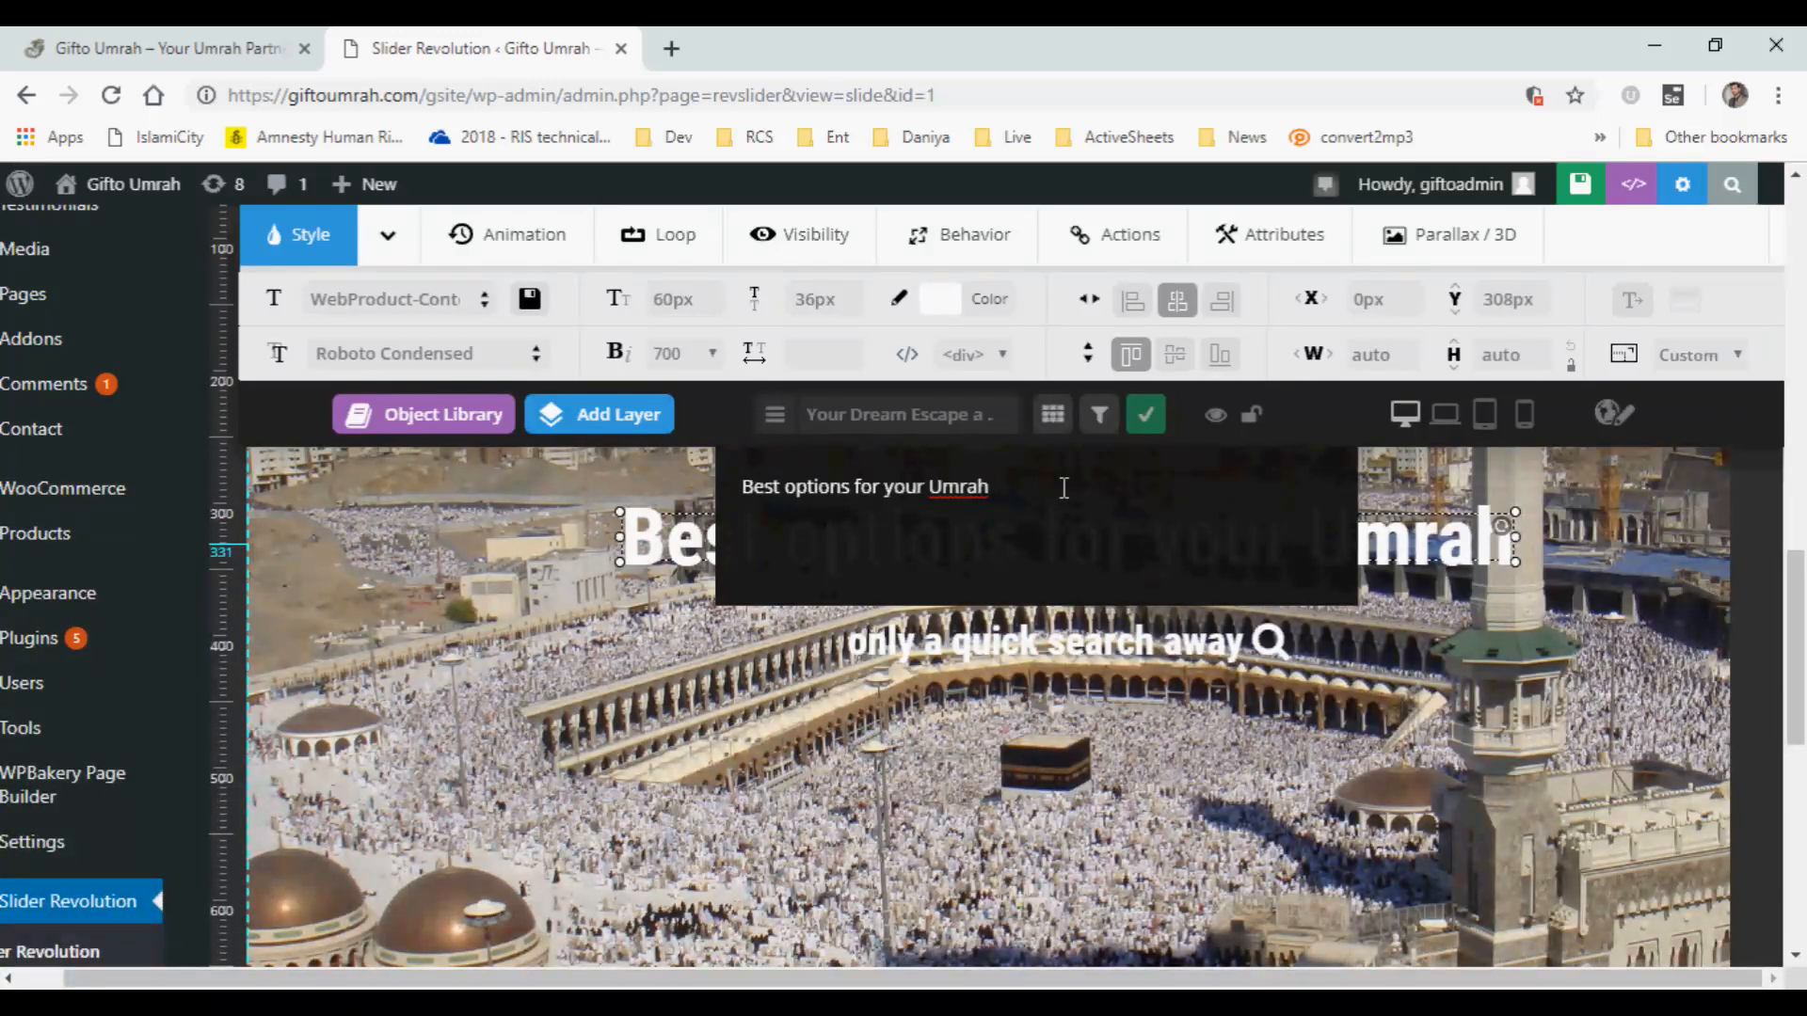
left_click_drag(1063, 487, 1227, 485)
left_click(818, 488)
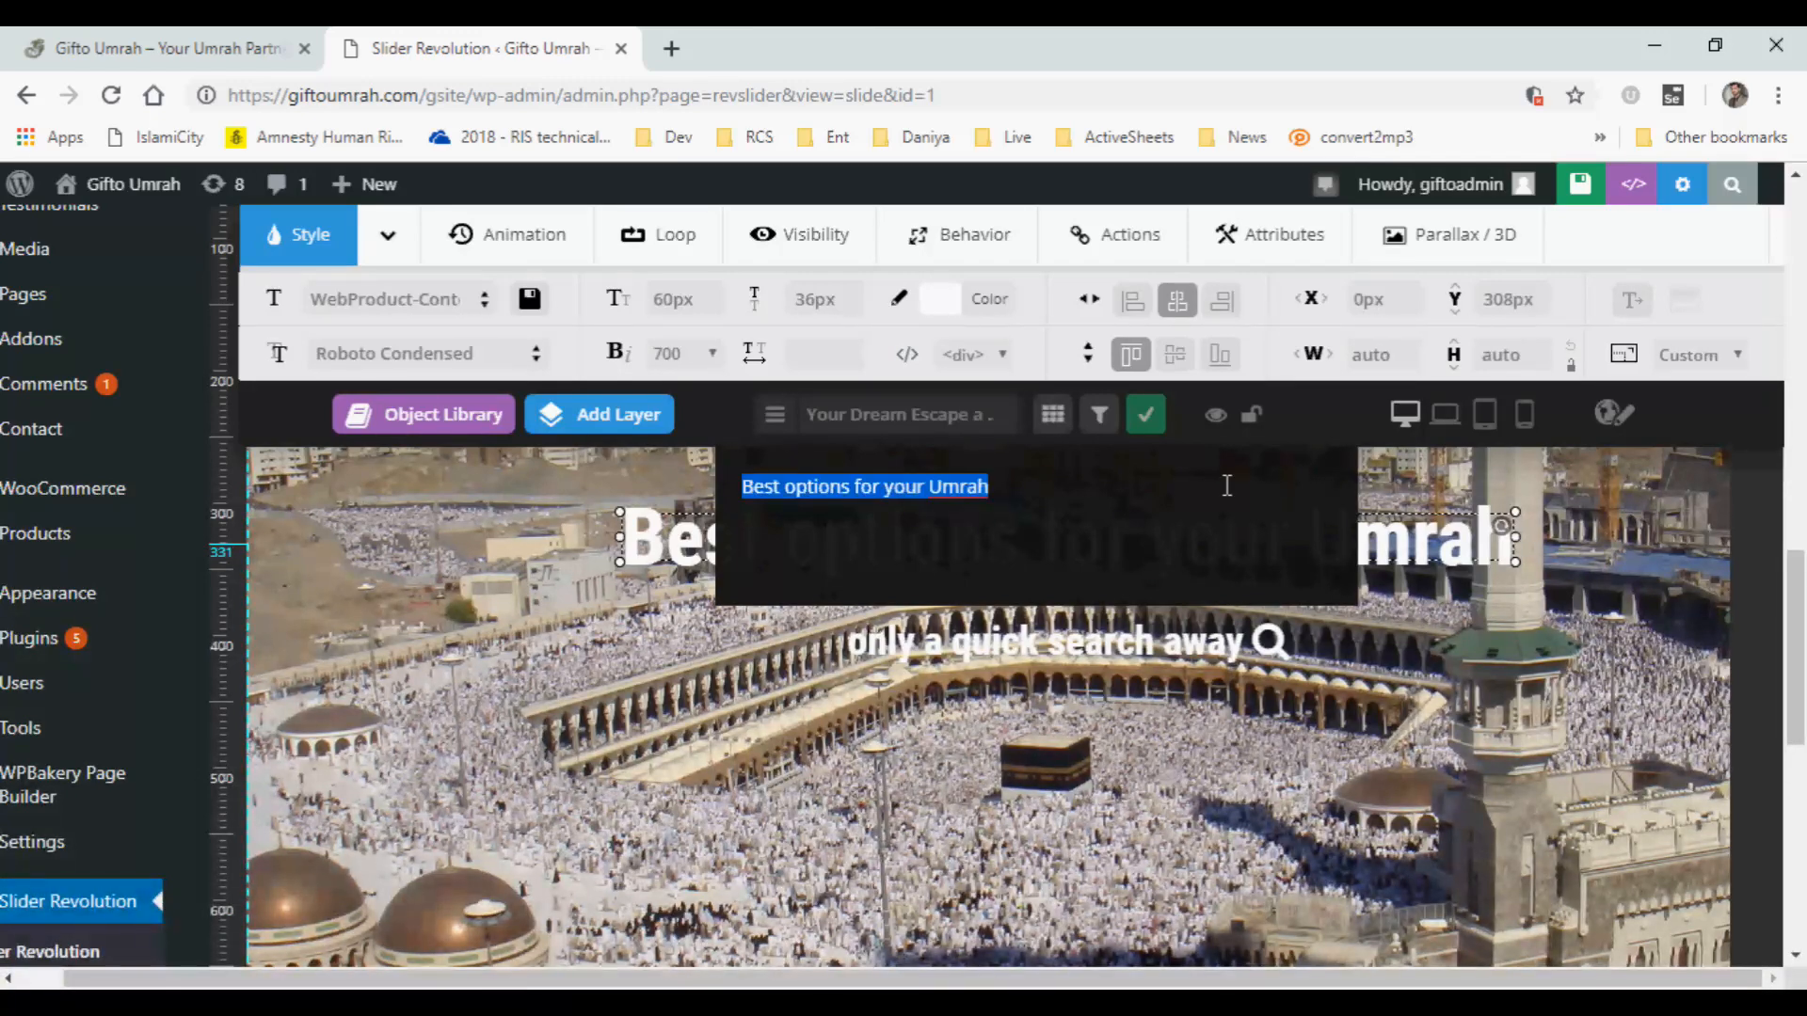
type("Bring")
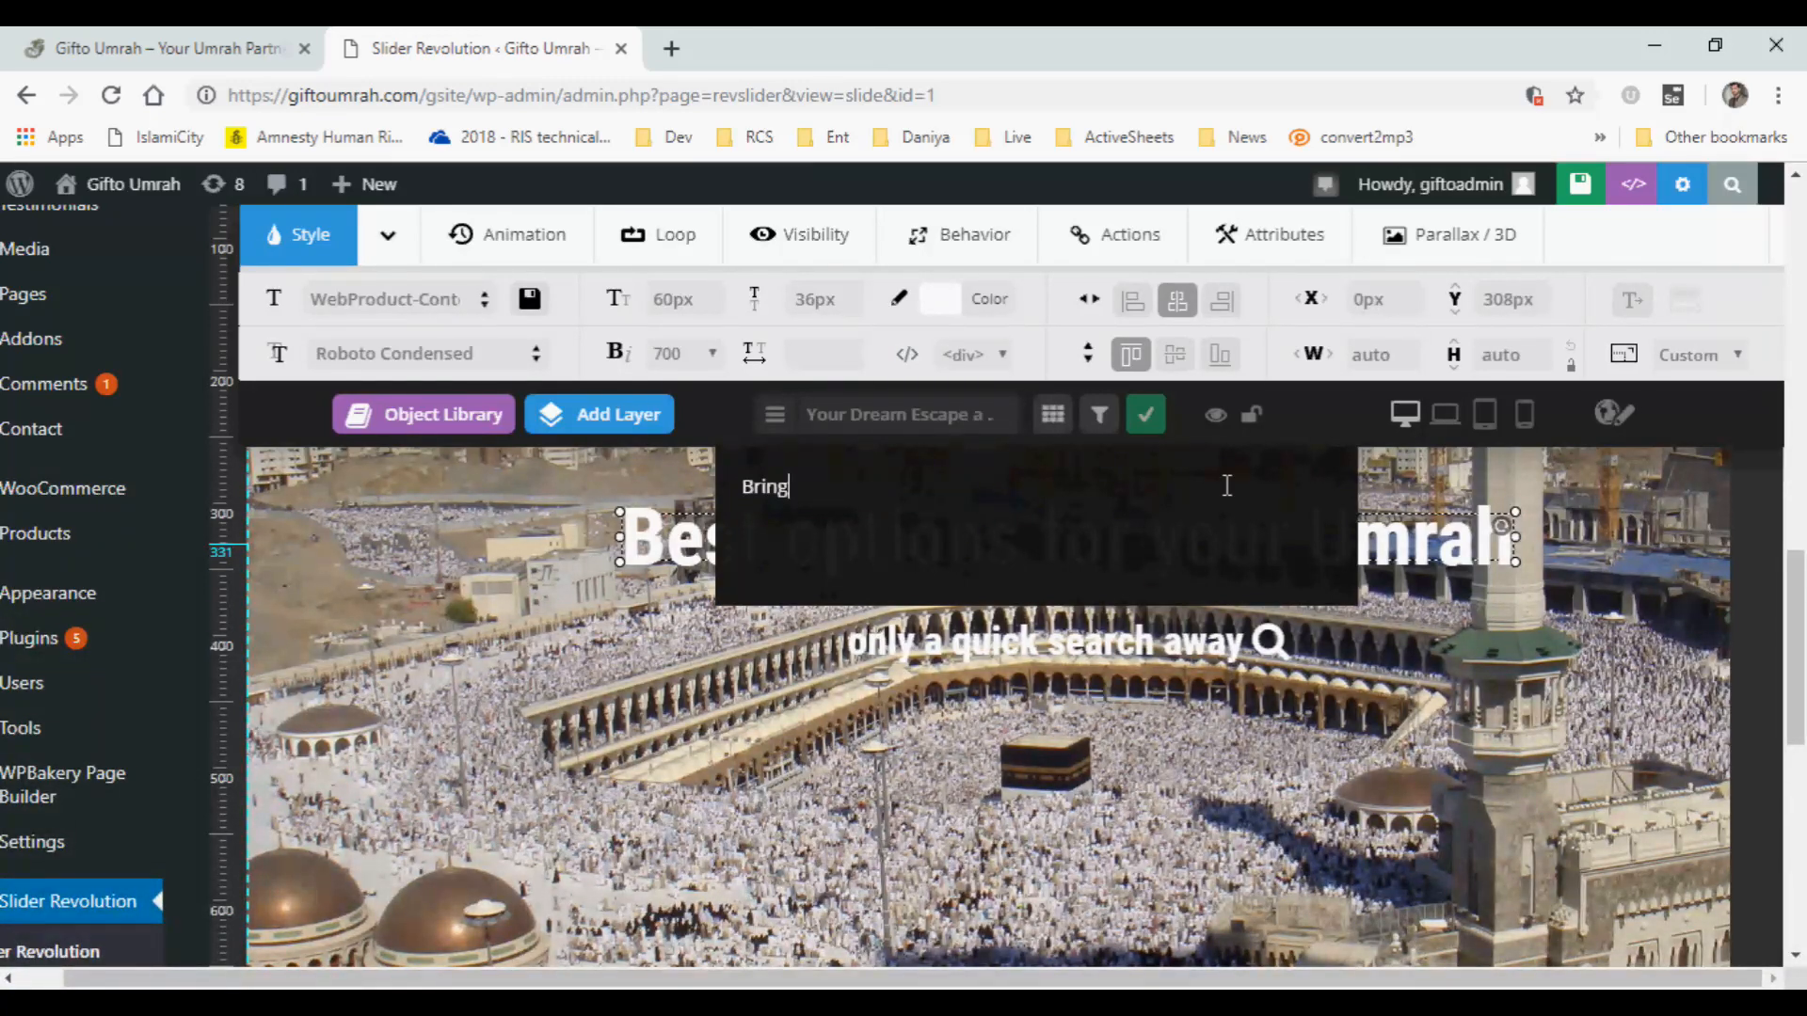
type(" a new")
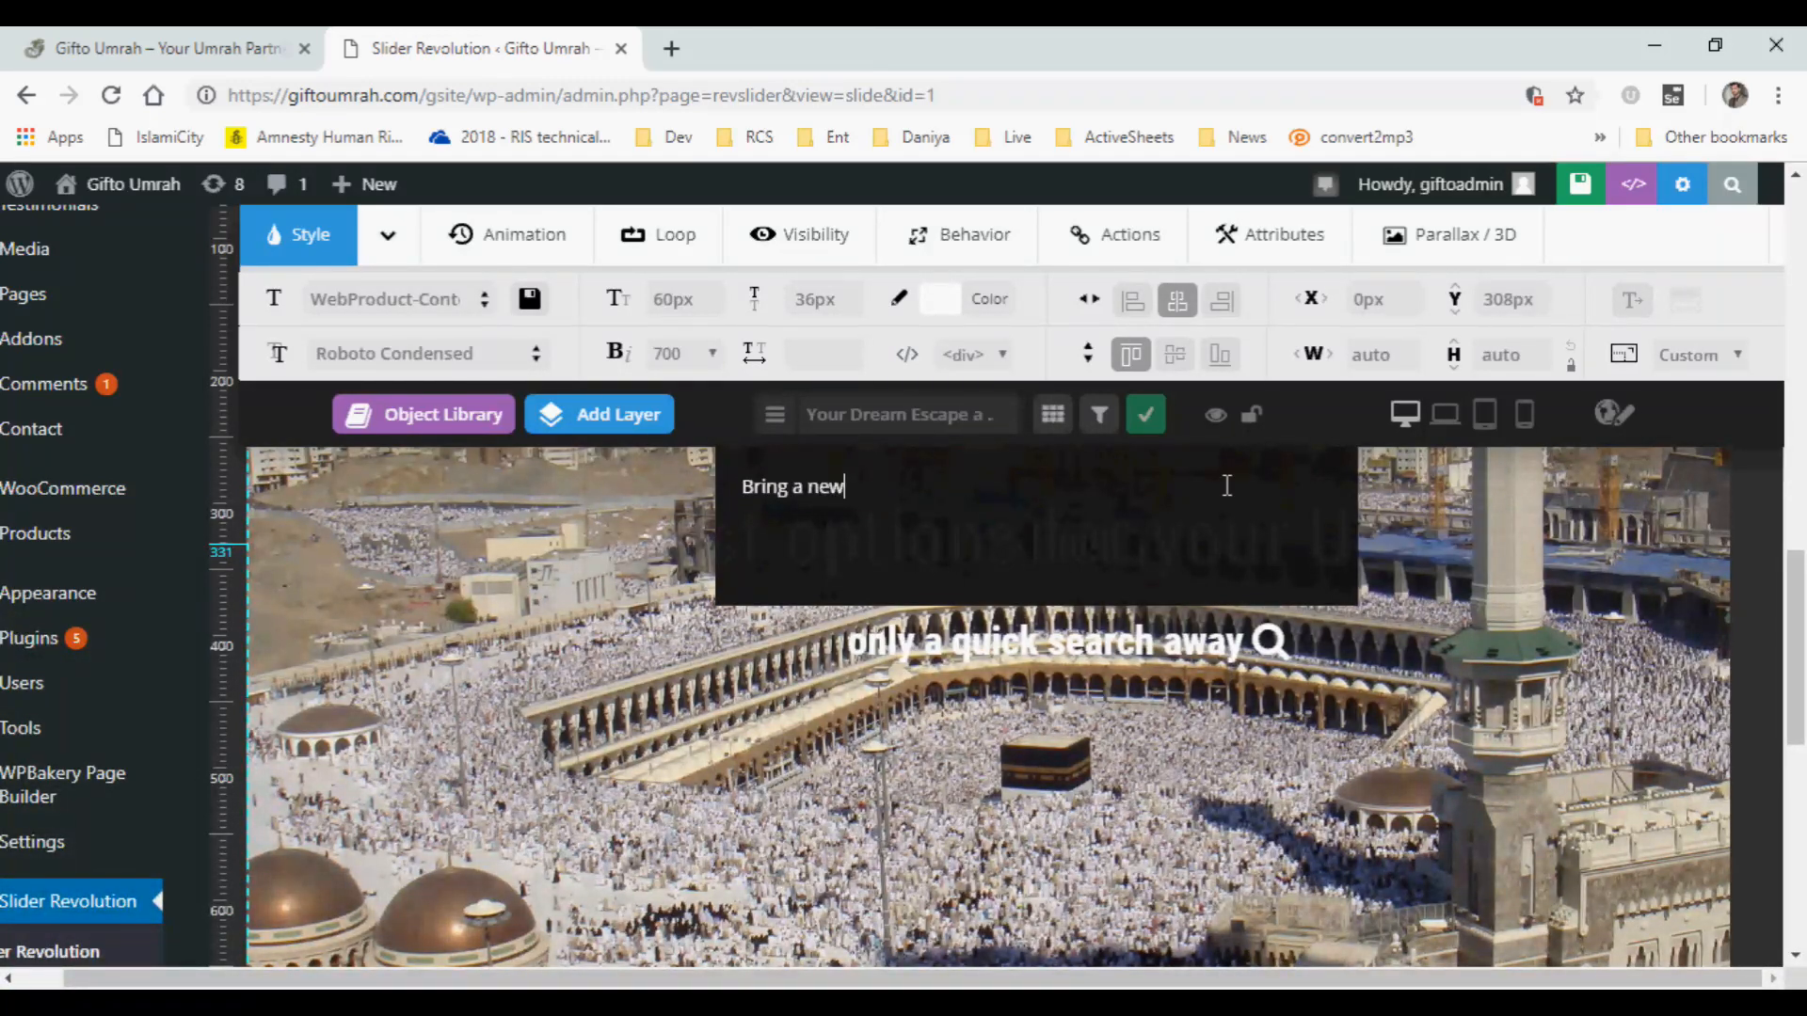
type(" expe")
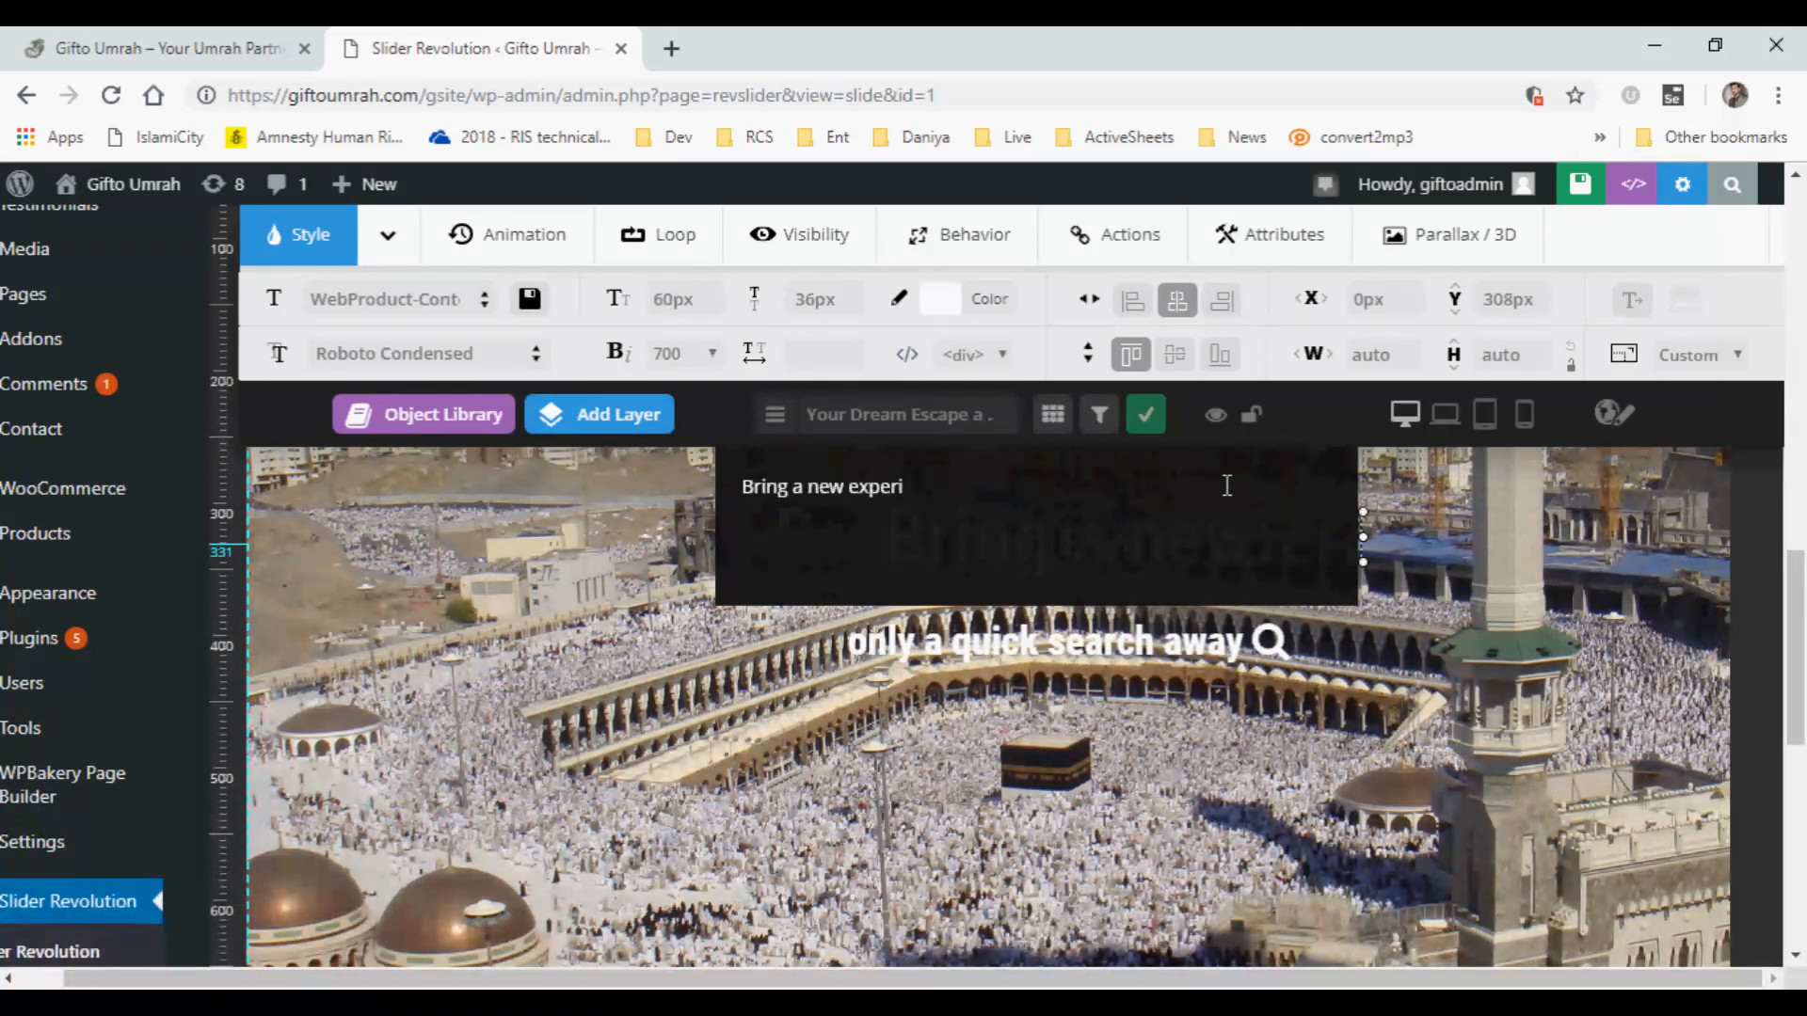
type("rin")
key("BackSpace")
type("ence ")
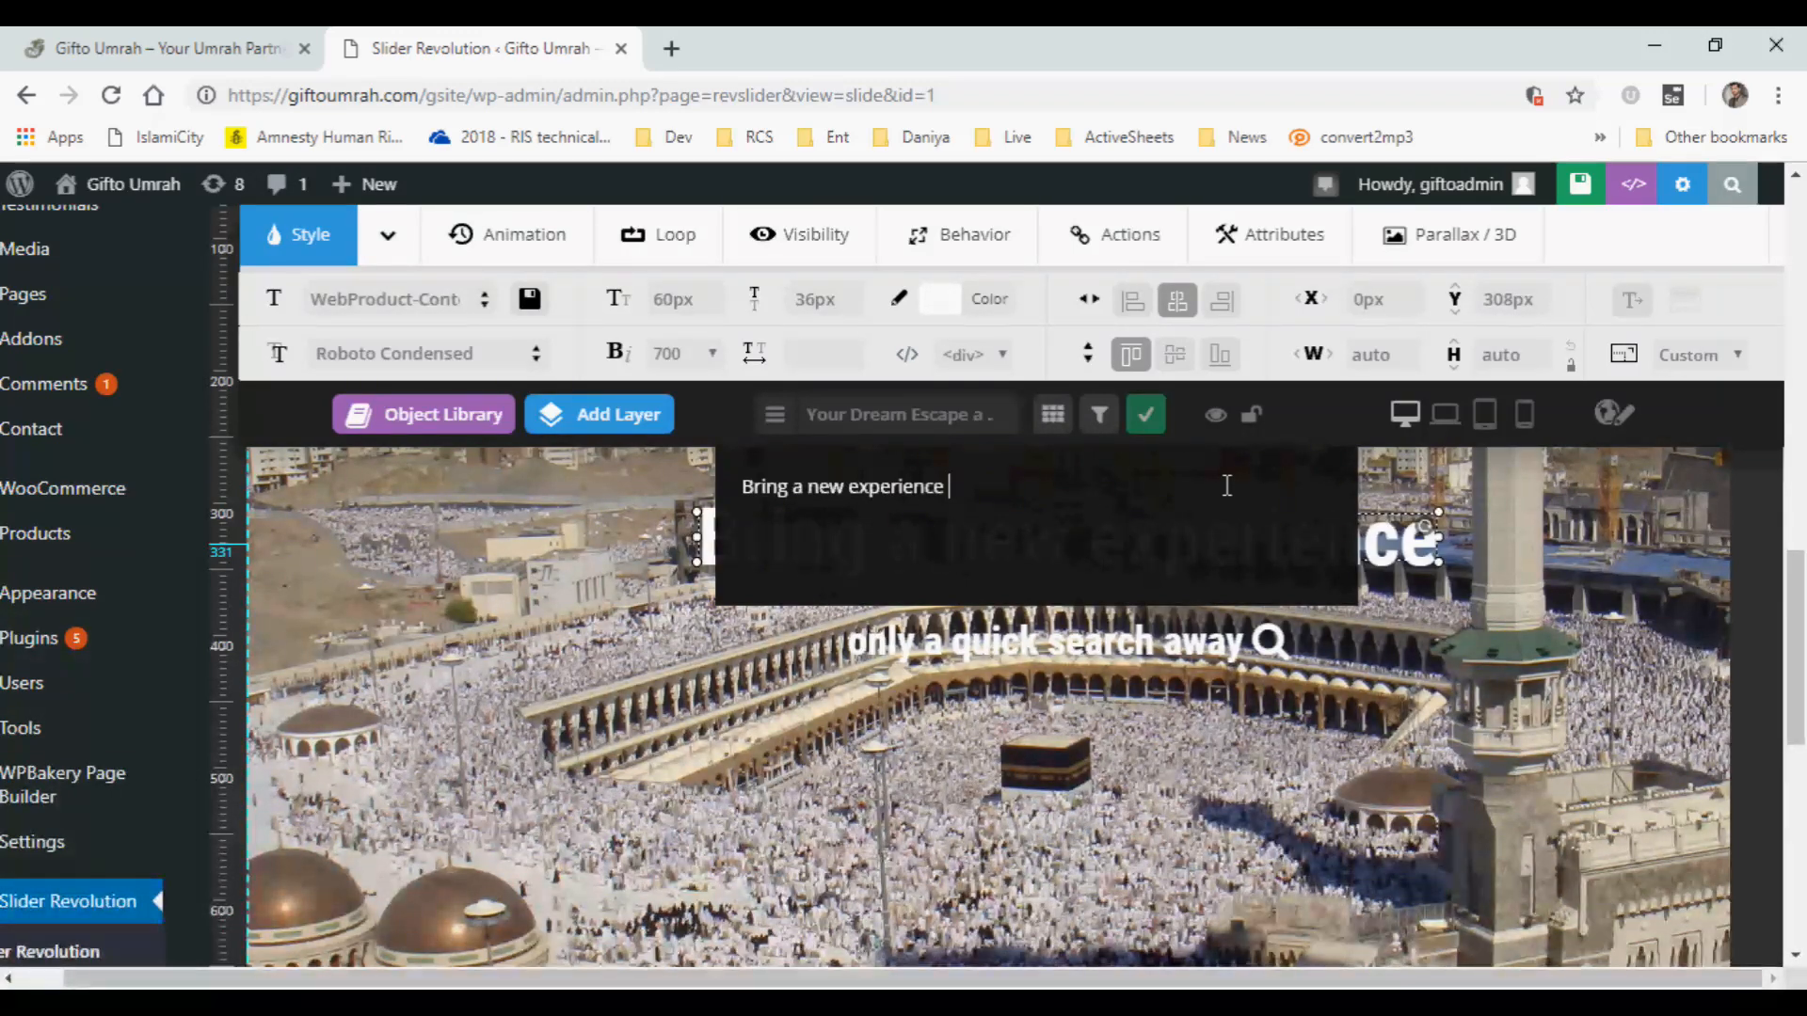
type("to your Umrah")
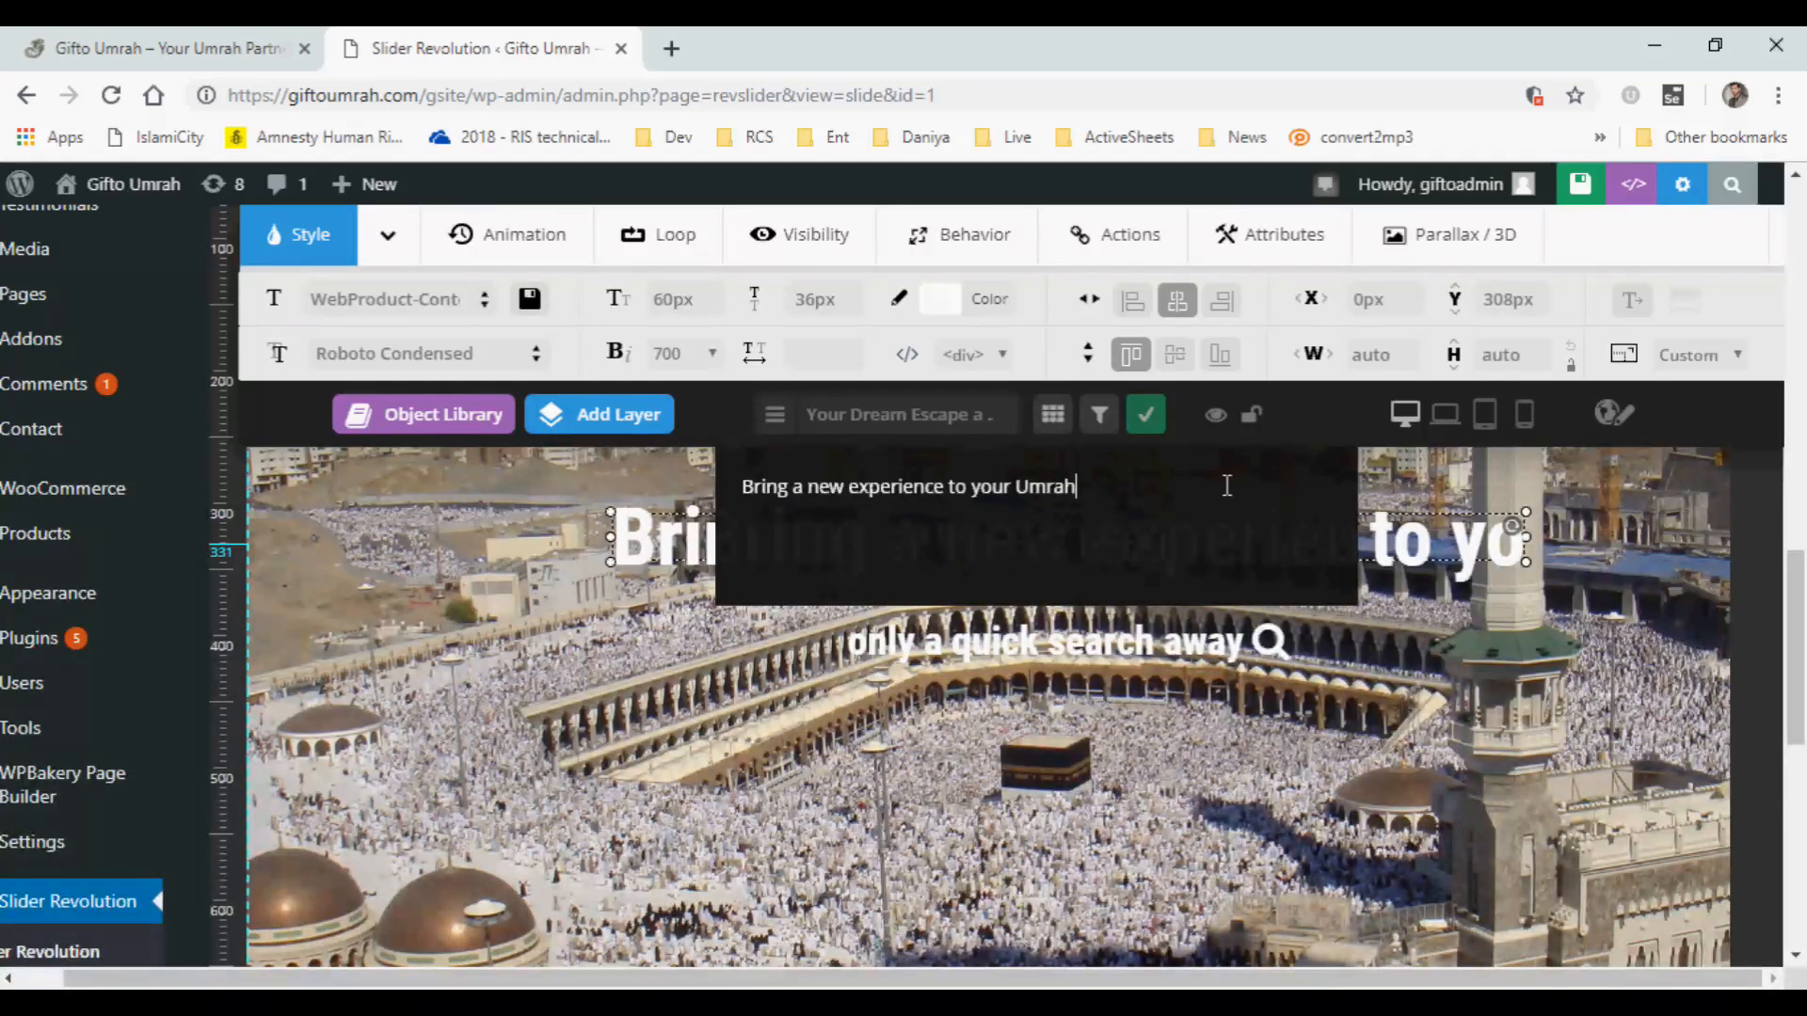
left_click(1147, 421)
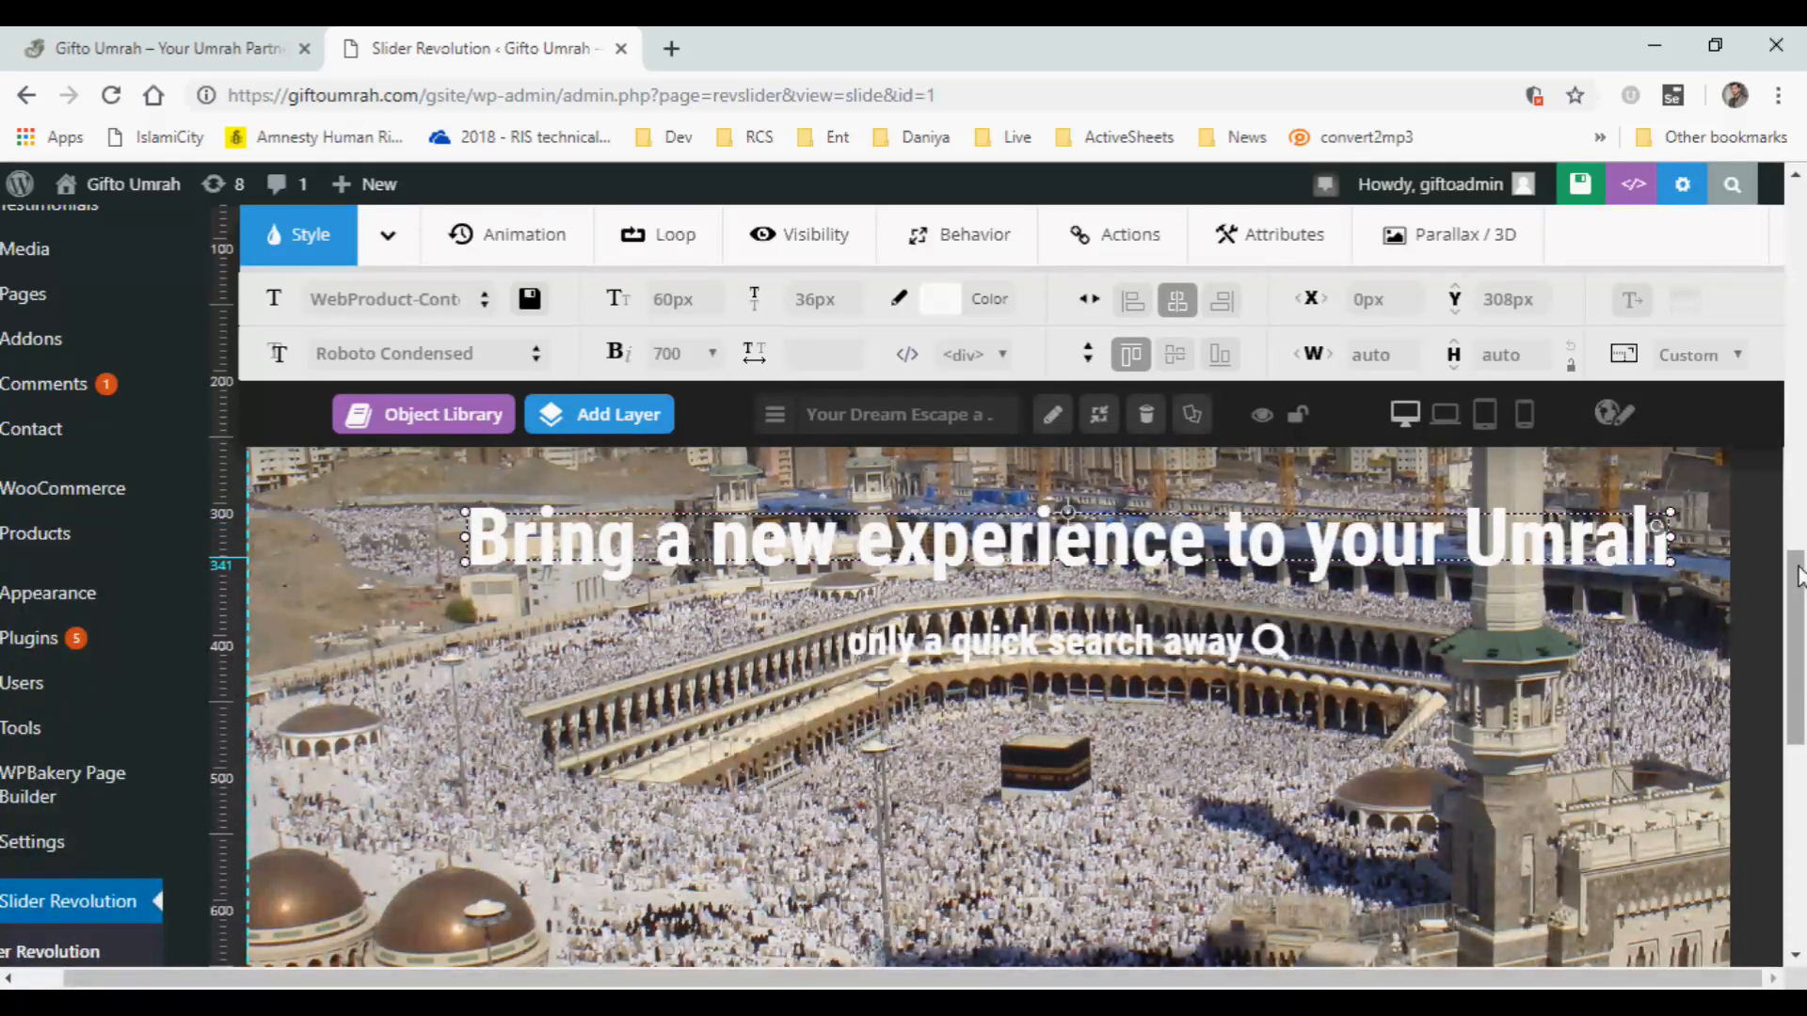
Replace the headline text on the first Intro slide with "Best Umrah Experience for you" and apply it.
double_click(985, 555)
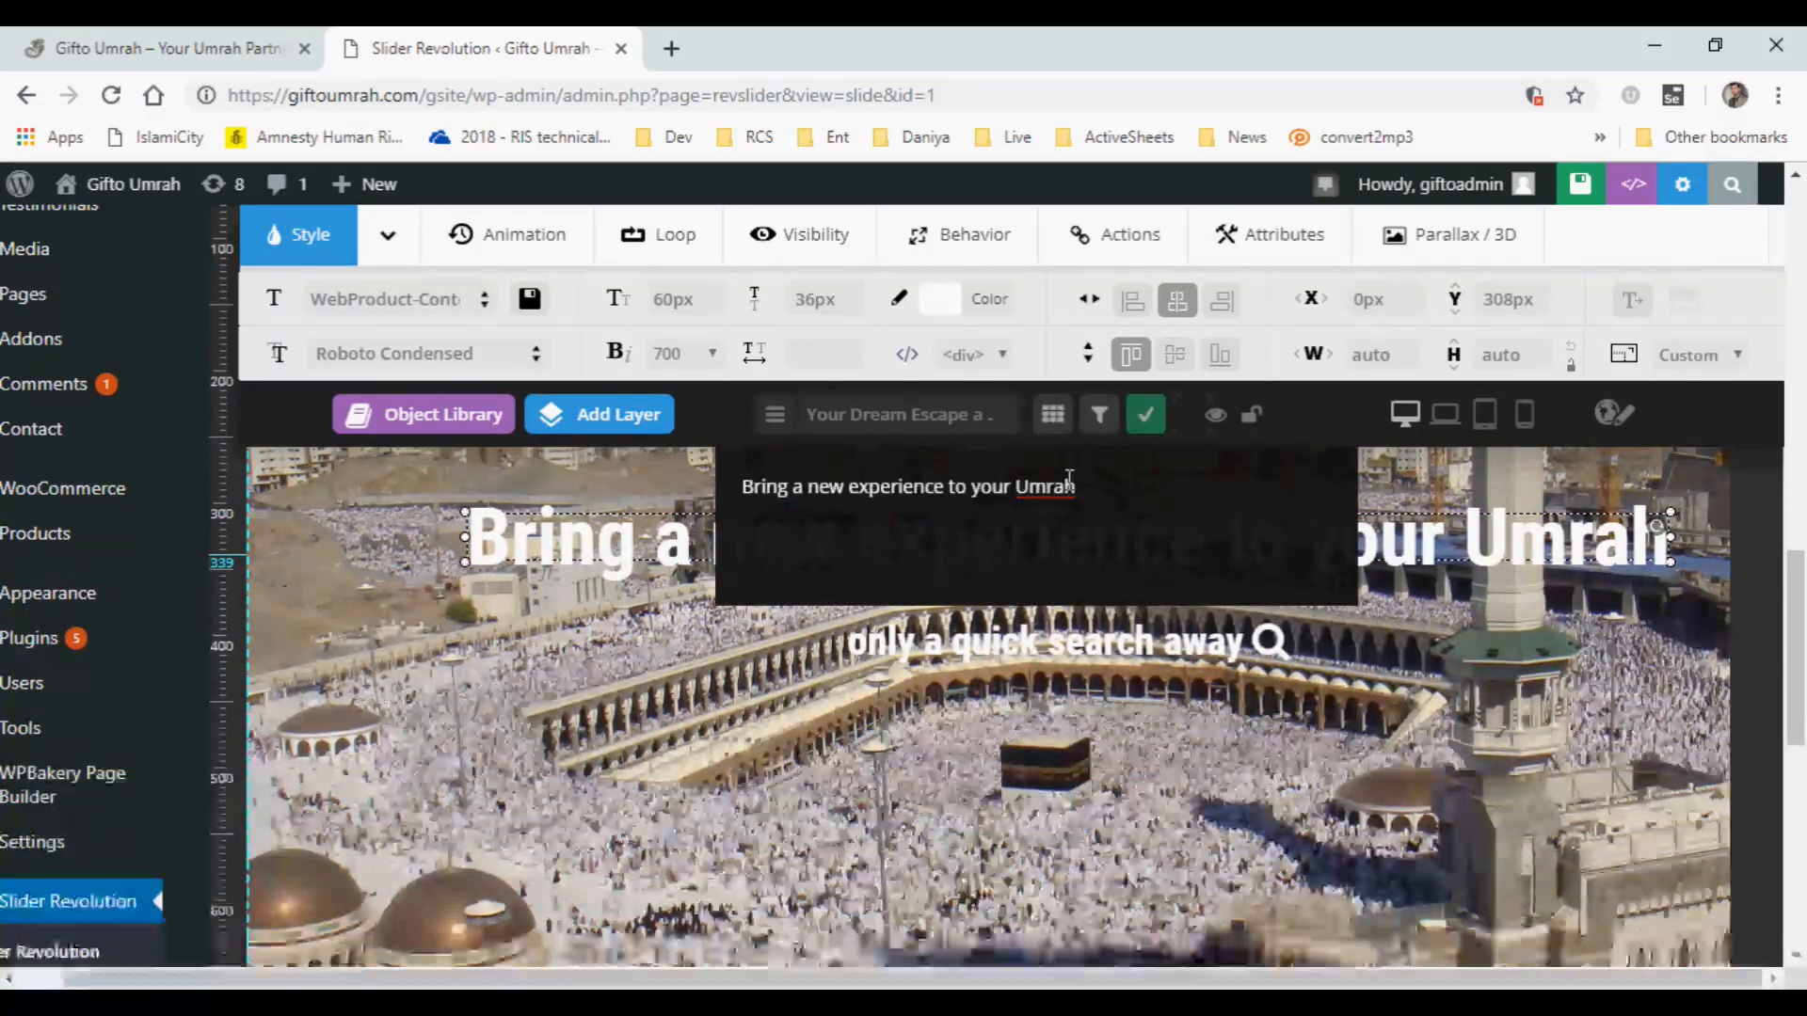
left_click_drag(1082, 484, 750, 491)
type("es")
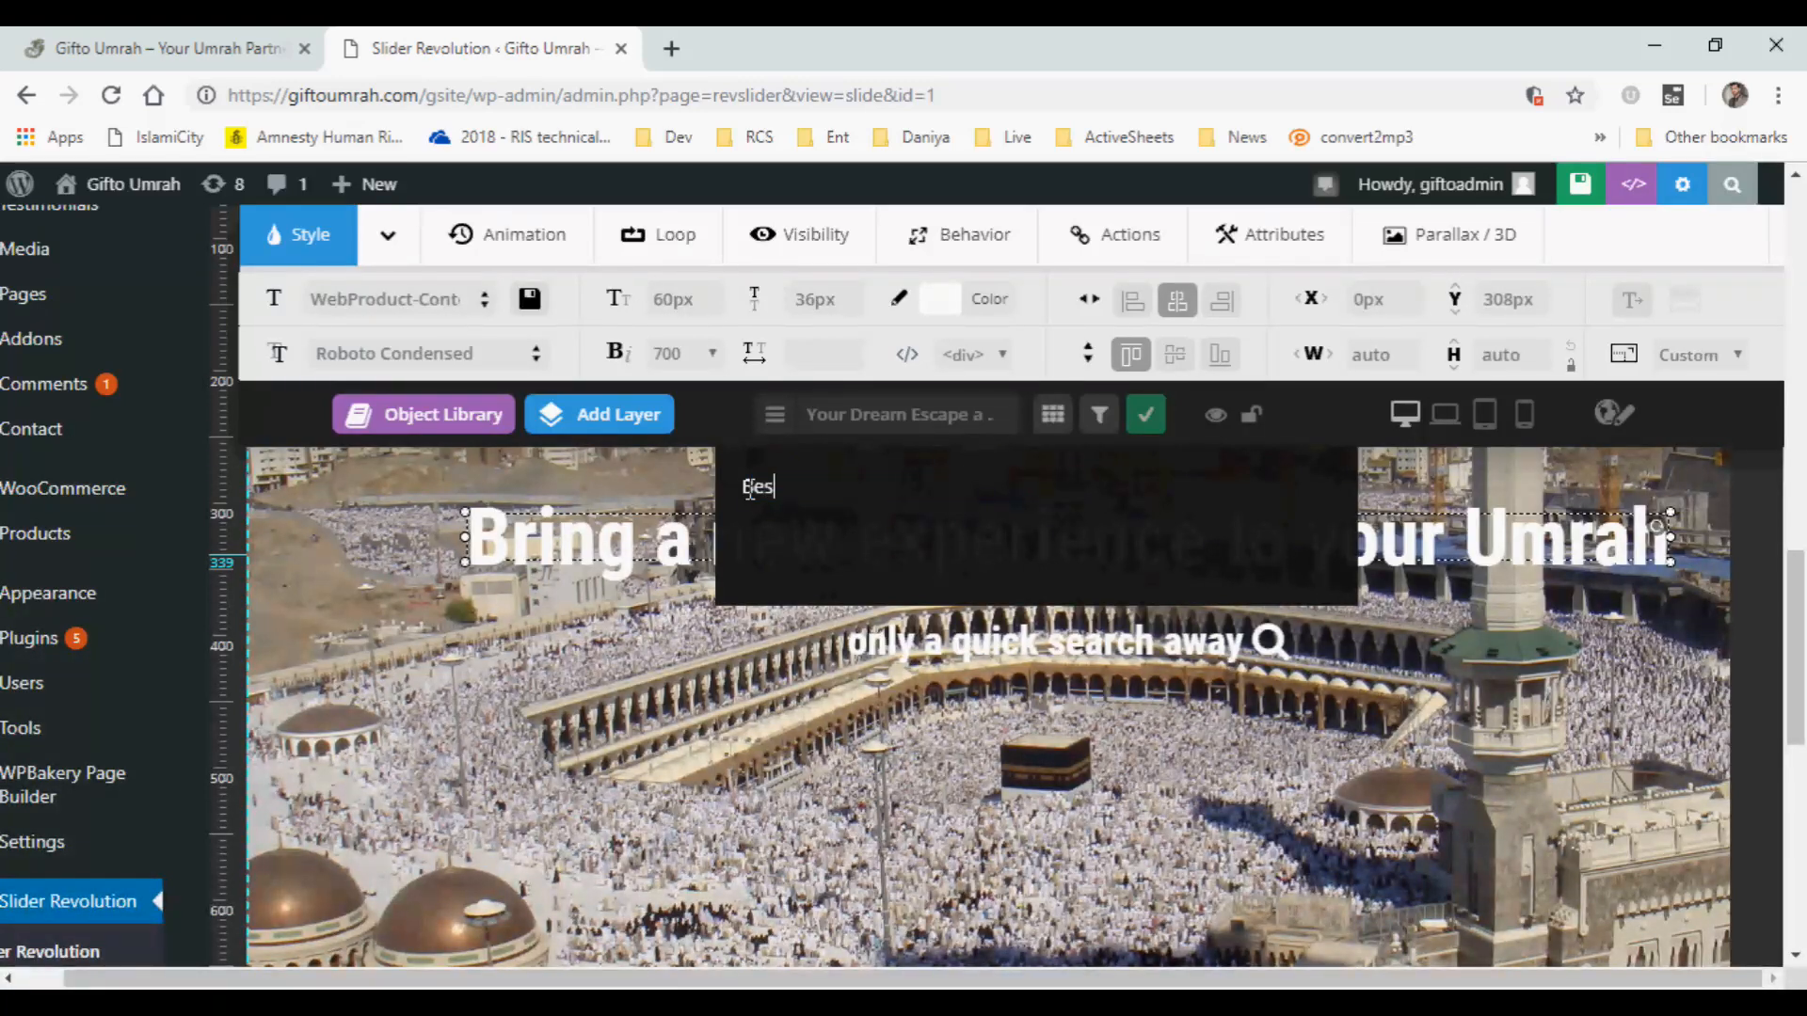
type("t")
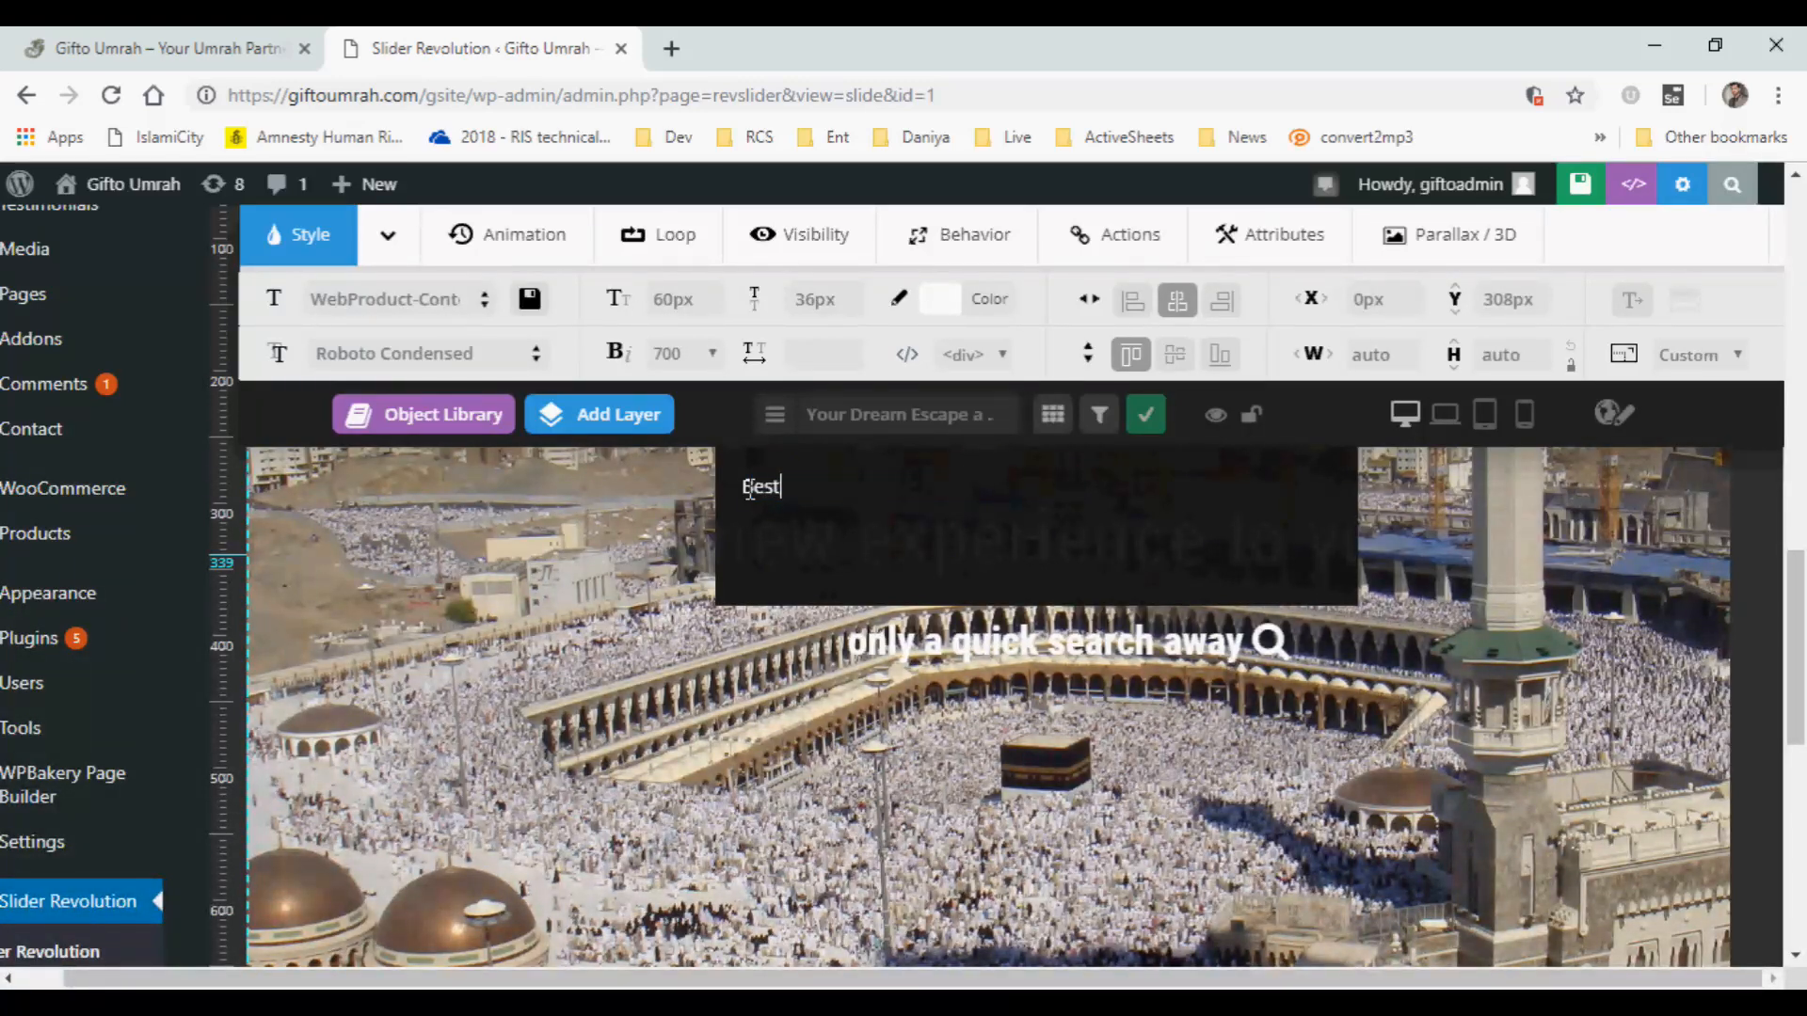
type(" Umrah e")
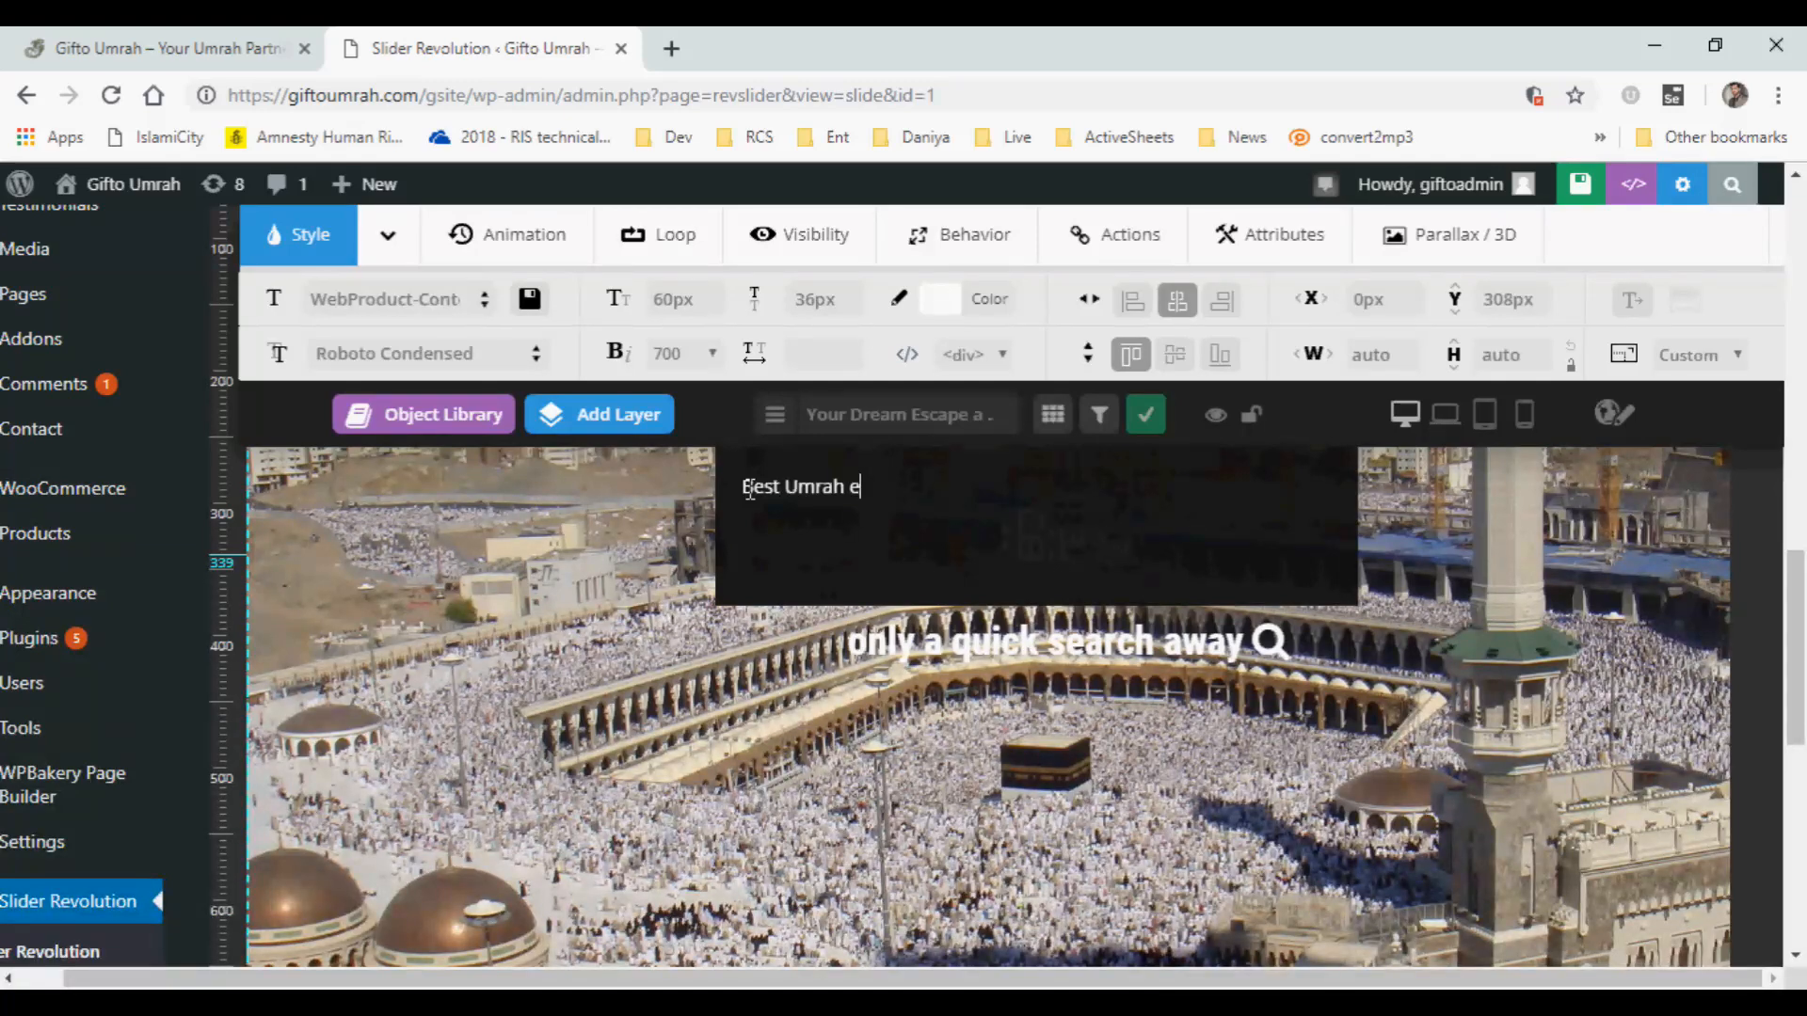
type("xperience ")
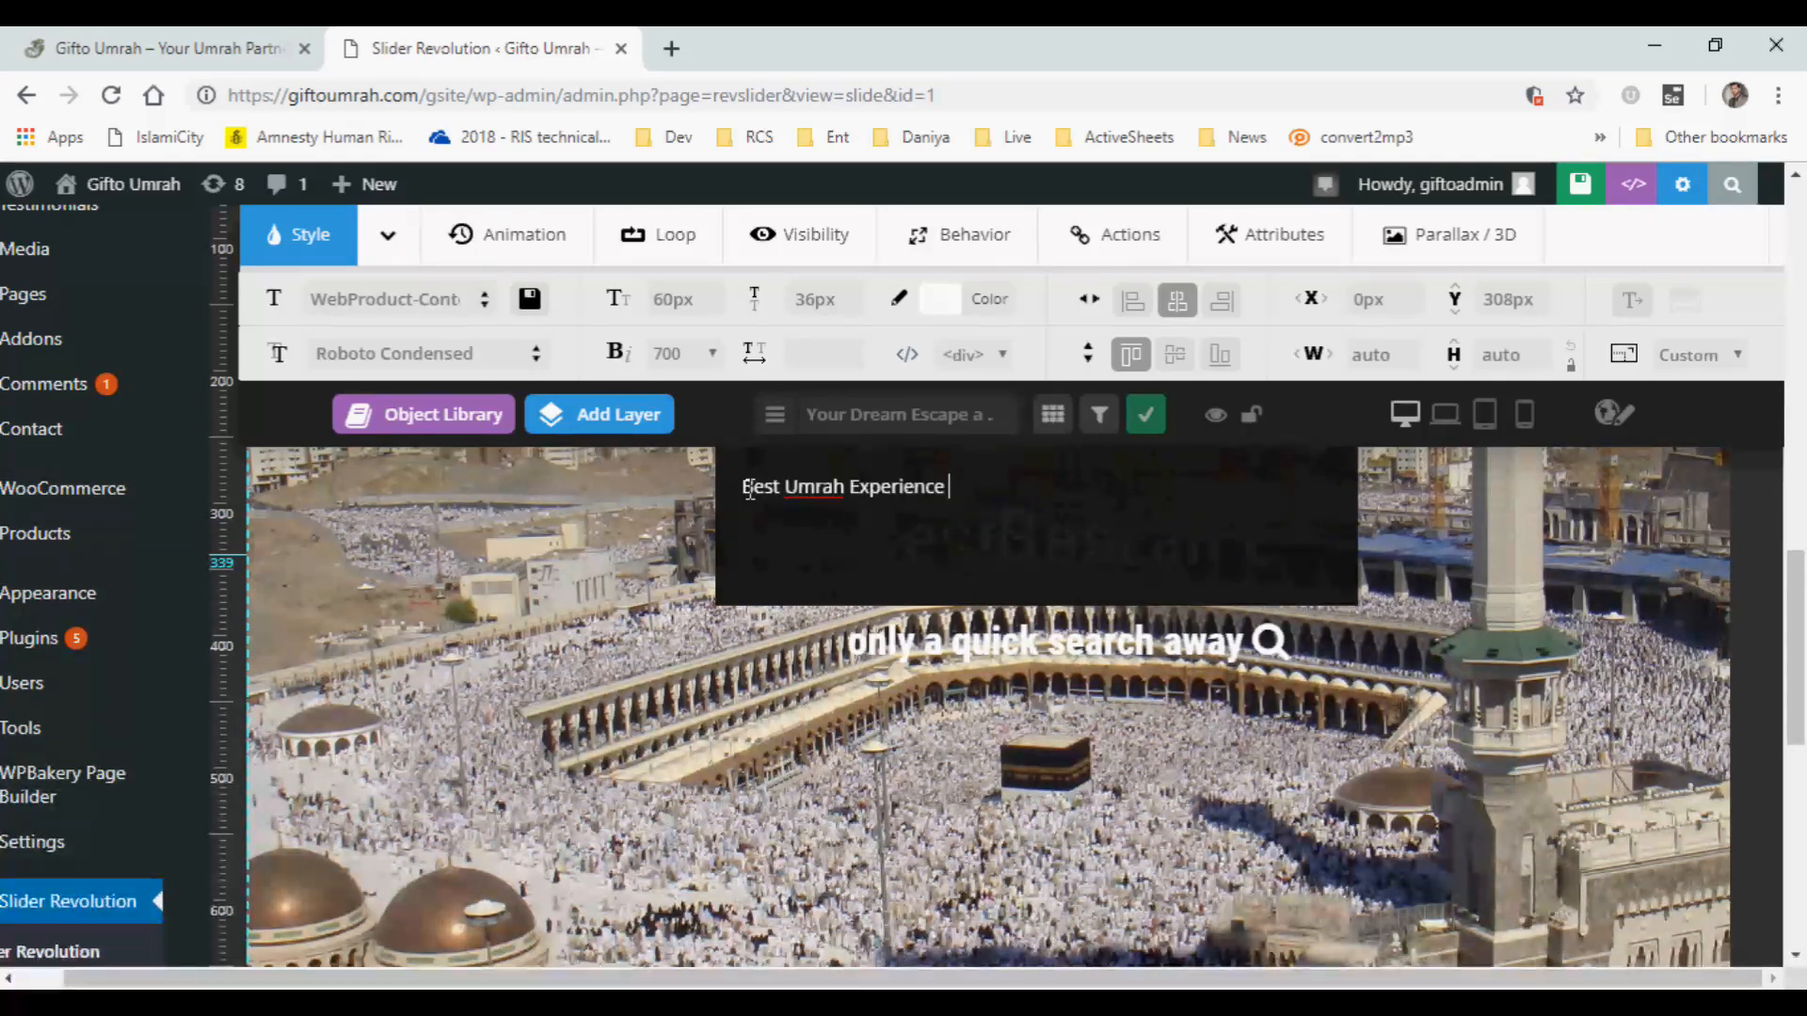
type("you ha")
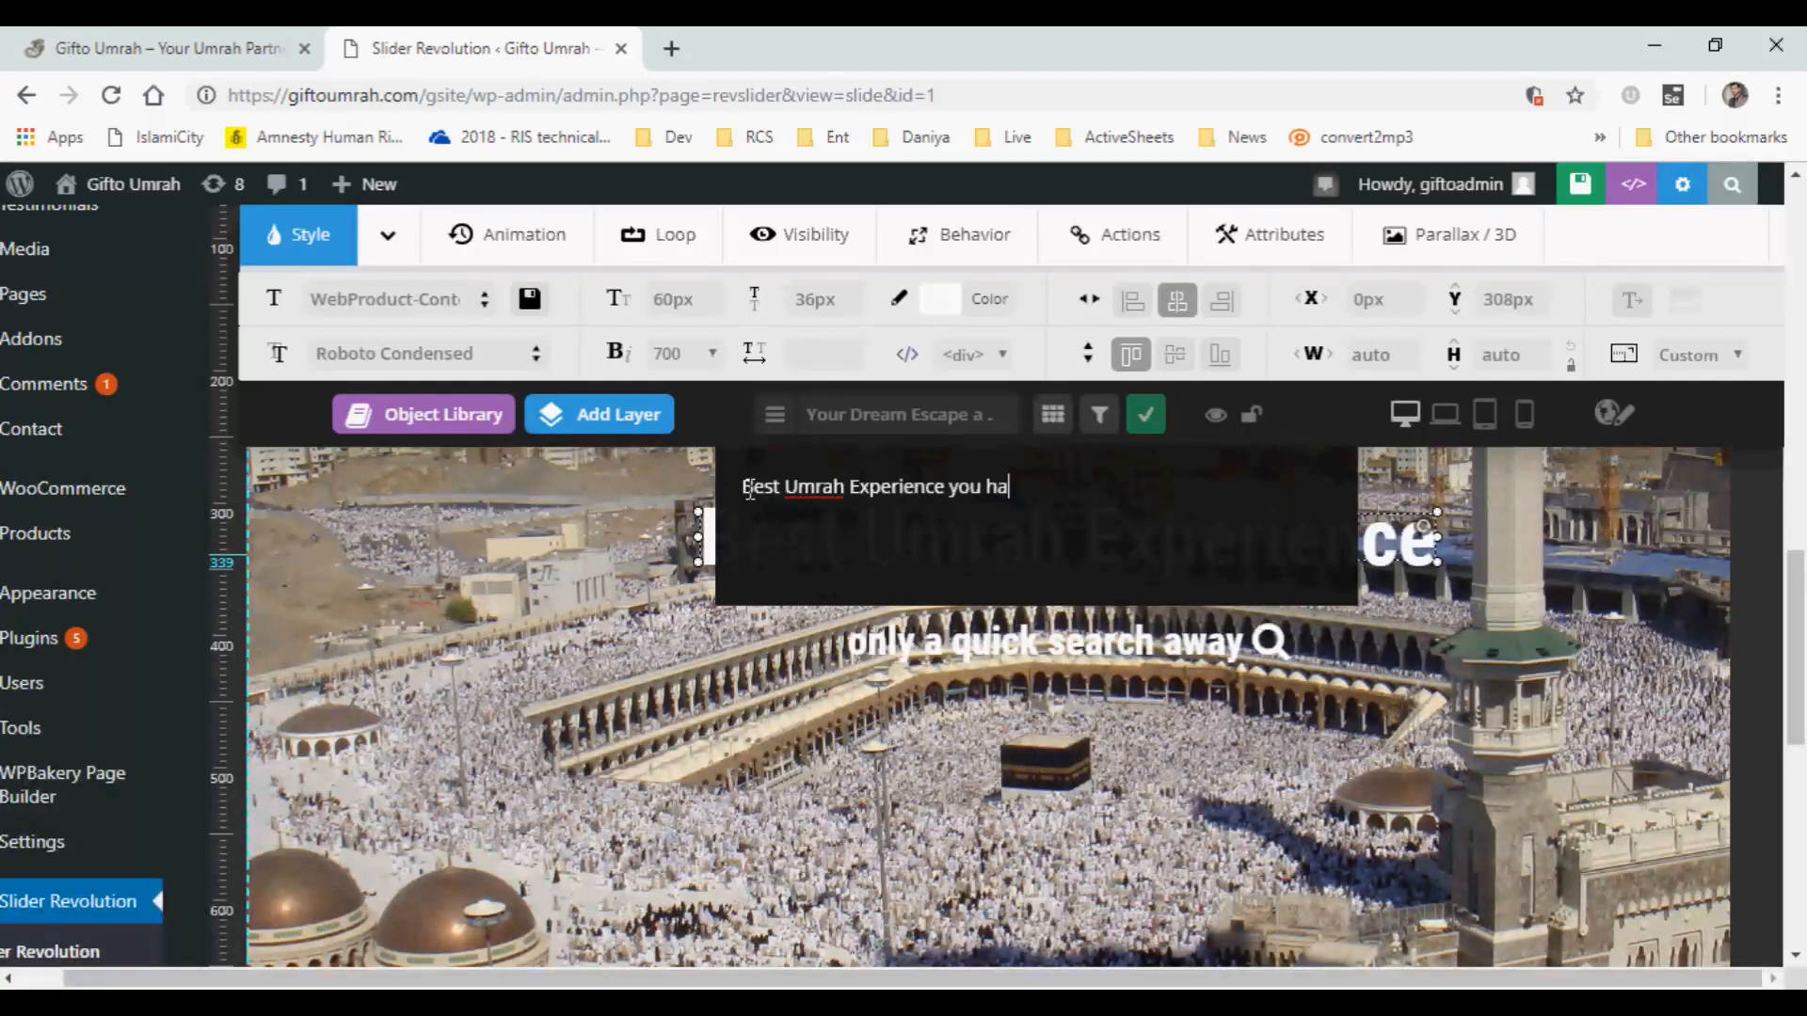
key("BackSpace")
key("BackSpace")
key("BackSpace")
key("BackSpace")
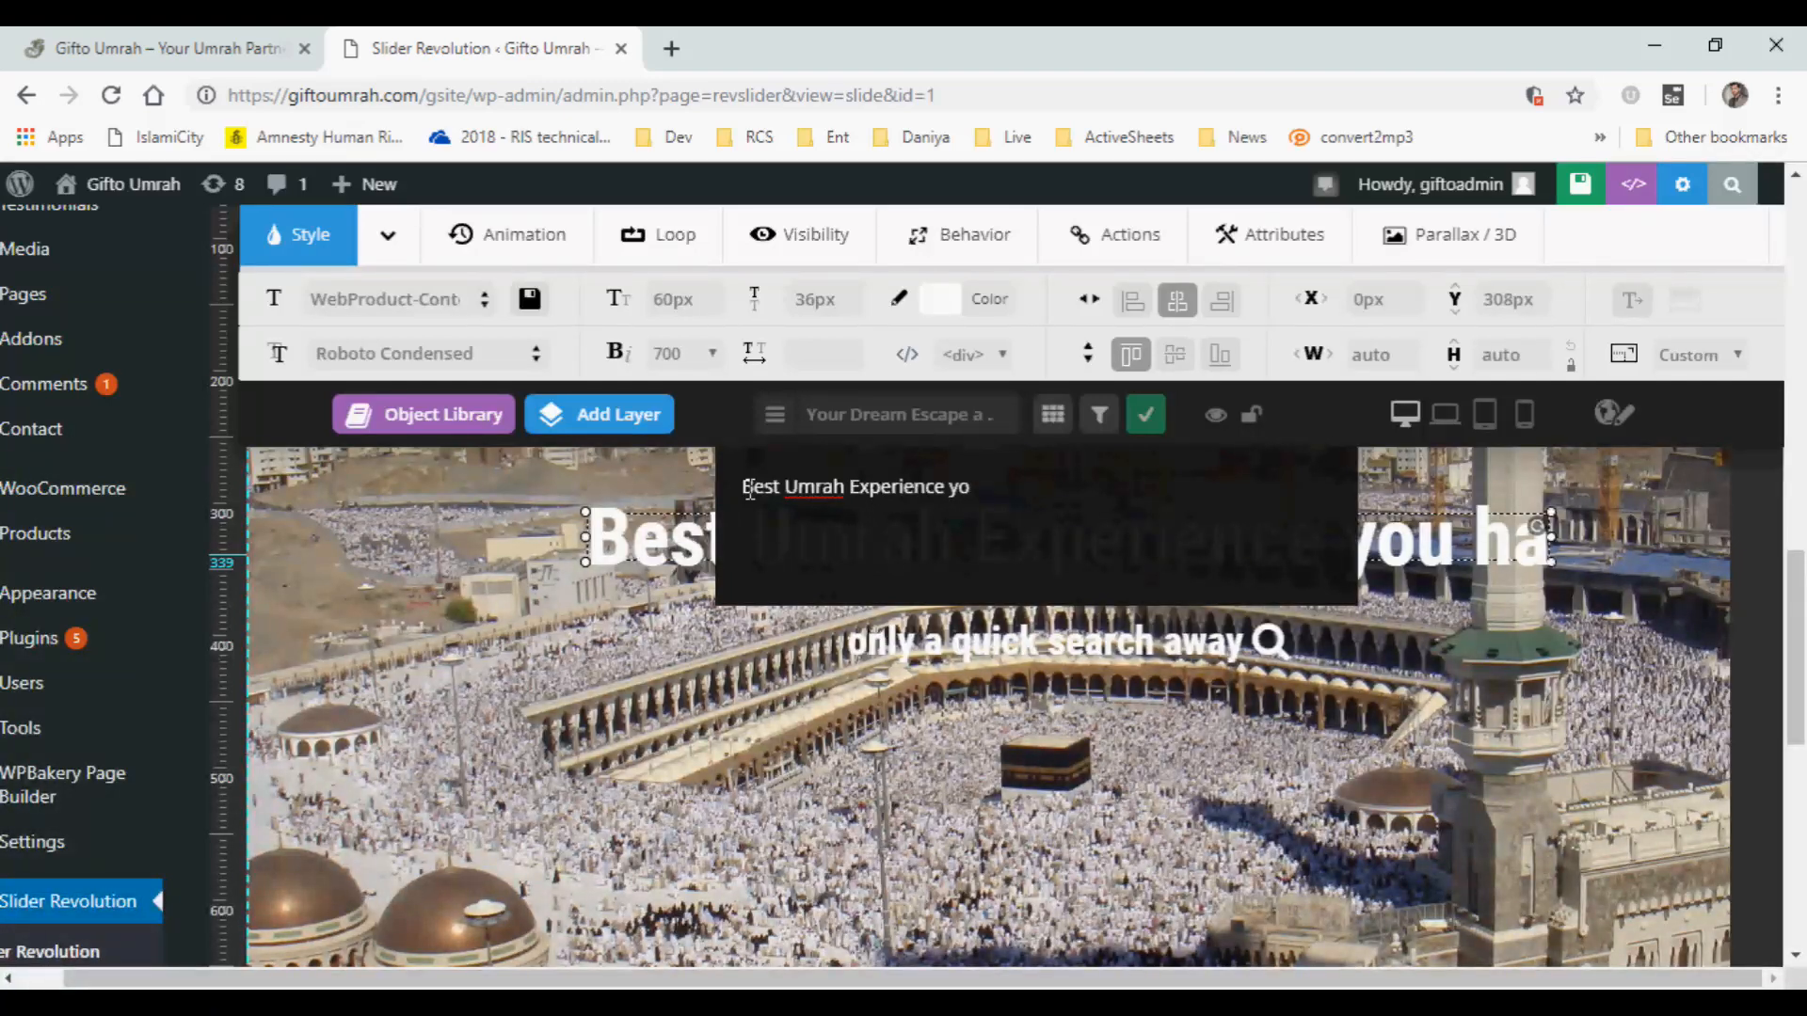
key("BackSpace")
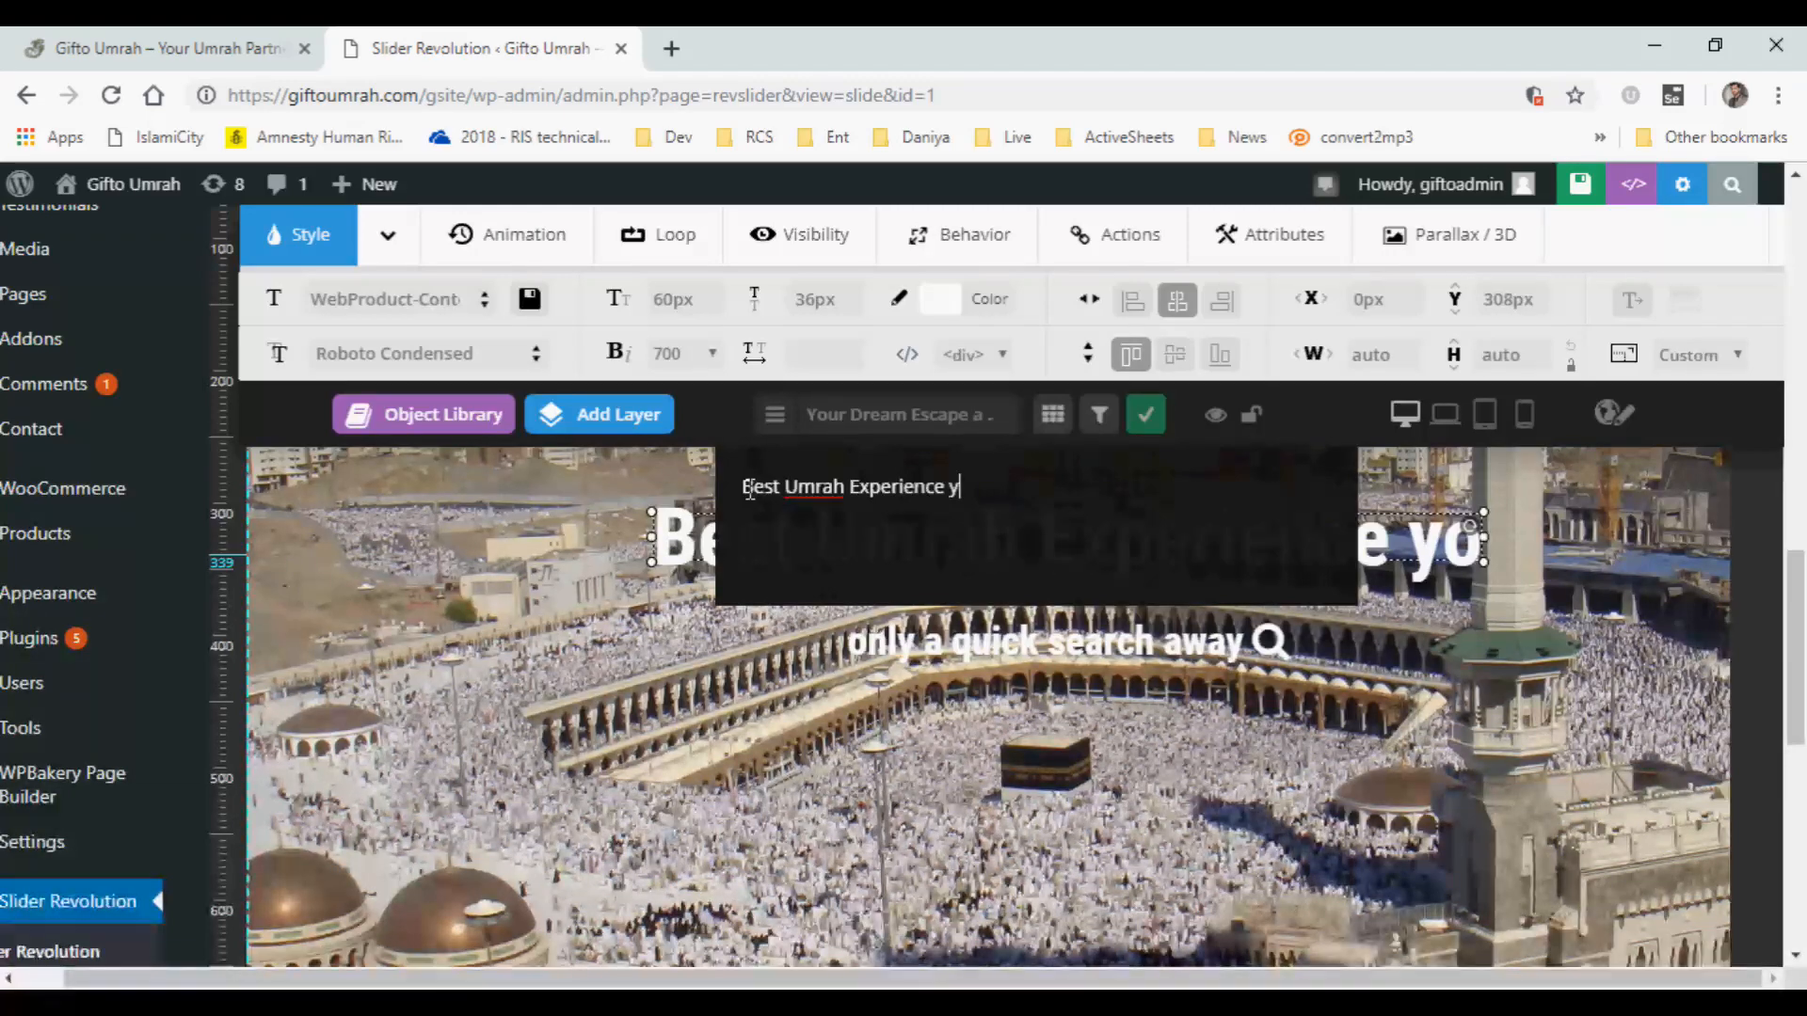
key("BackSpace")
type("for you")
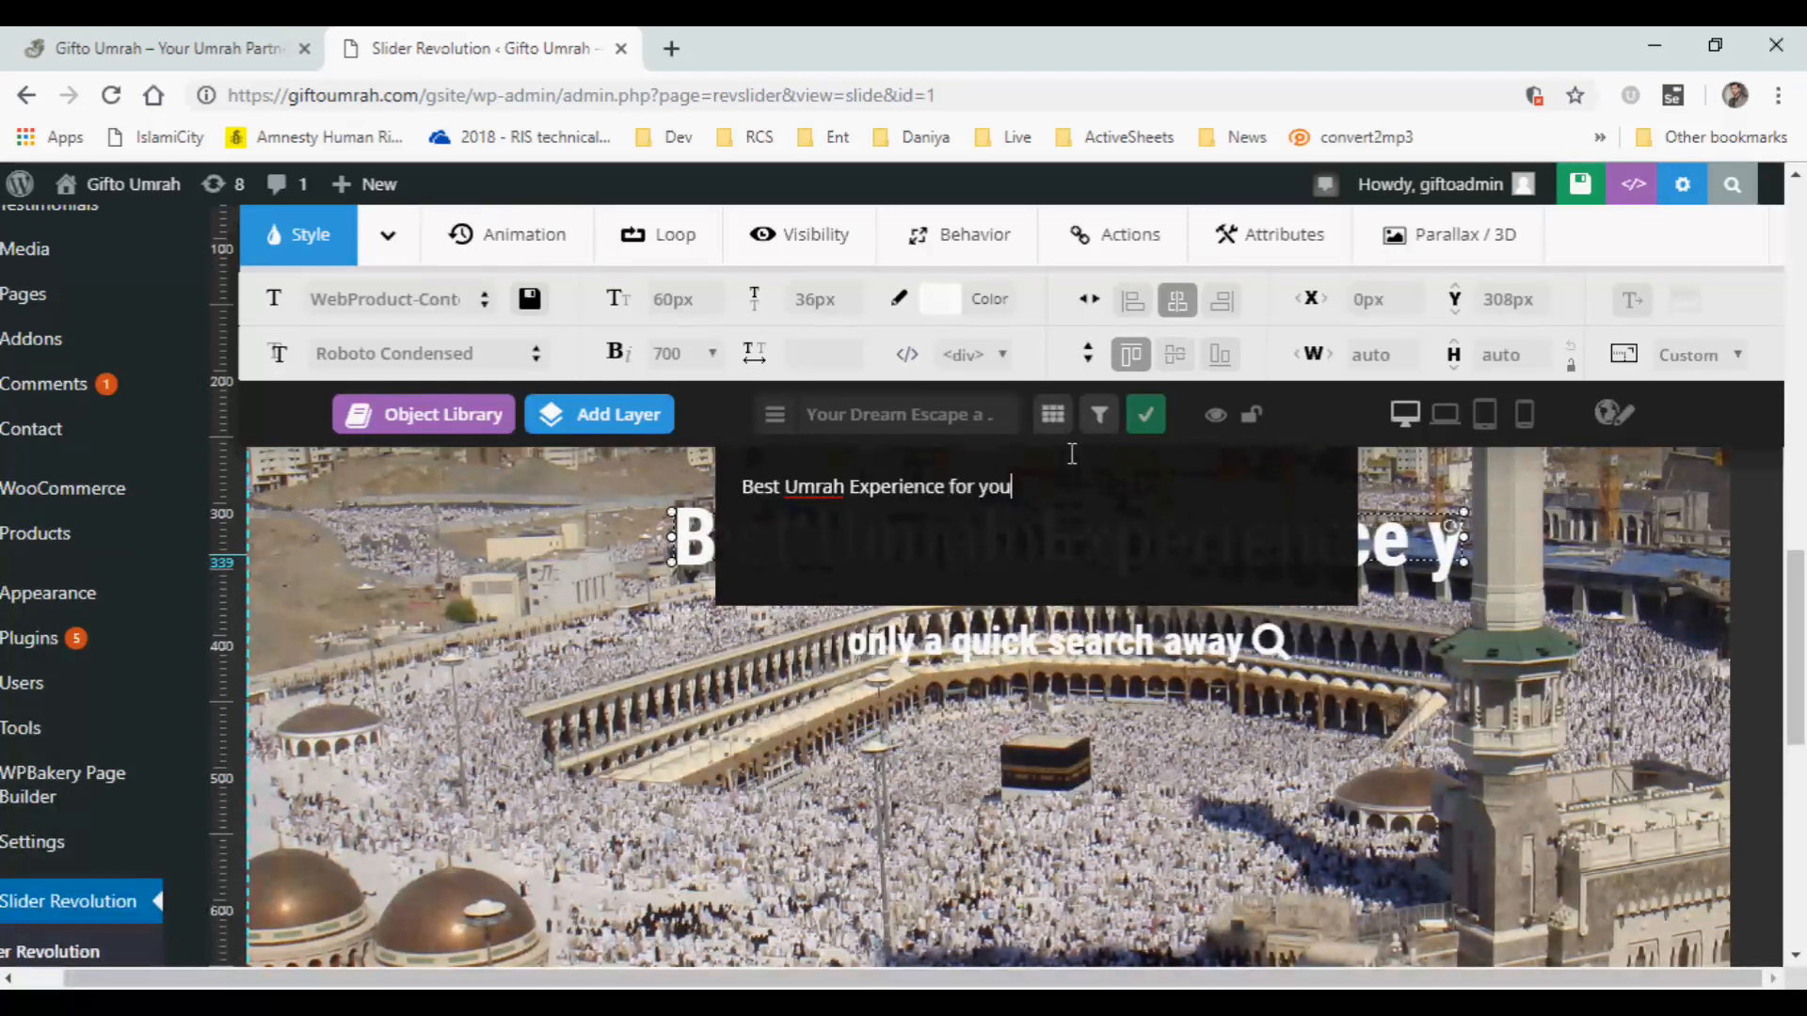
left_click(1145, 415)
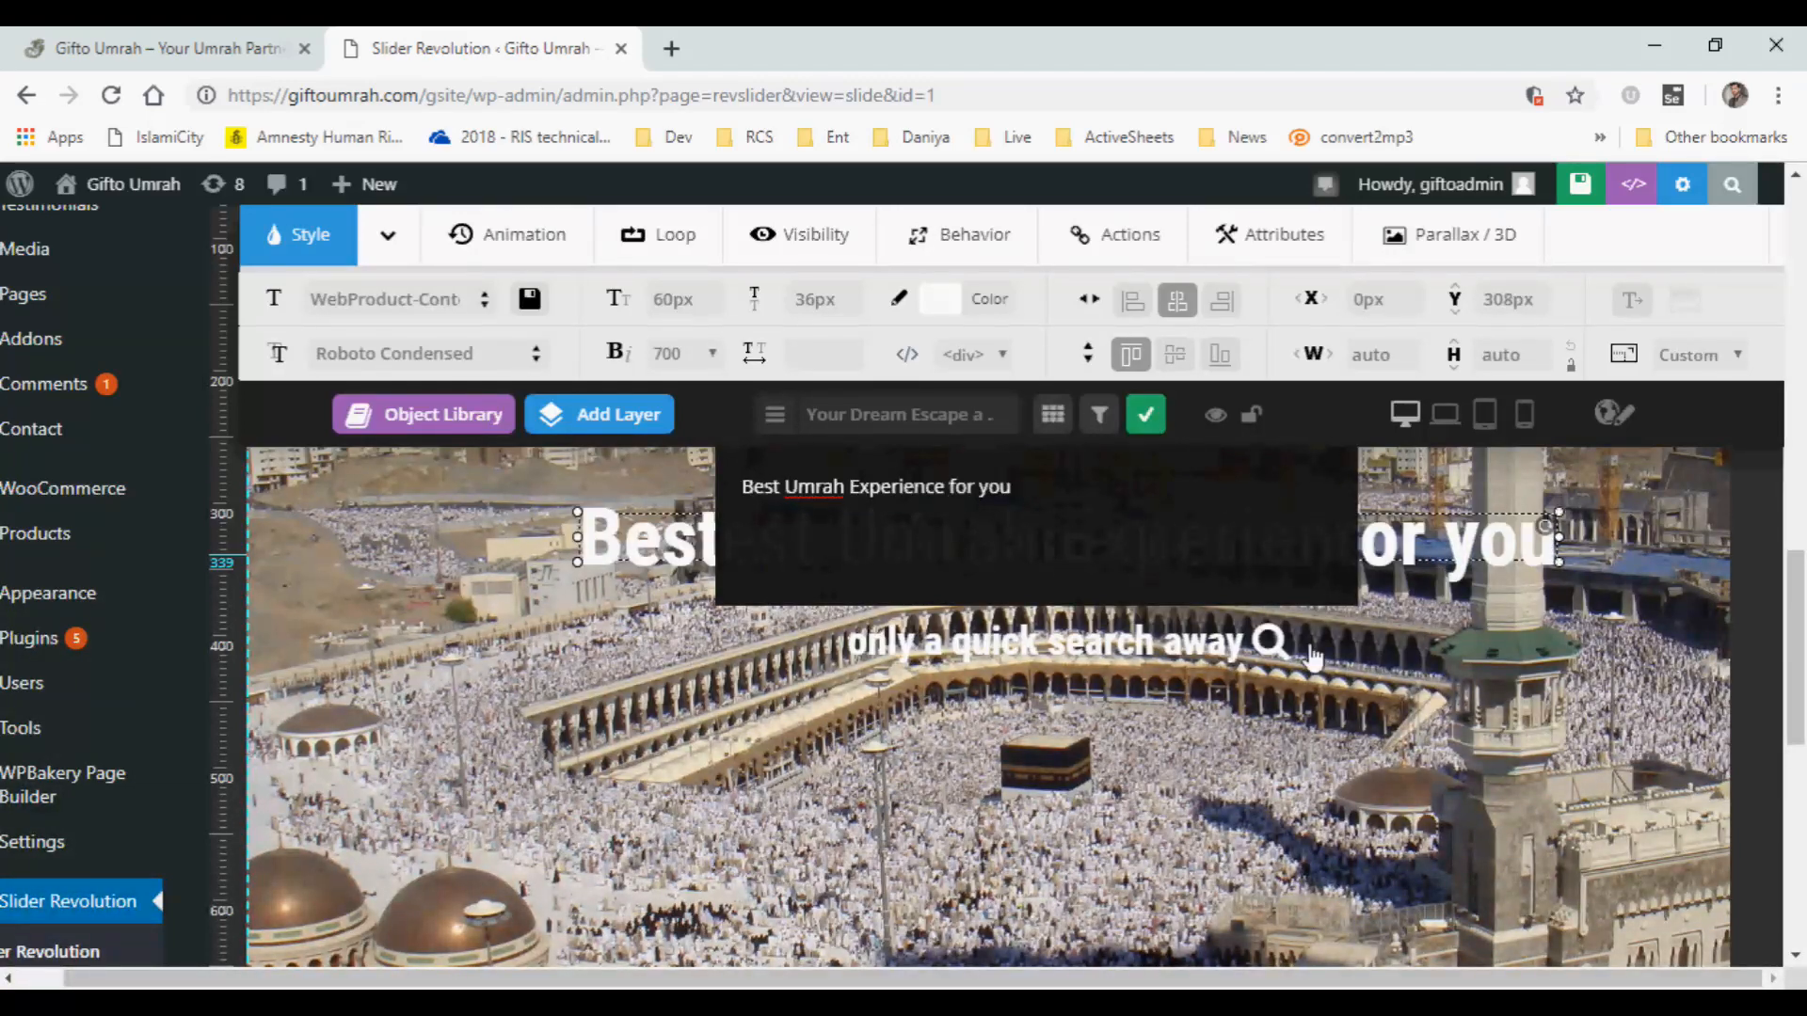
Look over the layer types that can be added to the first Intro slide.
left_click_drag(1799, 595, 1802, 532)
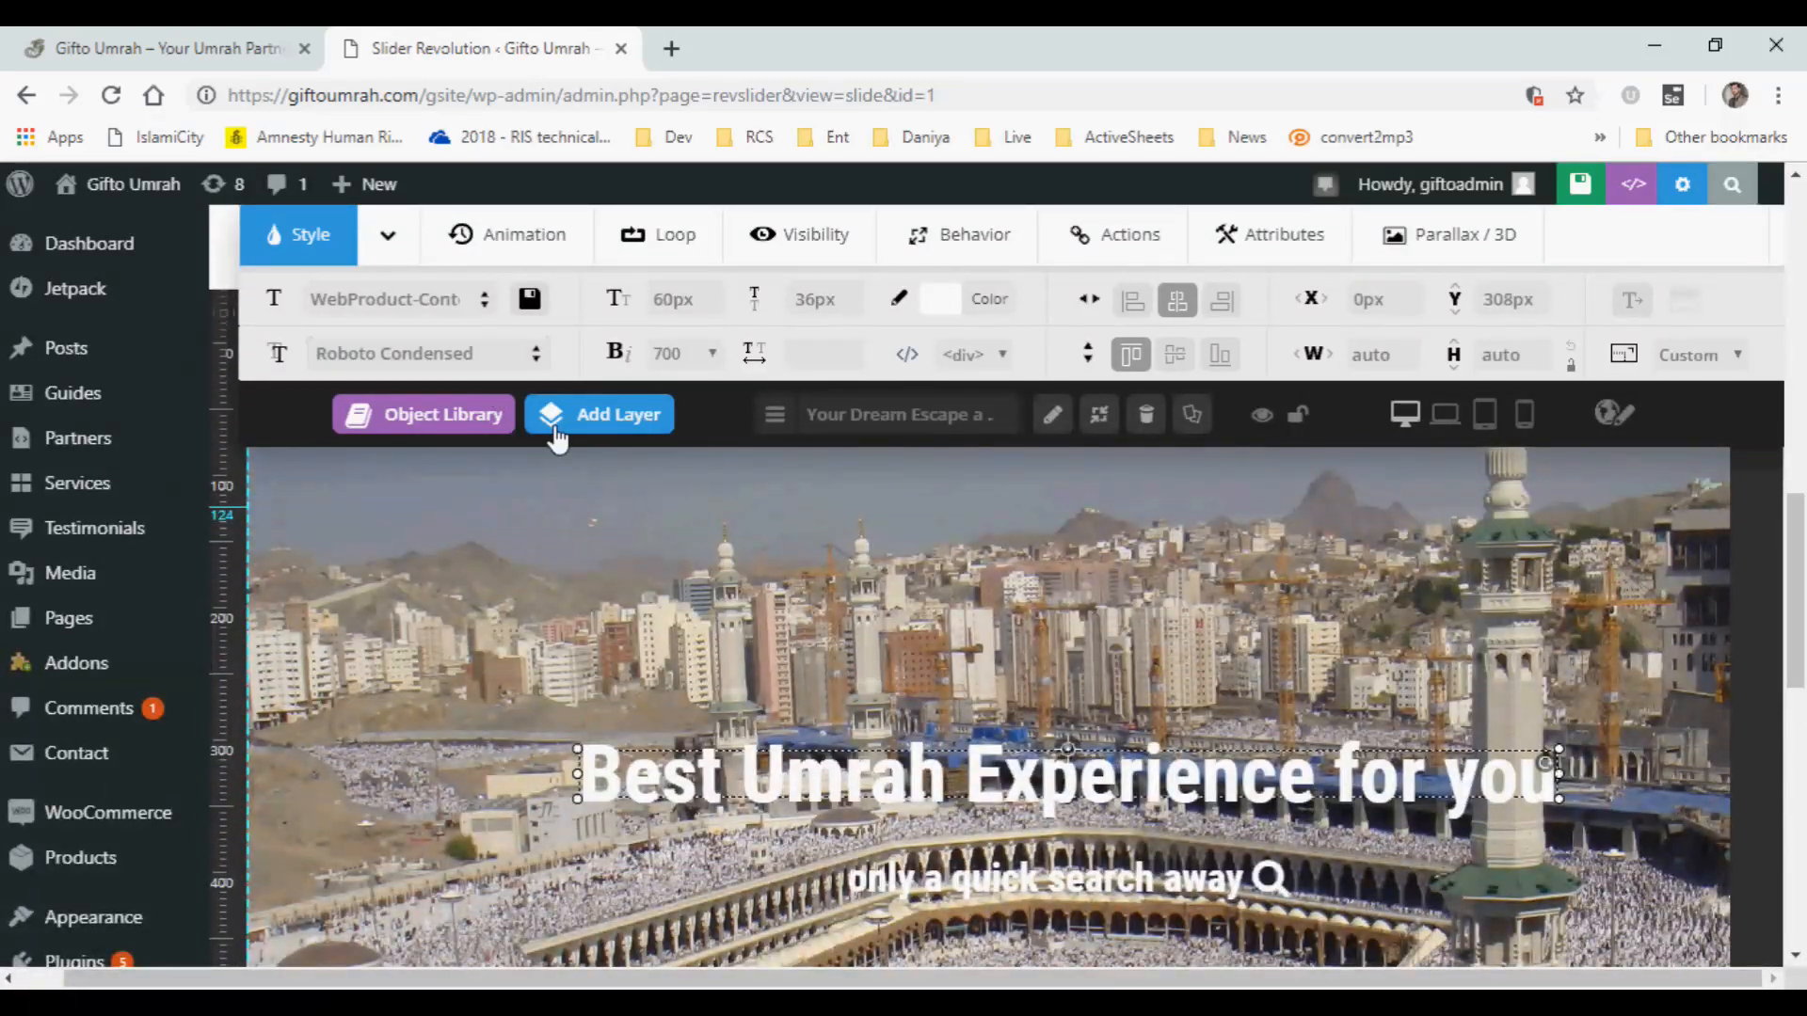
left_click(613, 431)
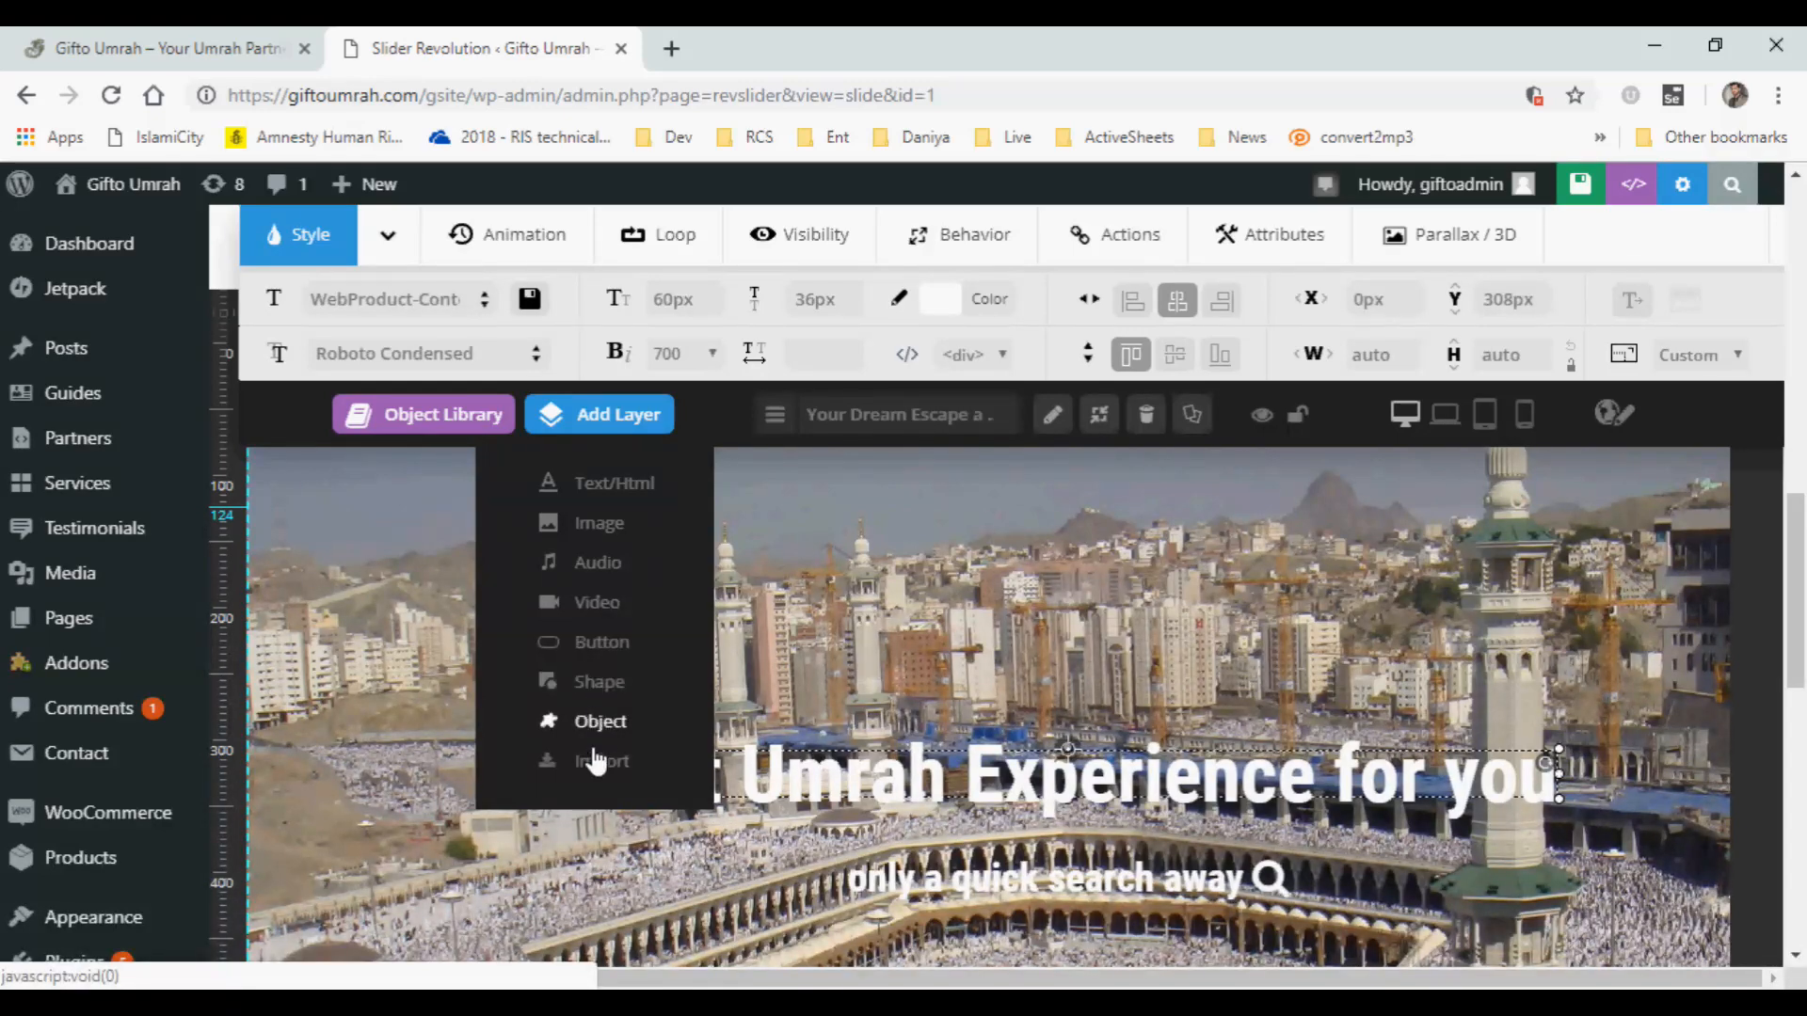
mouse_move(596, 414)
Browse the GiftoUmrah images folder for a main background image upload, and close the image selection without choosing a file.
scroll(1797, 546, "up", 1)
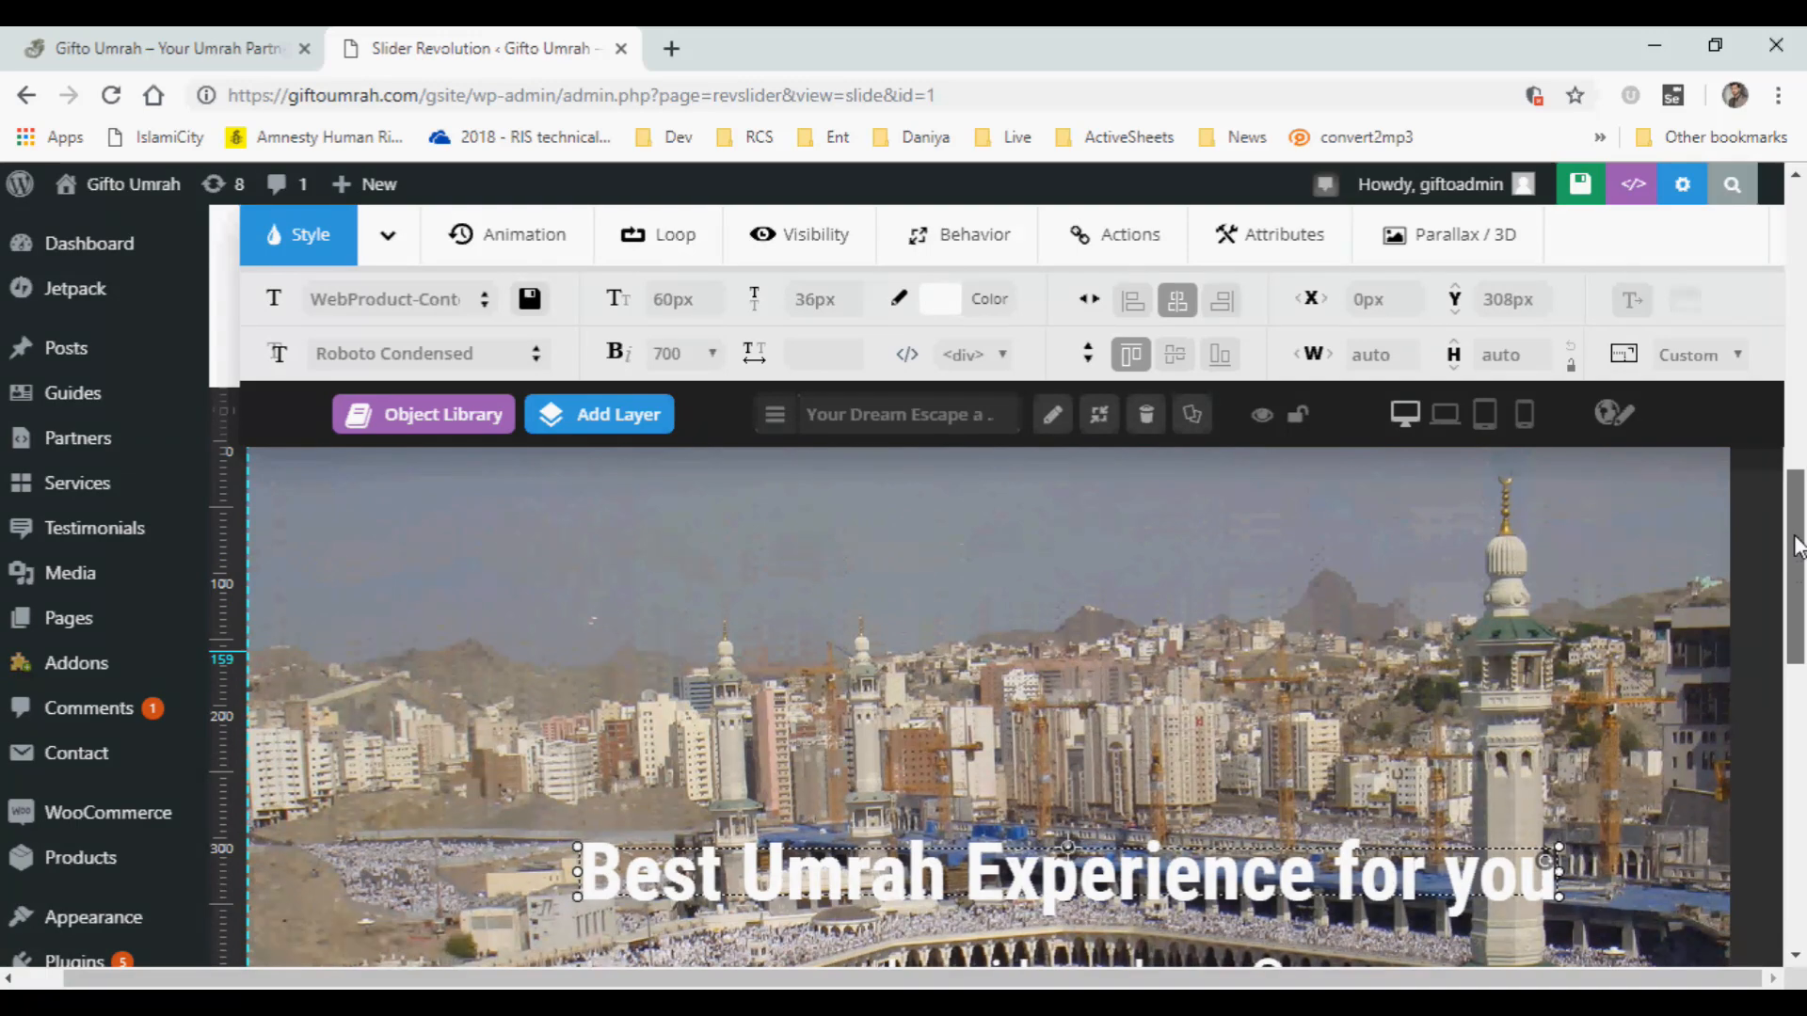
scroll(1797, 545, "up", 6)
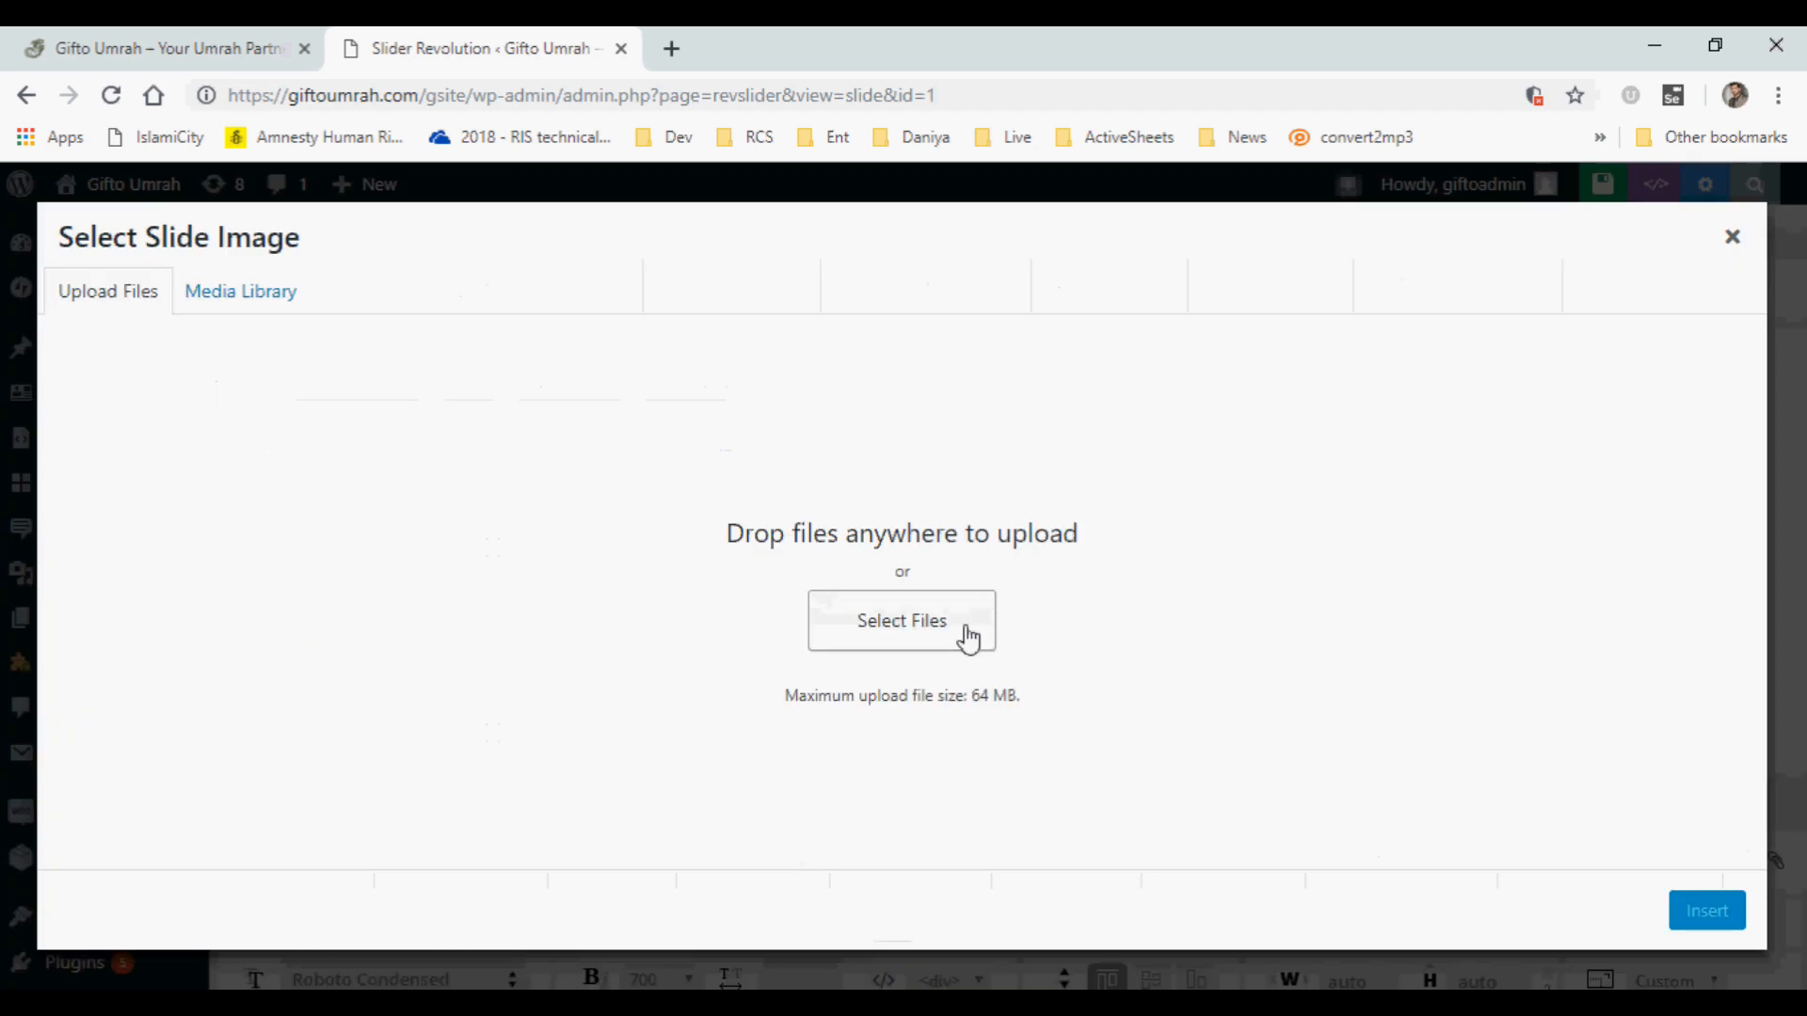
left_click(909, 631)
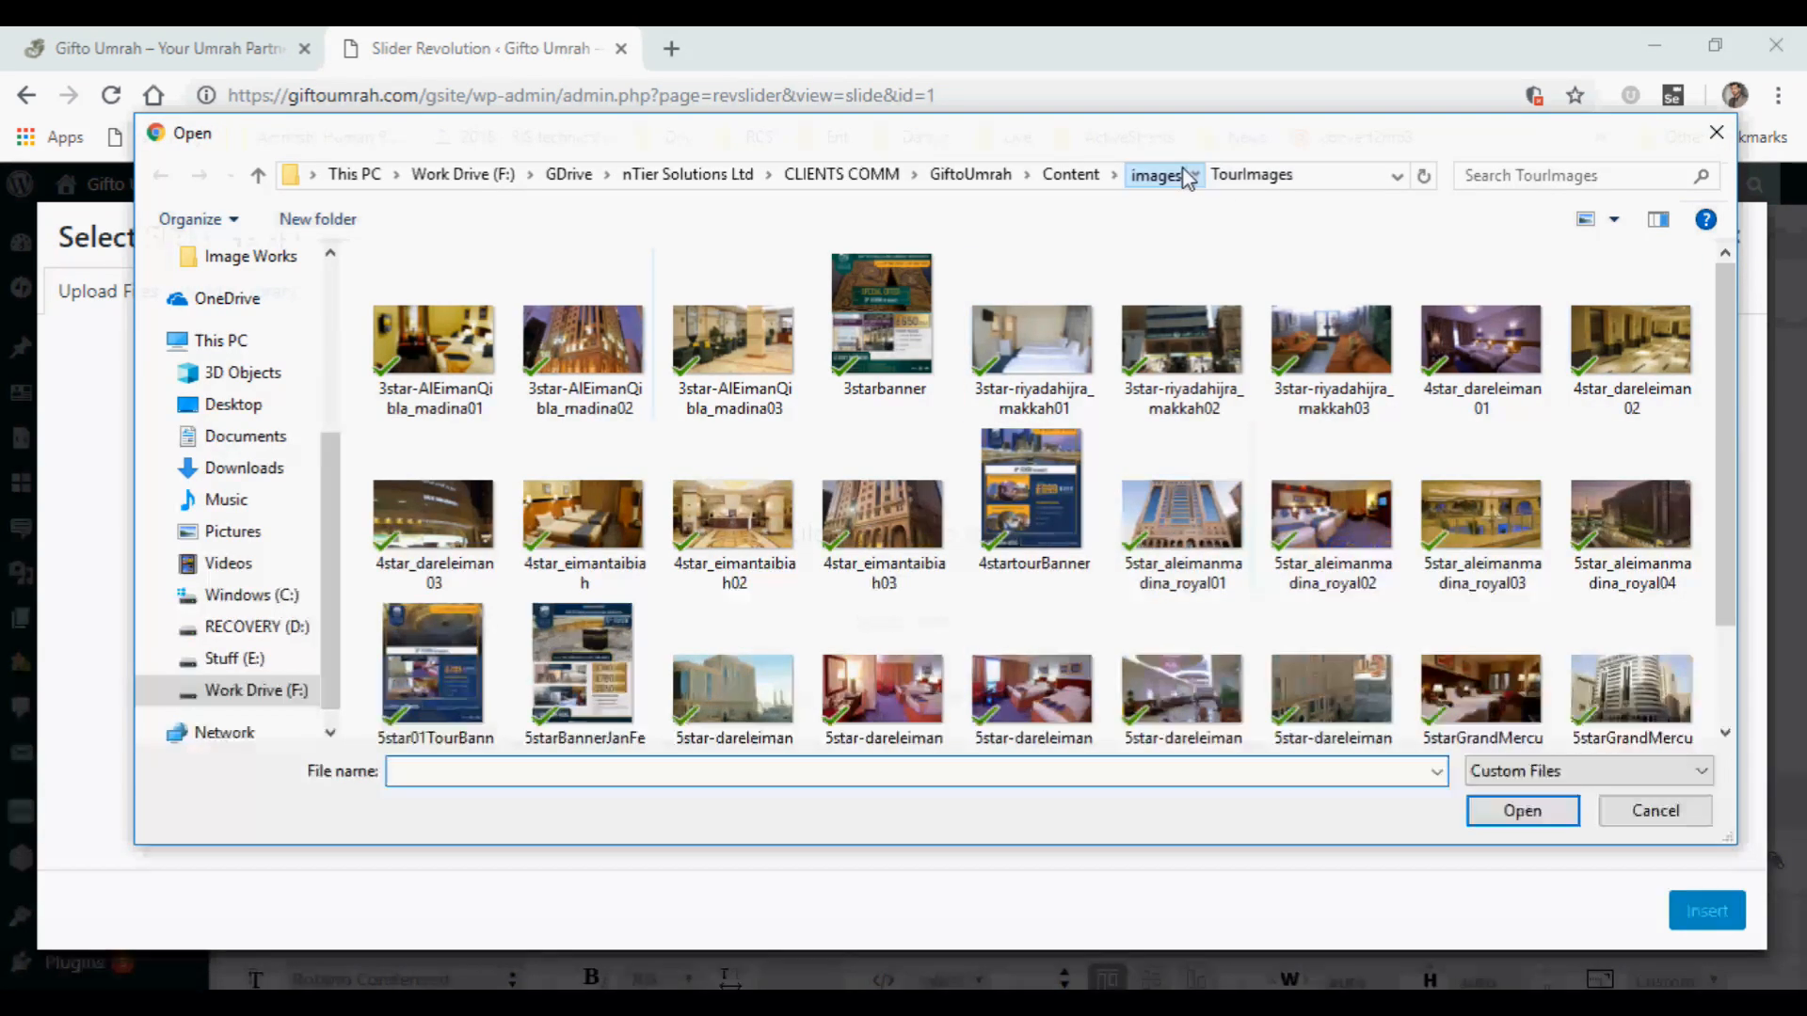
left_click(1176, 175)
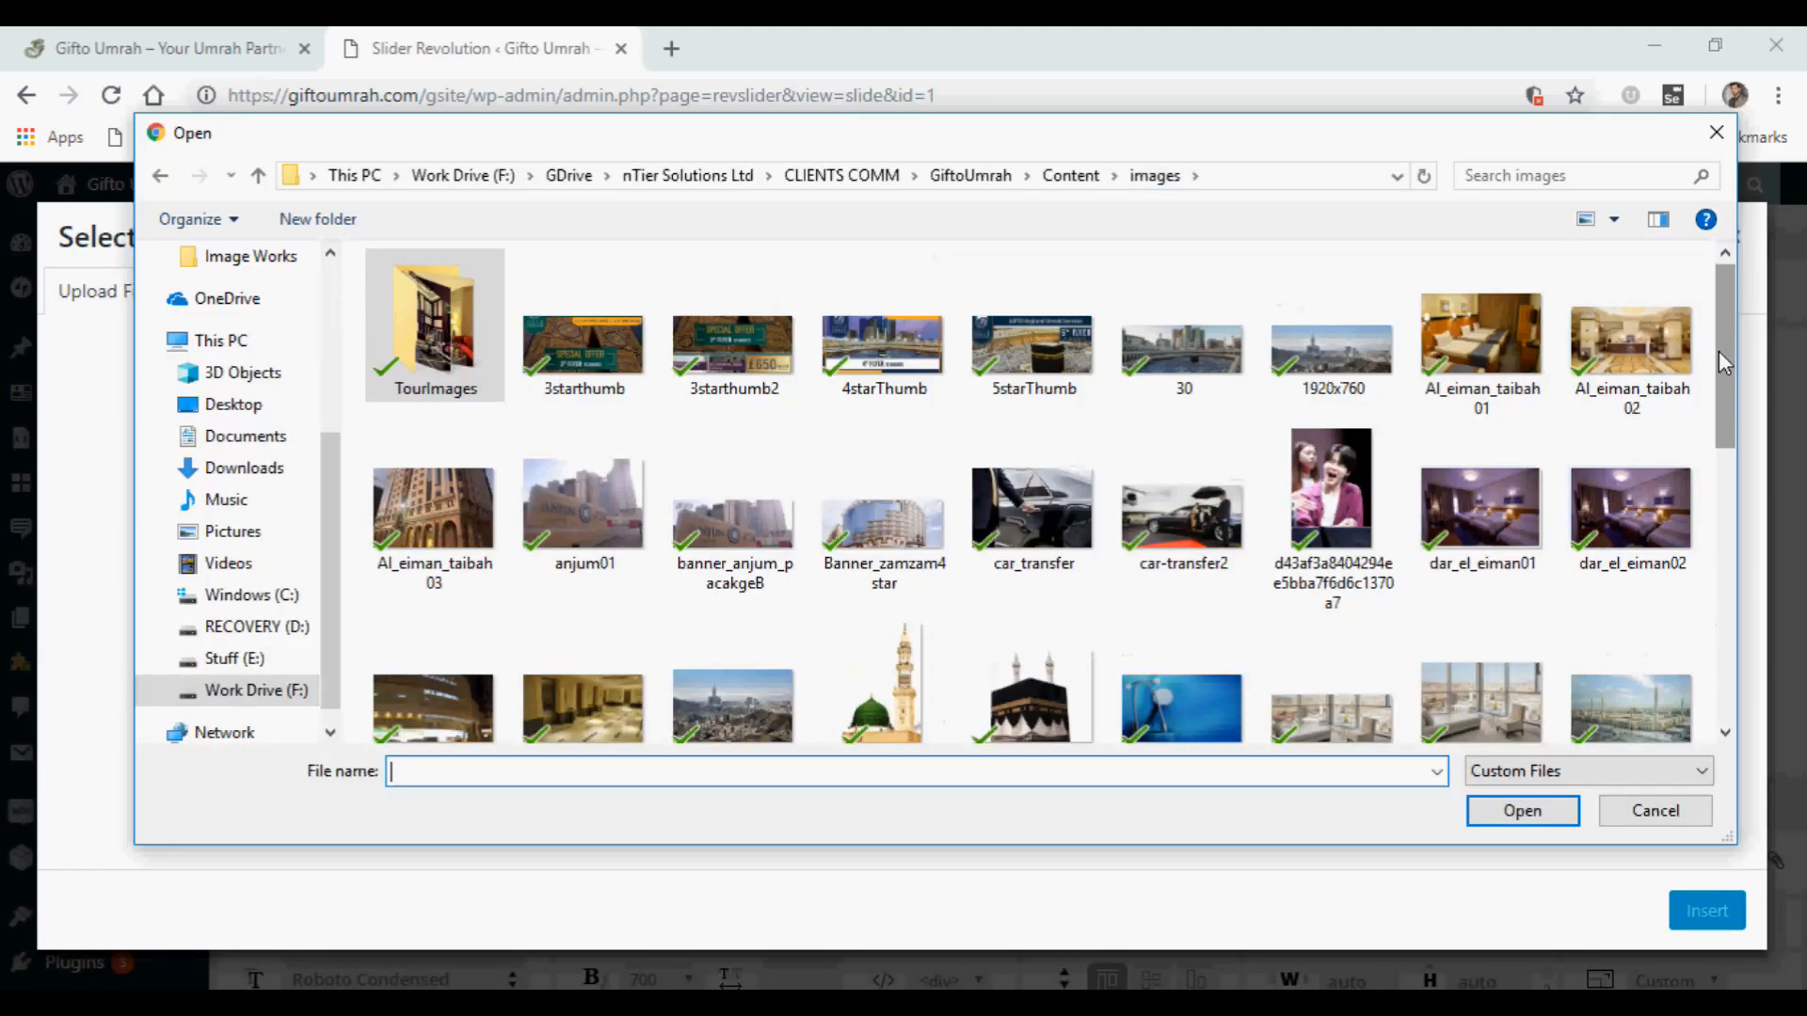
left_click_drag(1718, 352, 1705, 520)
scroll(1607, 586, "down", 1)
left_click(1655, 811)
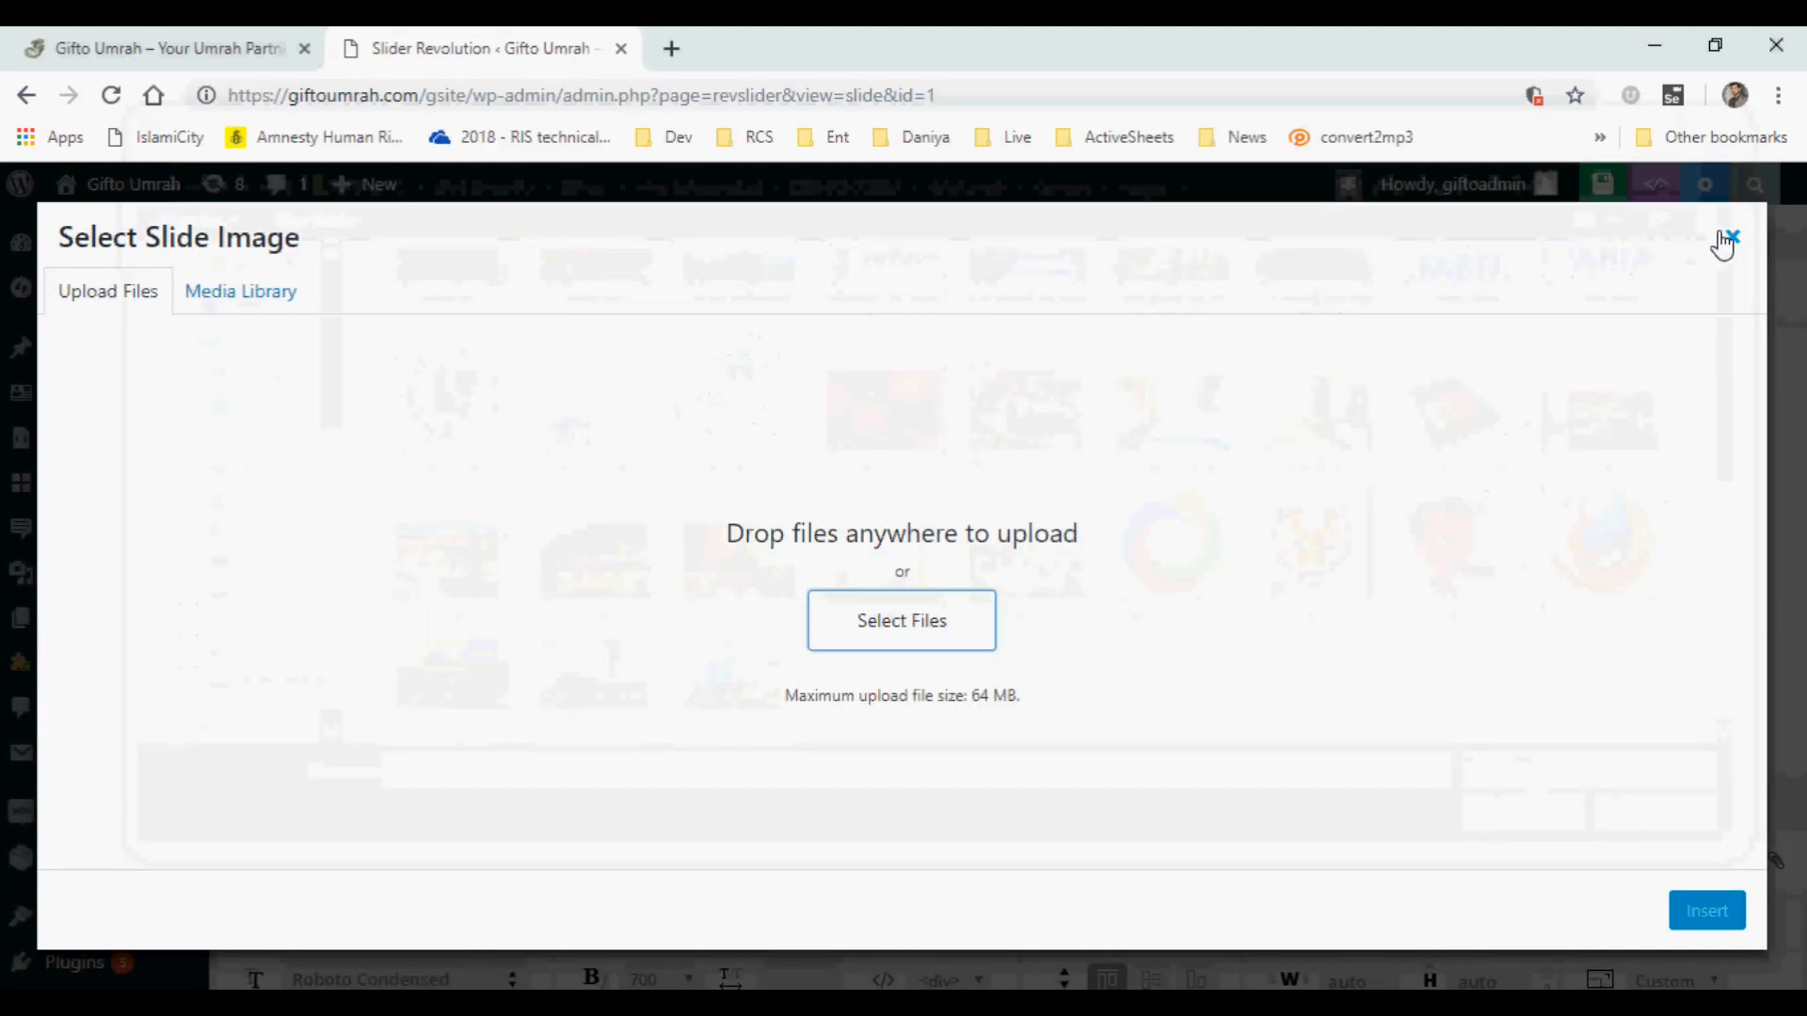
left_click(1730, 237)
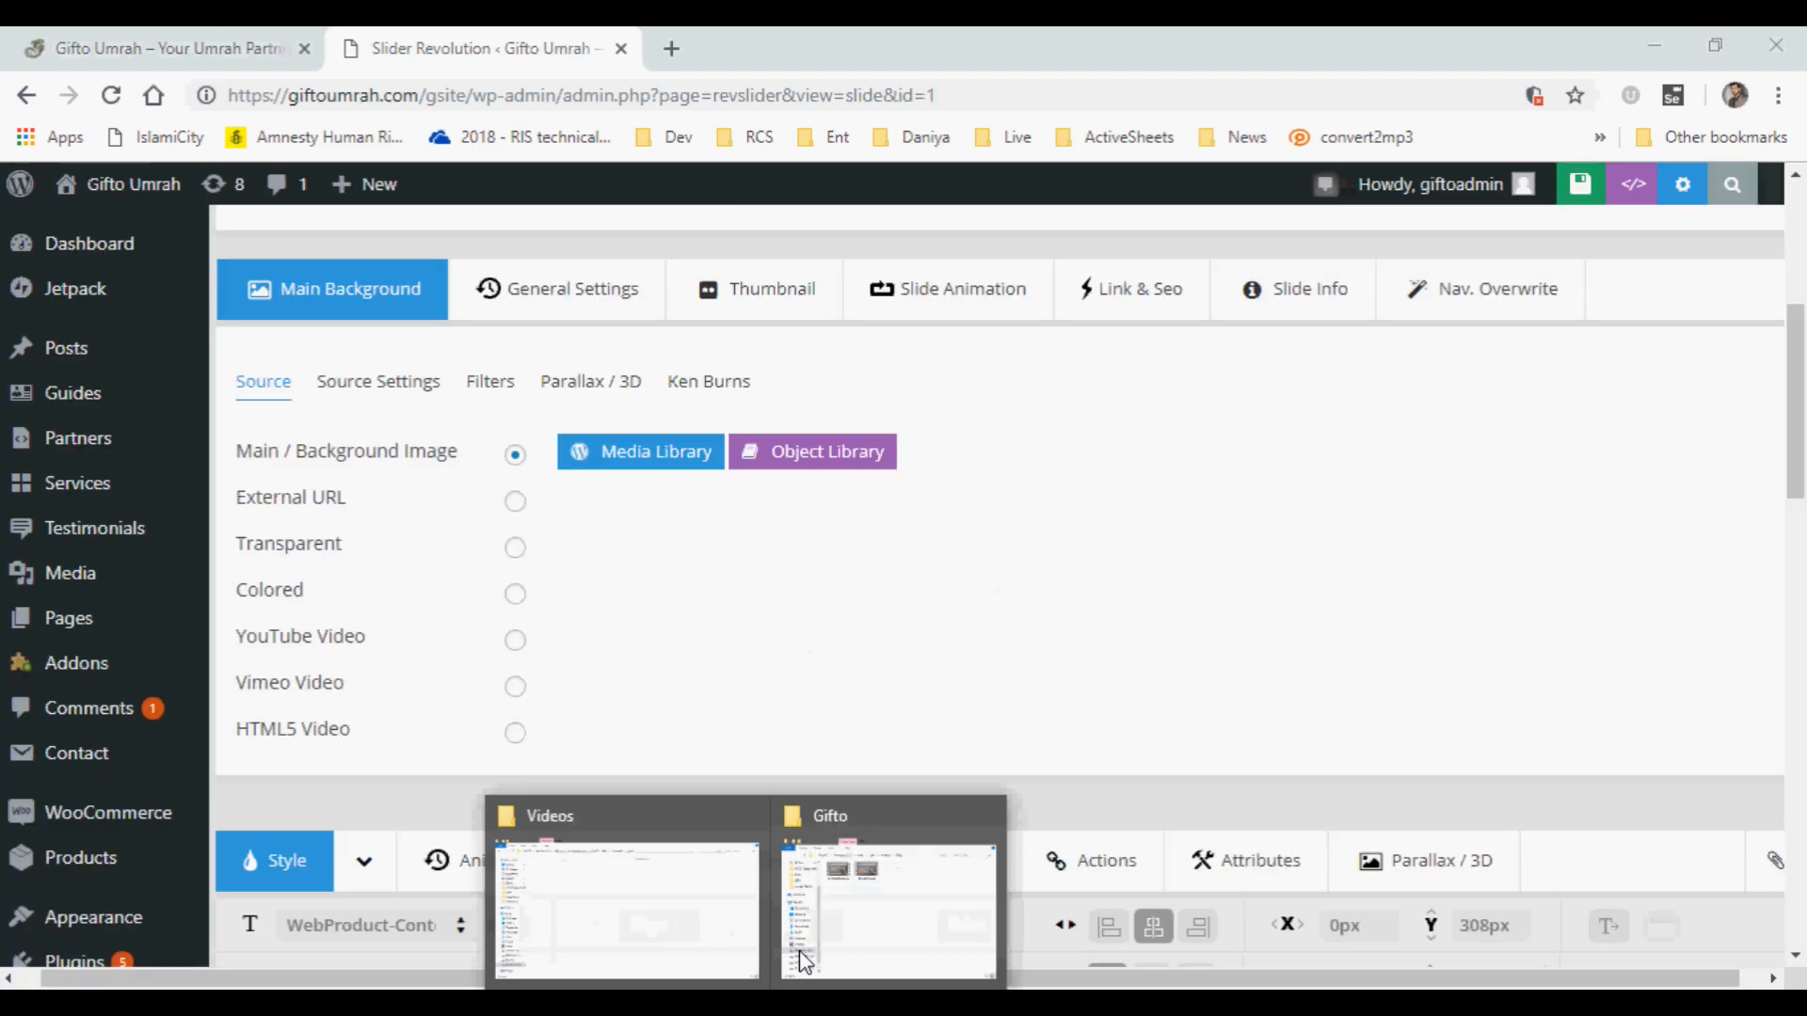
Switch to File Explorer and open the CLIENTS COMM folder under Work Drive (F:), GDrive, nTier Solutions Ltd.
mouse_move(672, 930)
left_click(936, 903)
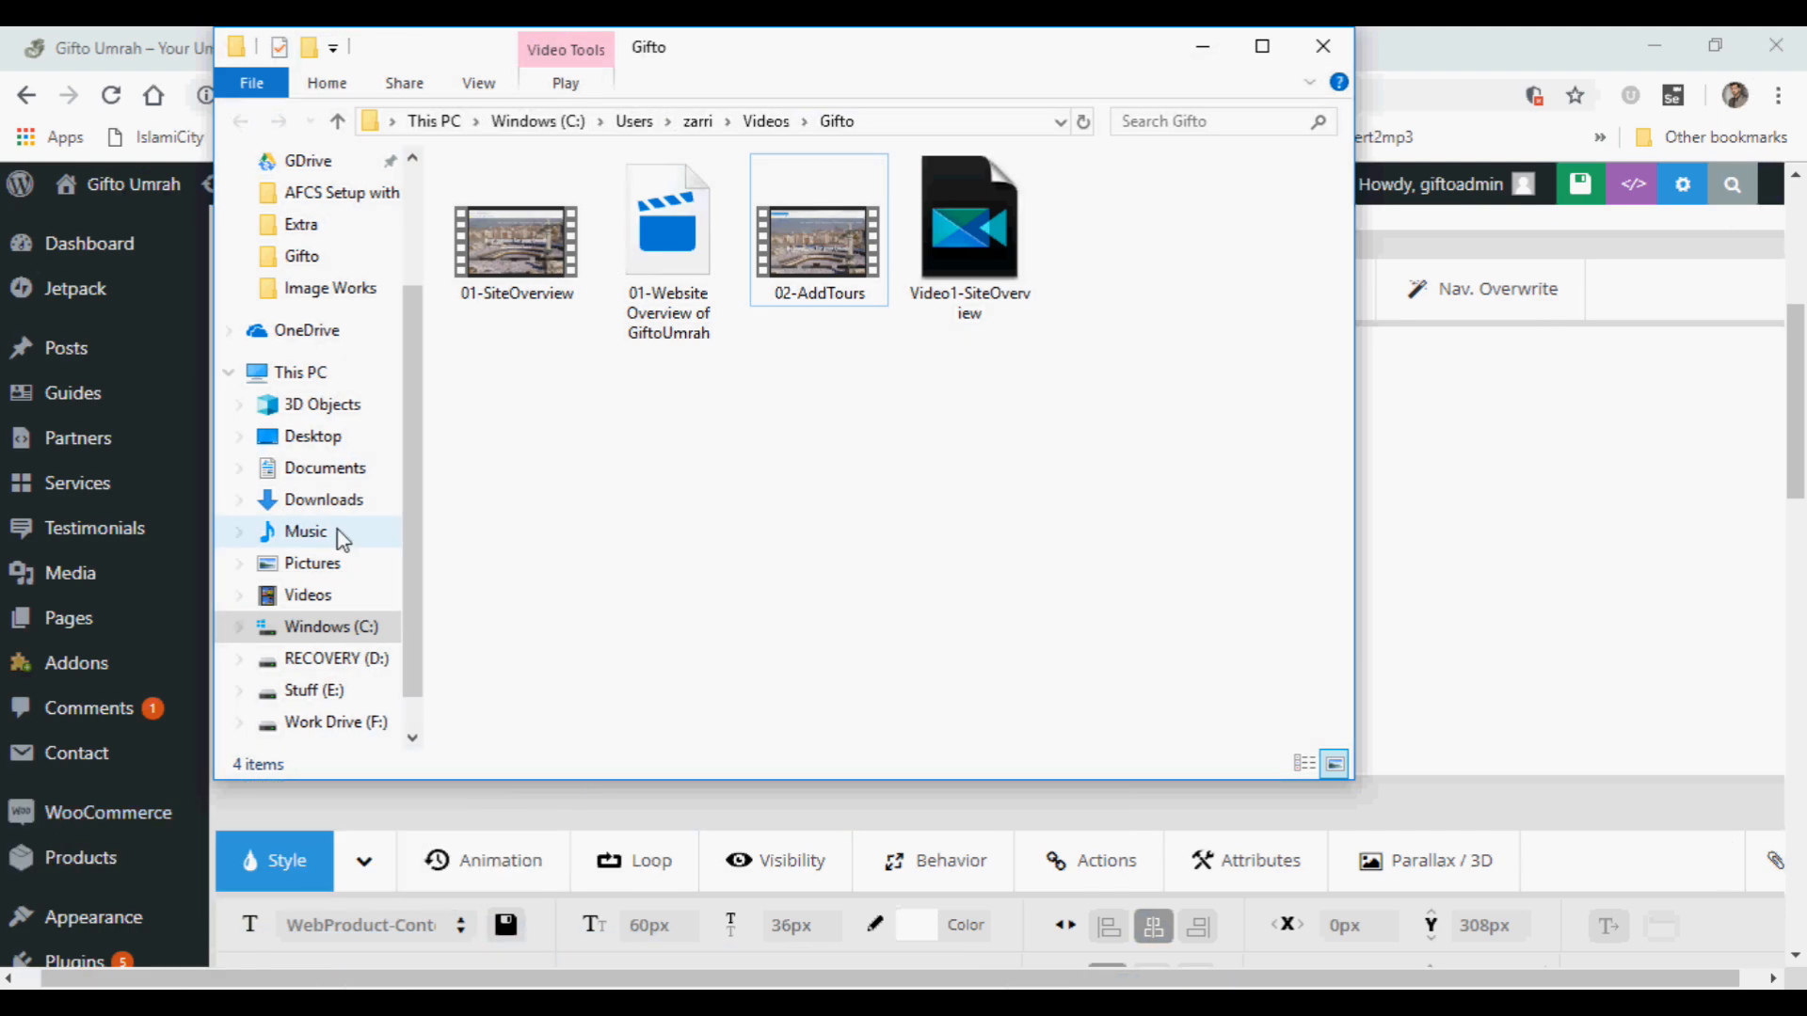
left_click(324, 724)
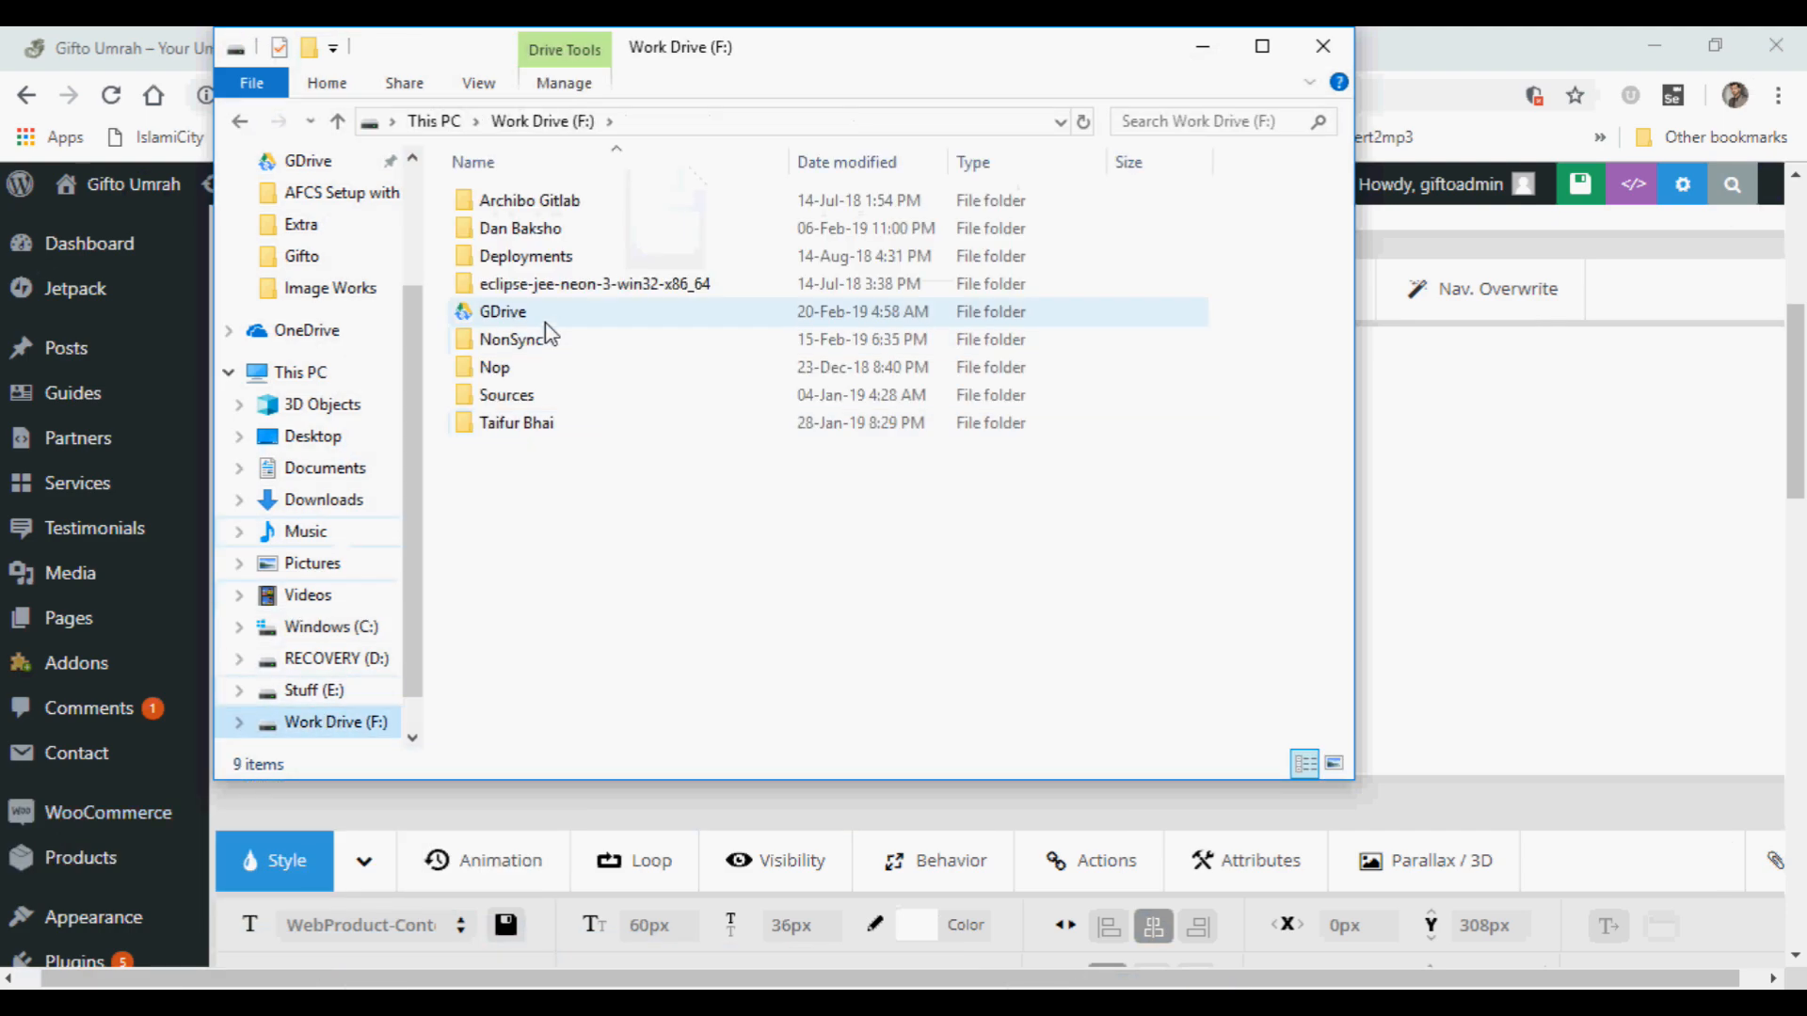
double_click(518, 322)
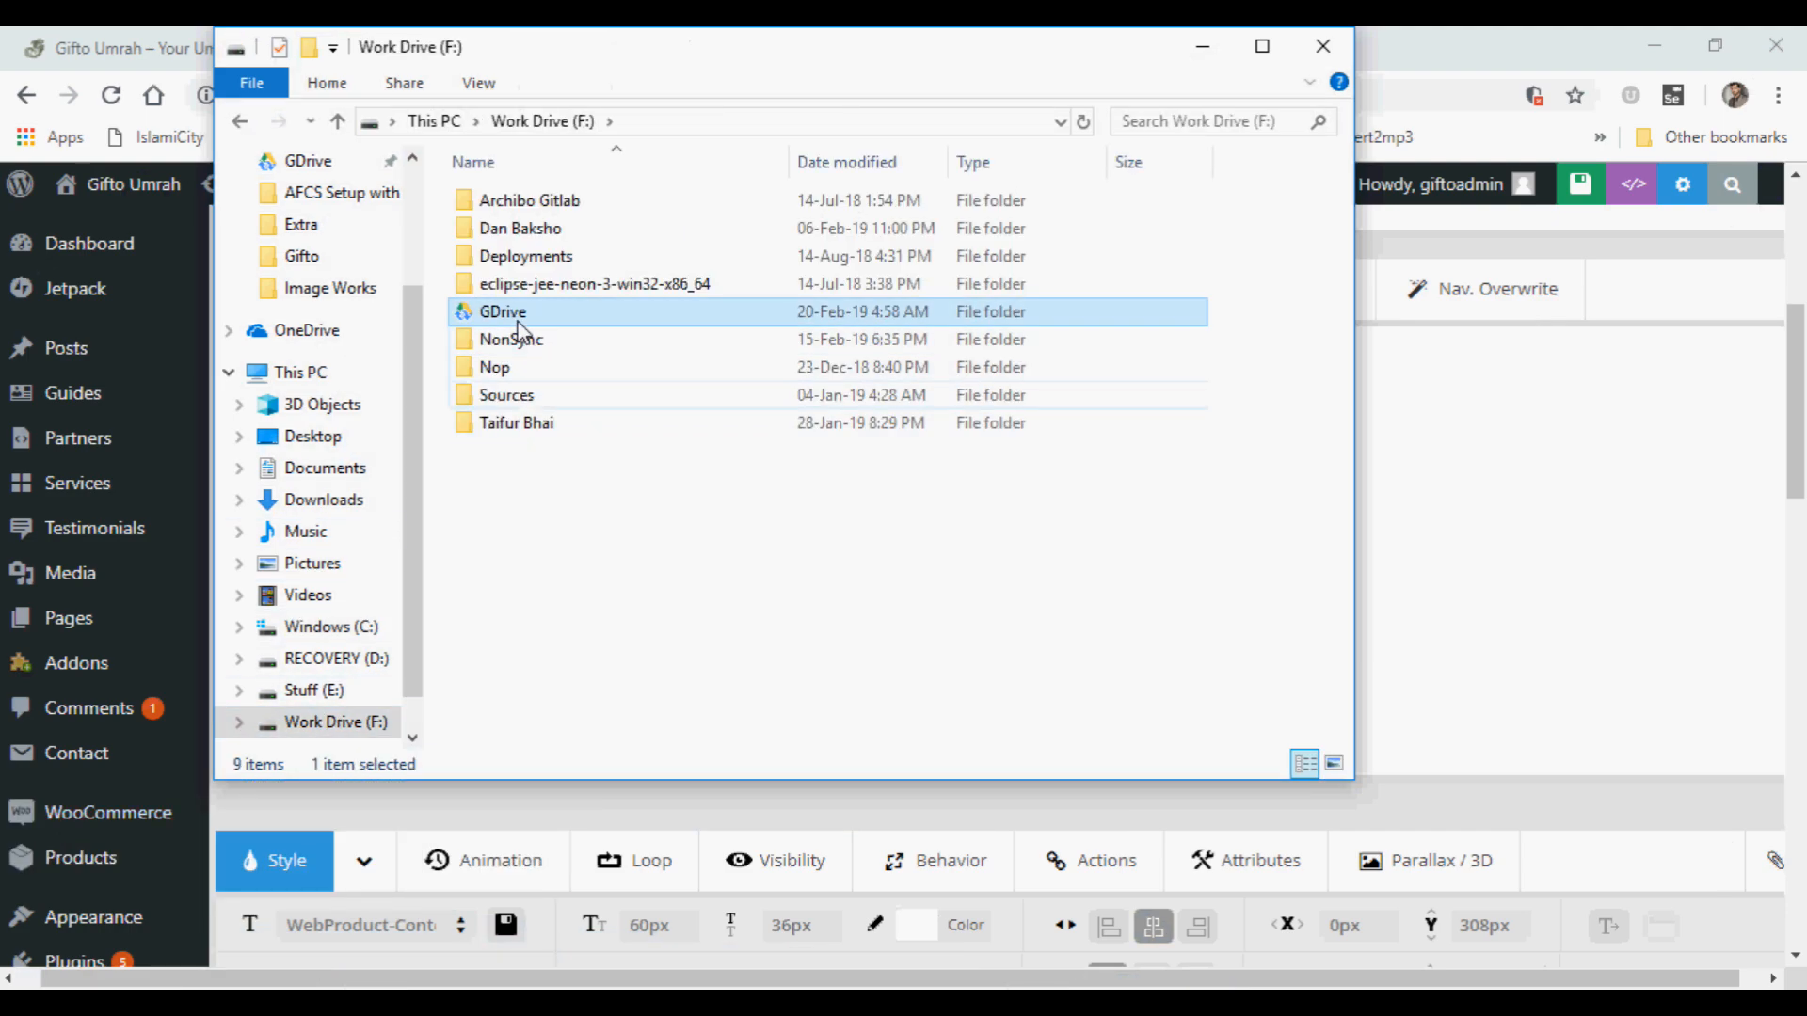
double_click(545, 339)
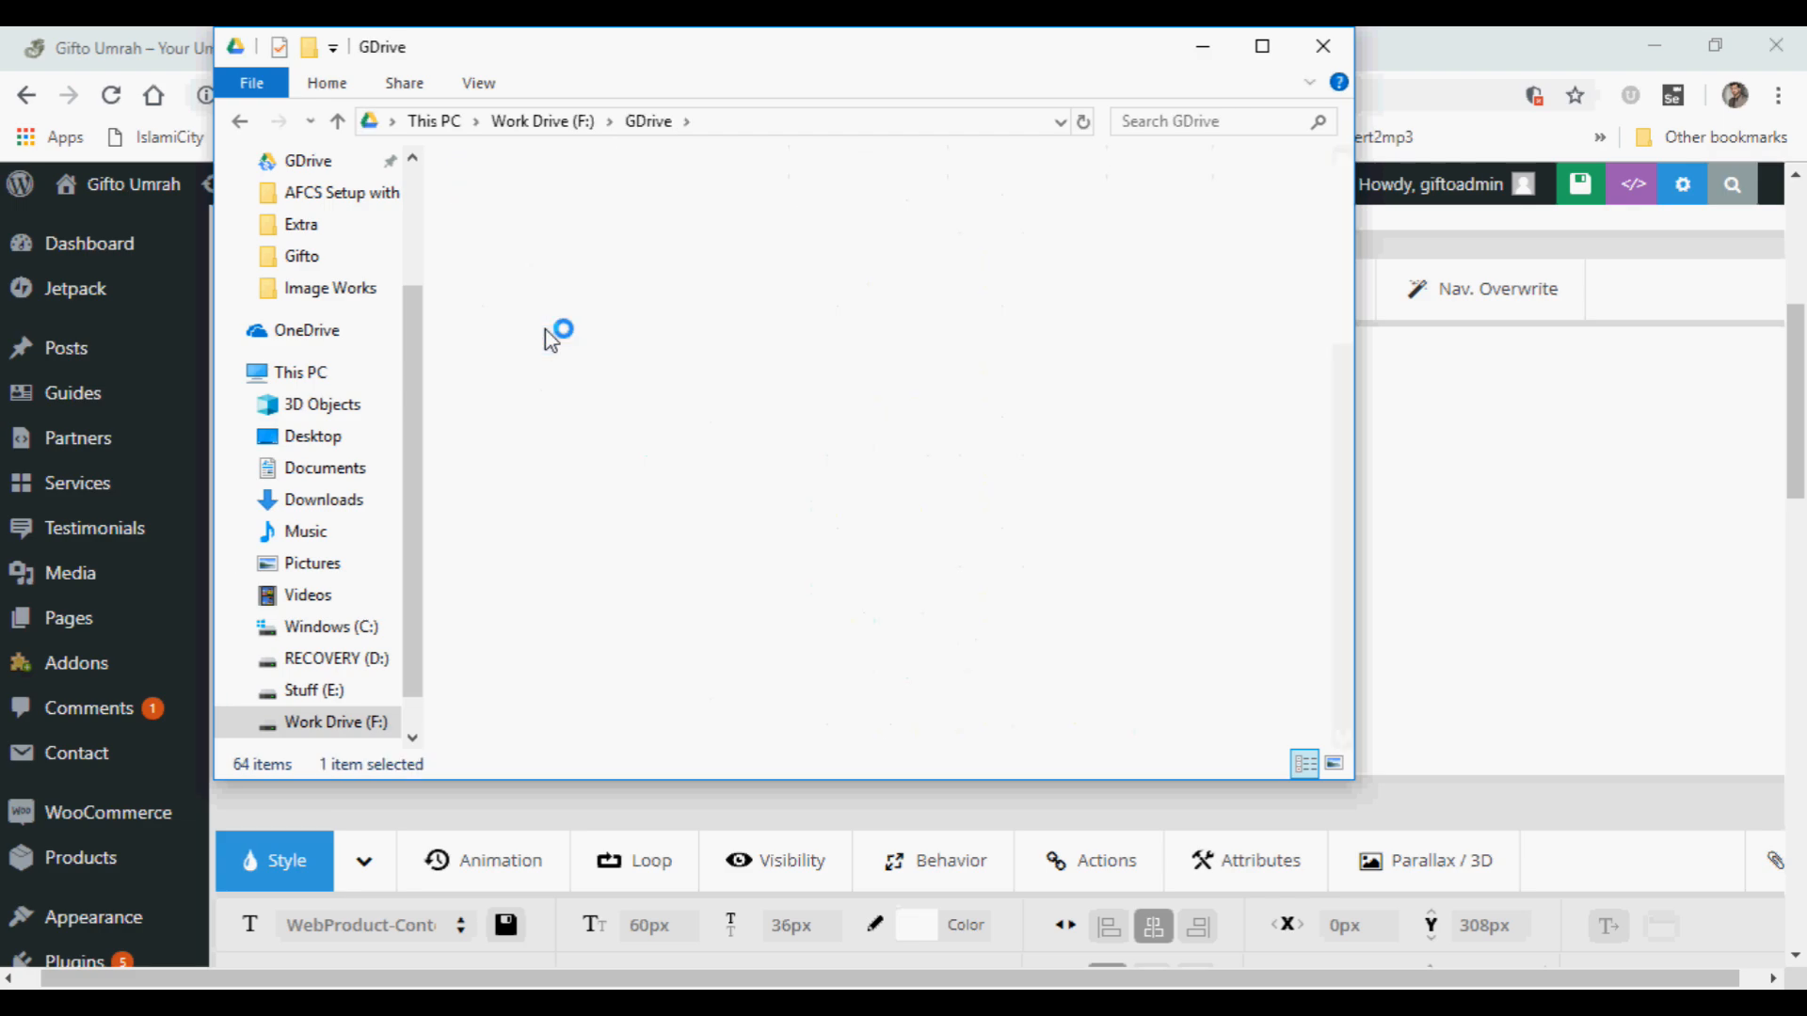
double_click(533, 264)
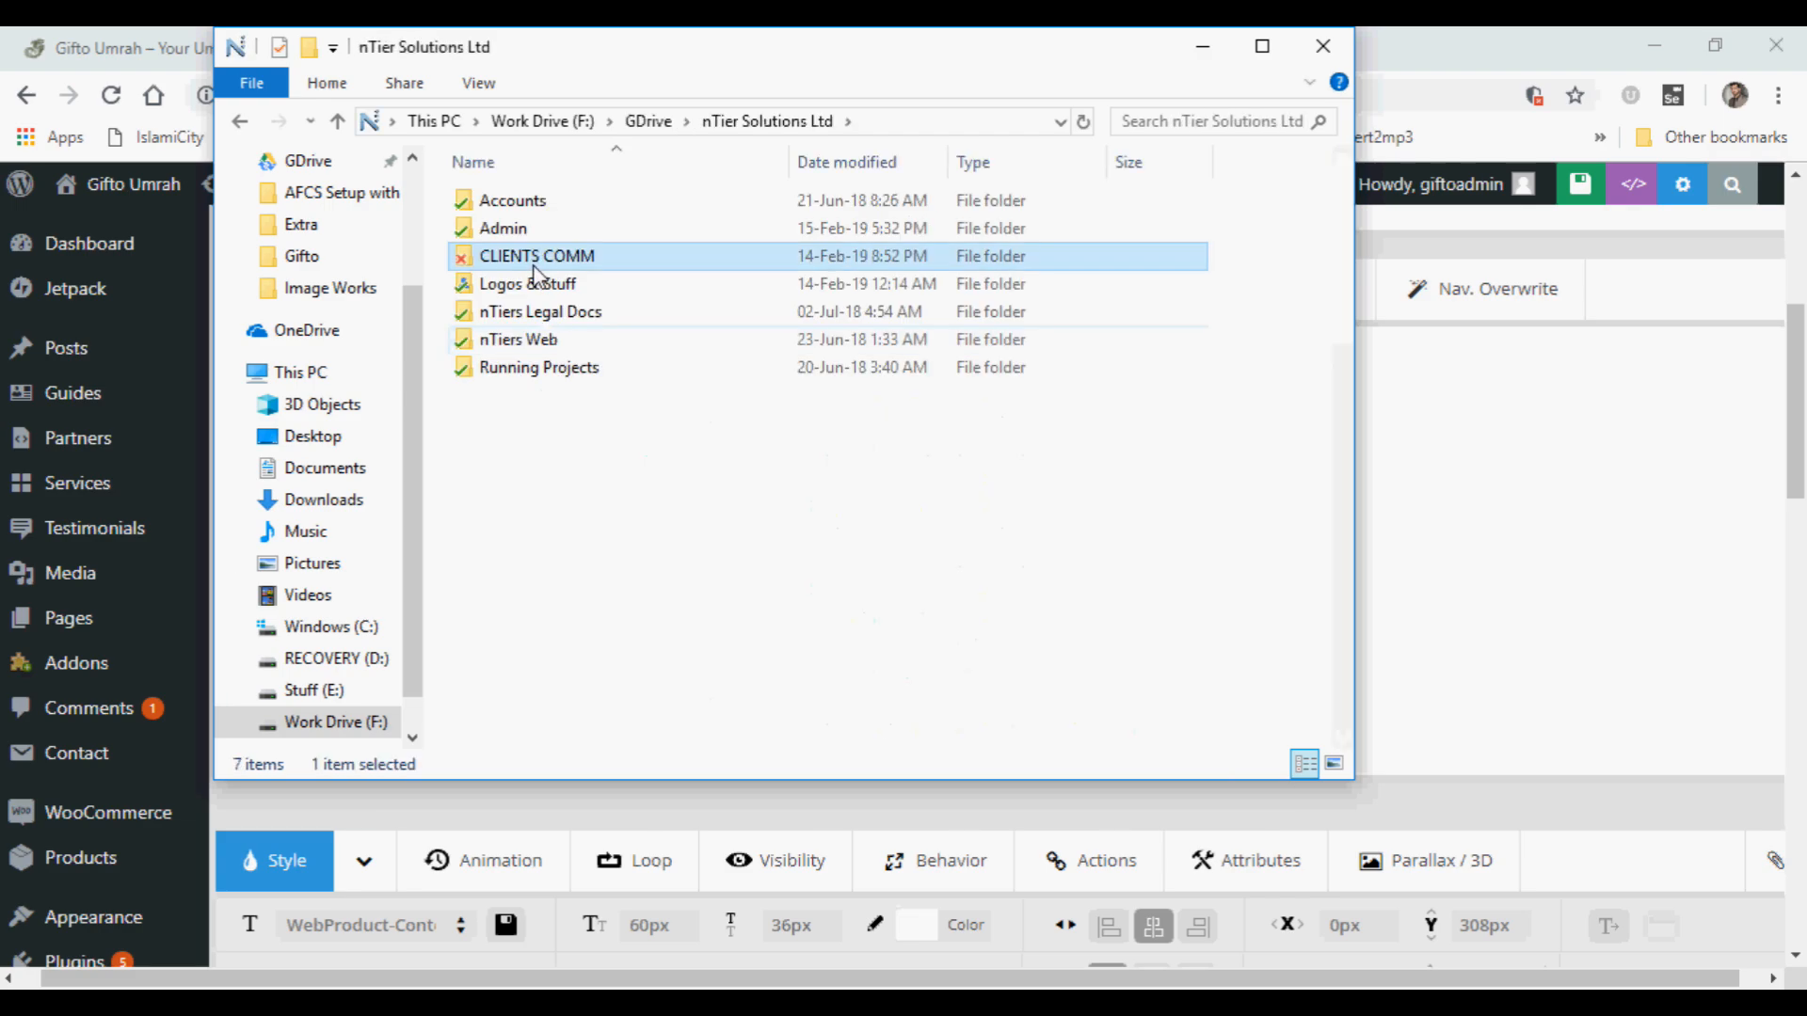
left_click(534, 268)
Find the GiftoUmrah client folder and open its Content folder's images subfolder in a maximized window.
key("s")
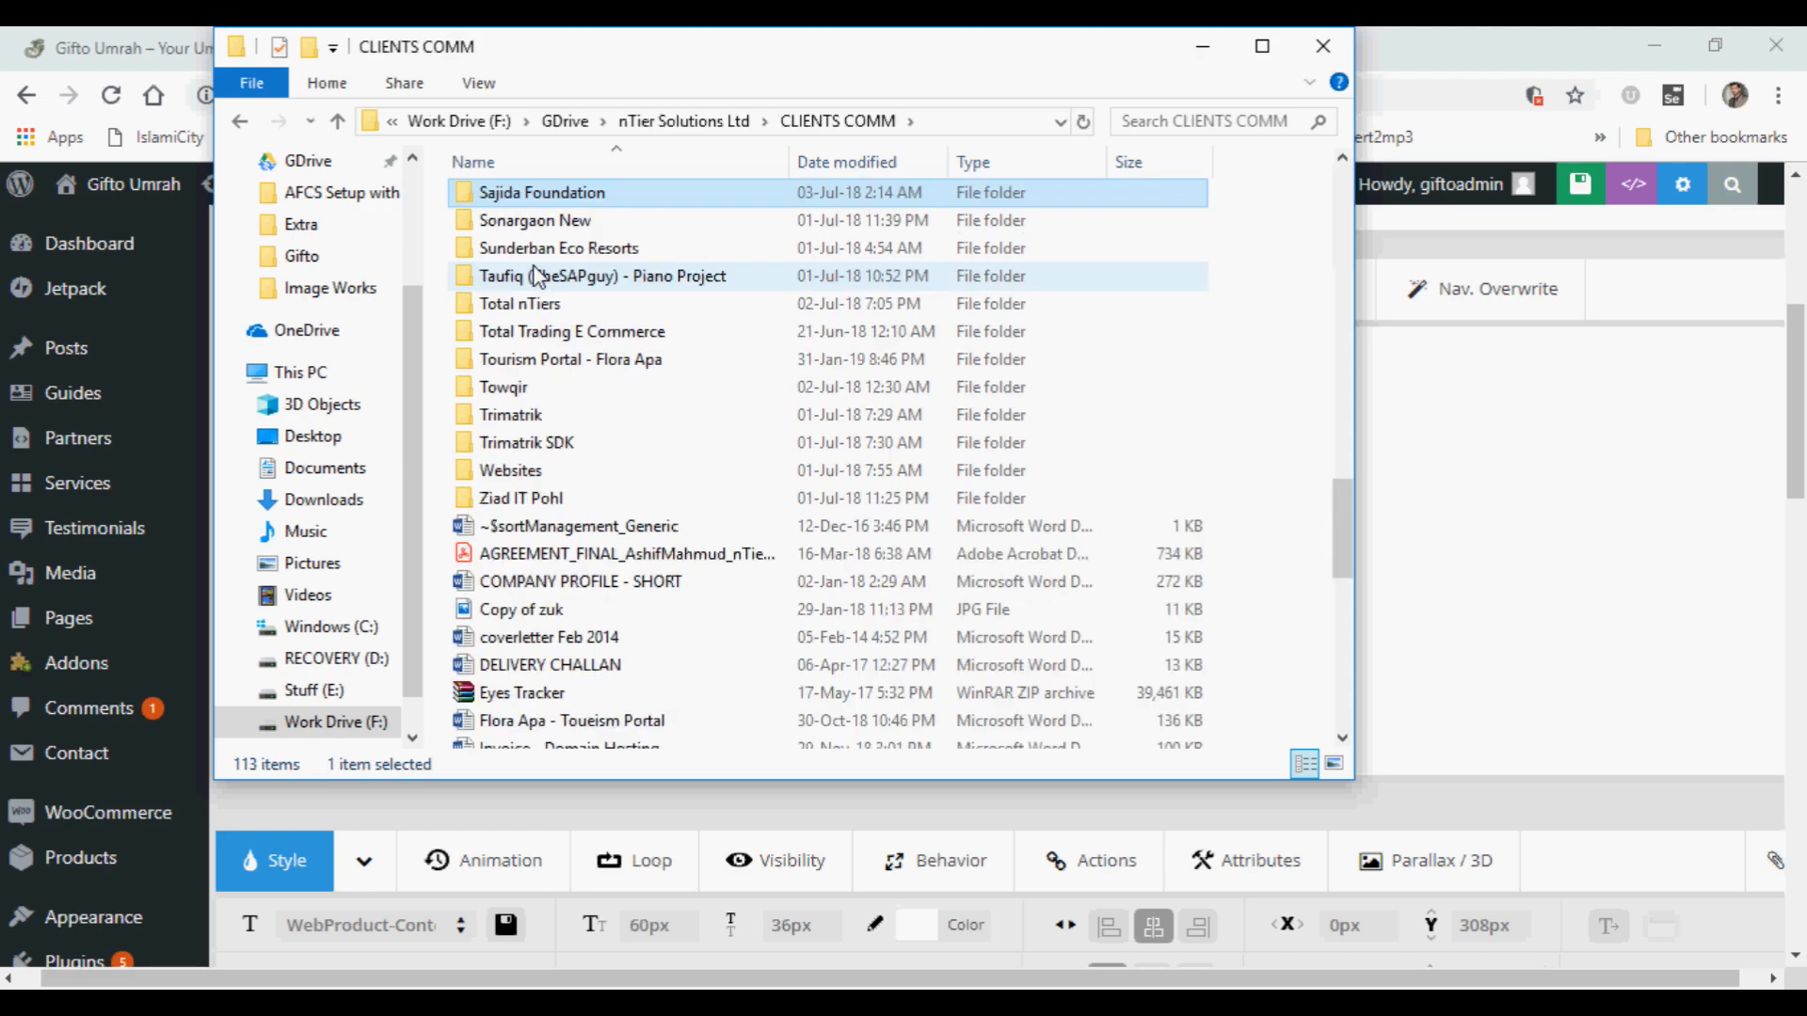
scroll(658, 292, "up", 7)
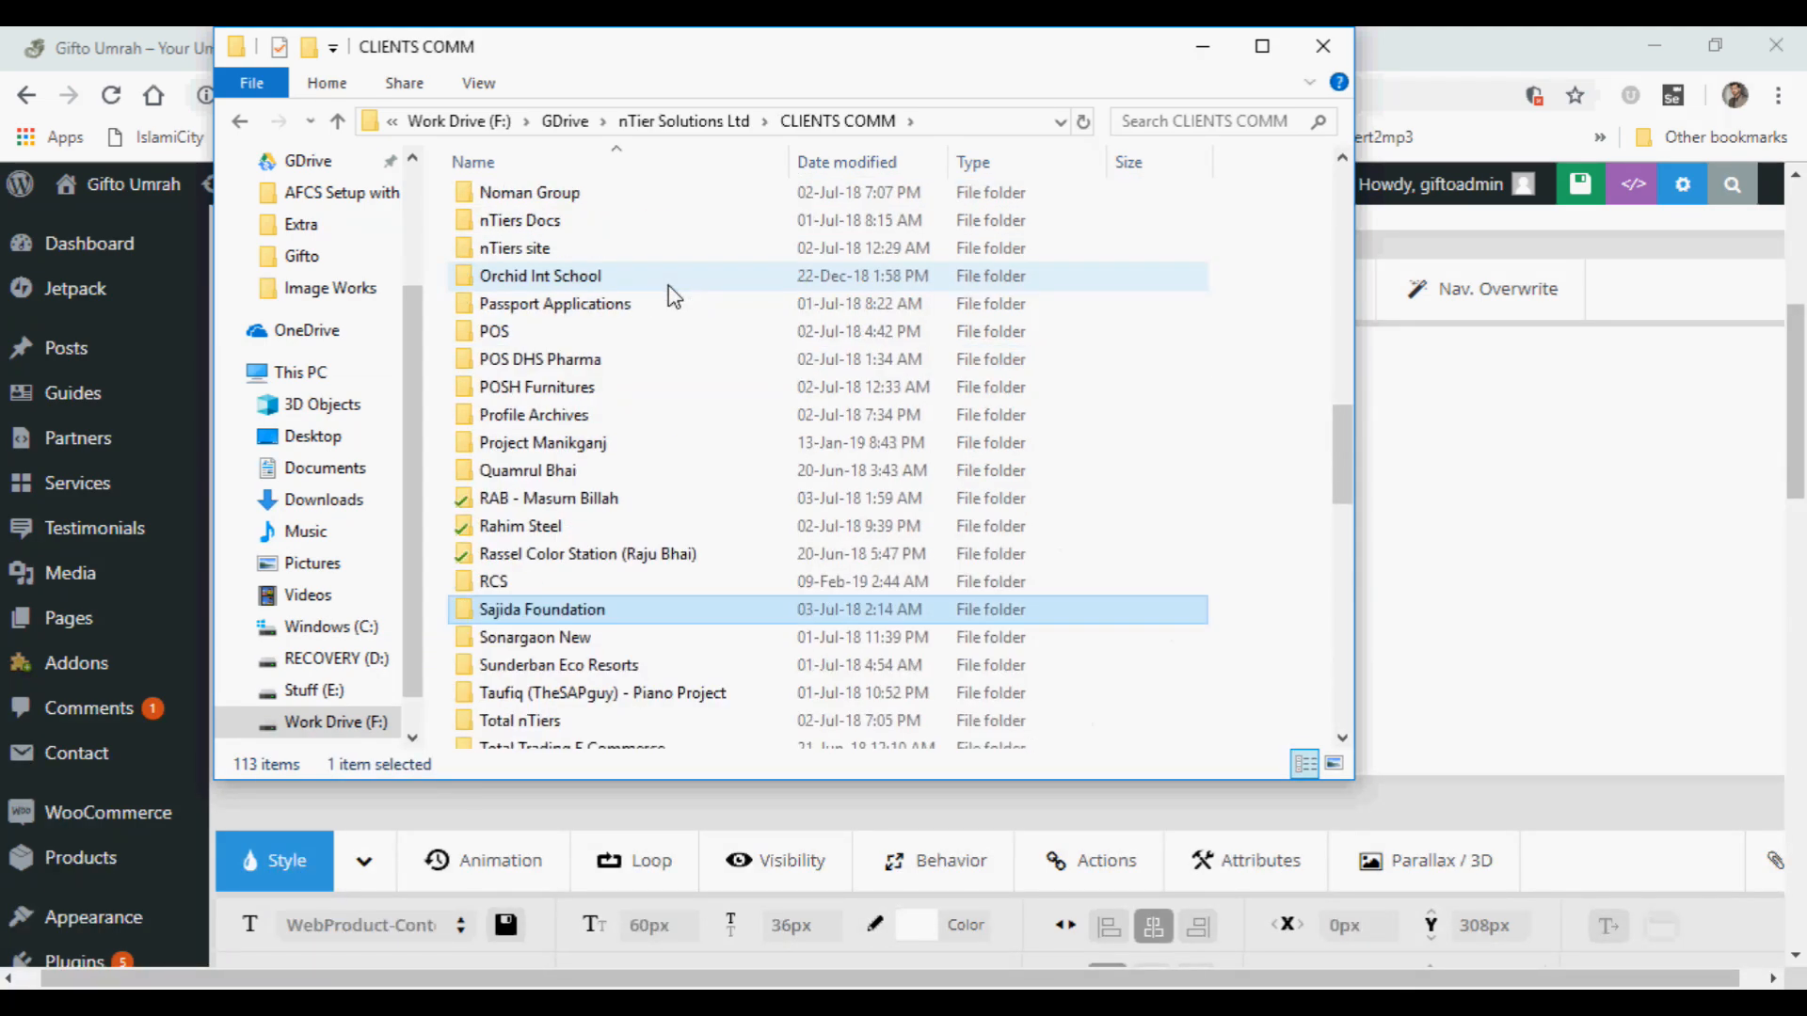
key("g")
double_click(499, 223)
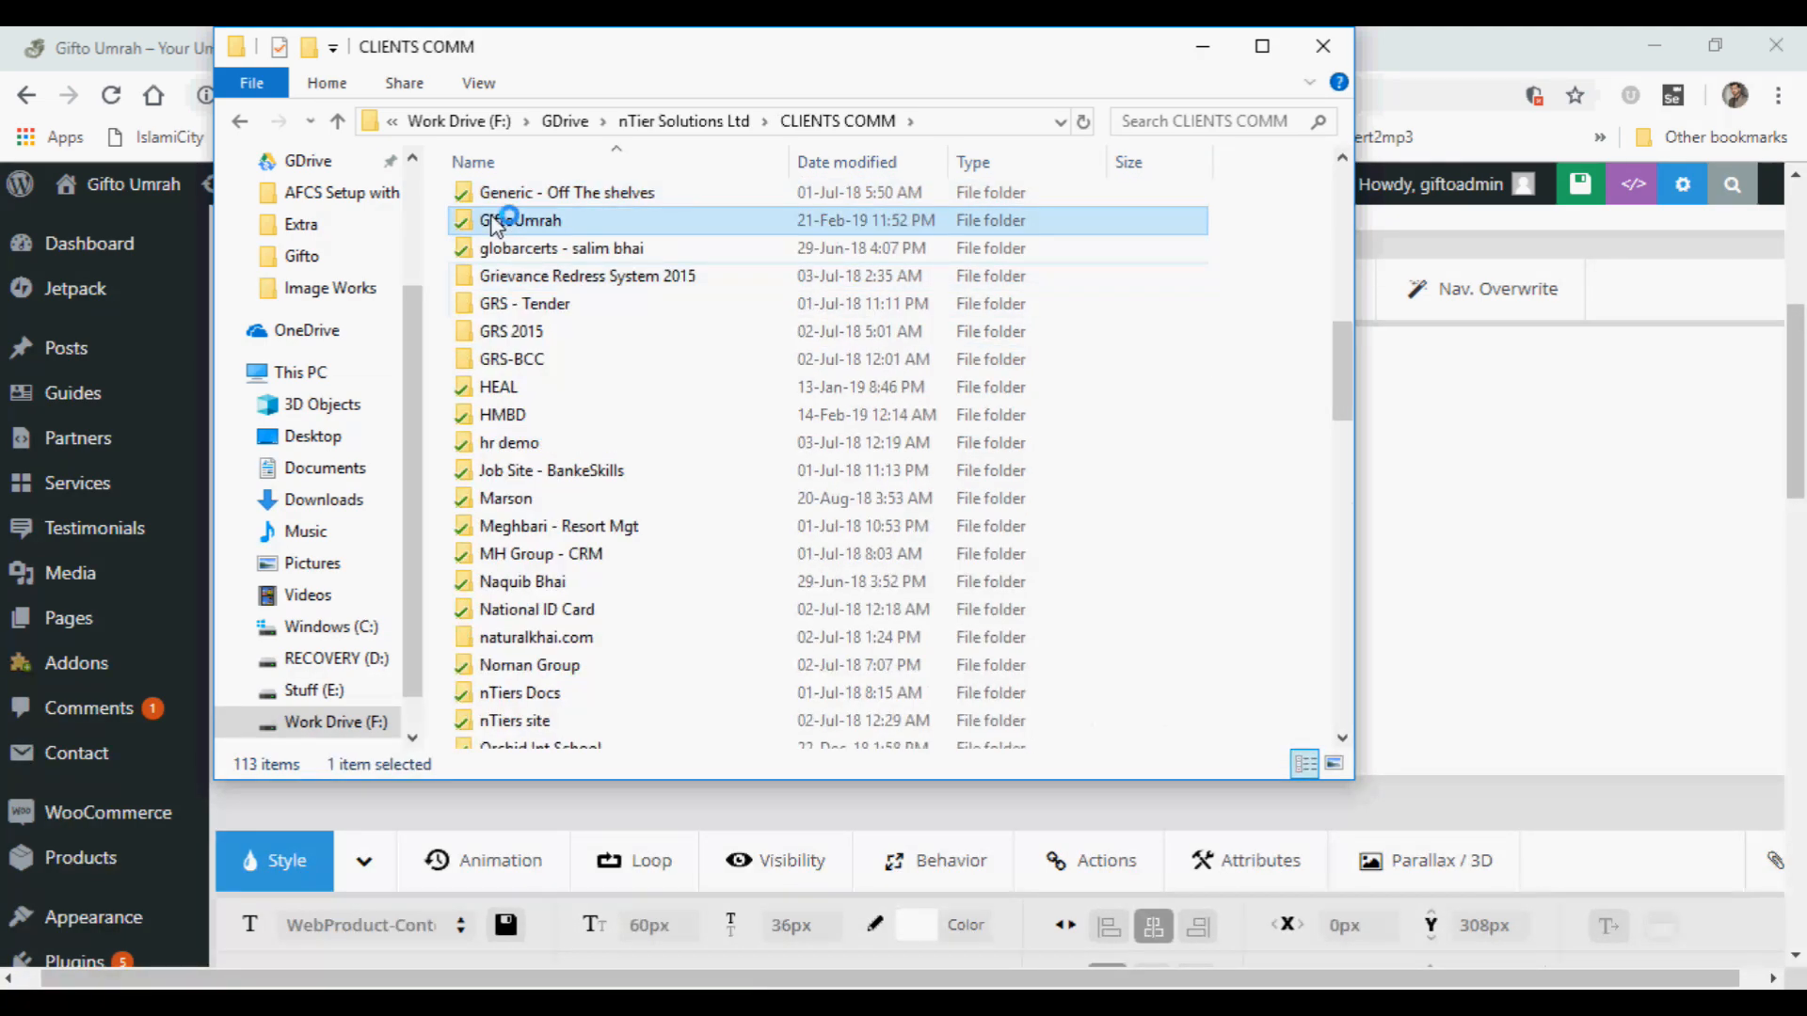
left_click(508, 206)
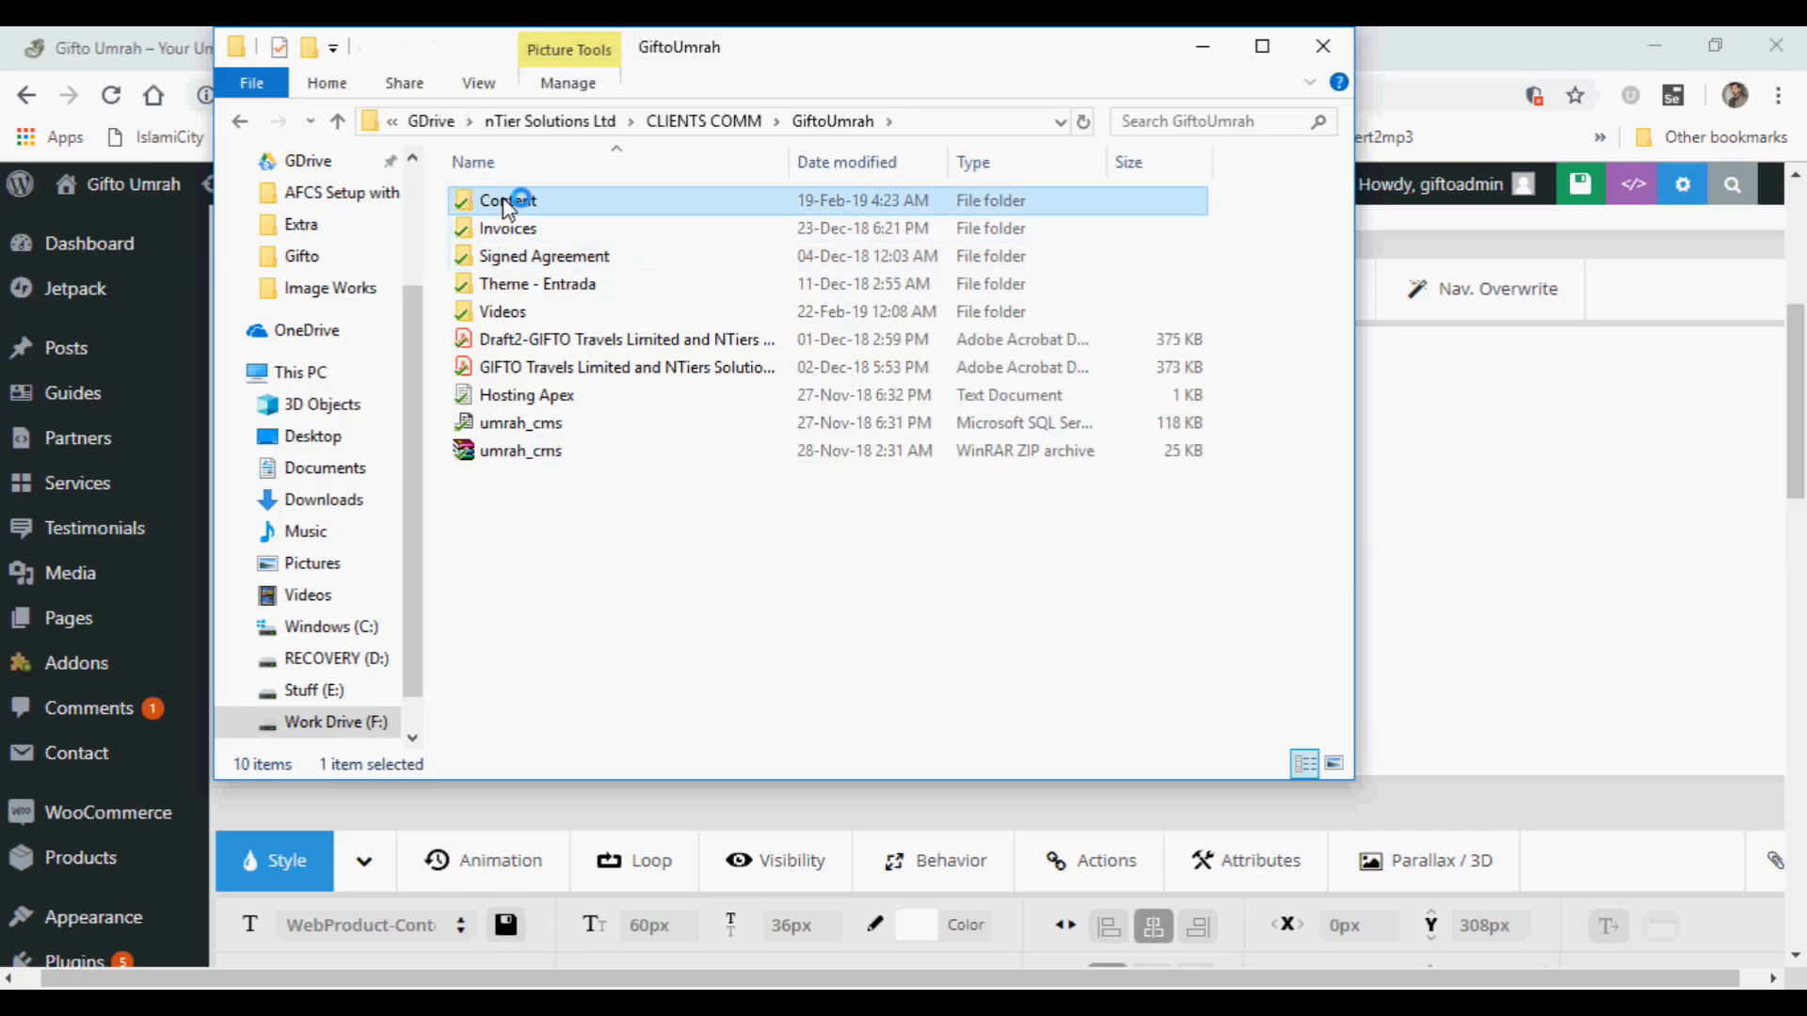
left_click(1262, 46)
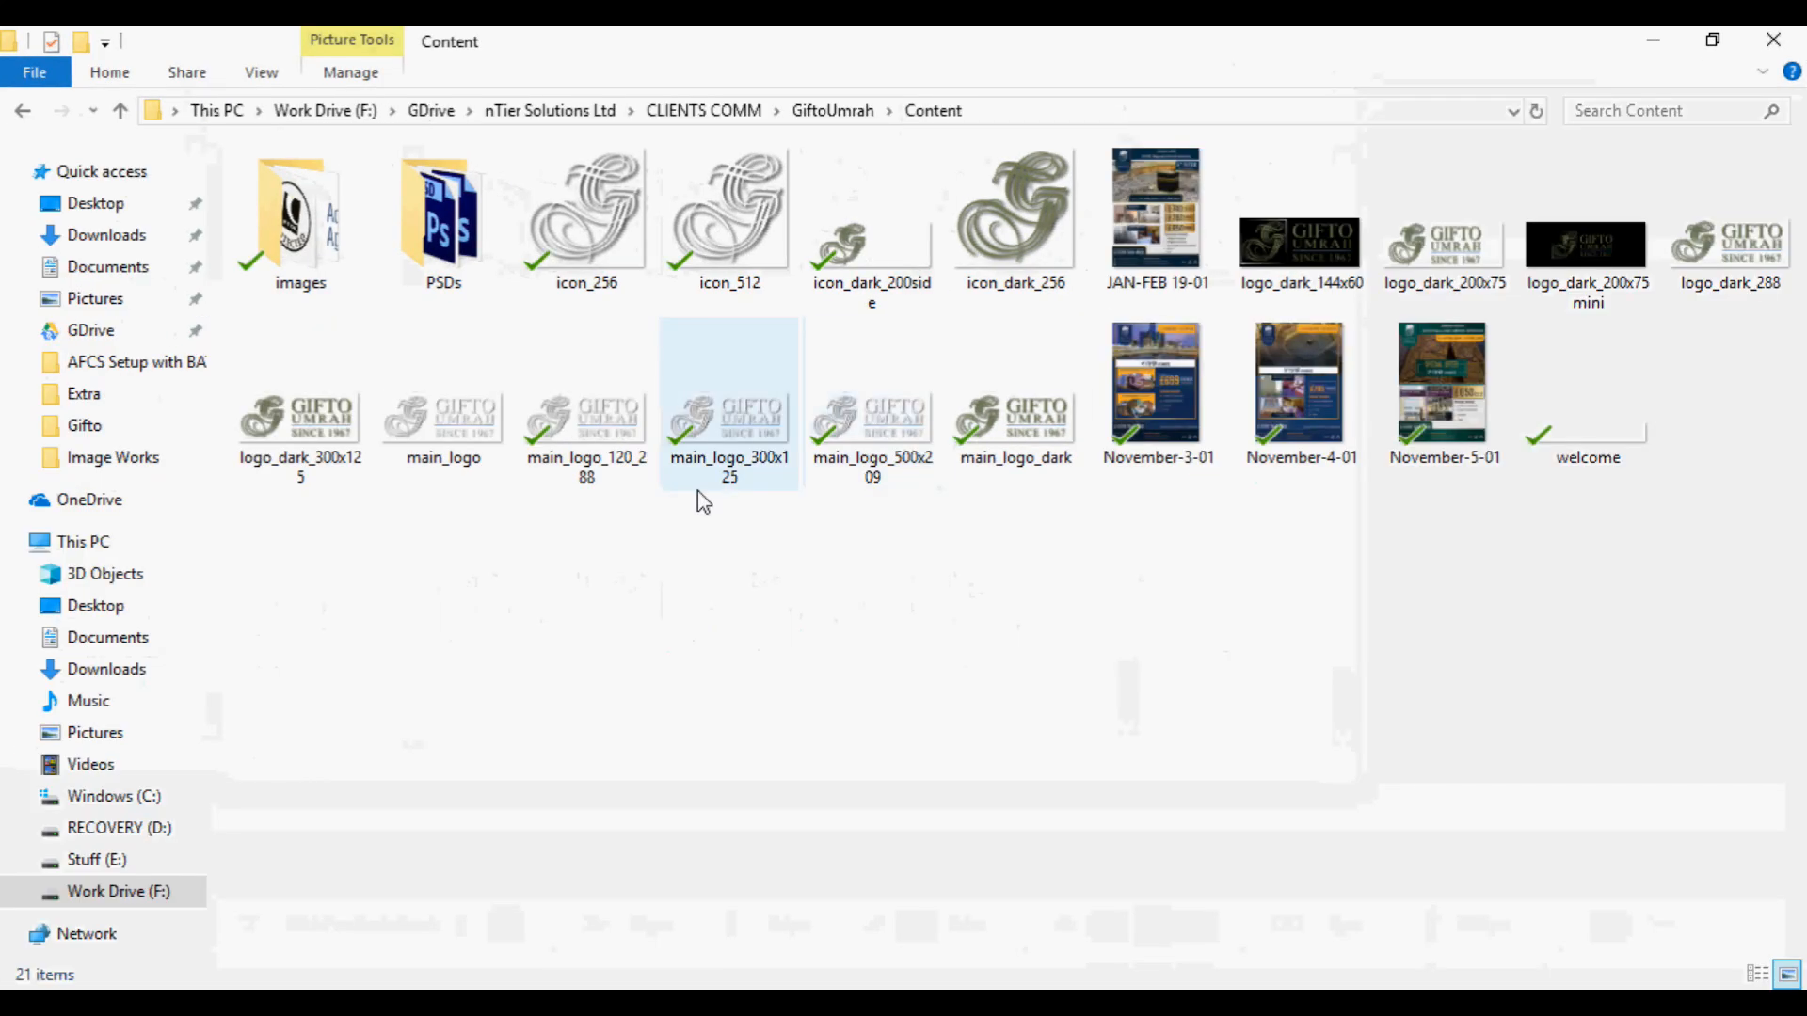
double_click(299, 222)
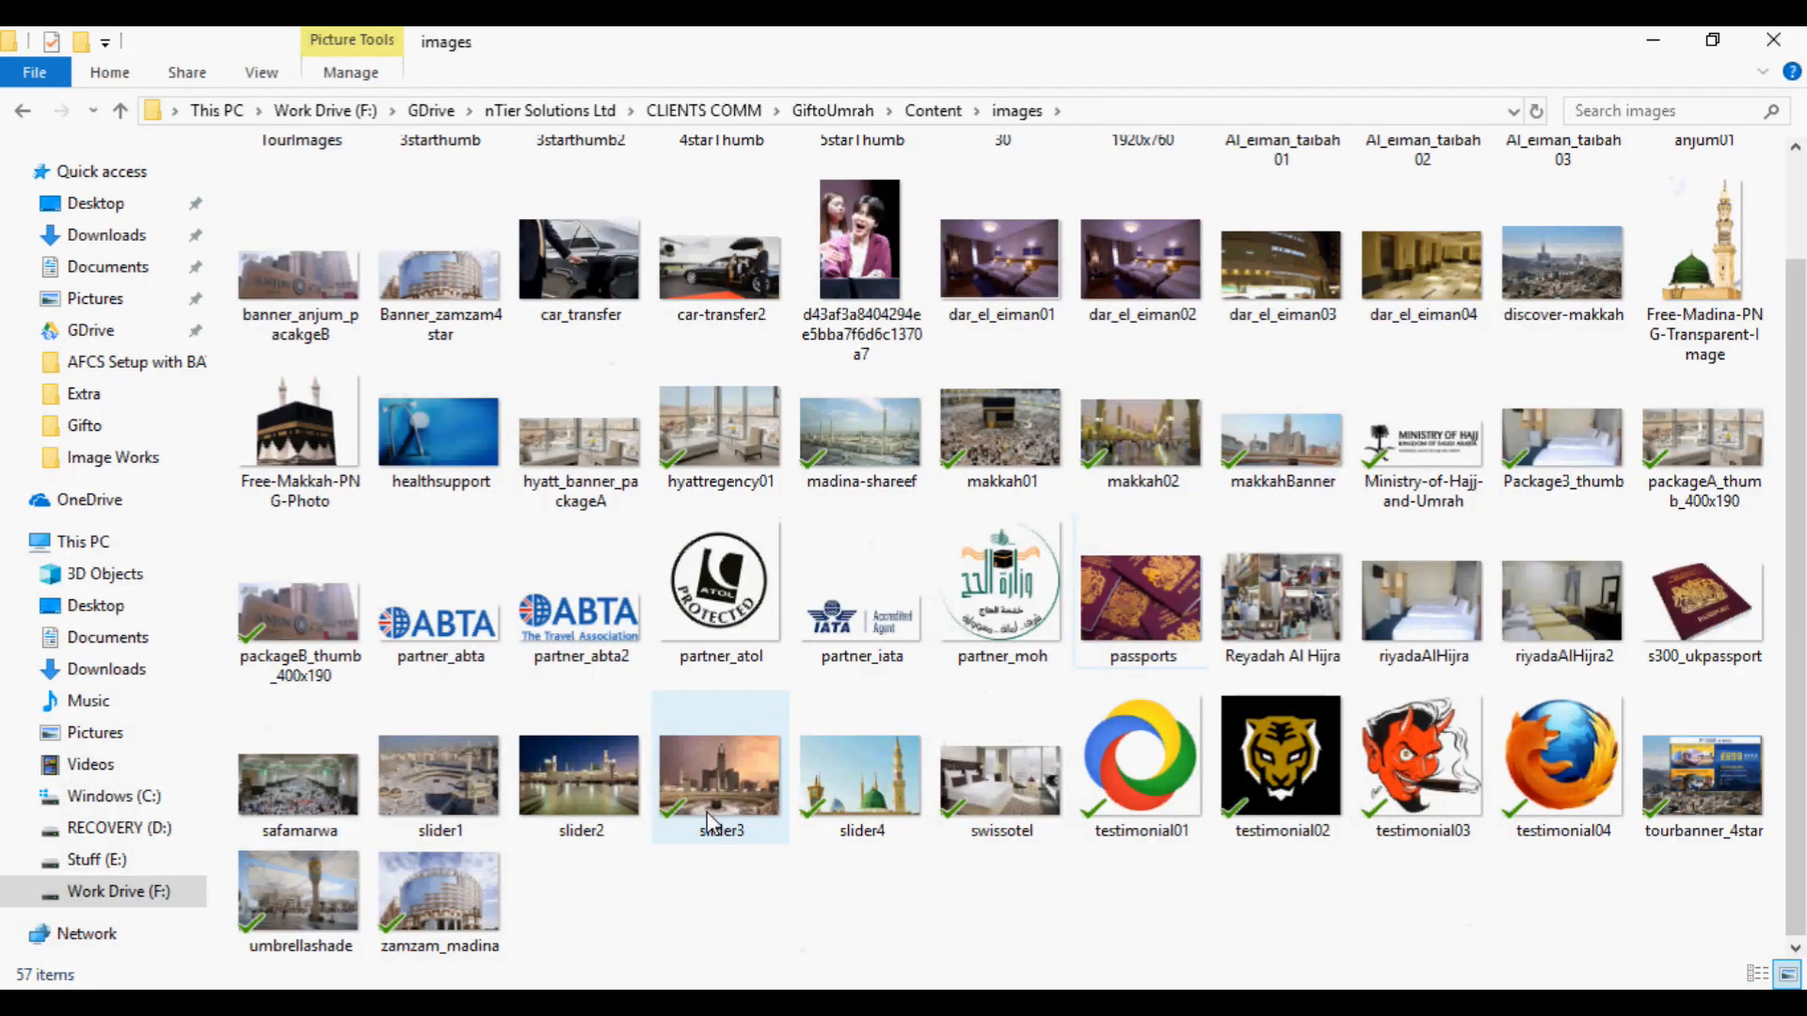
Check the pixel dimensions, width and height of the slider3 image in its file properties.
left_click(706, 813)
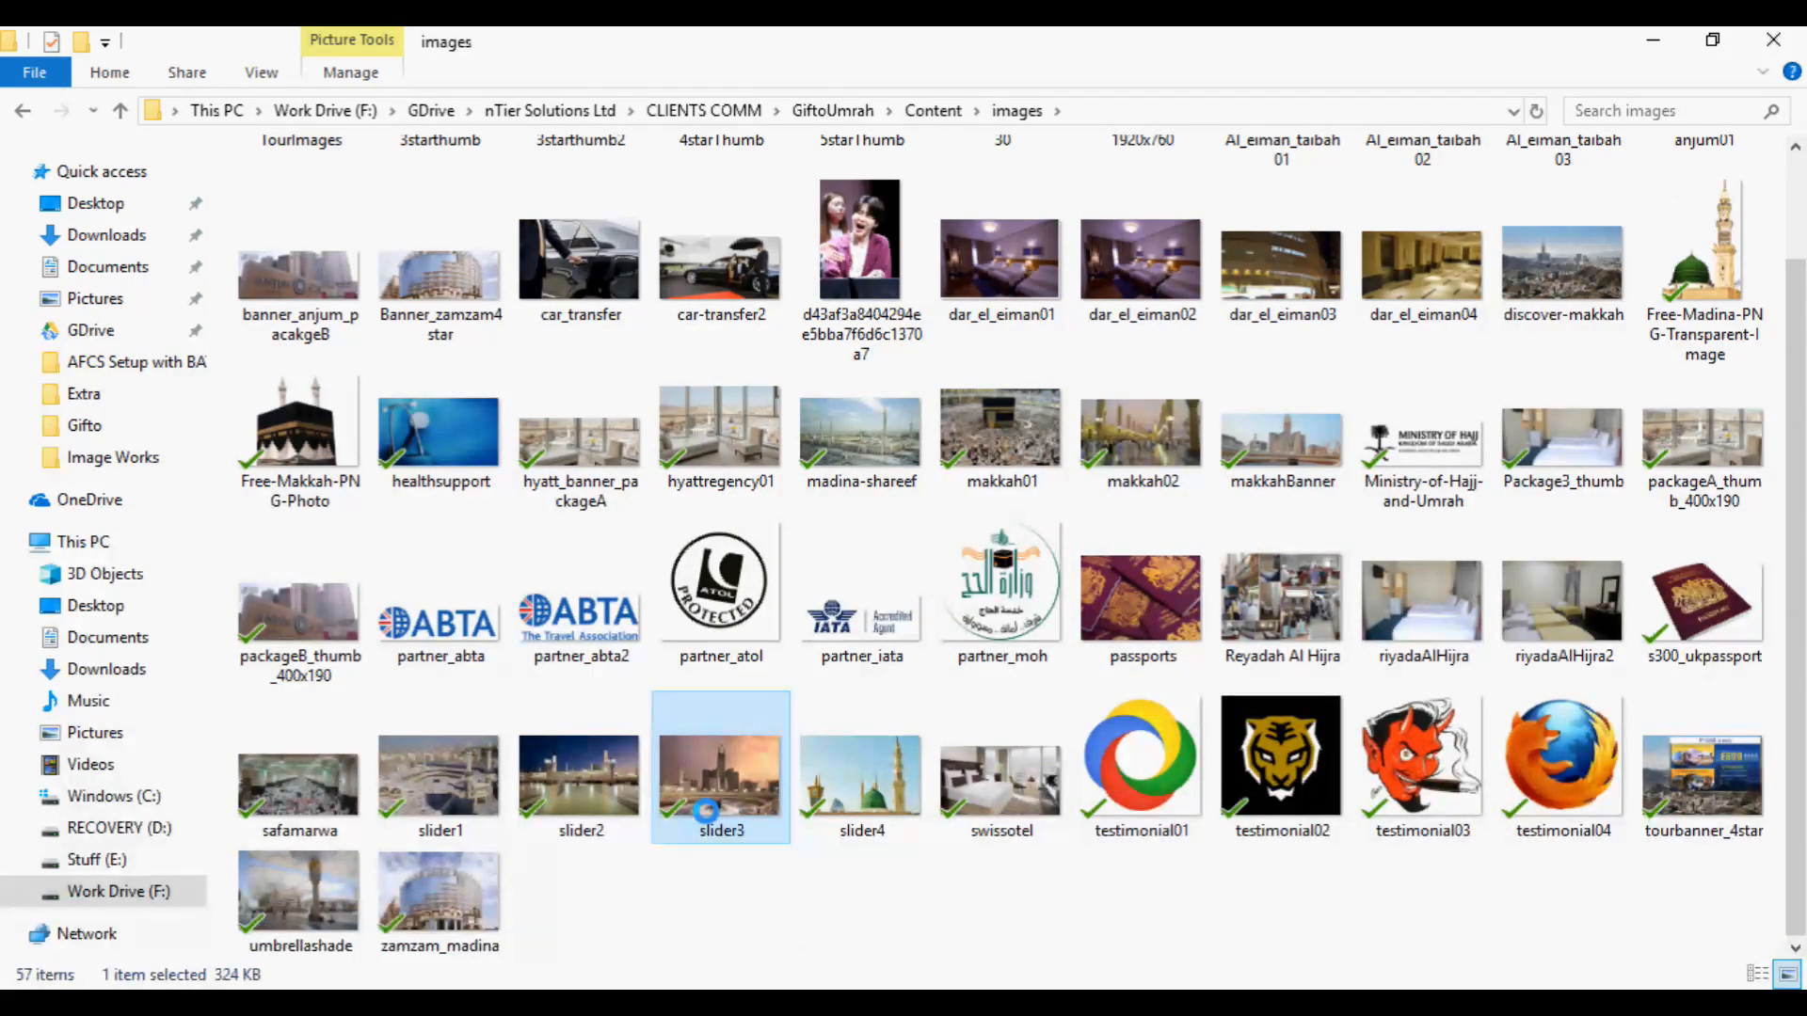
right_click(706, 811)
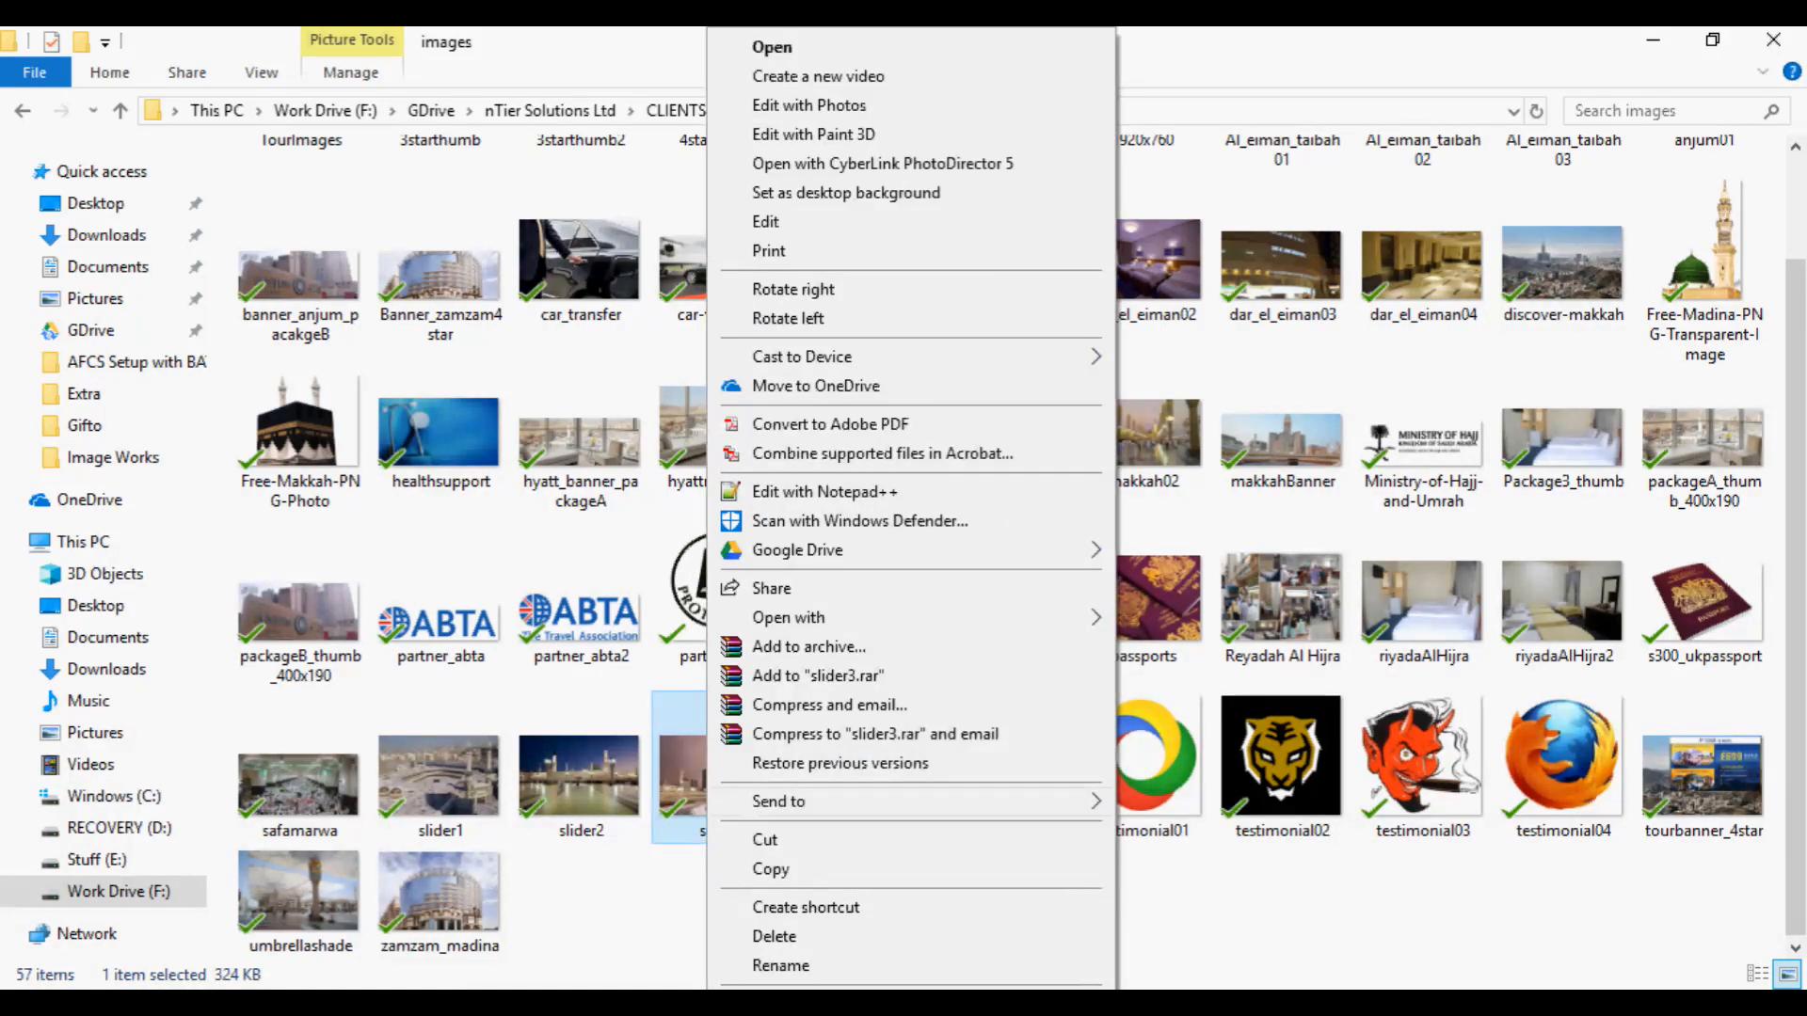
left_click(817, 1003)
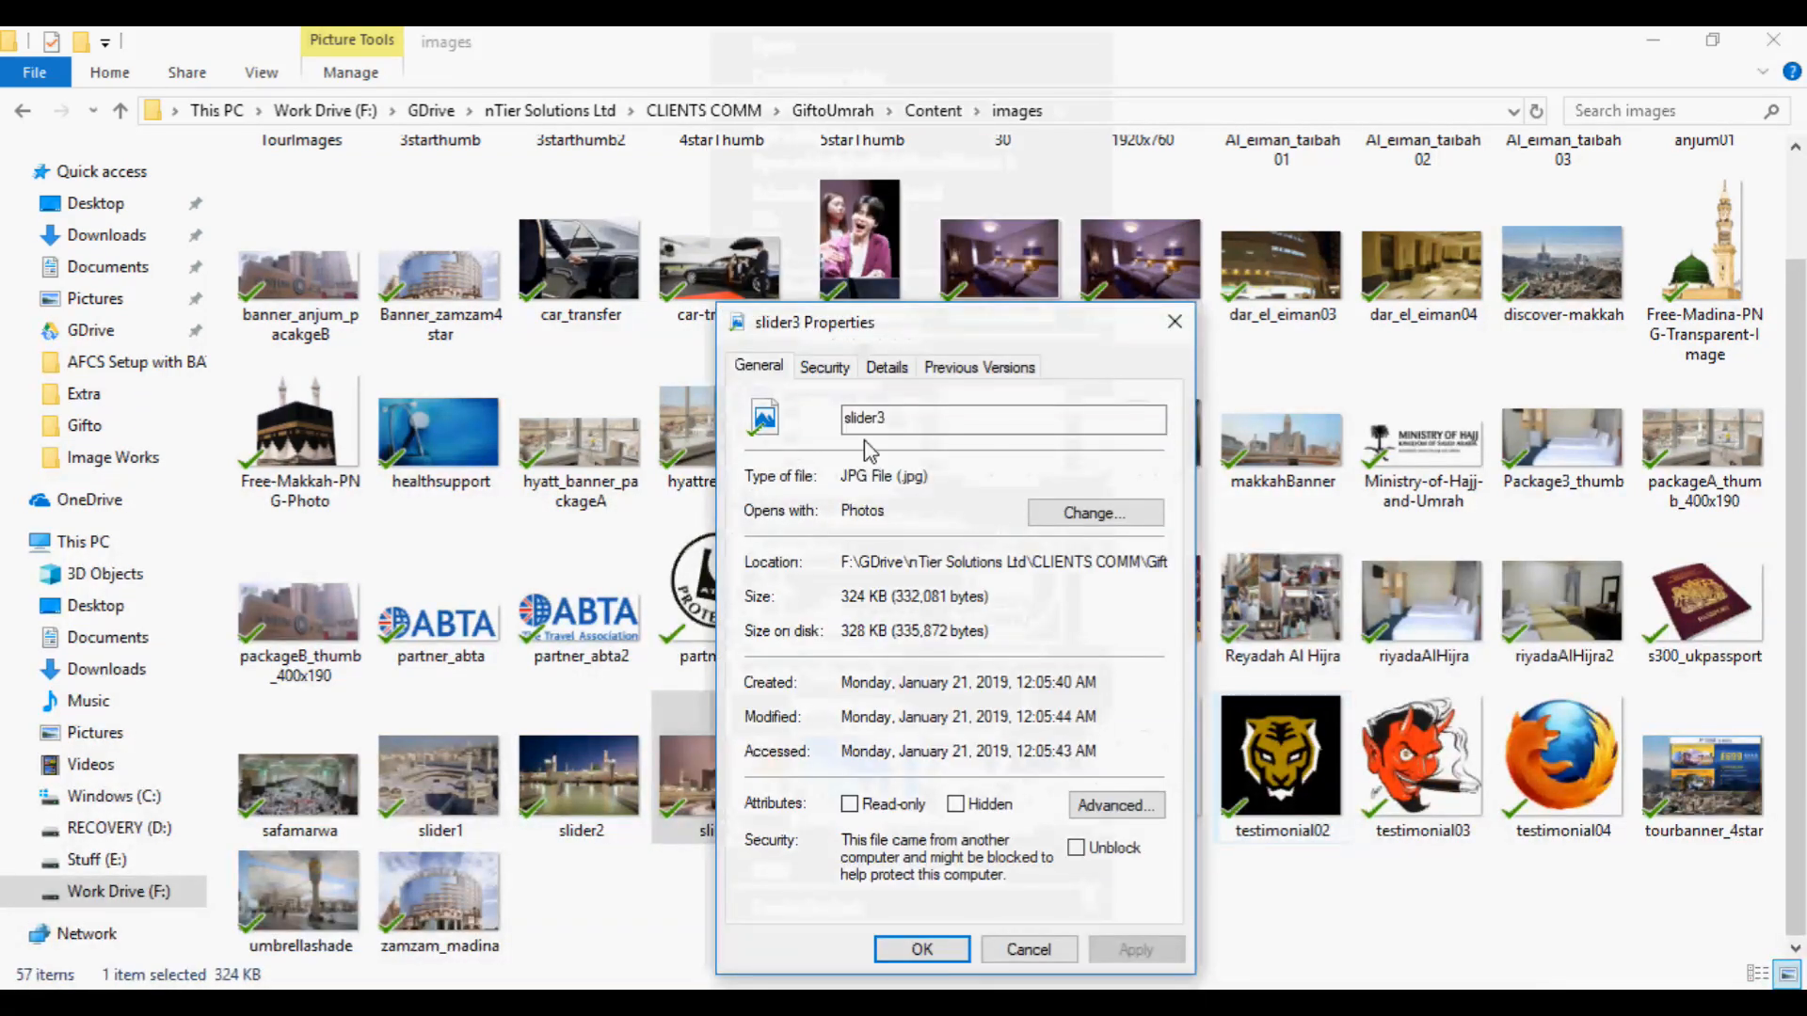
left_click(889, 369)
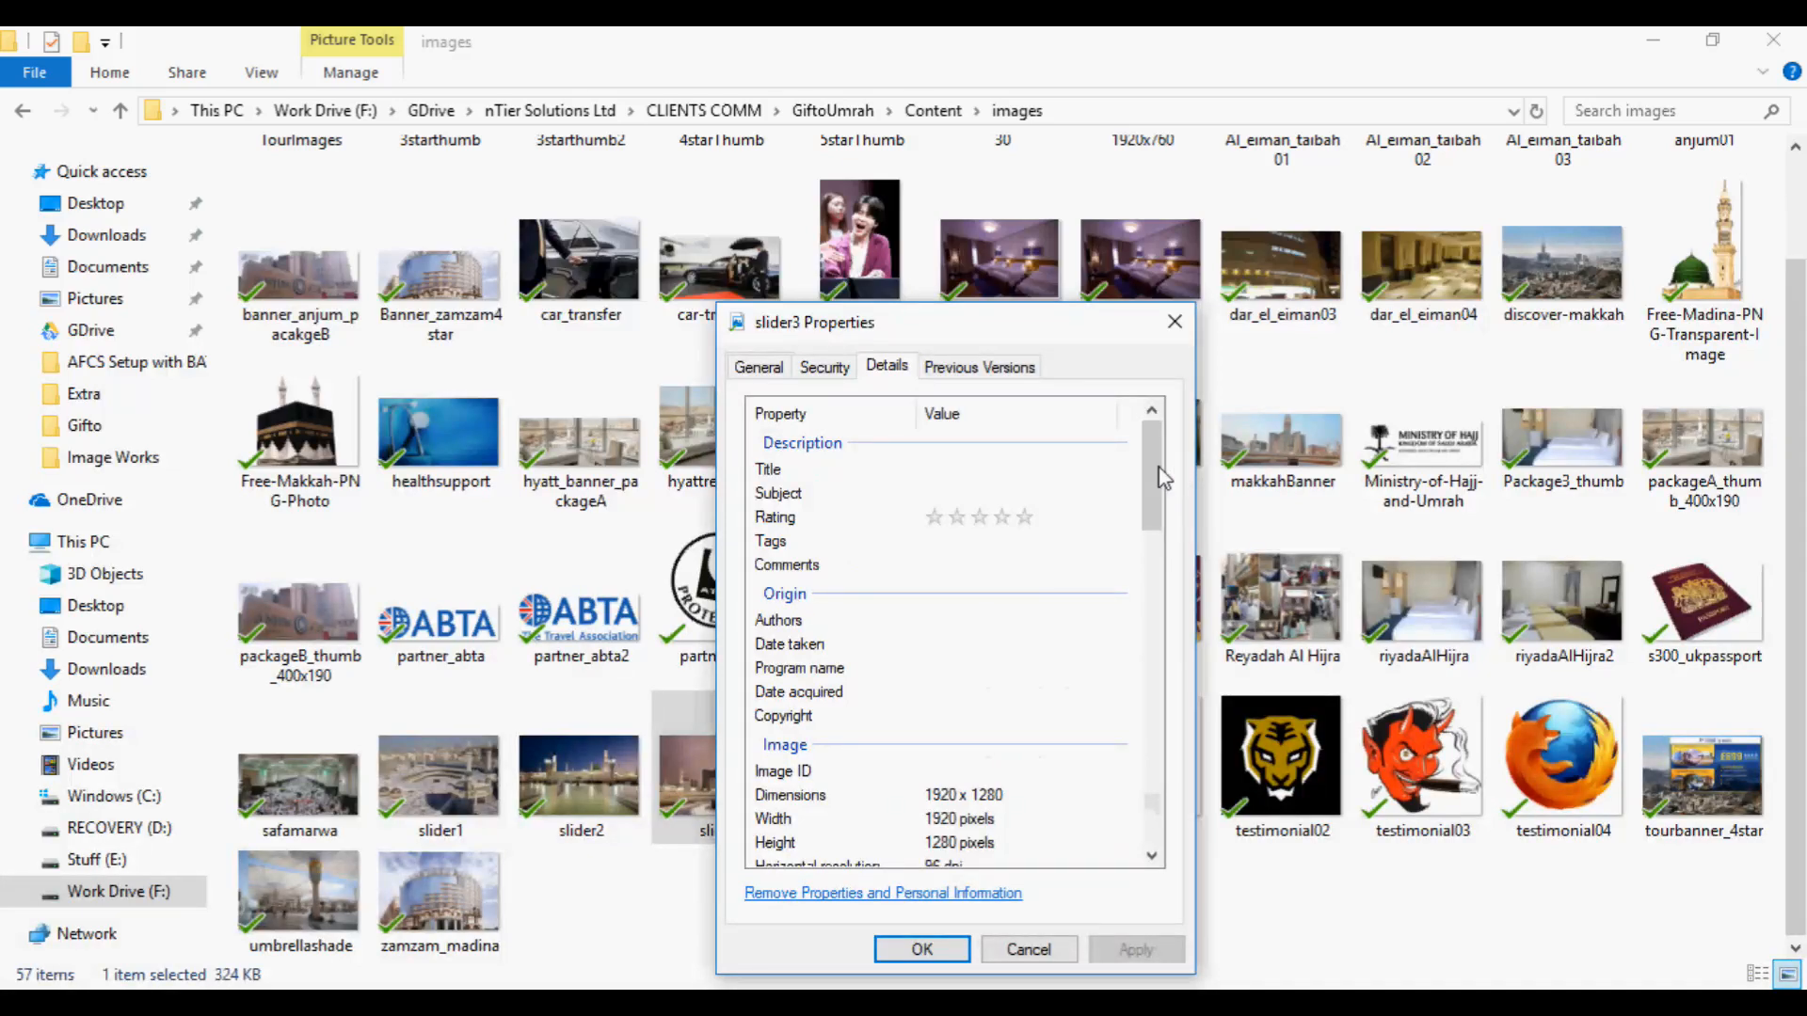
left_click_drag(1158, 466, 1150, 523)
left_click(960, 570)
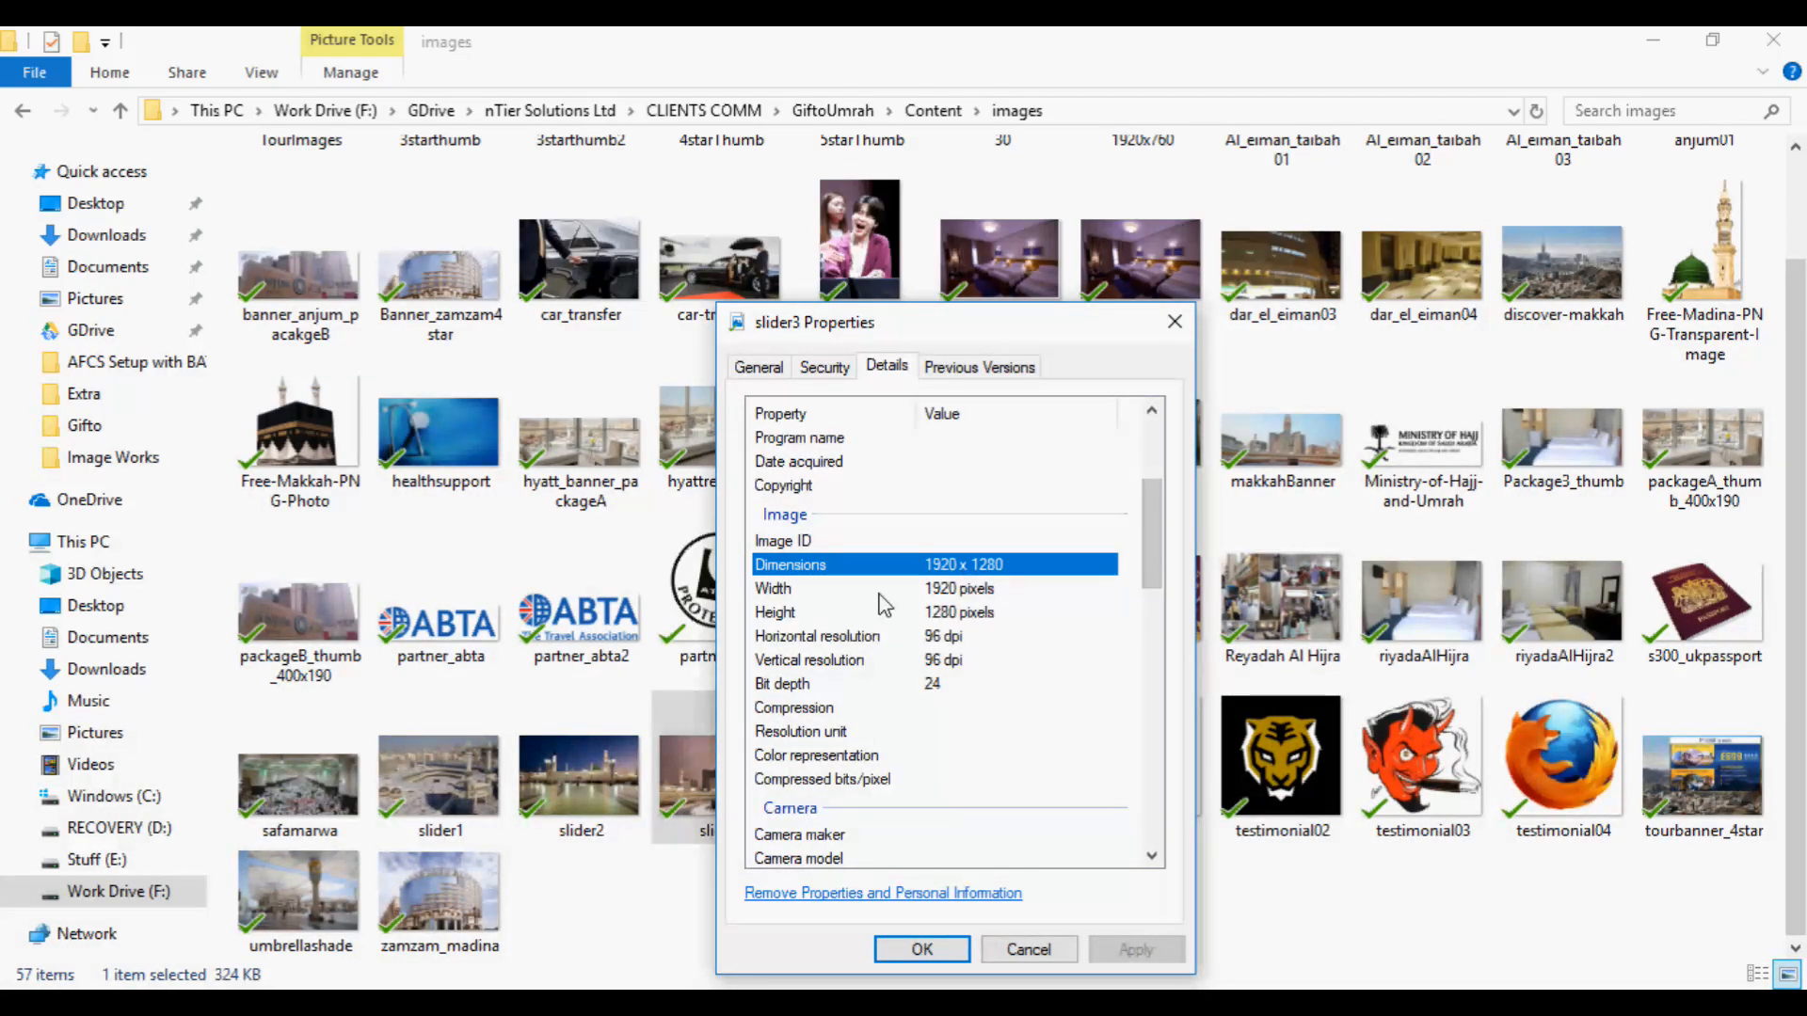
left_click(810, 592)
left_click(828, 614)
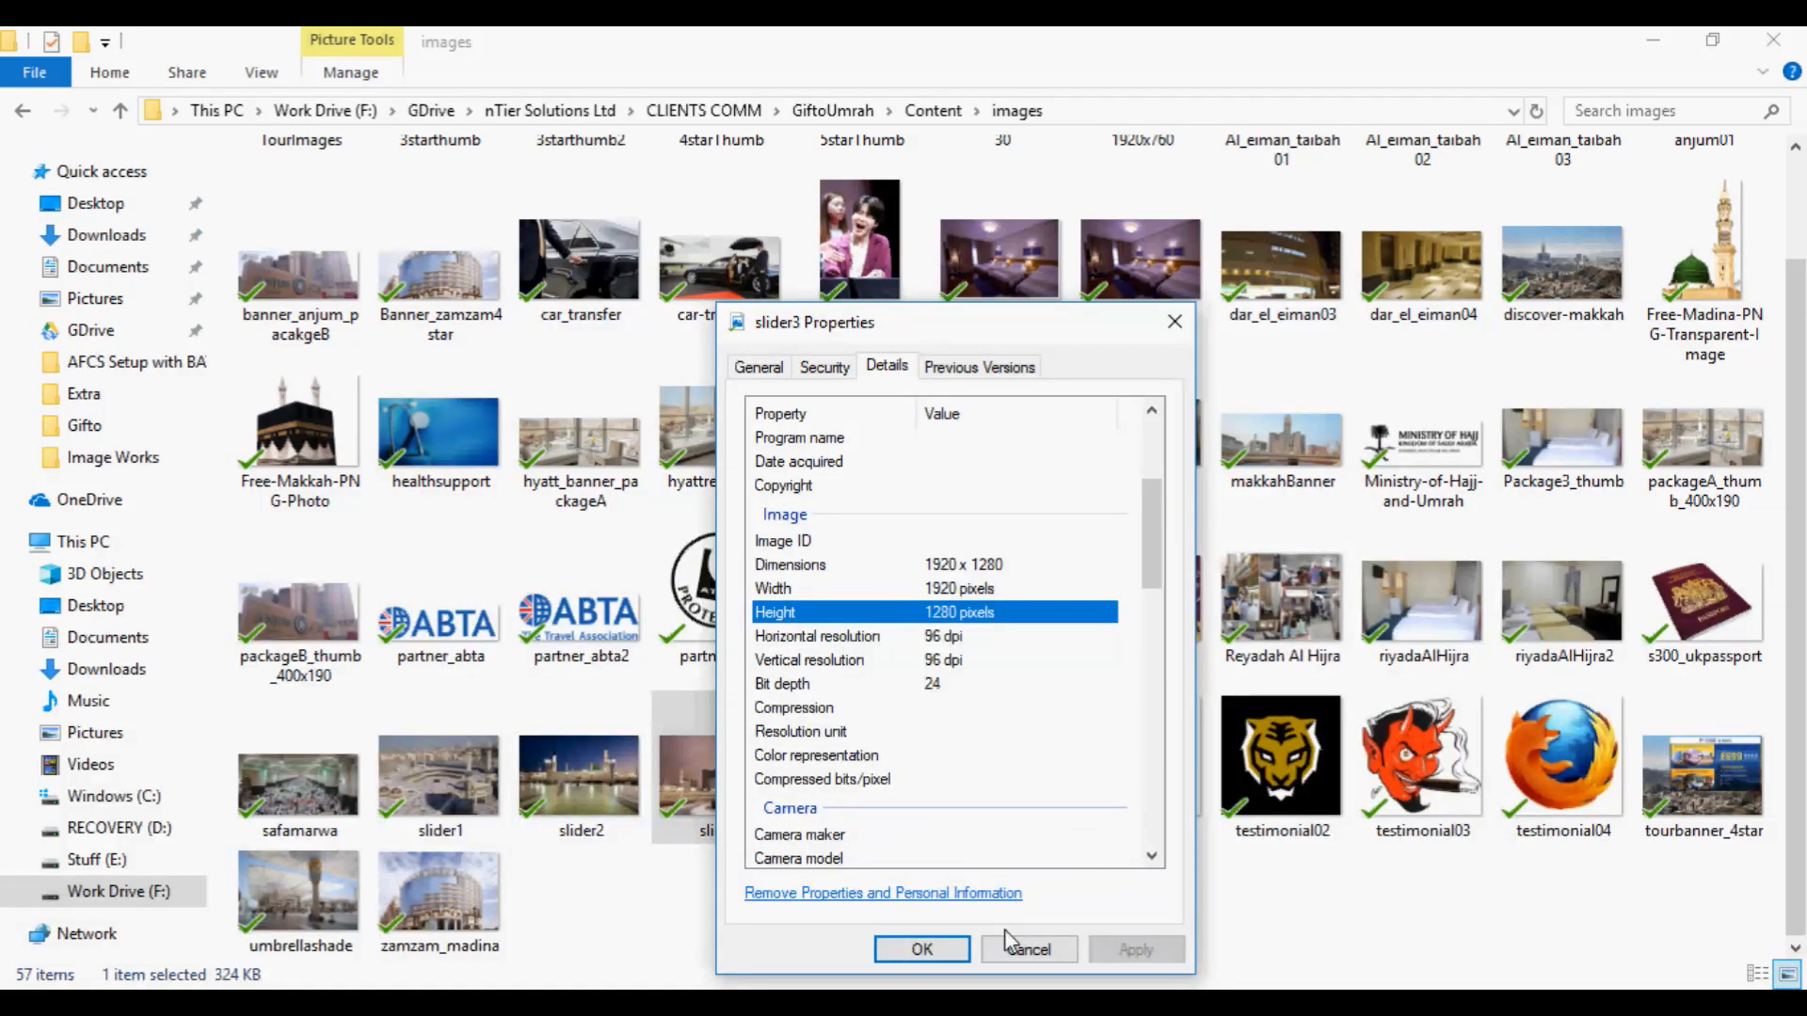
Close the slider3 image's properties without changes and switch to the Slider Revolution editor in Chrome.
left_click(1024, 956)
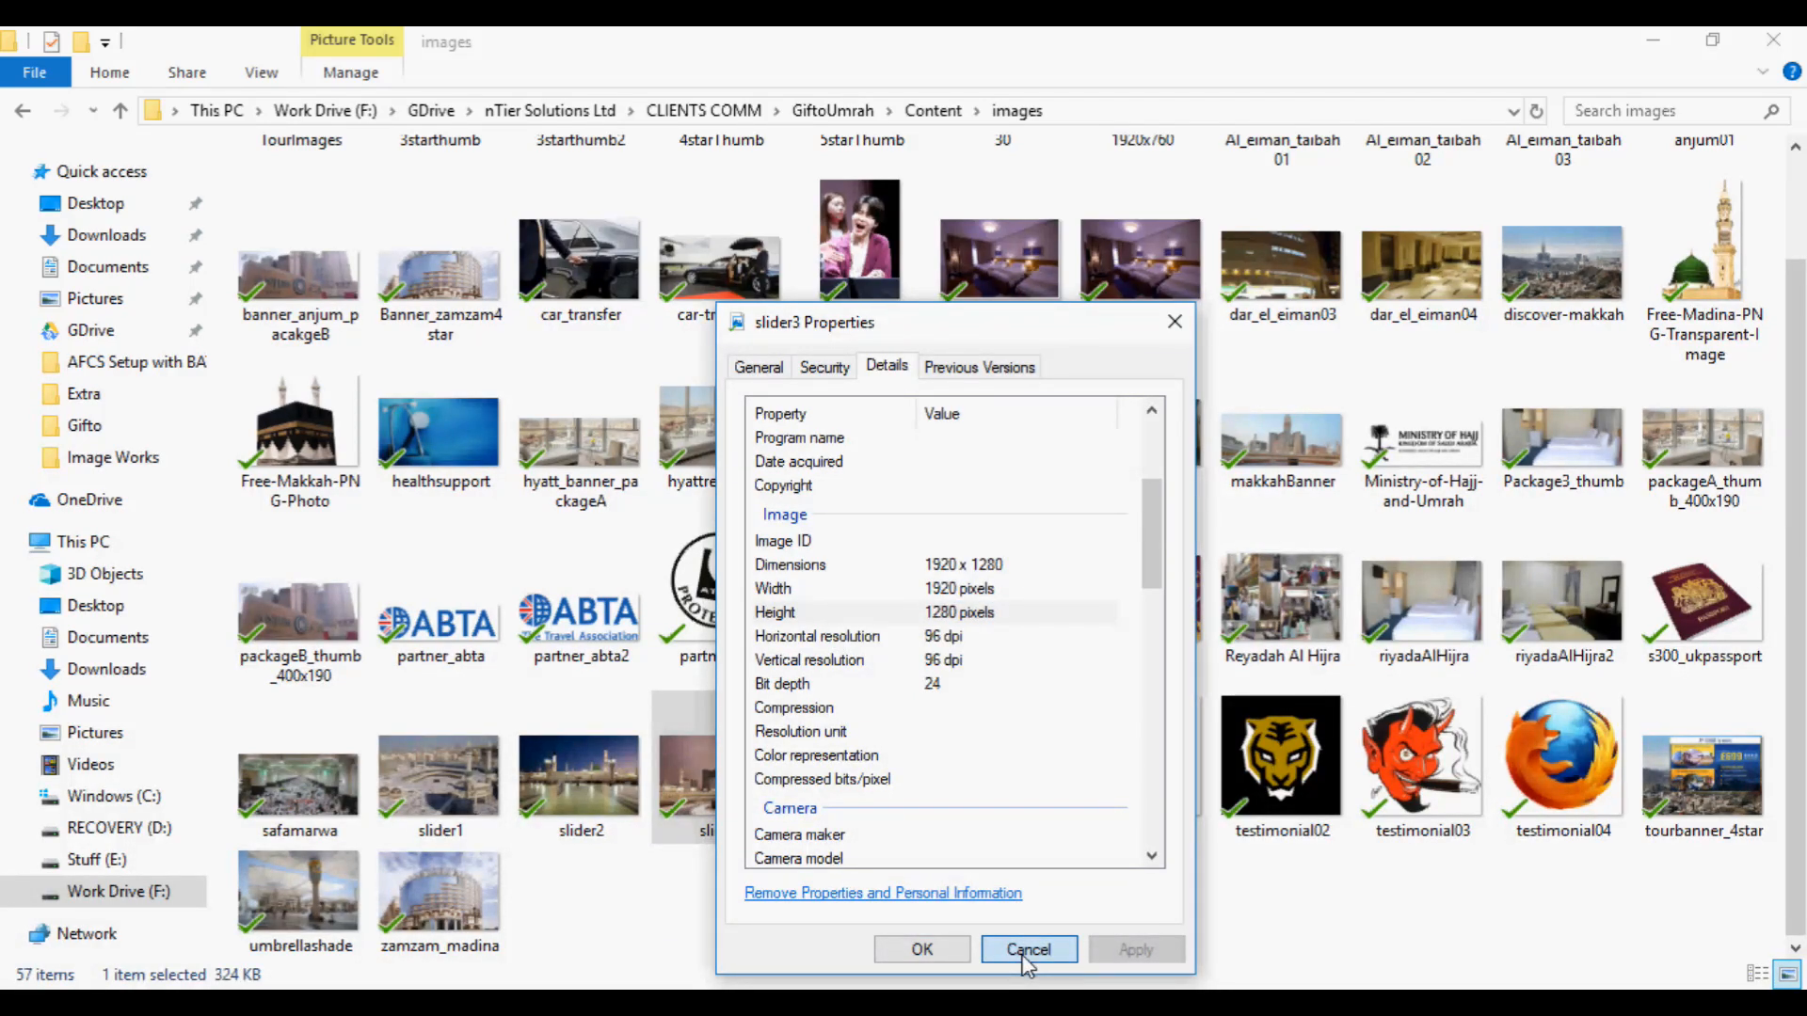
key("alt+Tab")
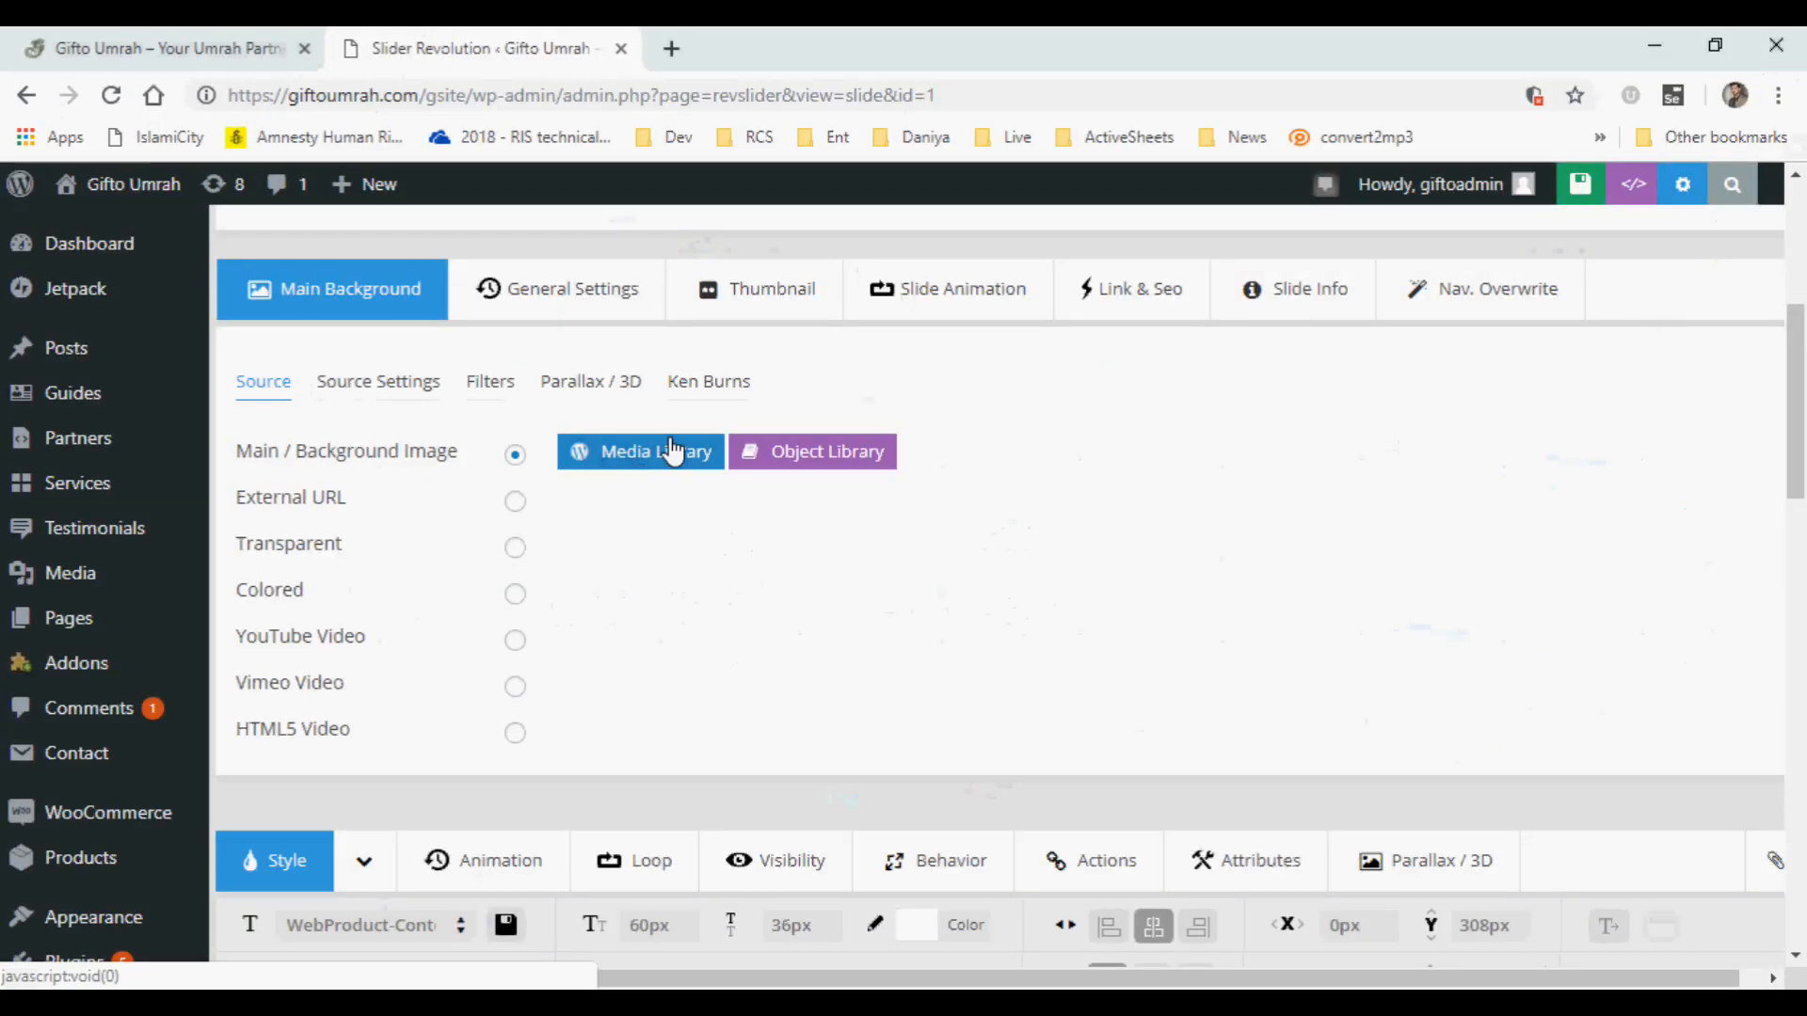
scroll(1797, 437, "down", 3)
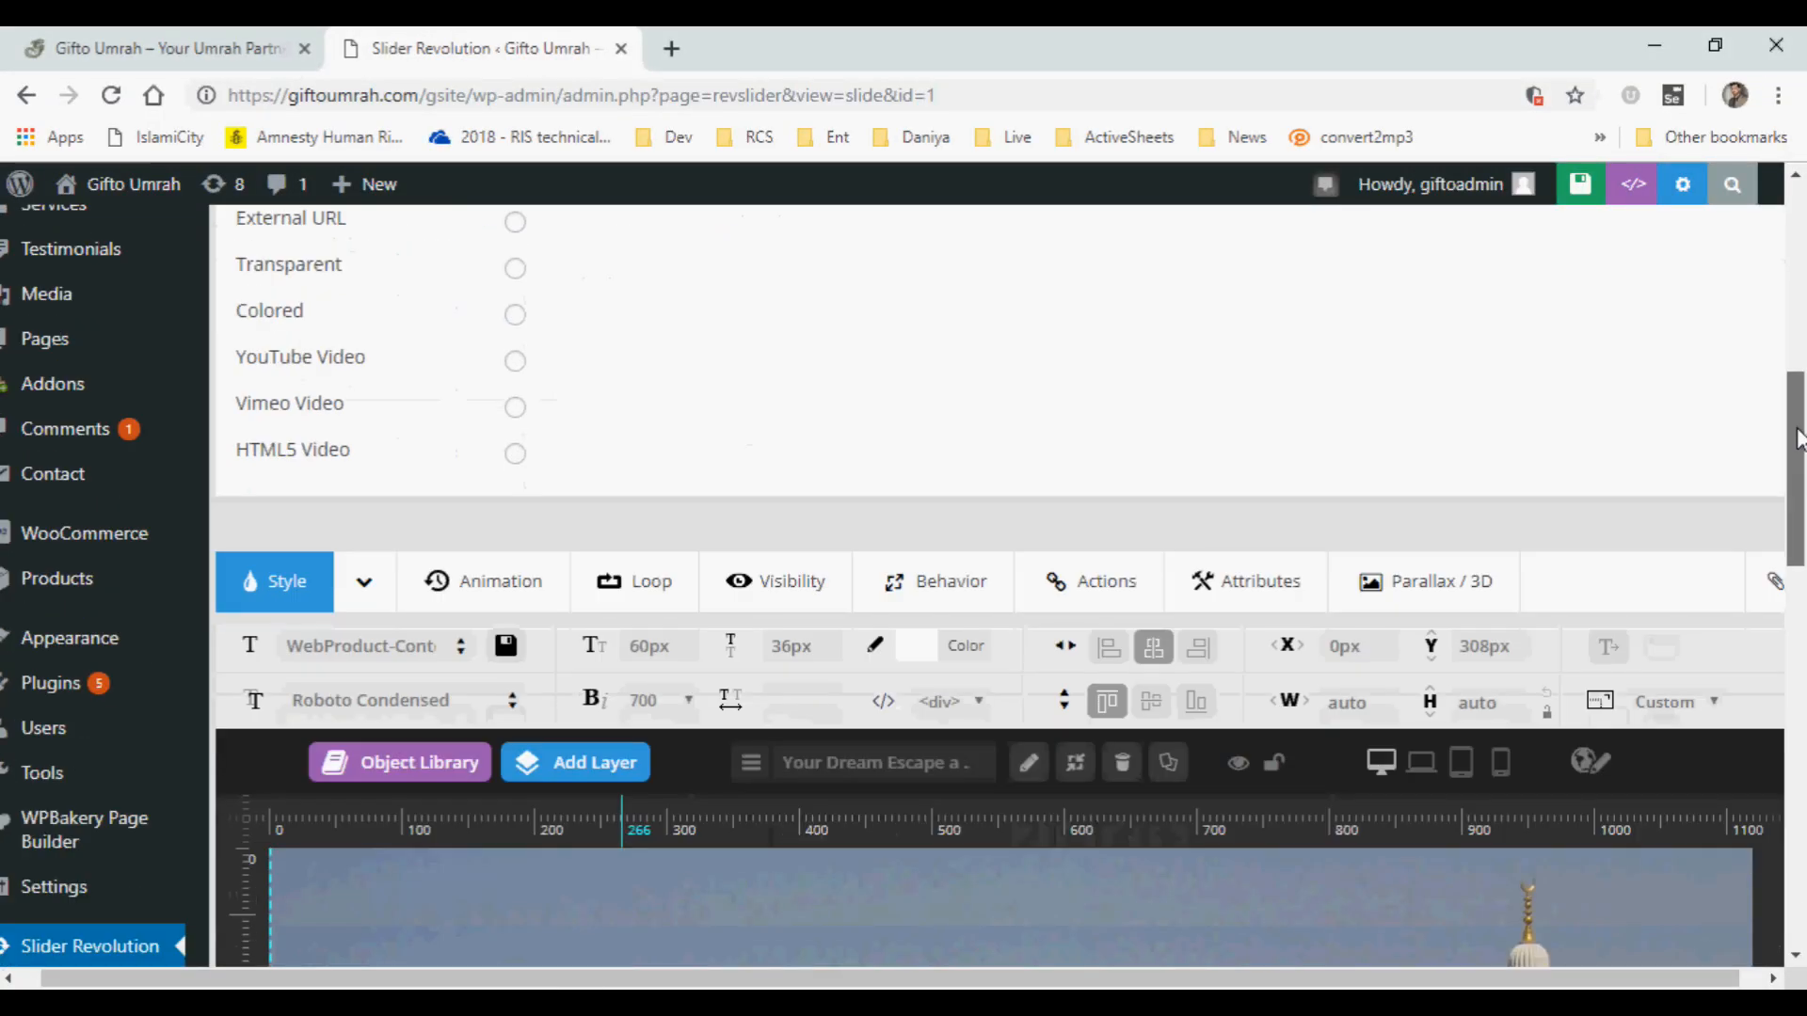
scroll(1797, 438, "up", 5)
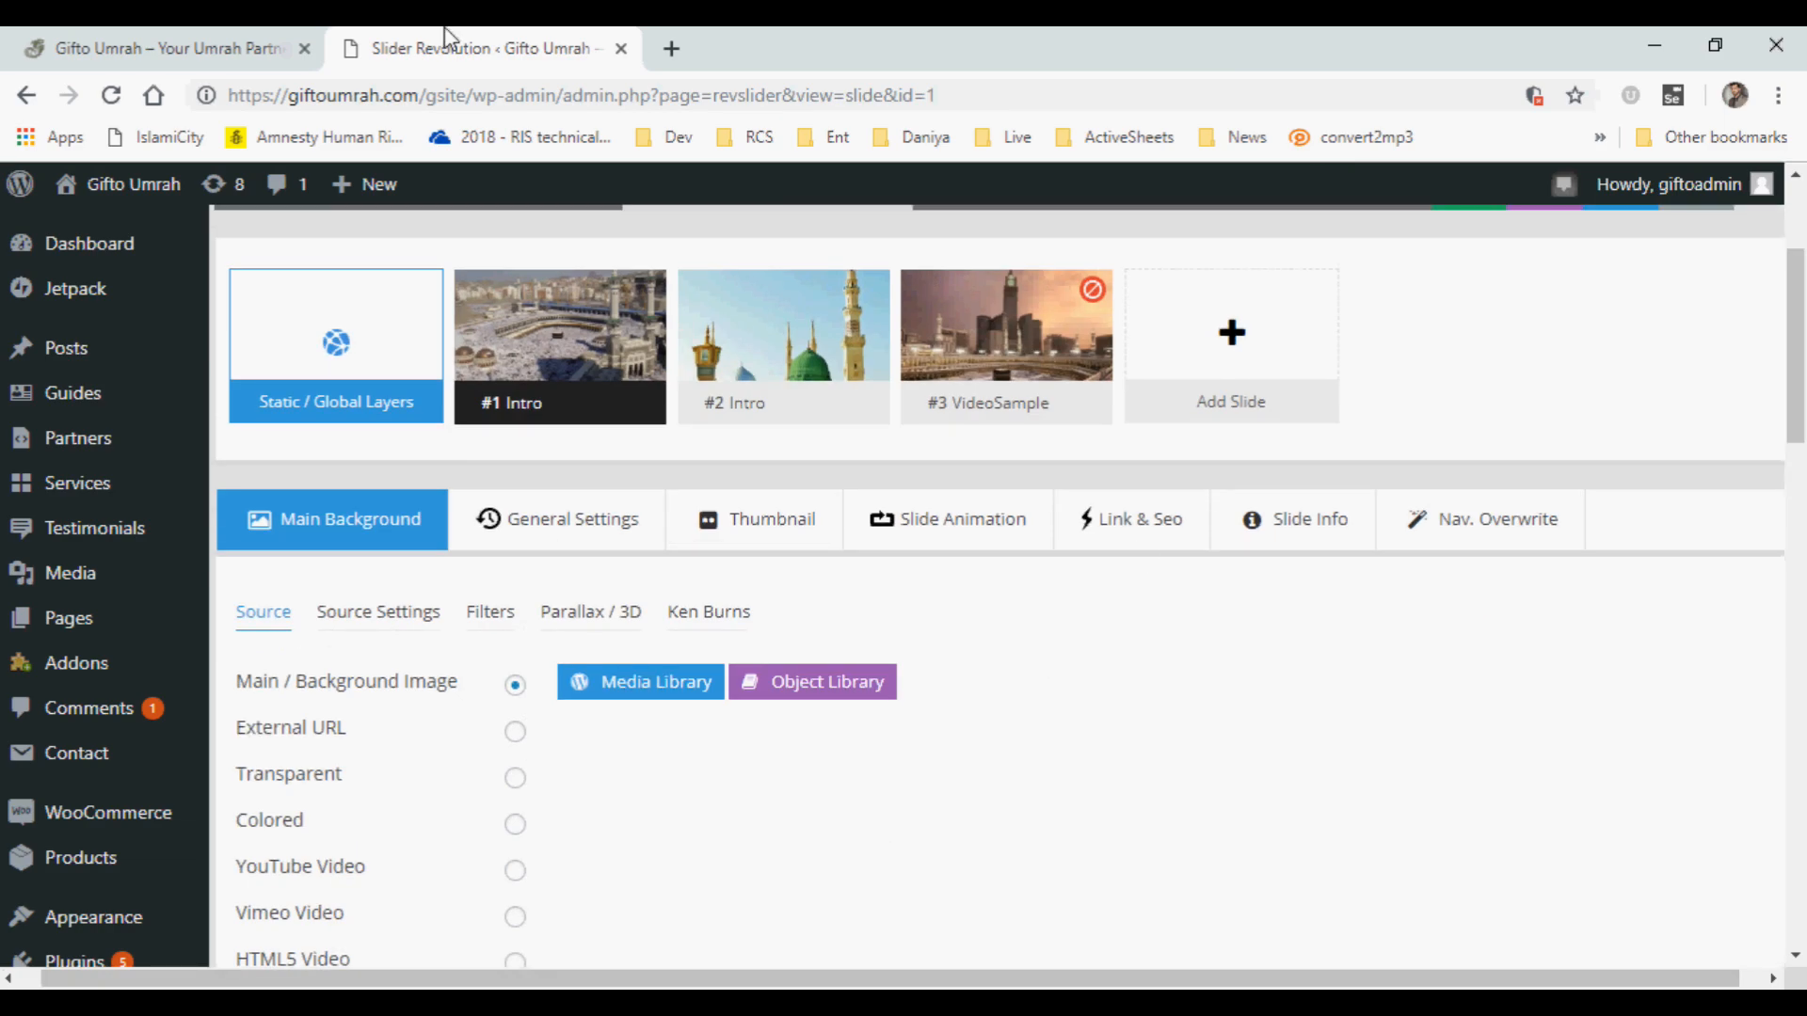
Duplicate slide #2 Intro in slider-6.
mouse_move(596, 396)
mouse_move(798, 395)
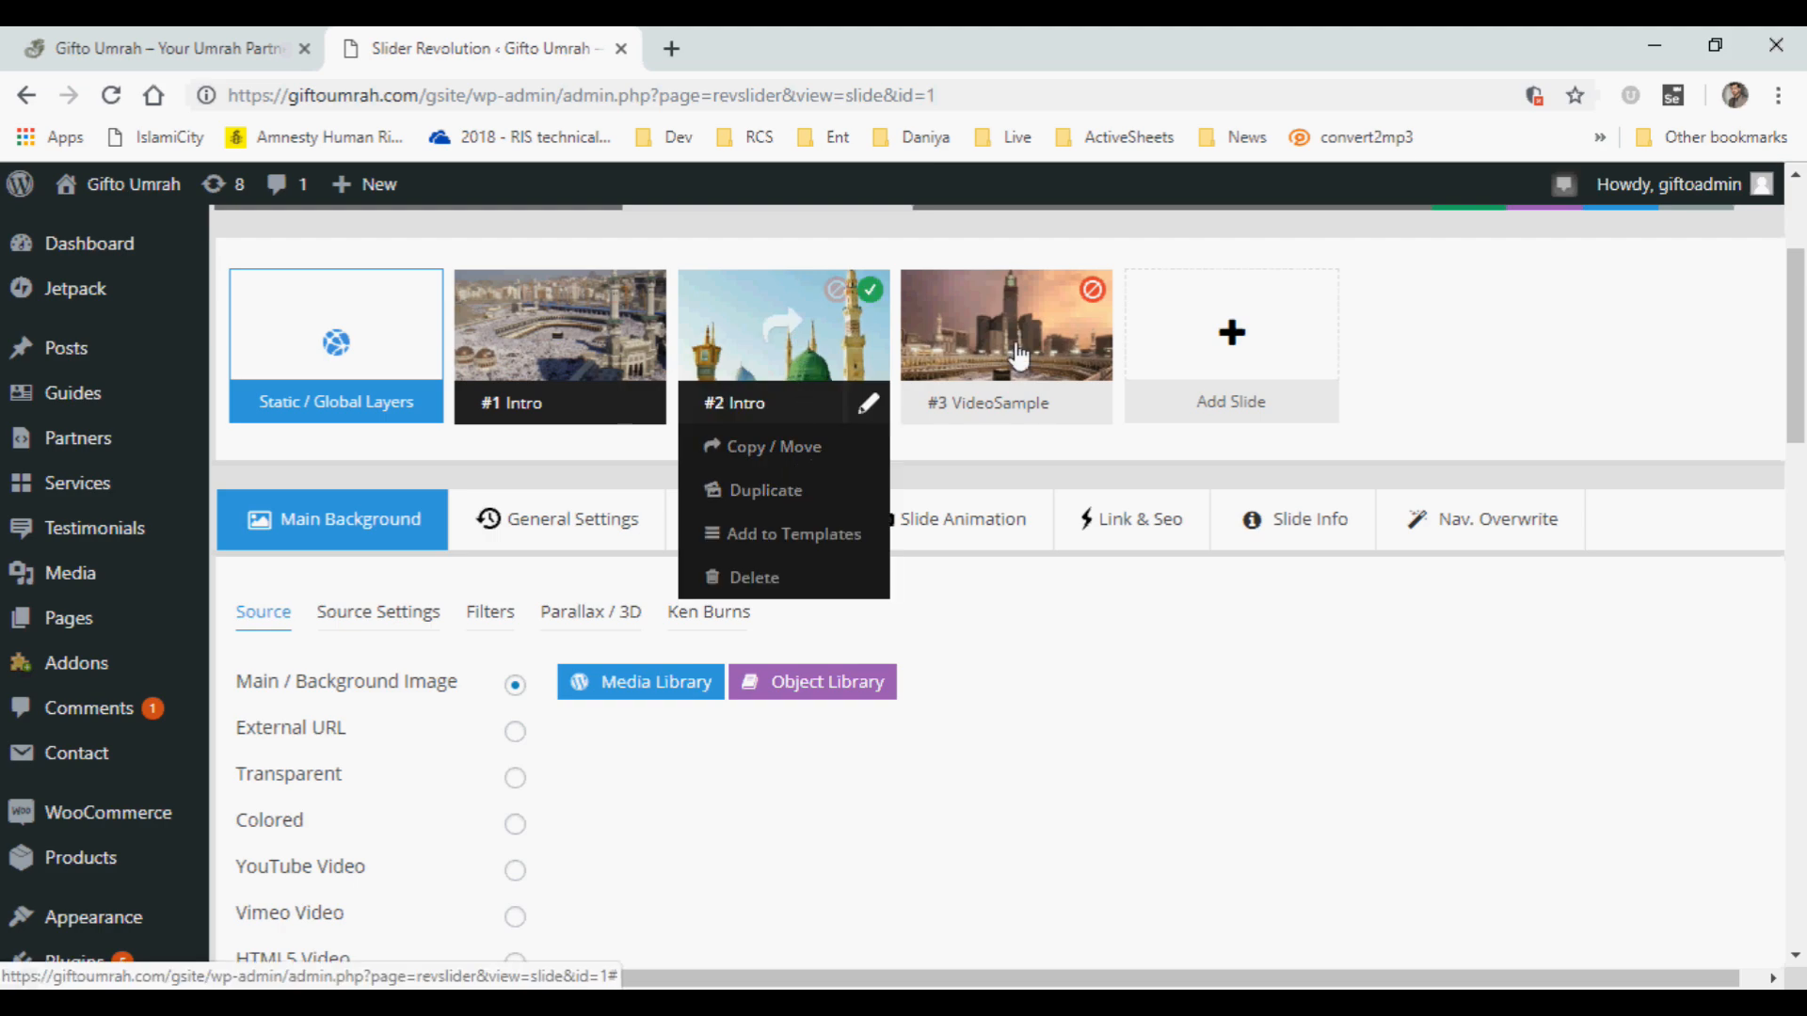
mouse_move(1249, 350)
left_click(1152, 610)
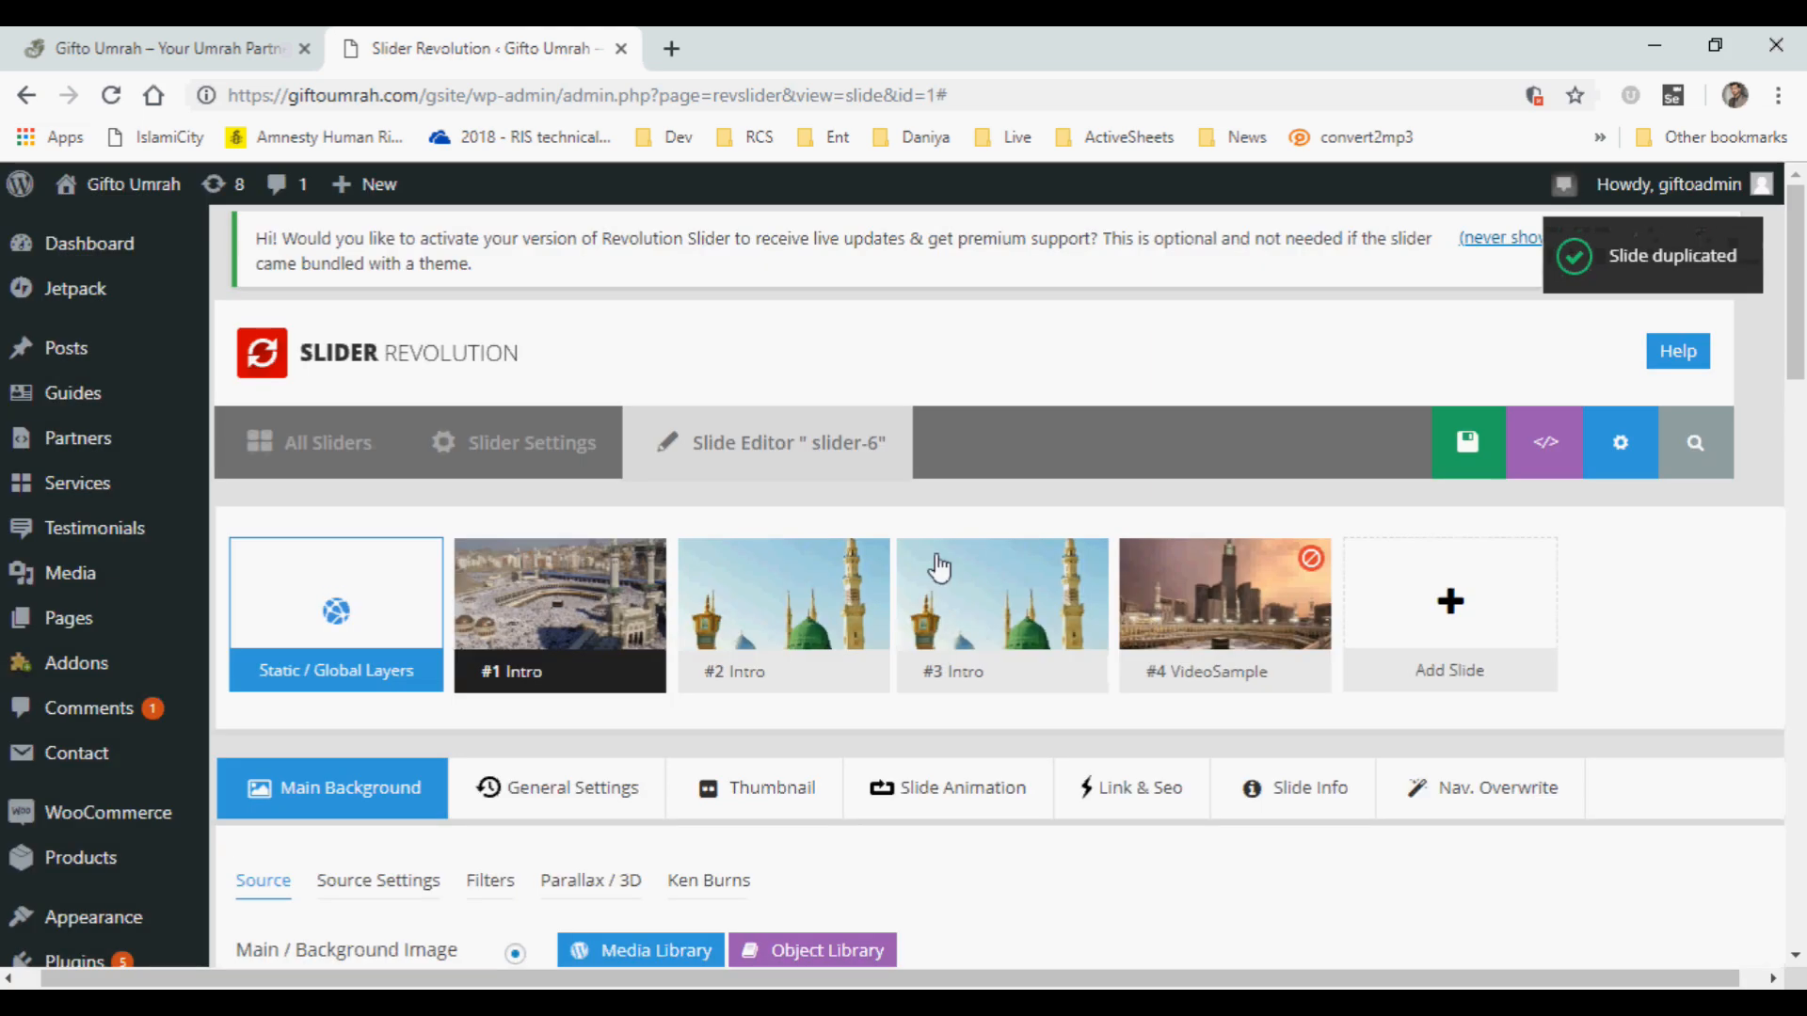
mouse_move(944, 568)
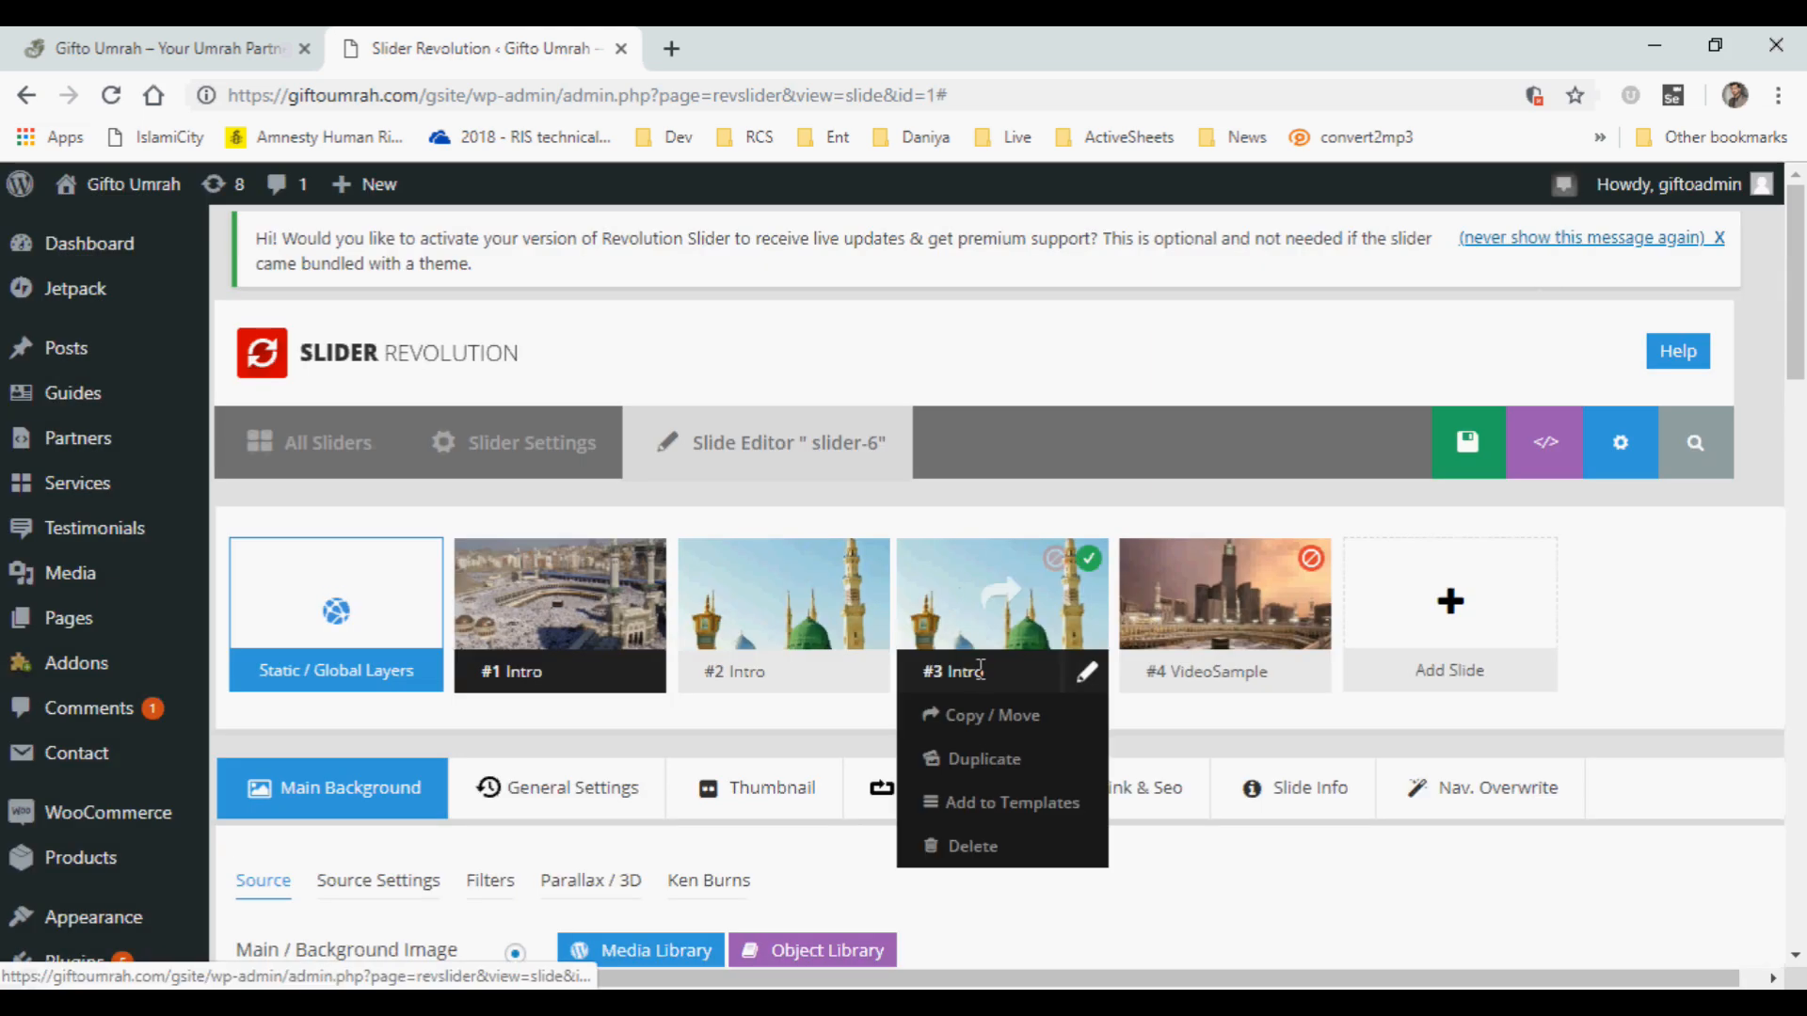
scroll(1002, 763, "down", 1)
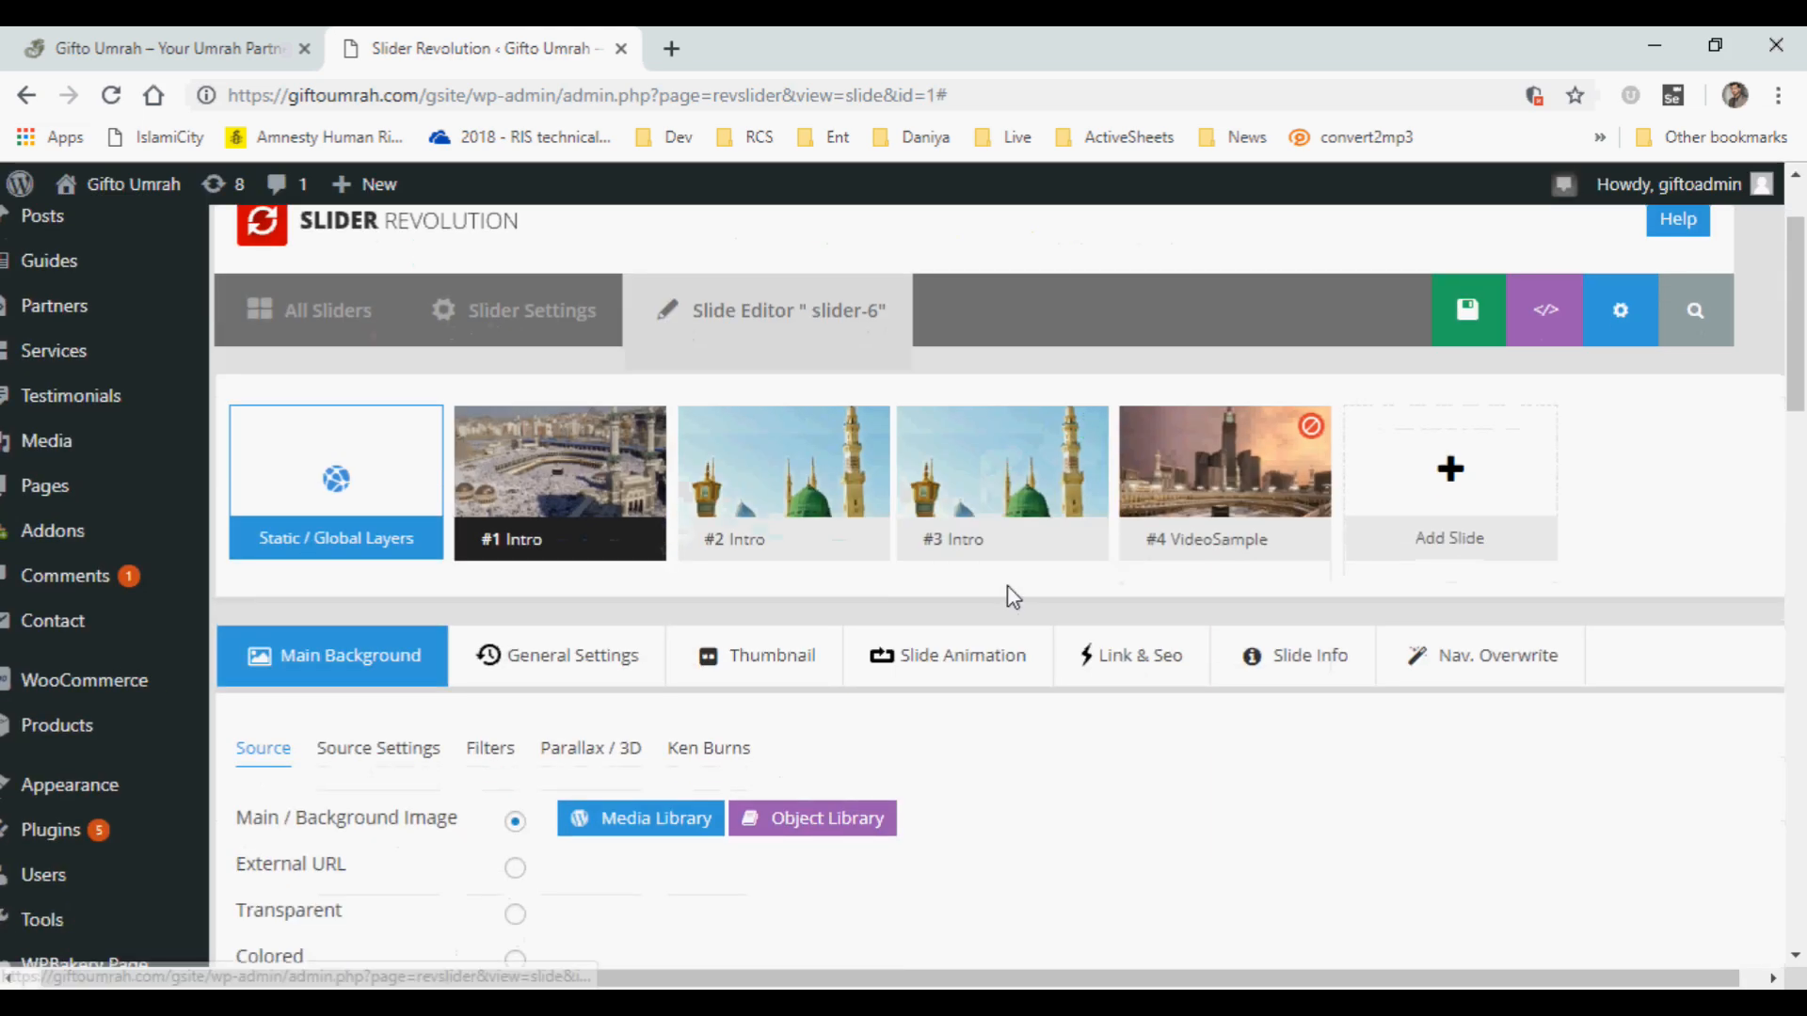
Open the duplicated slide #3 Intro for editing and go to its main background source settings.
mouse_move(770, 457)
left_click(1012, 485)
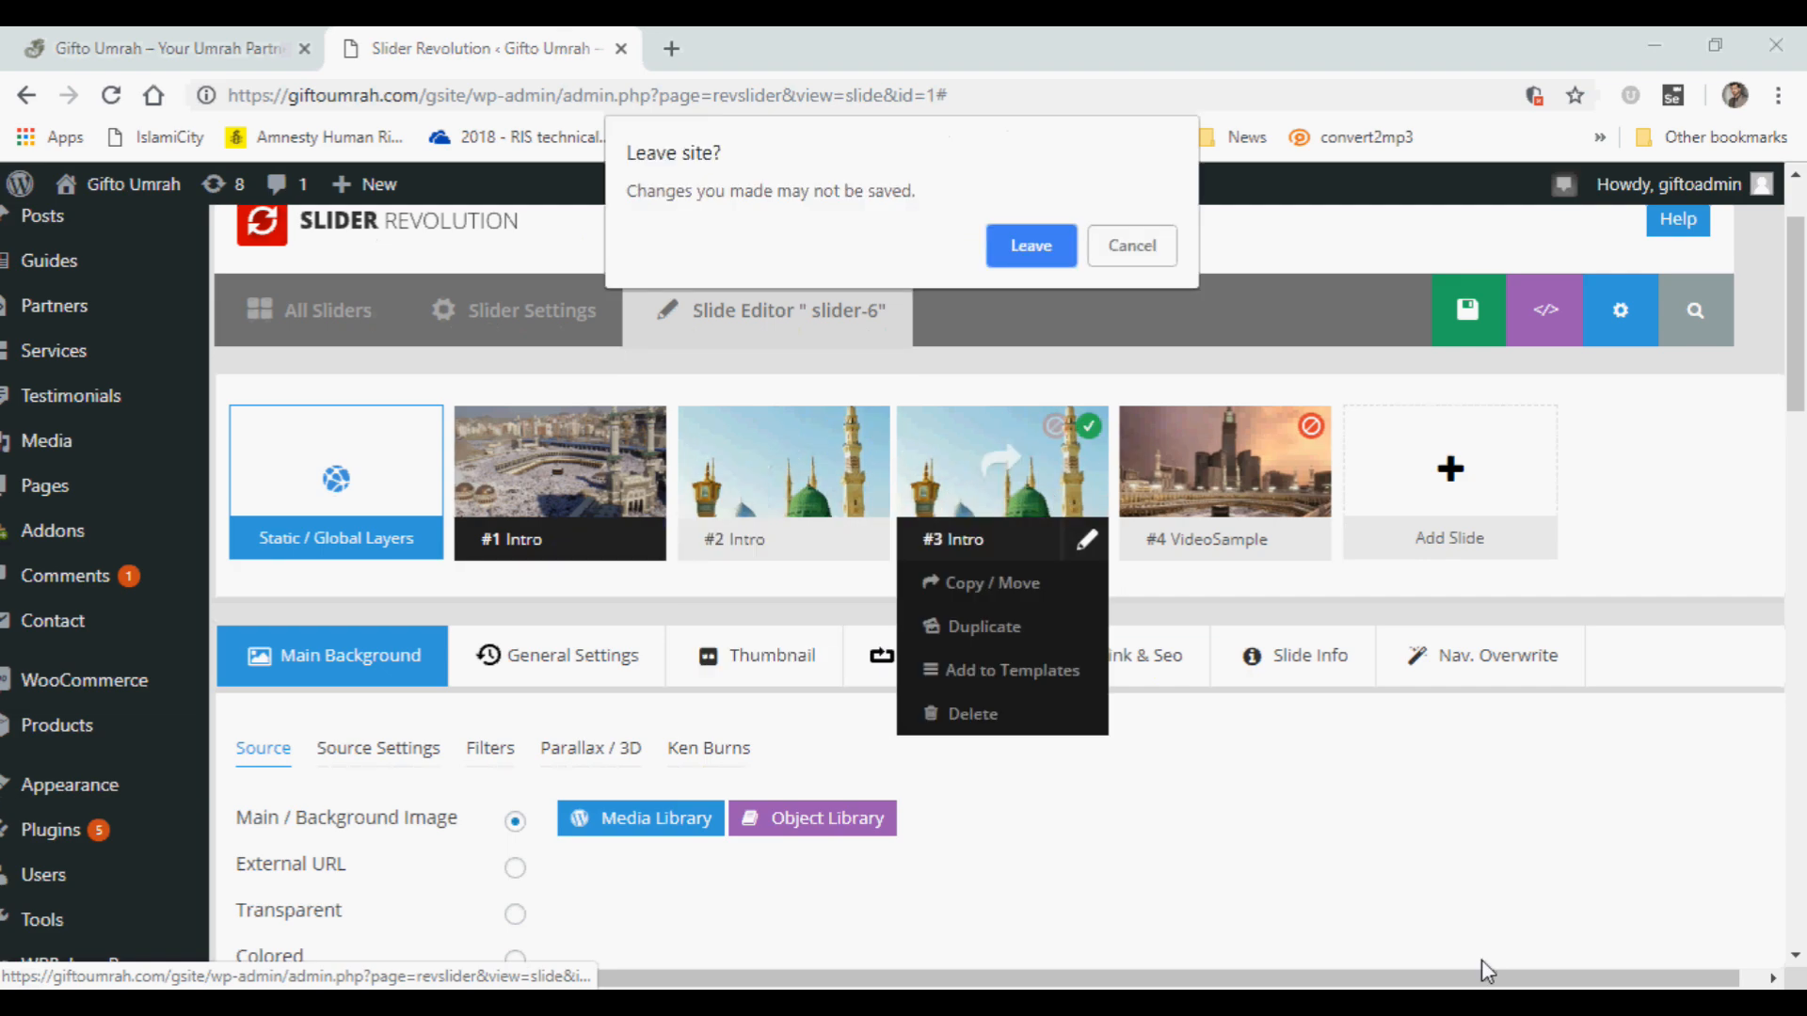
left_click(1124, 248)
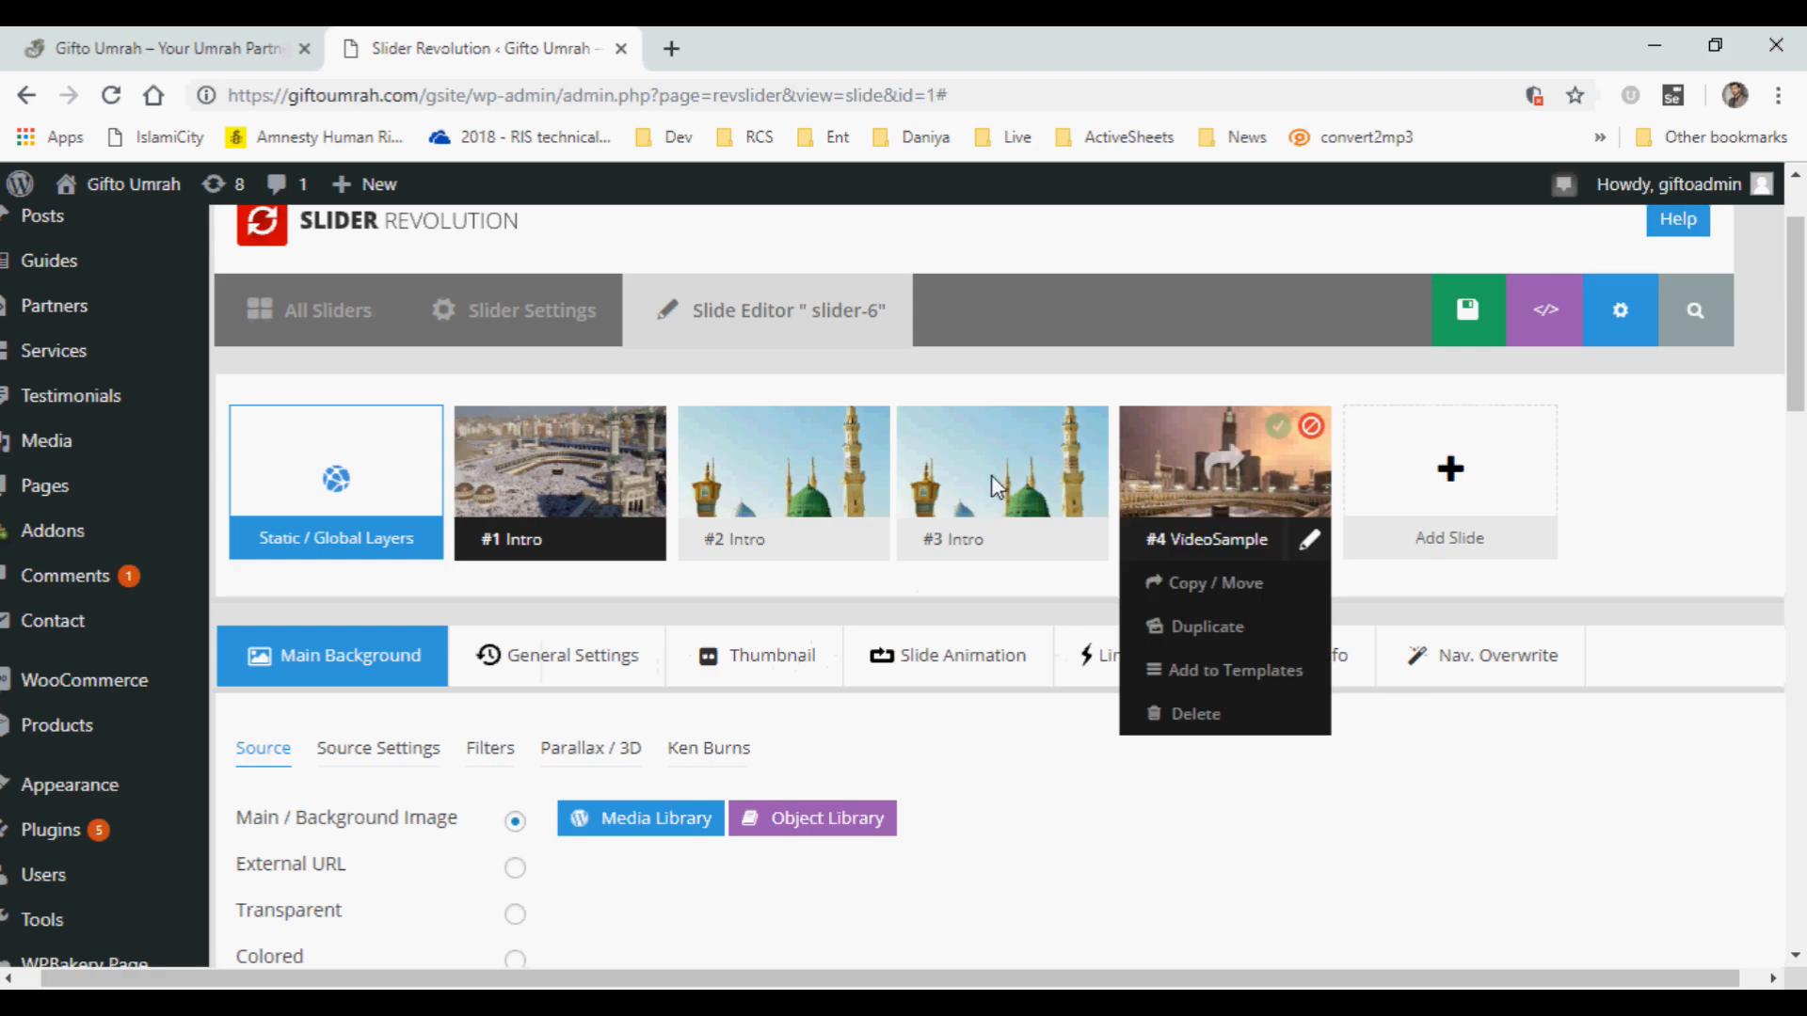
left_click(990, 471)
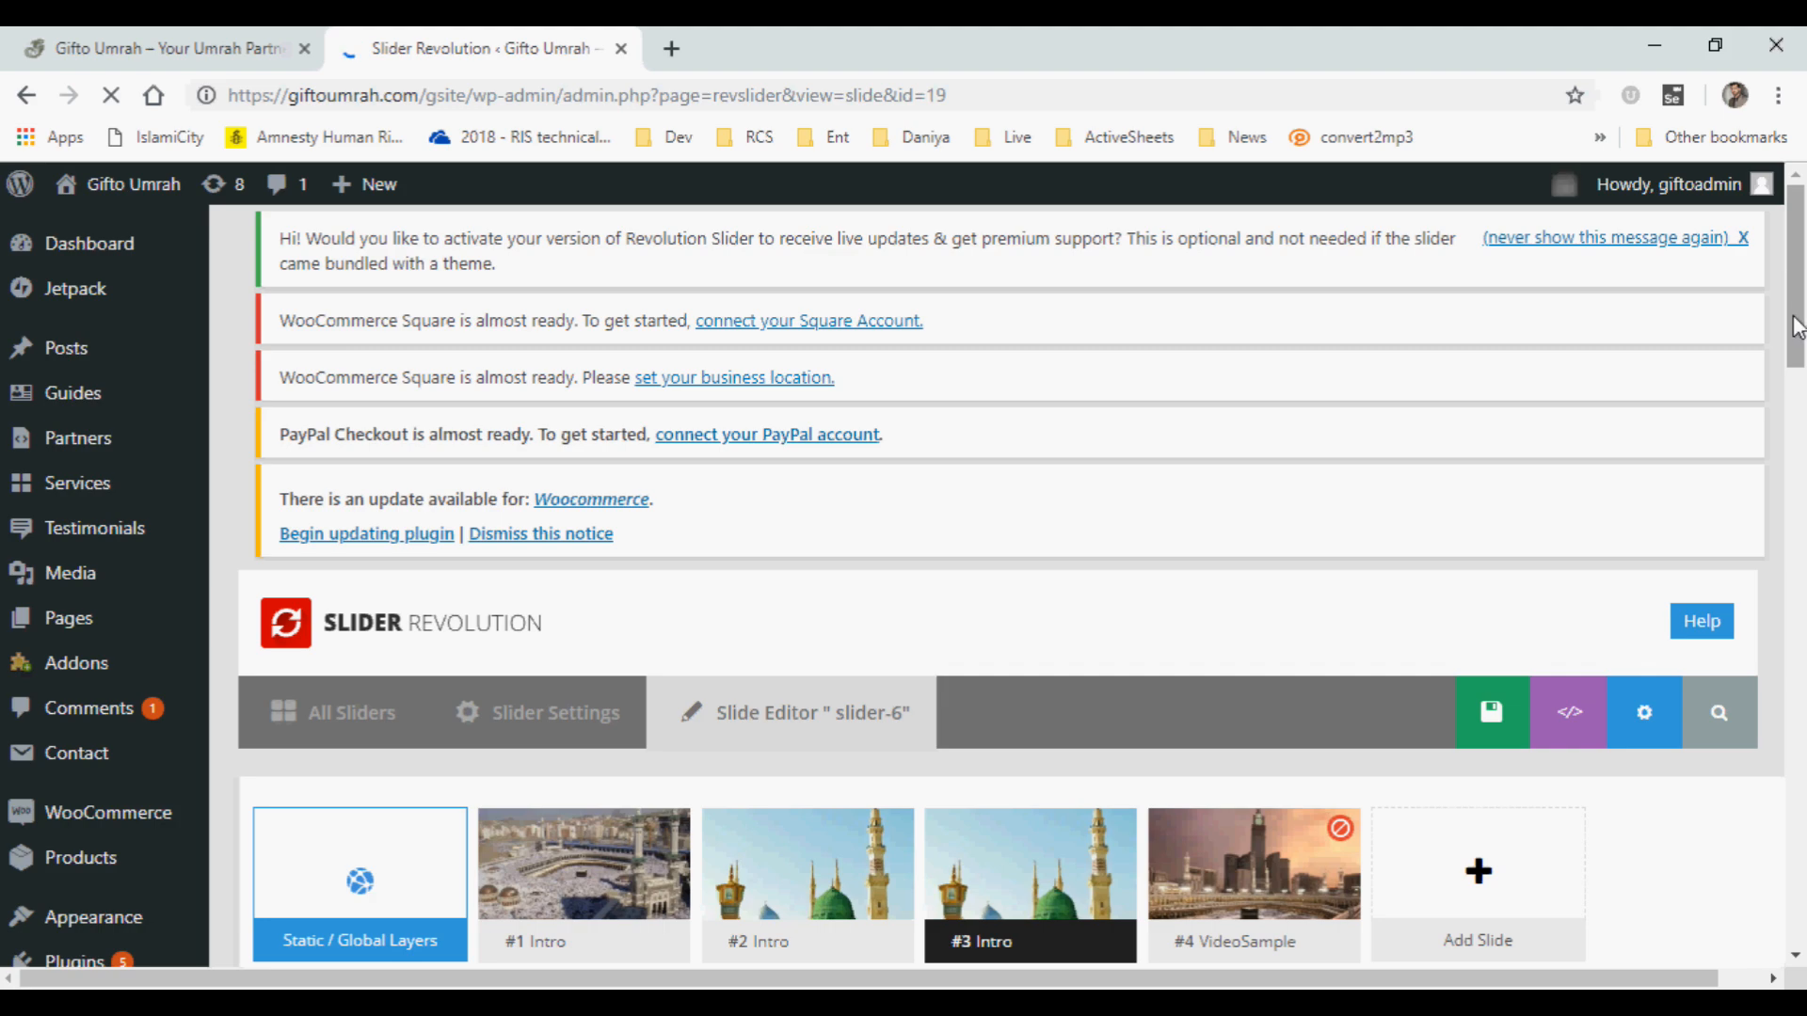
scroll(1797, 327, "down", 5)
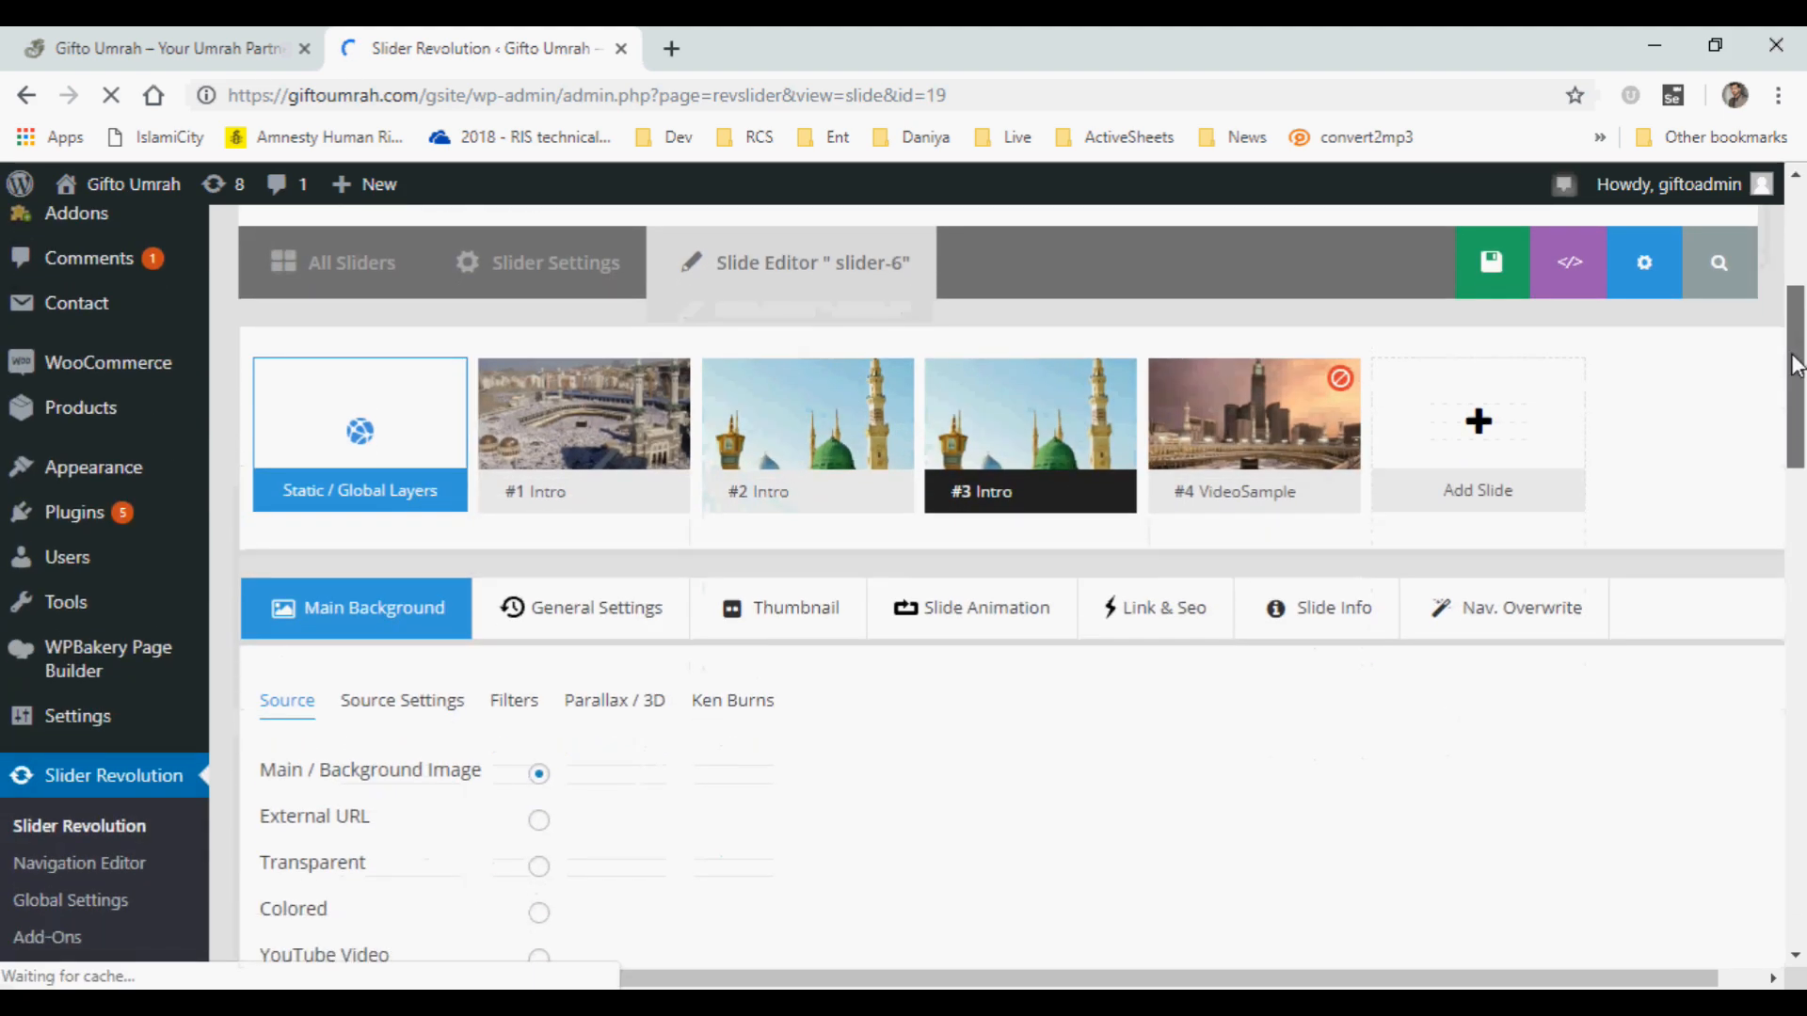
scroll(1798, 365, "down", 2)
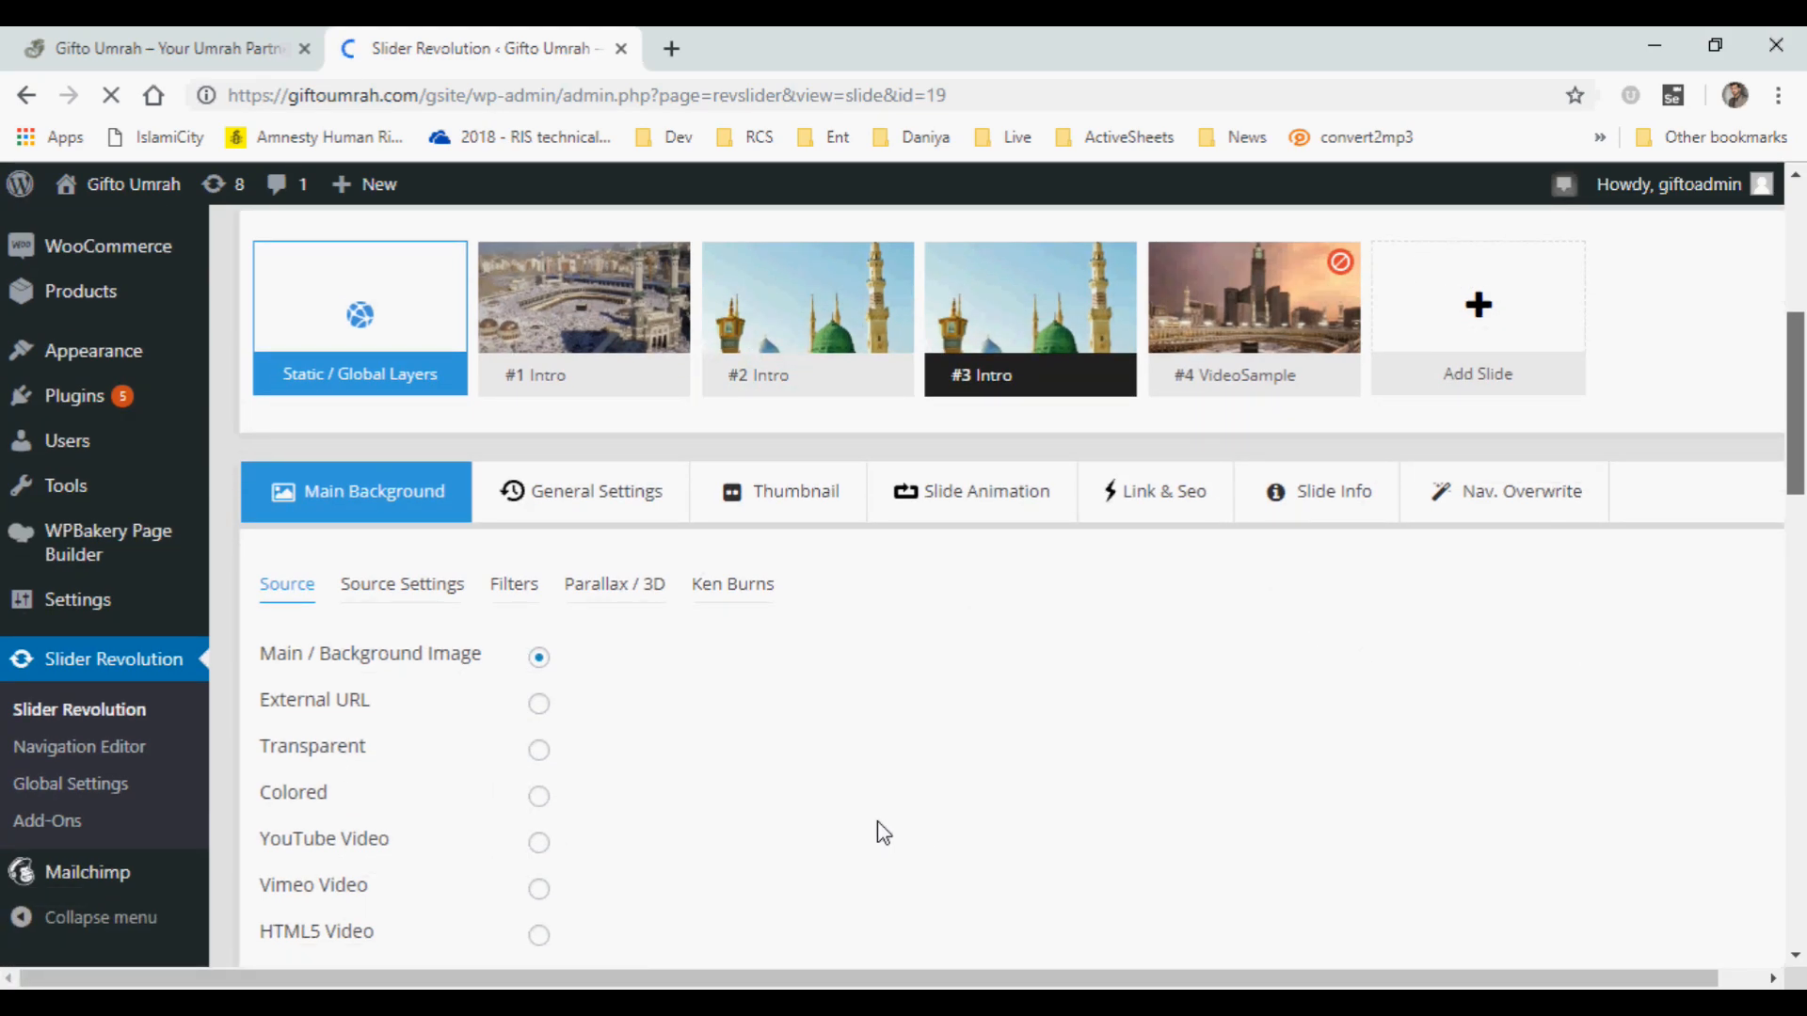
Switch to File Explorer, view the slider3 image in Photos, and close it to return to the slide editor in Chrome.
left_click(807, 860)
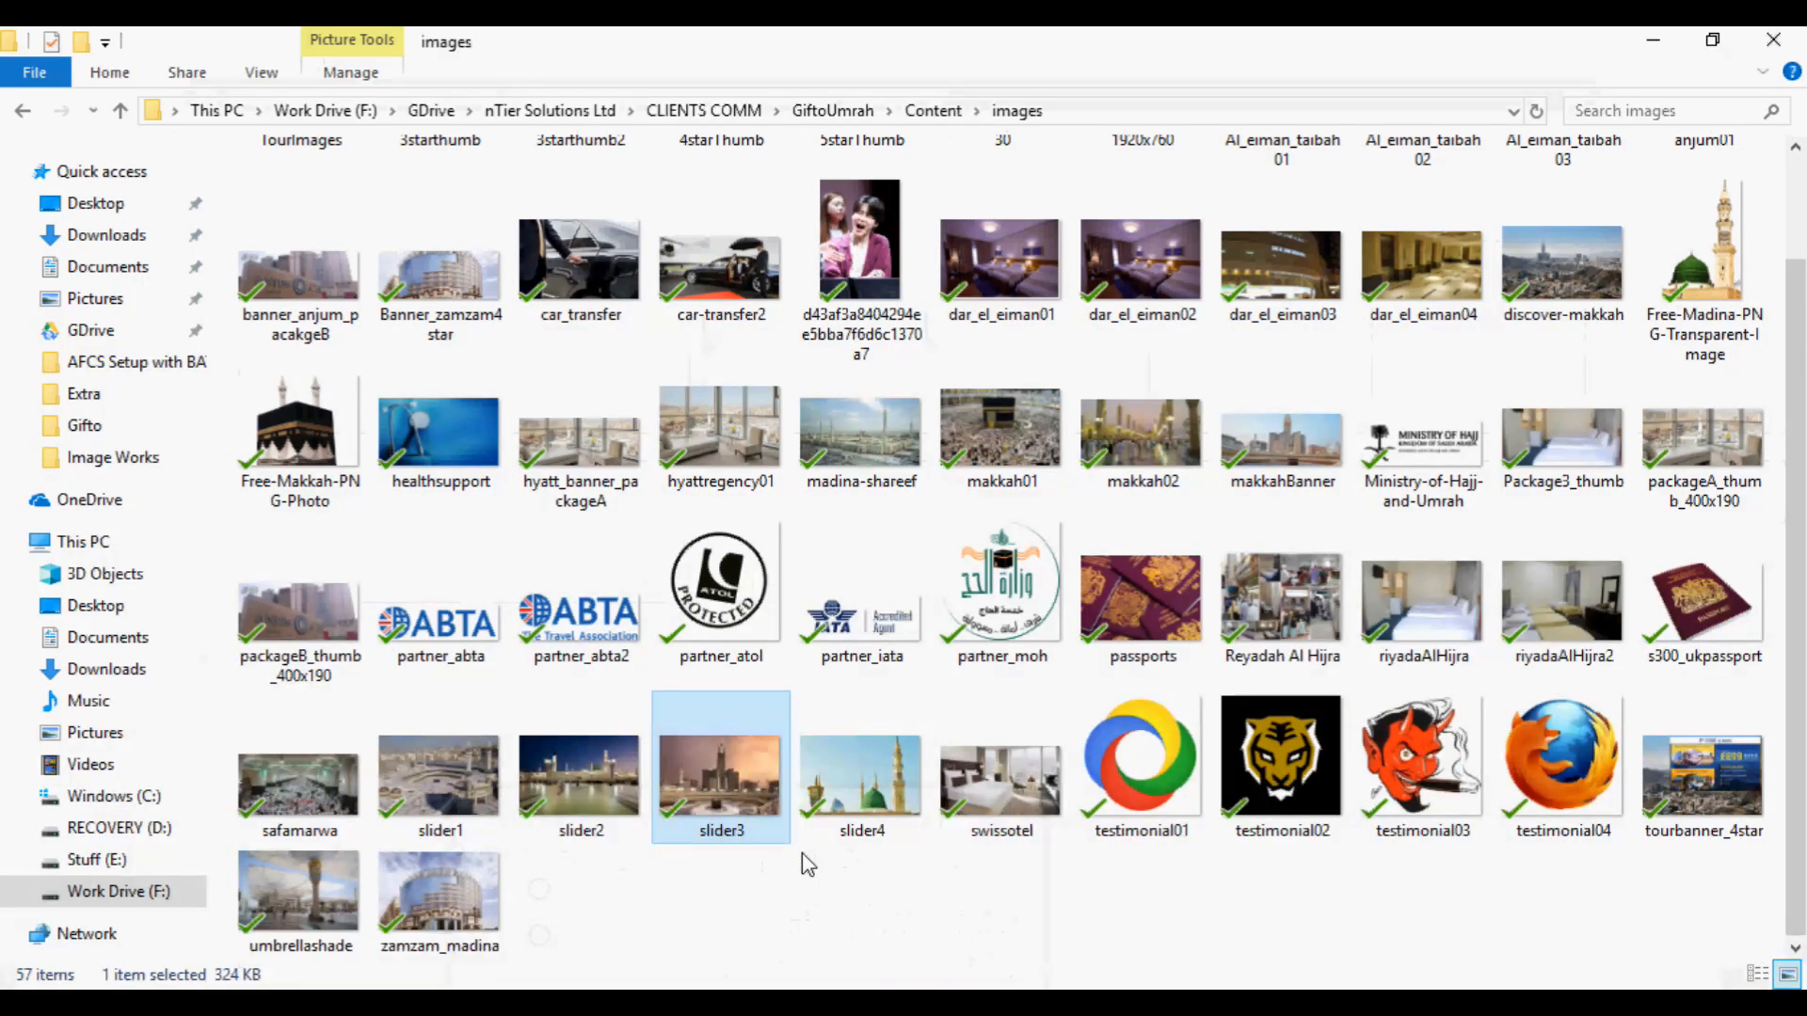
left_click(576, 825)
left_click(729, 787)
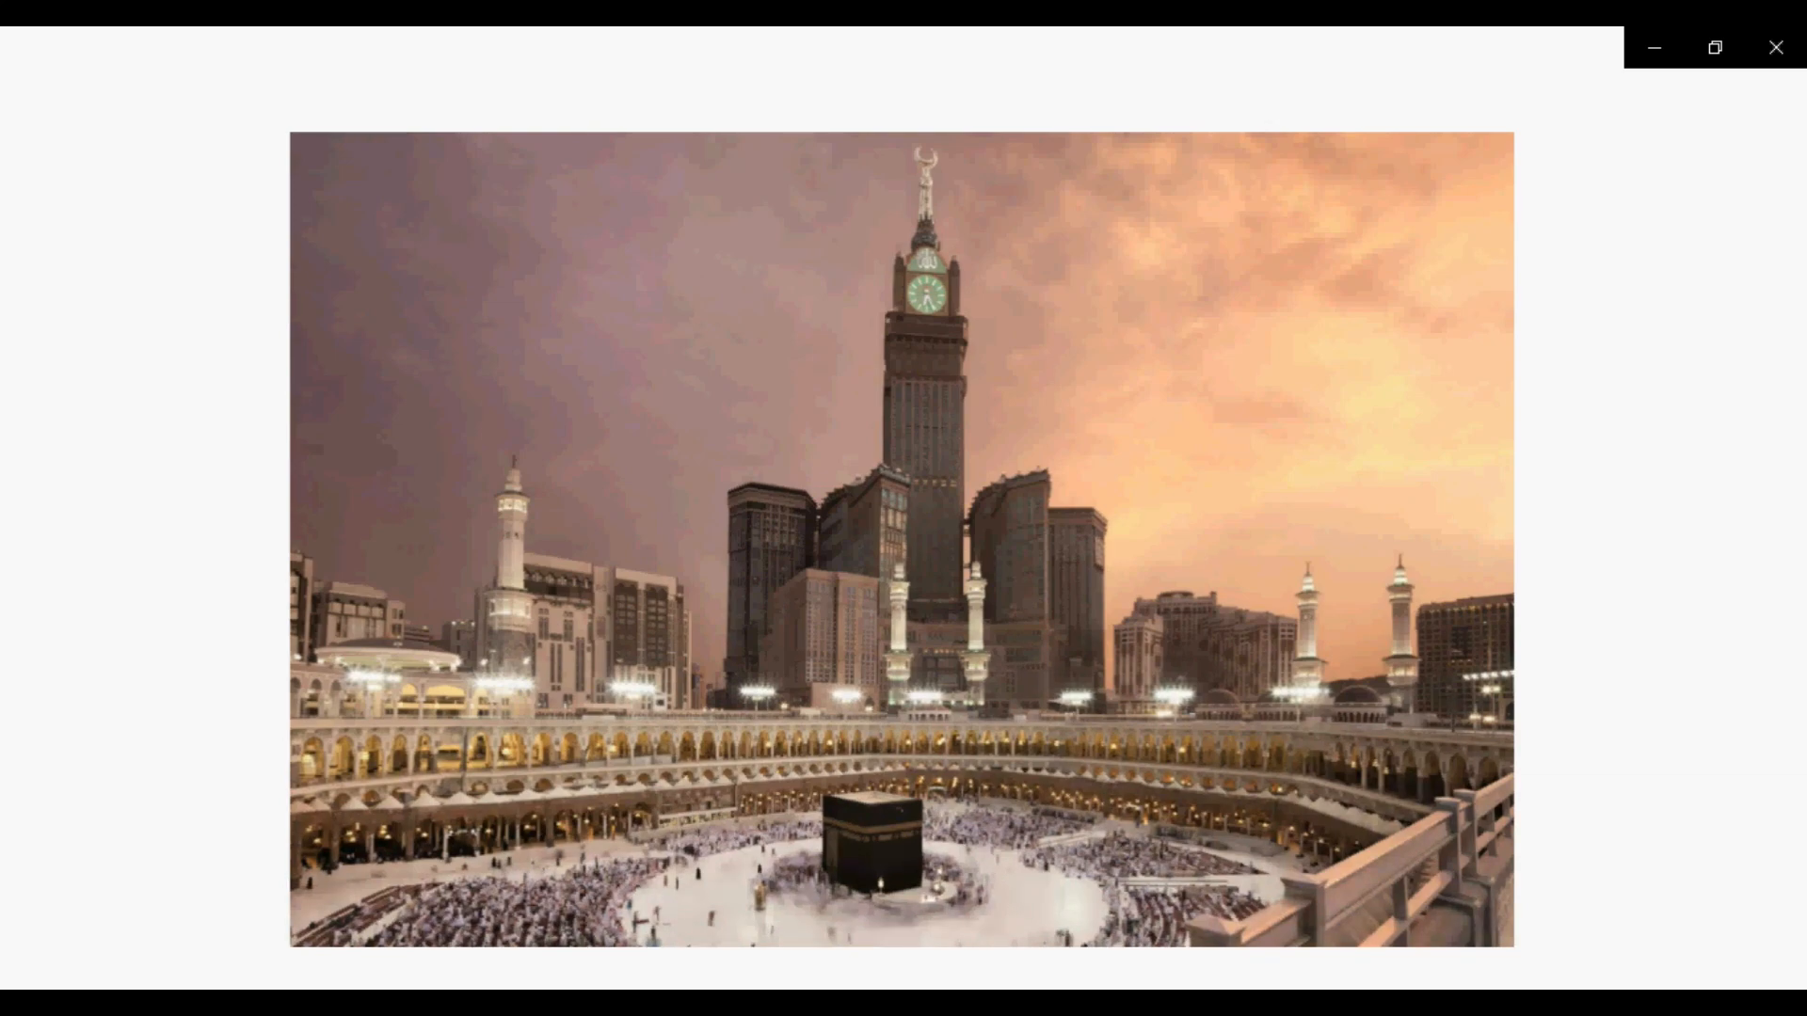
mouse_move(809, 1003)
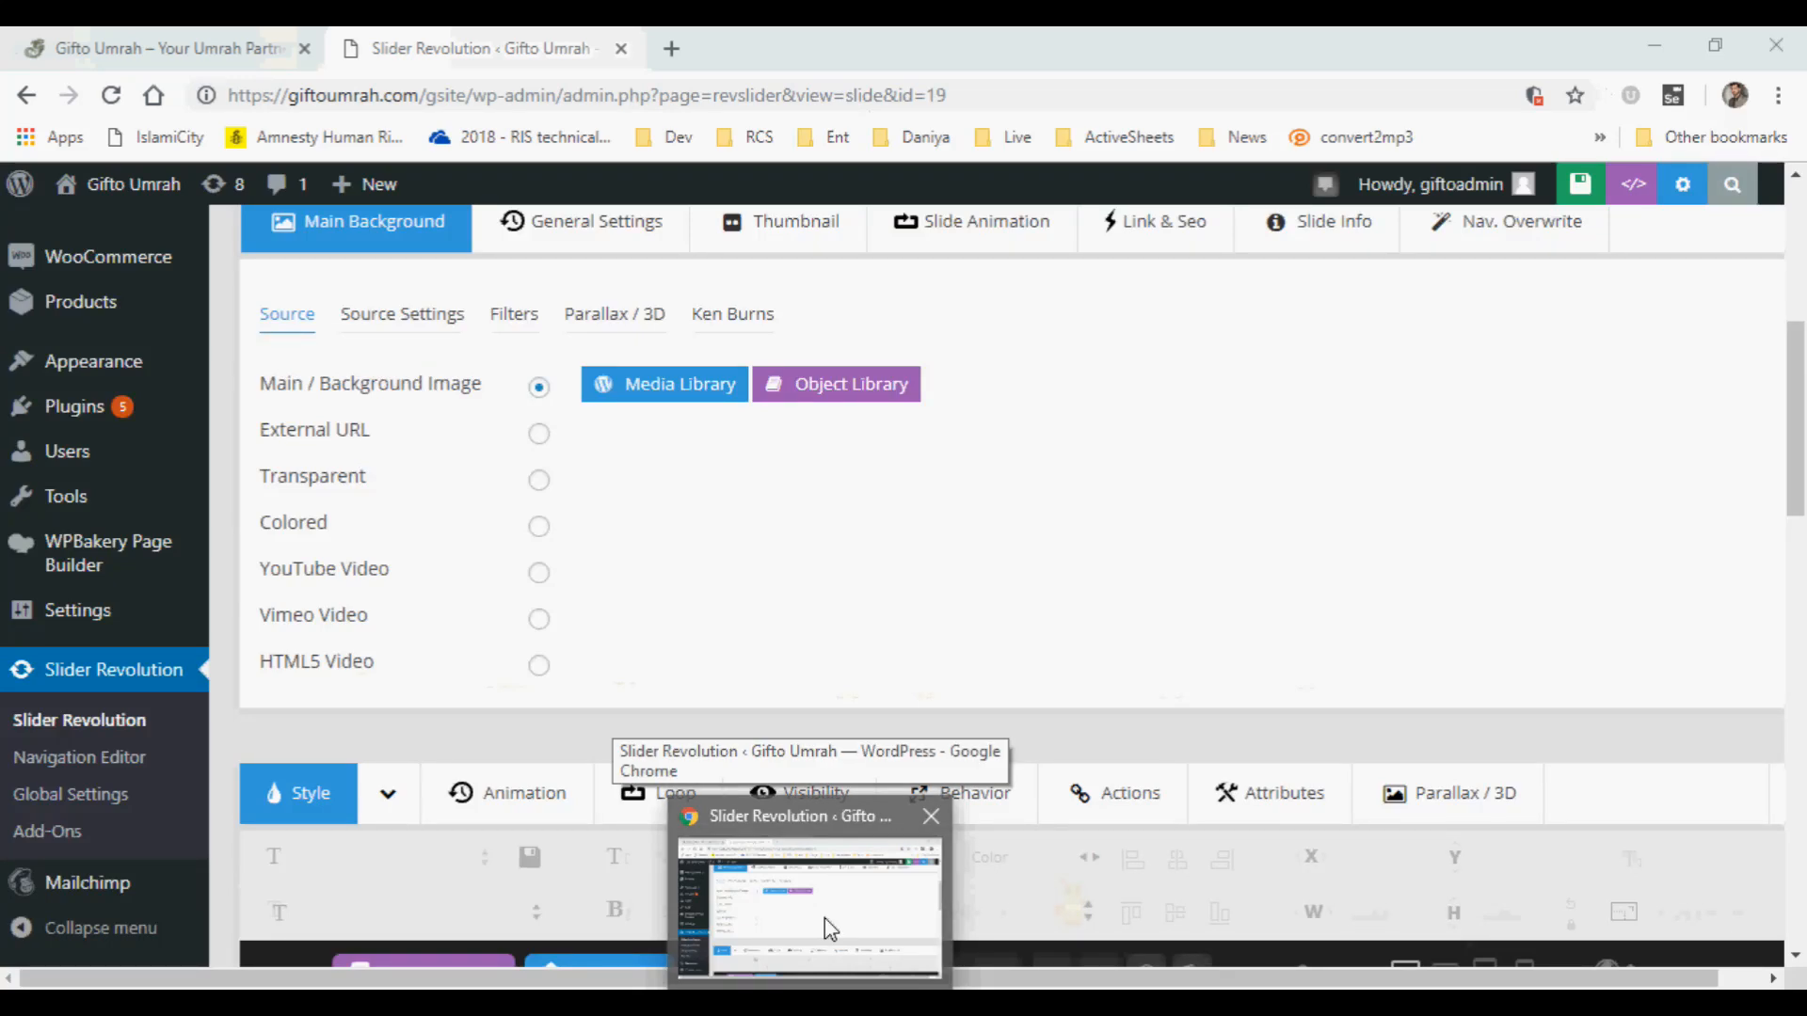
left_click(824, 917)
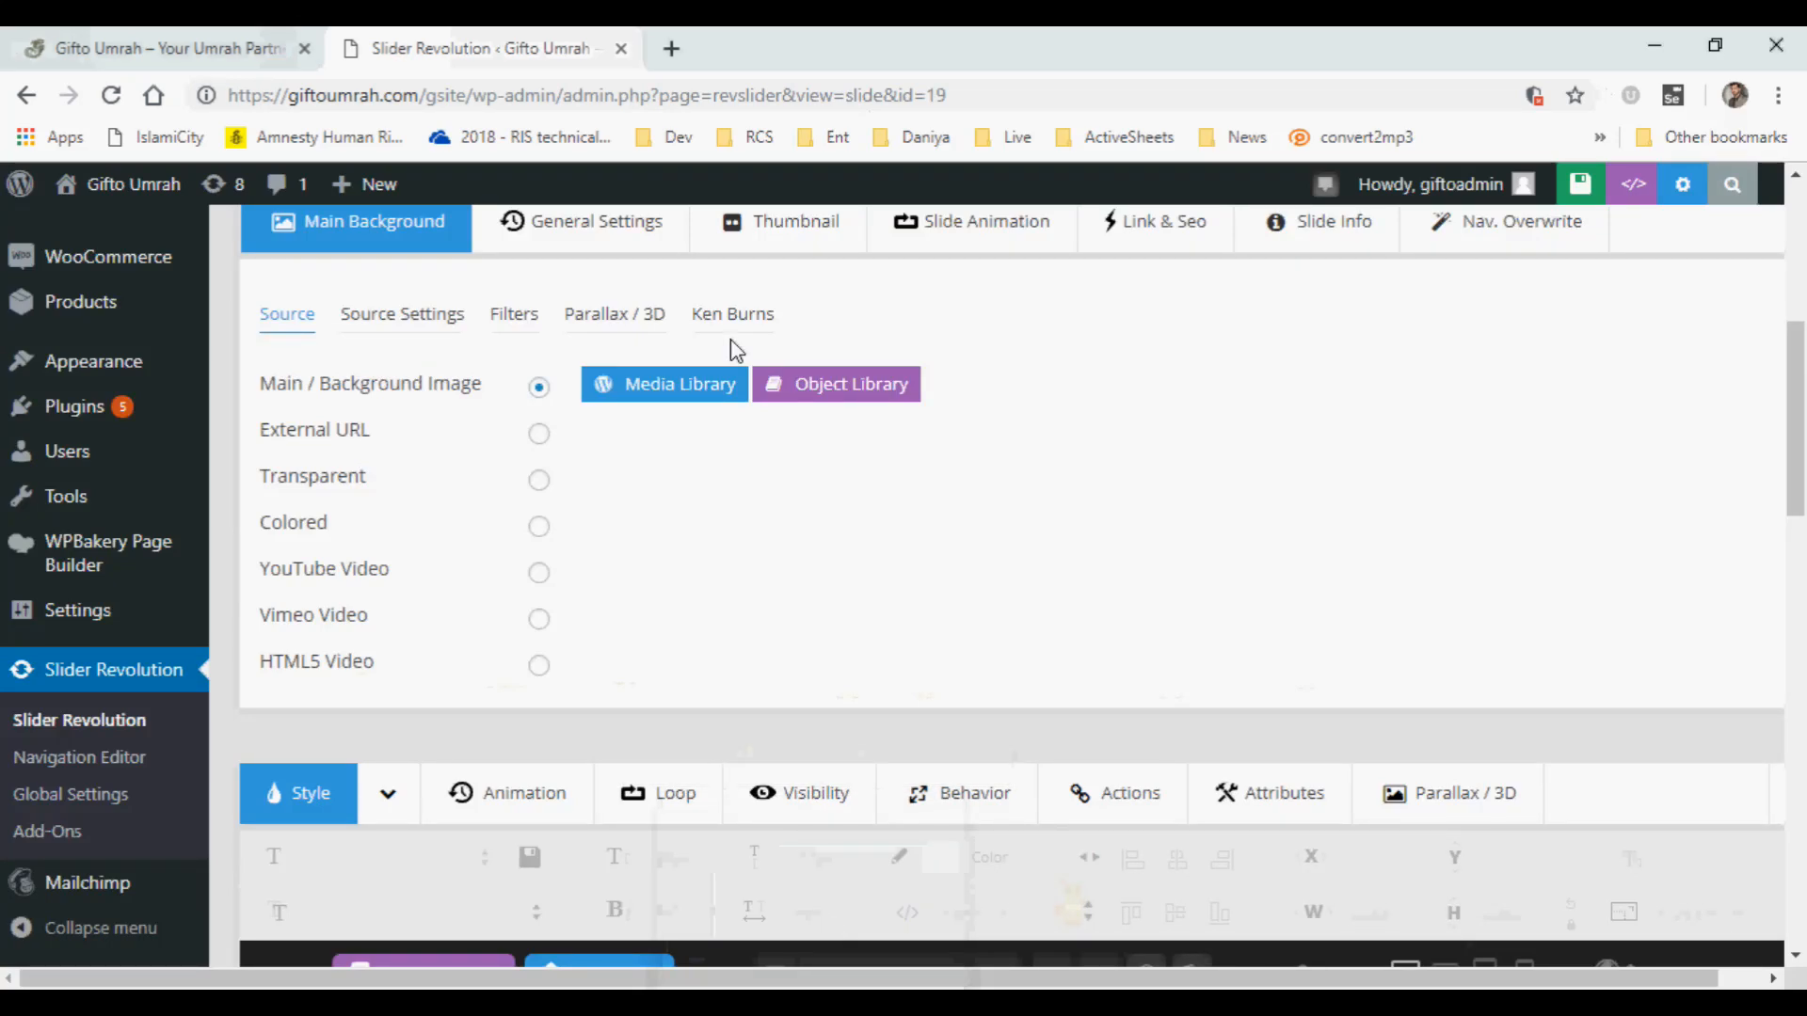
left_click(856, 1003)
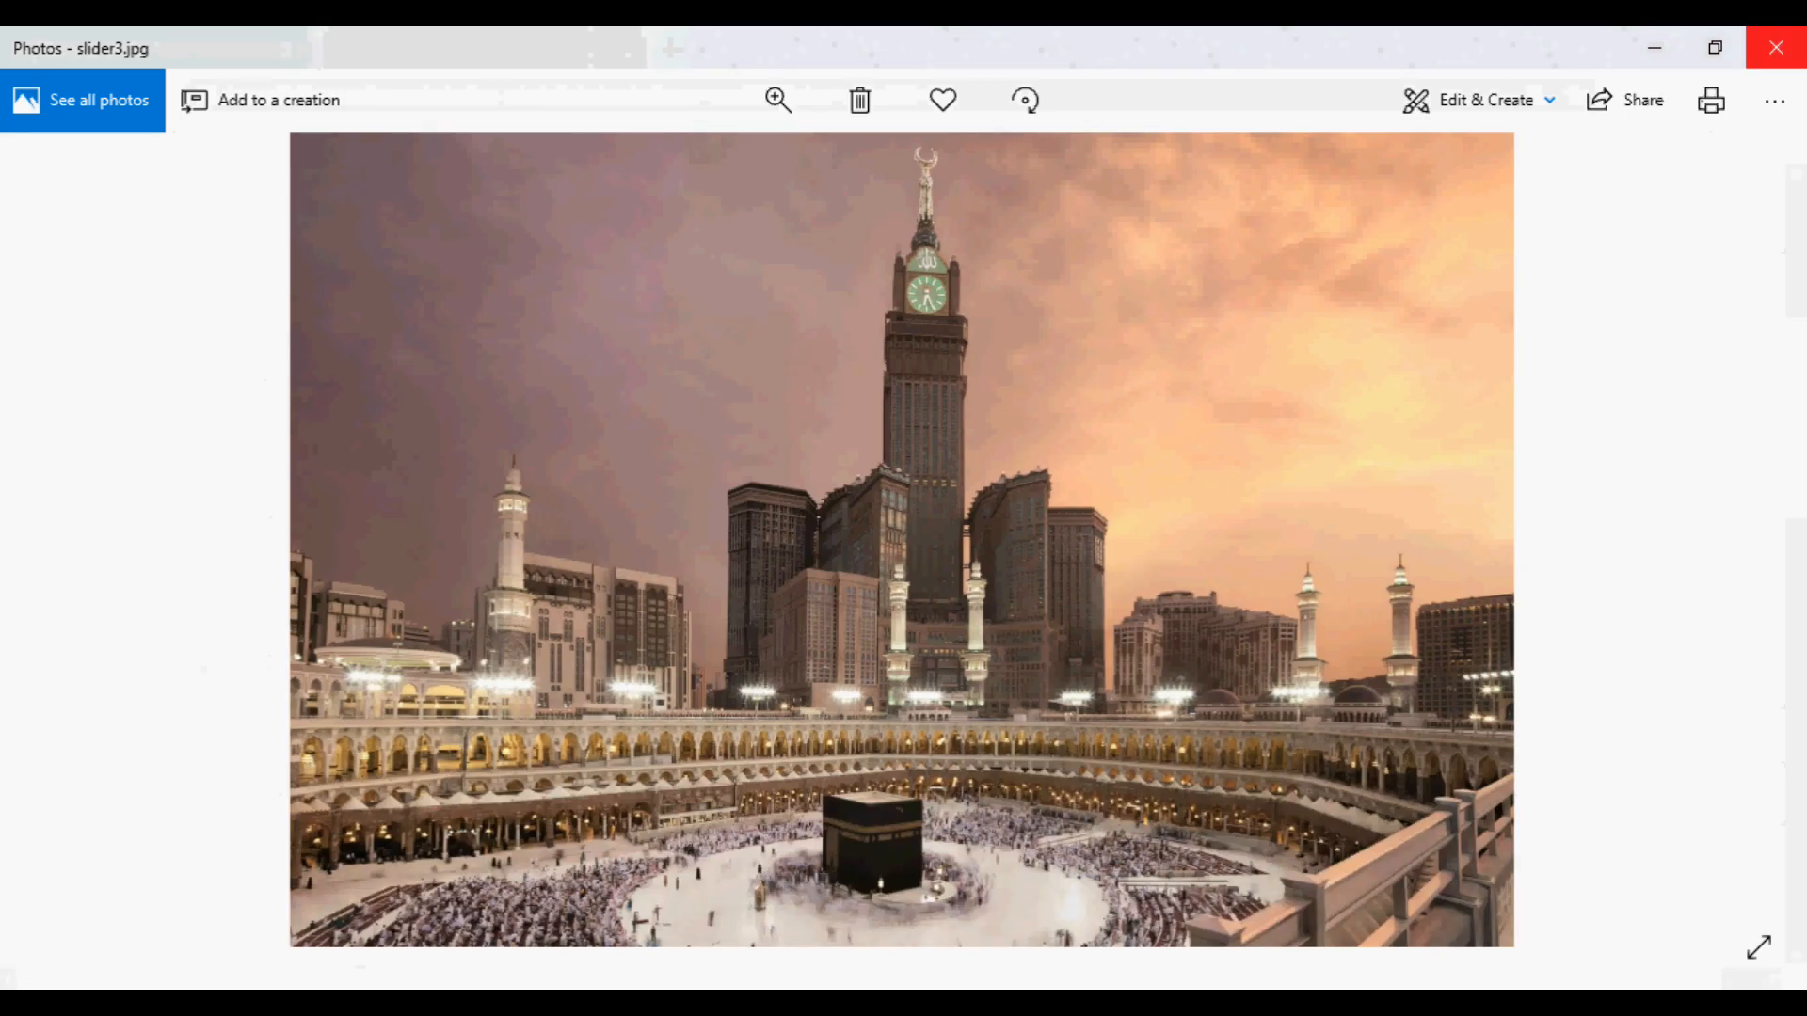
left_click(1777, 47)
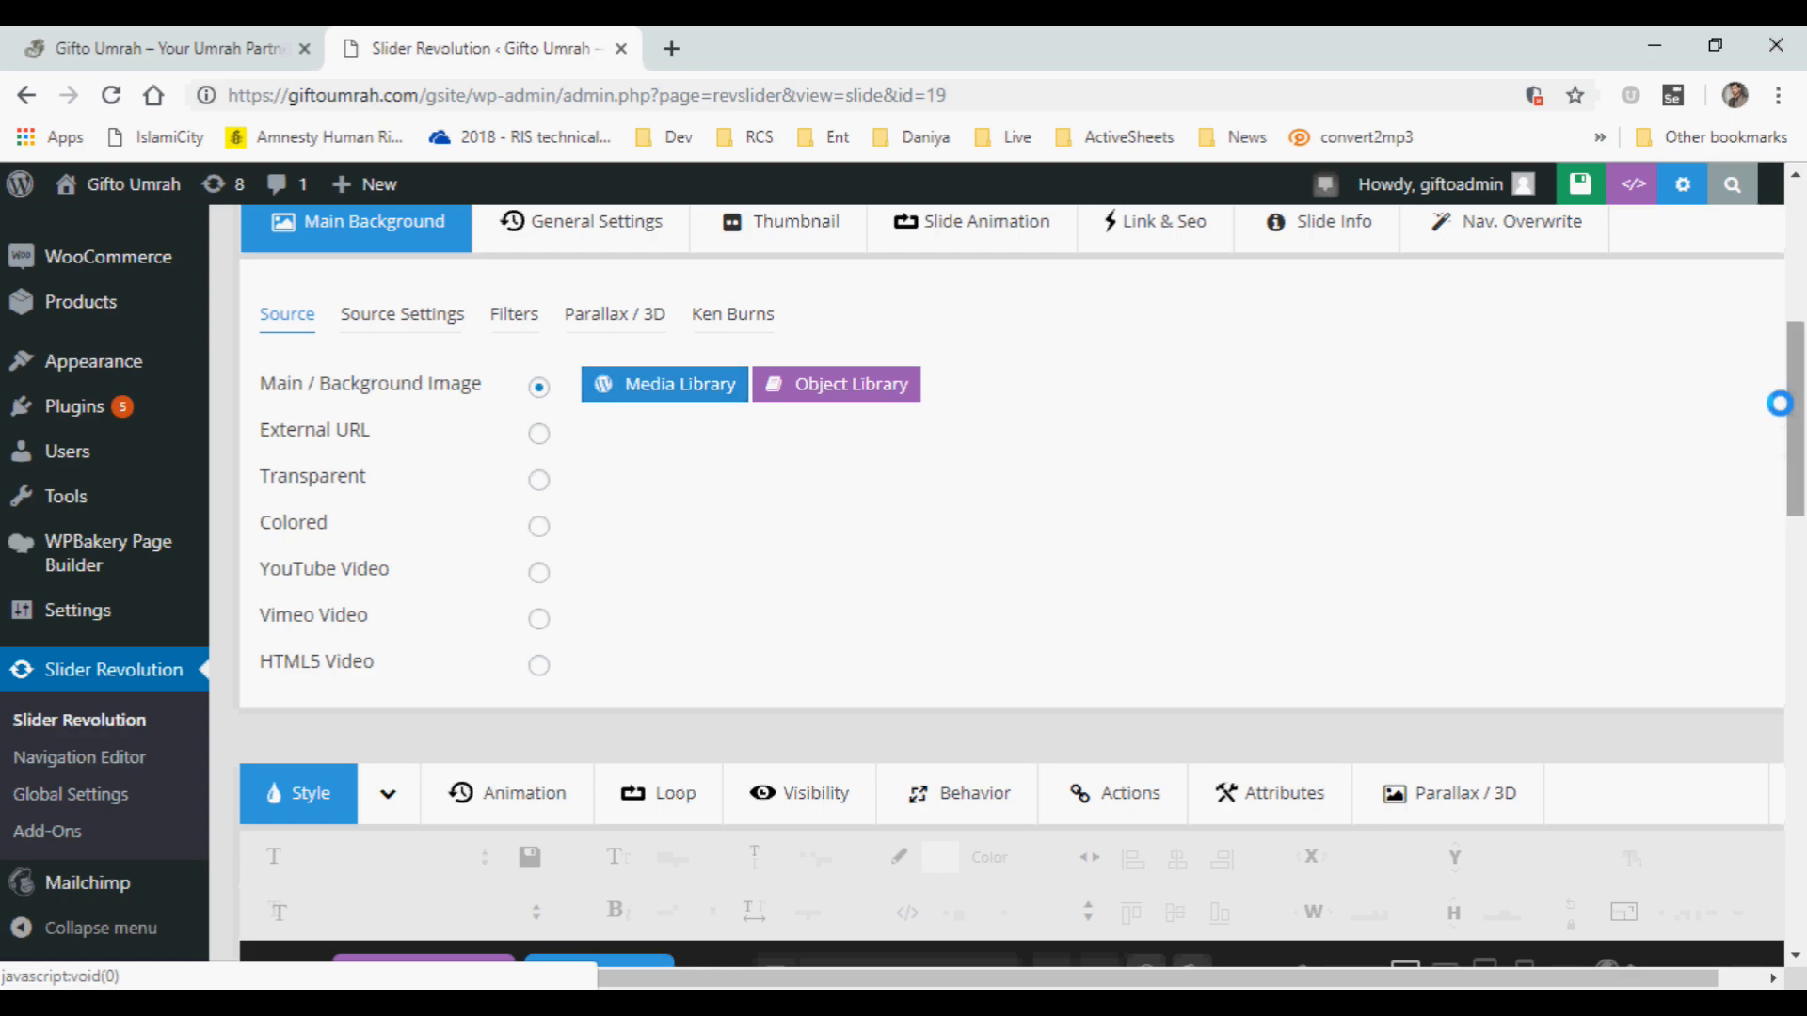
Upload slider3 from the GiftoUmrah images folder and insert it as slide #3's main background image.
left_click_drag(1786, 433, 1794, 363)
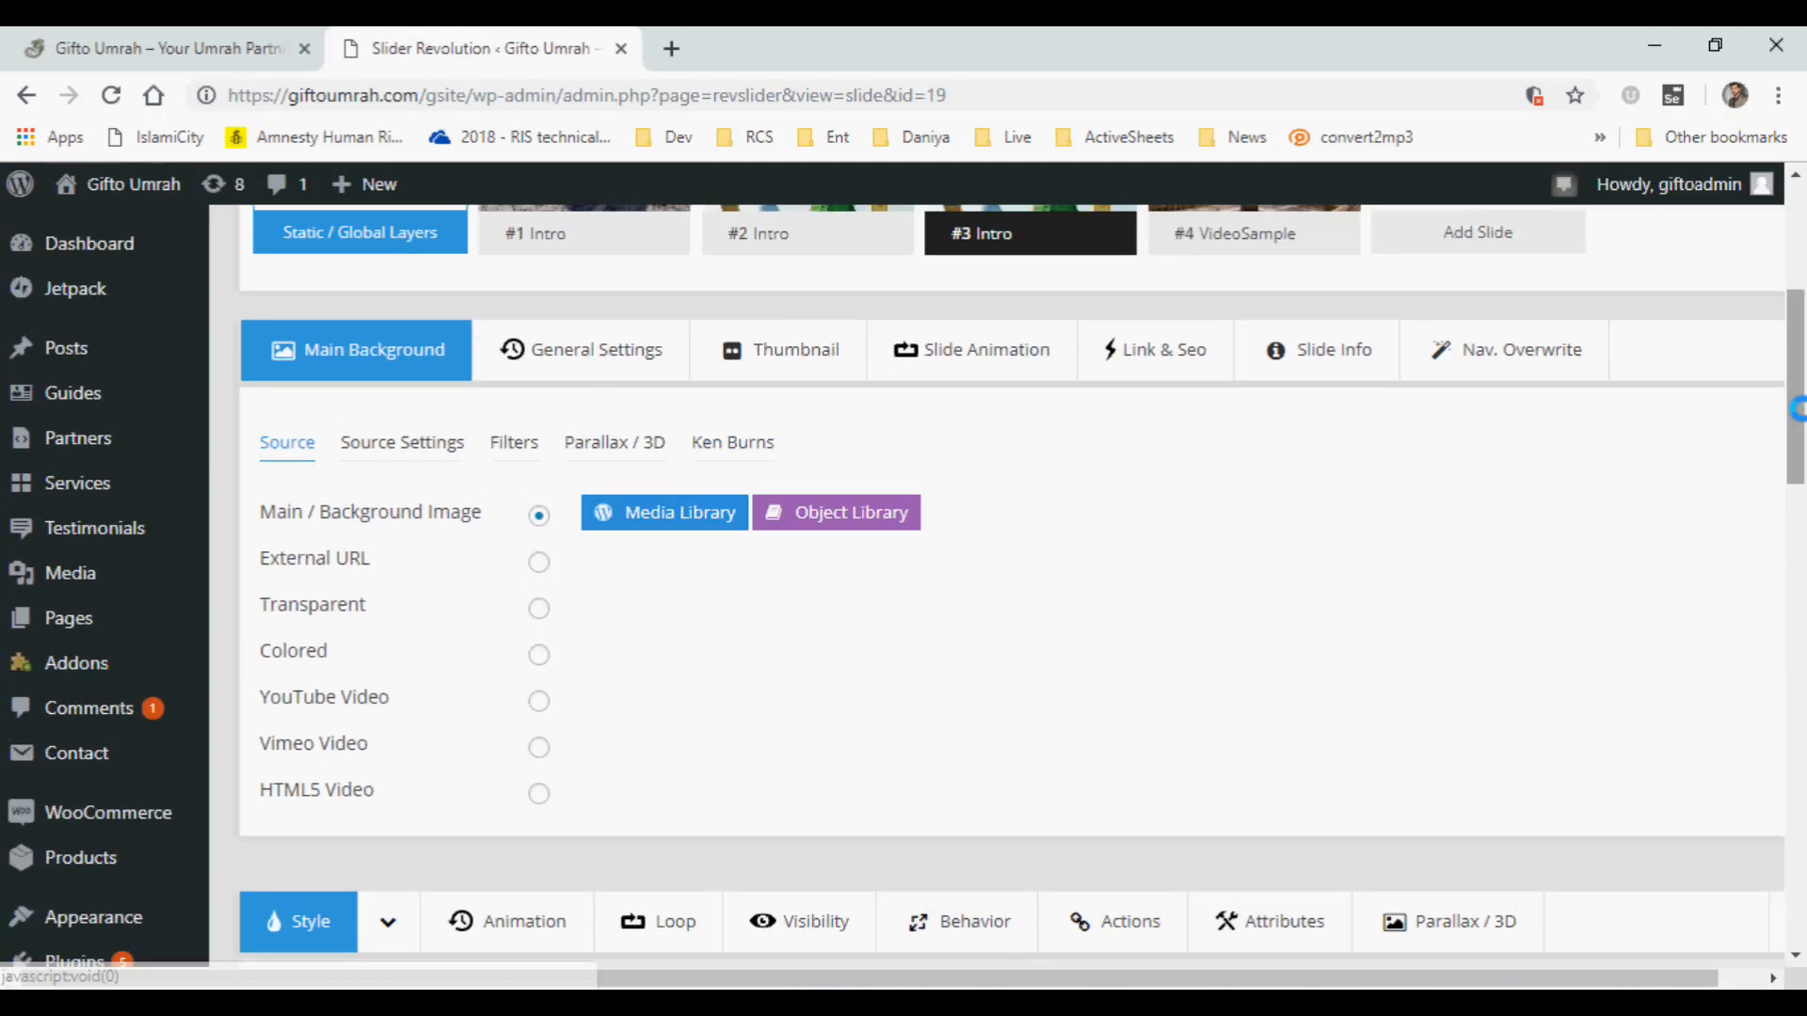
scroll(912, 275, "up", 1)
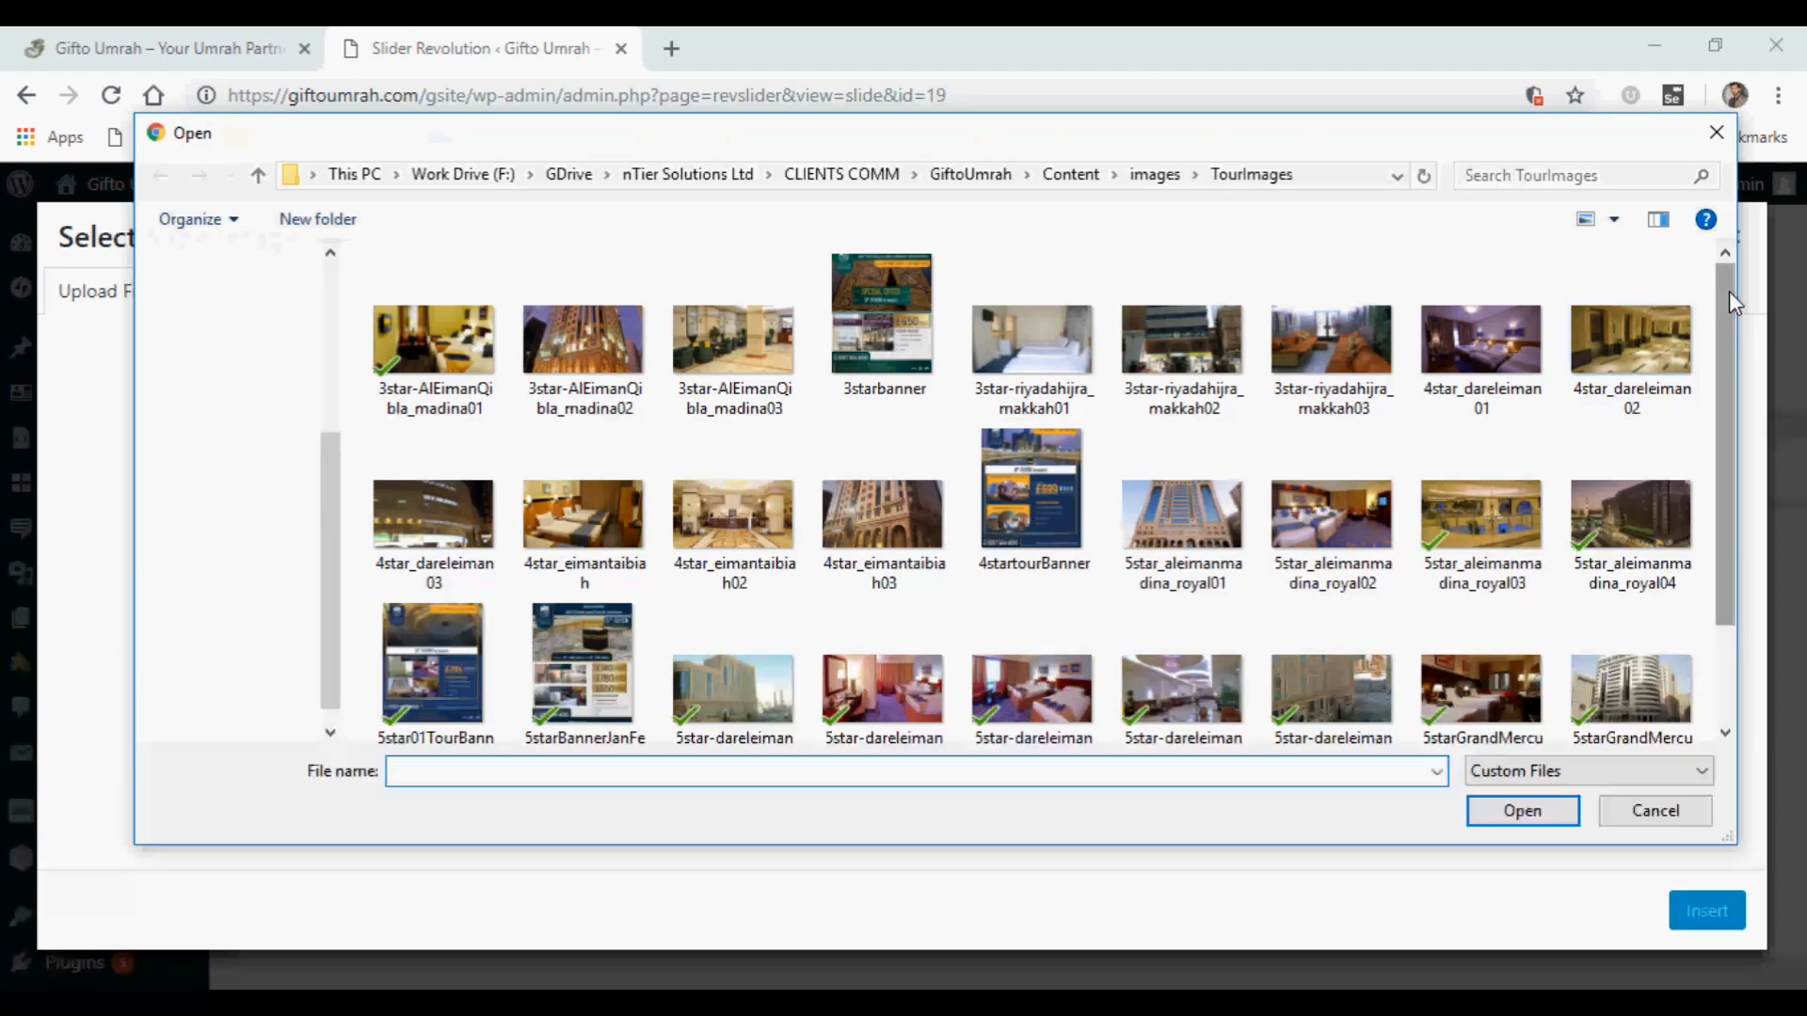
left_click_drag(1729, 291, 1717, 501)
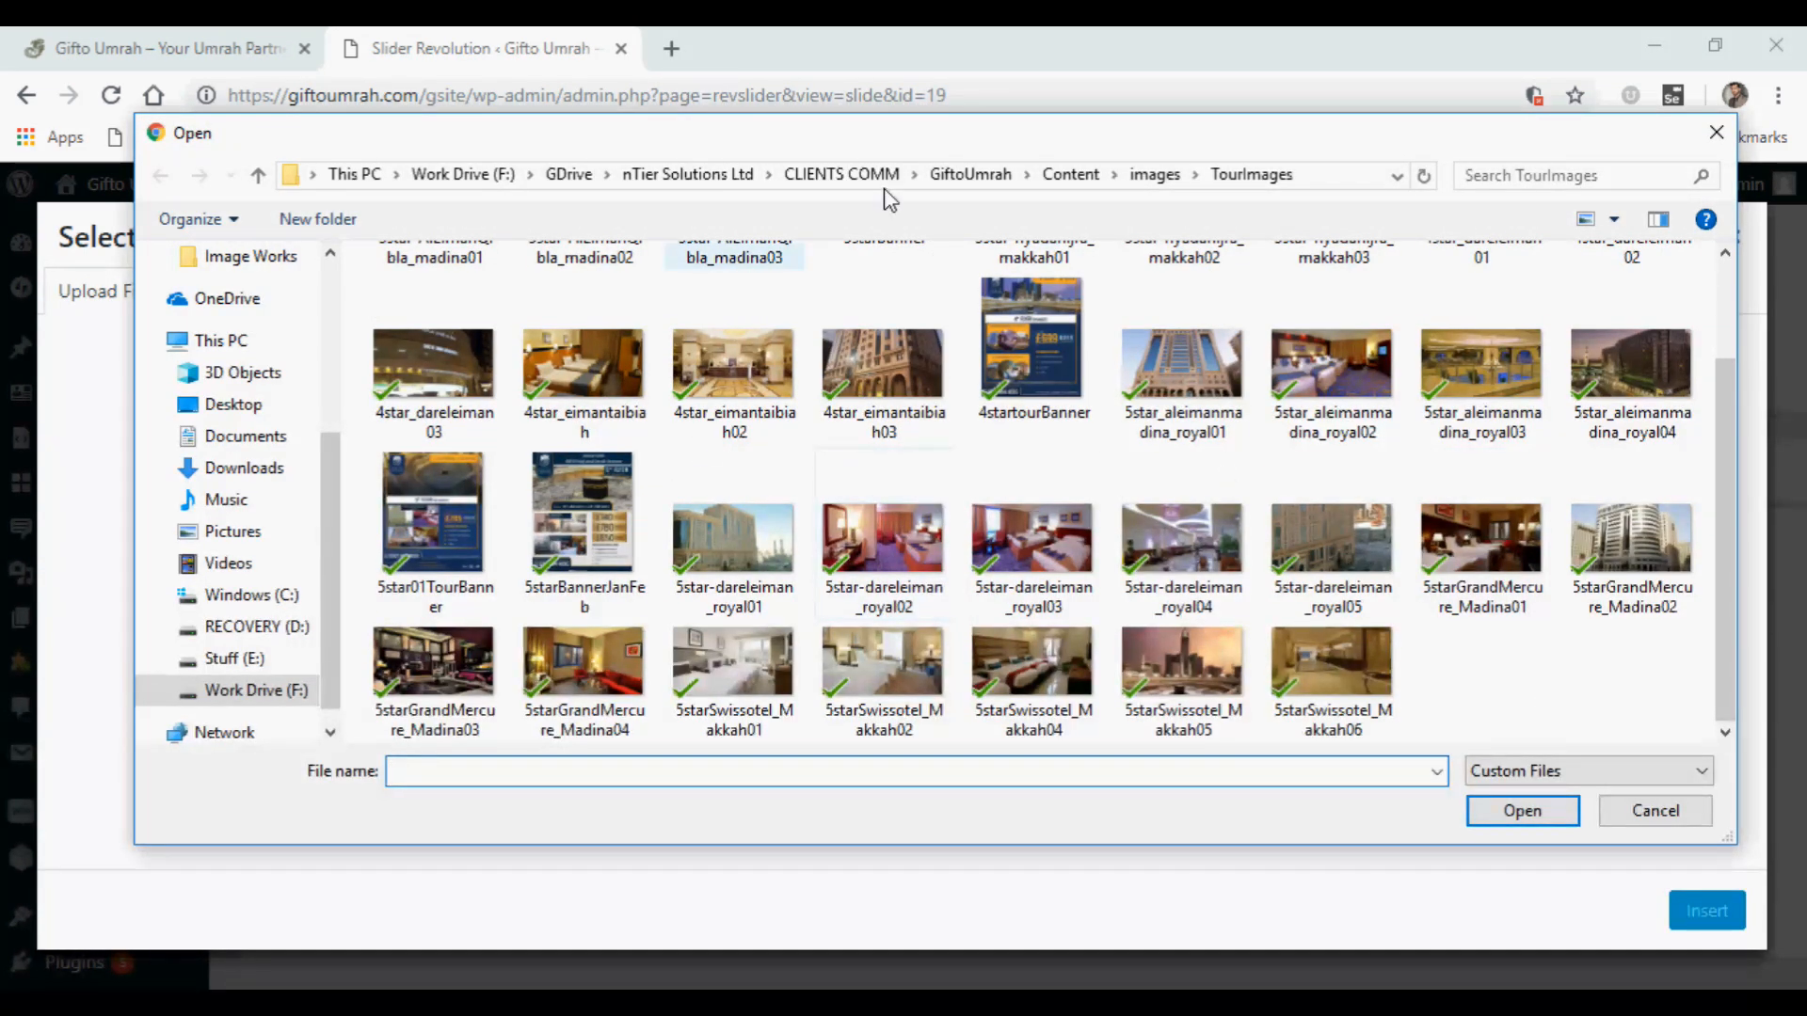
left_click(1164, 176)
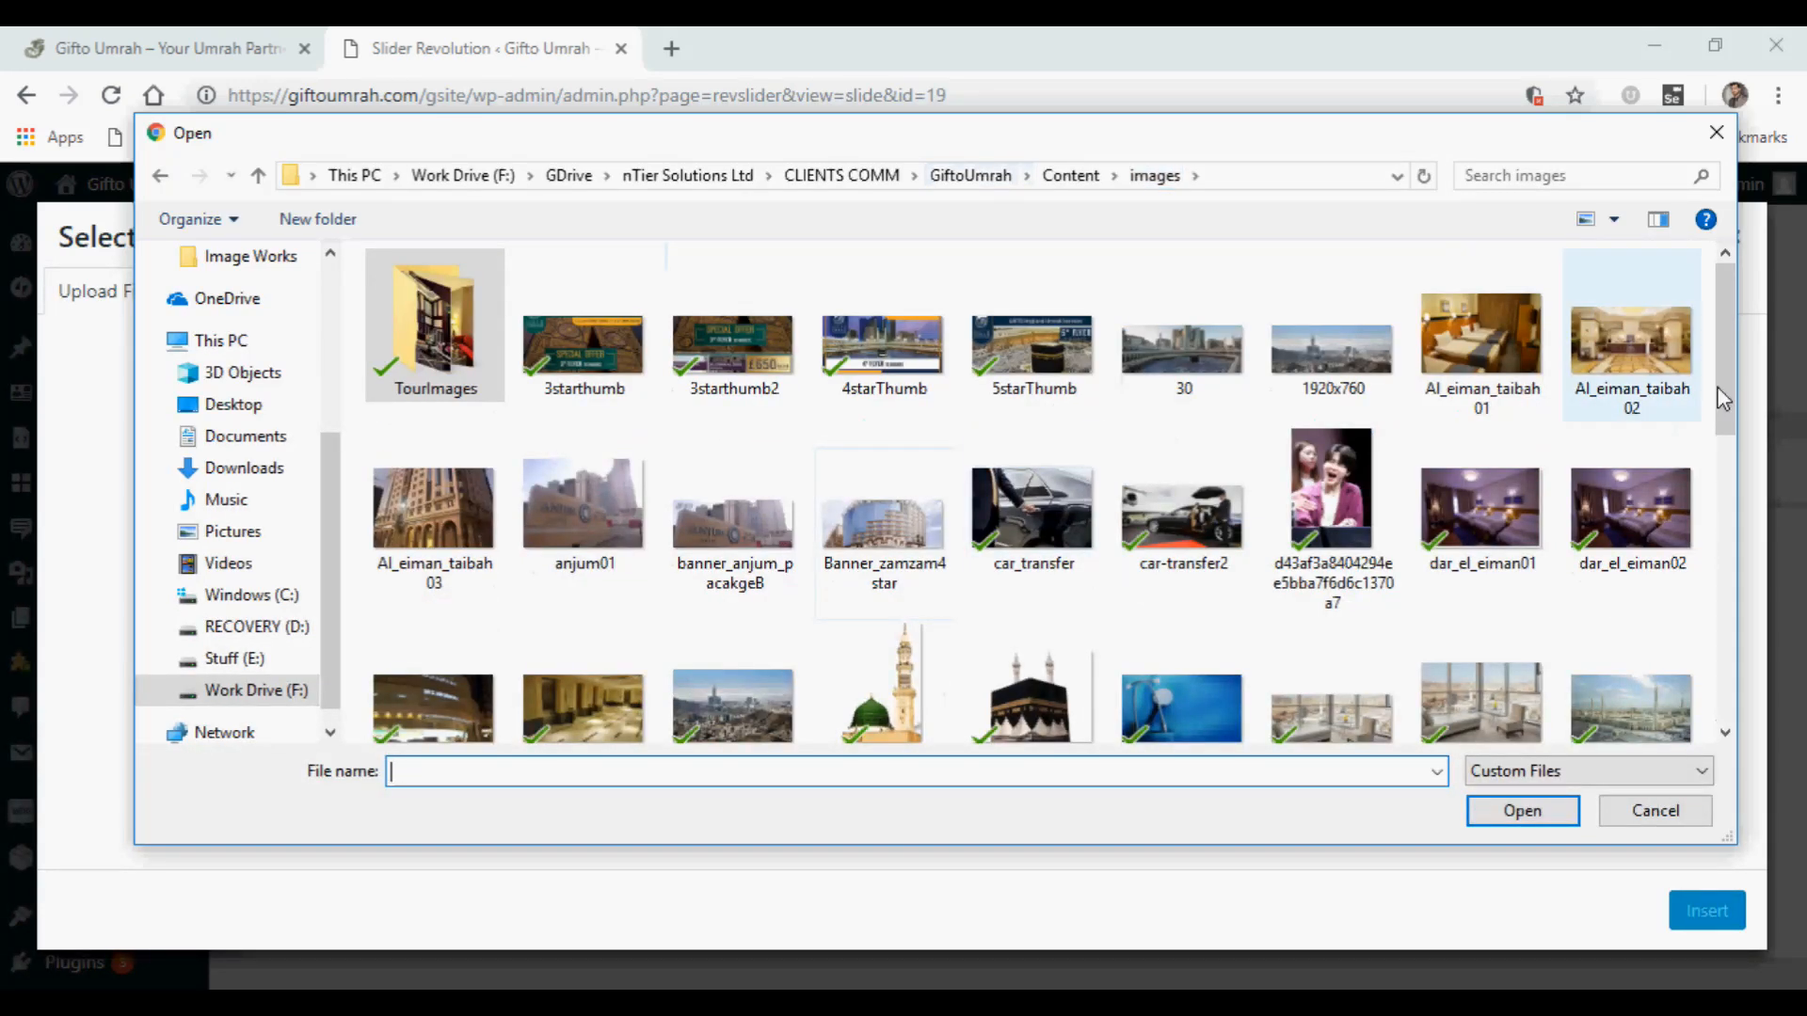
left_click_drag(1730, 353, 1712, 562)
left_click(744, 567)
double_click(743, 567)
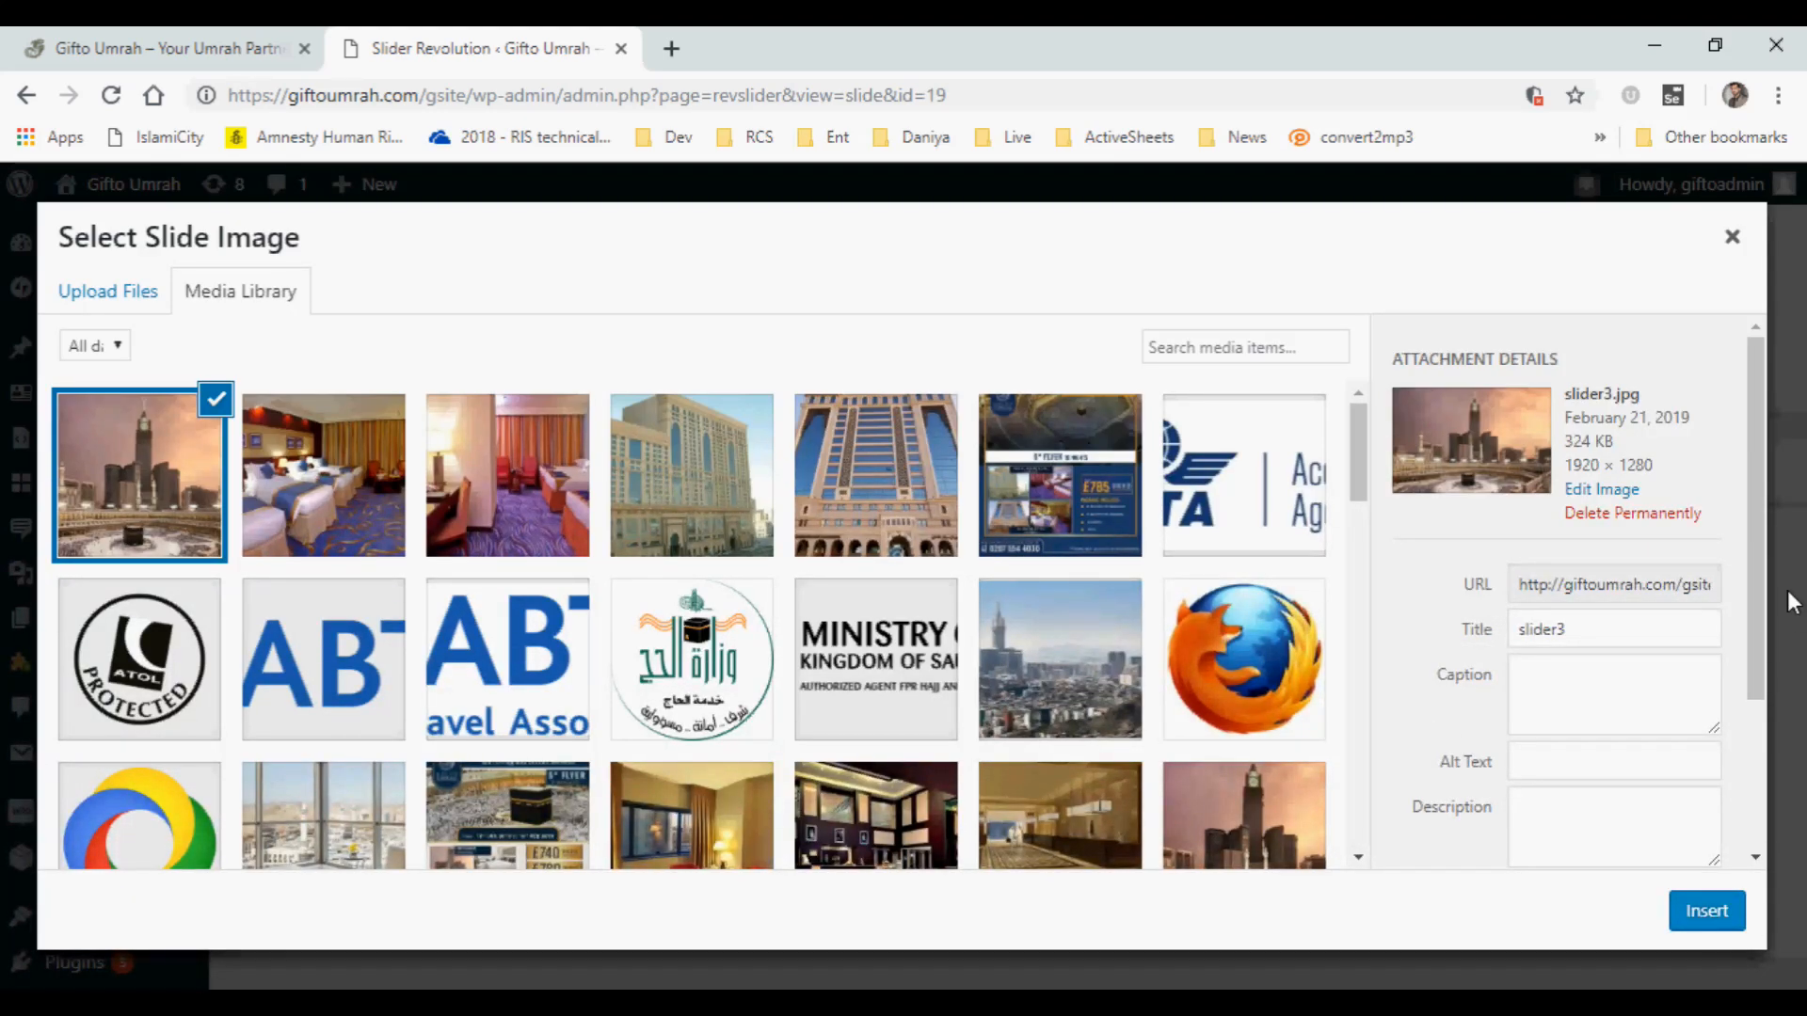
left_click_drag(1758, 587, 1754, 719)
left_click(1677, 908)
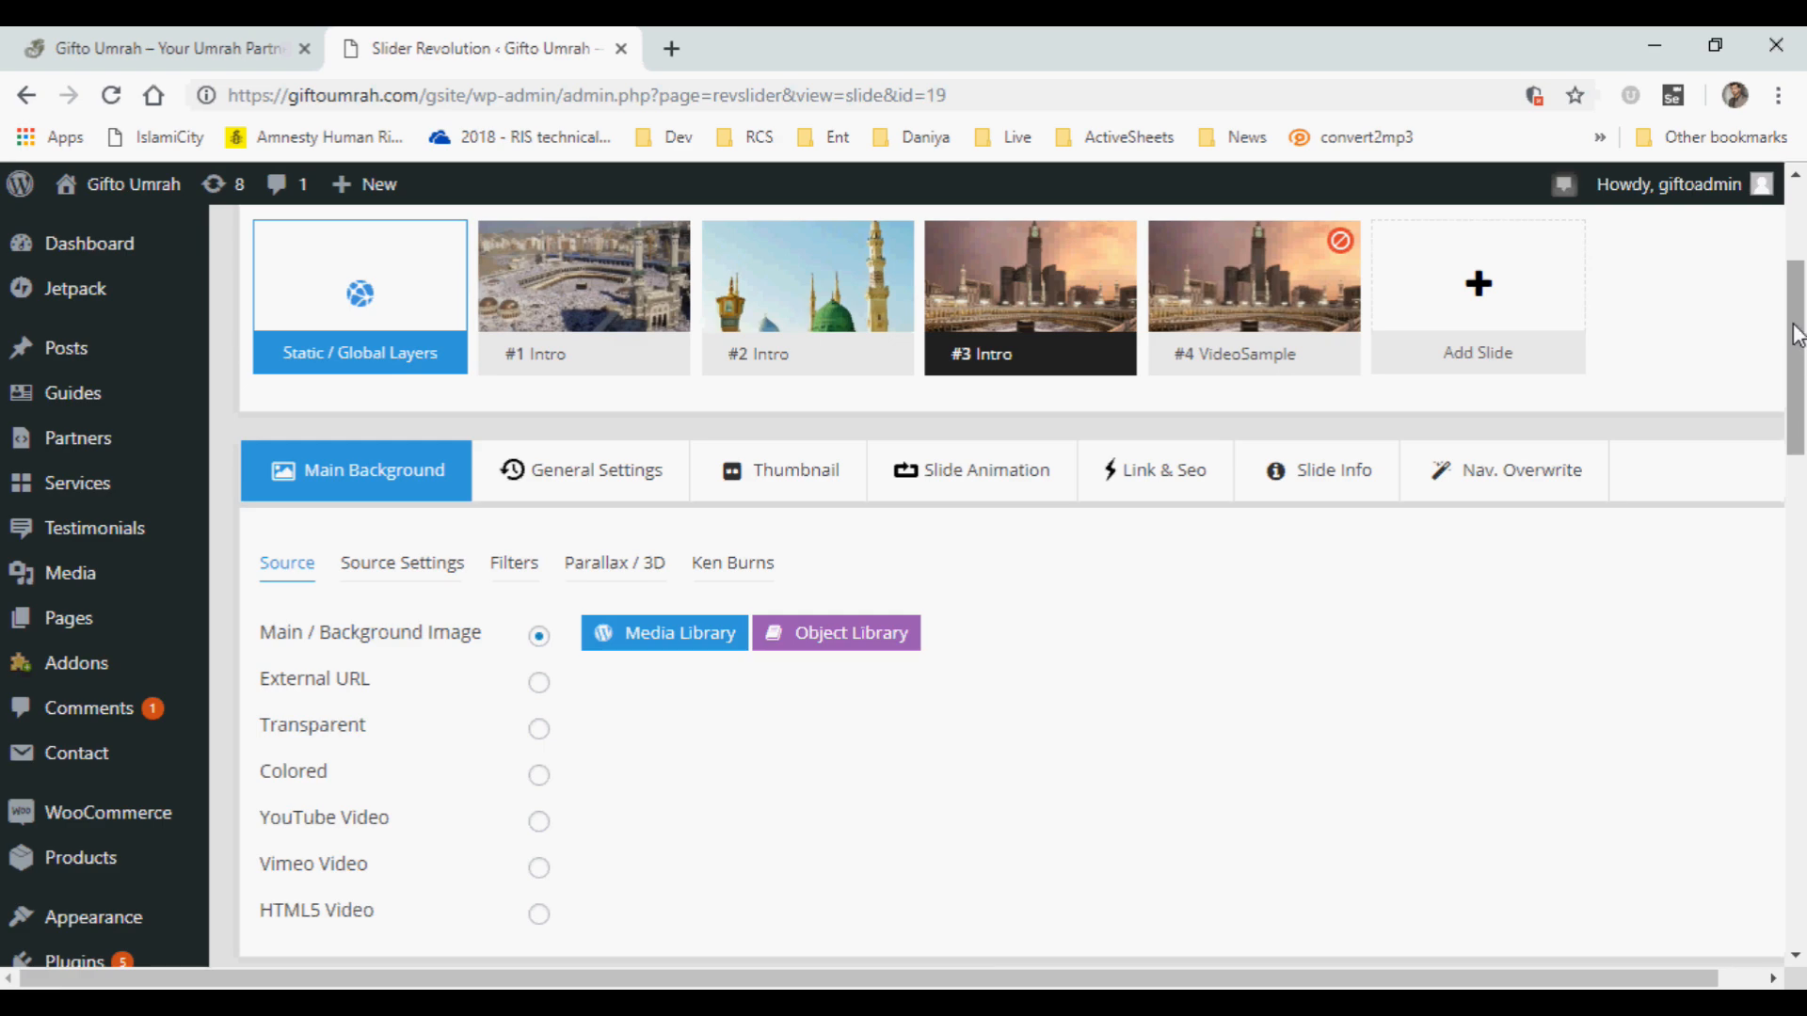
Replace slide #3's headline "The Perfect Pilgrimage" with "Bliss, Blessings and Holiness" and apply the text.
left_click_drag(1798, 334, 1800, 654)
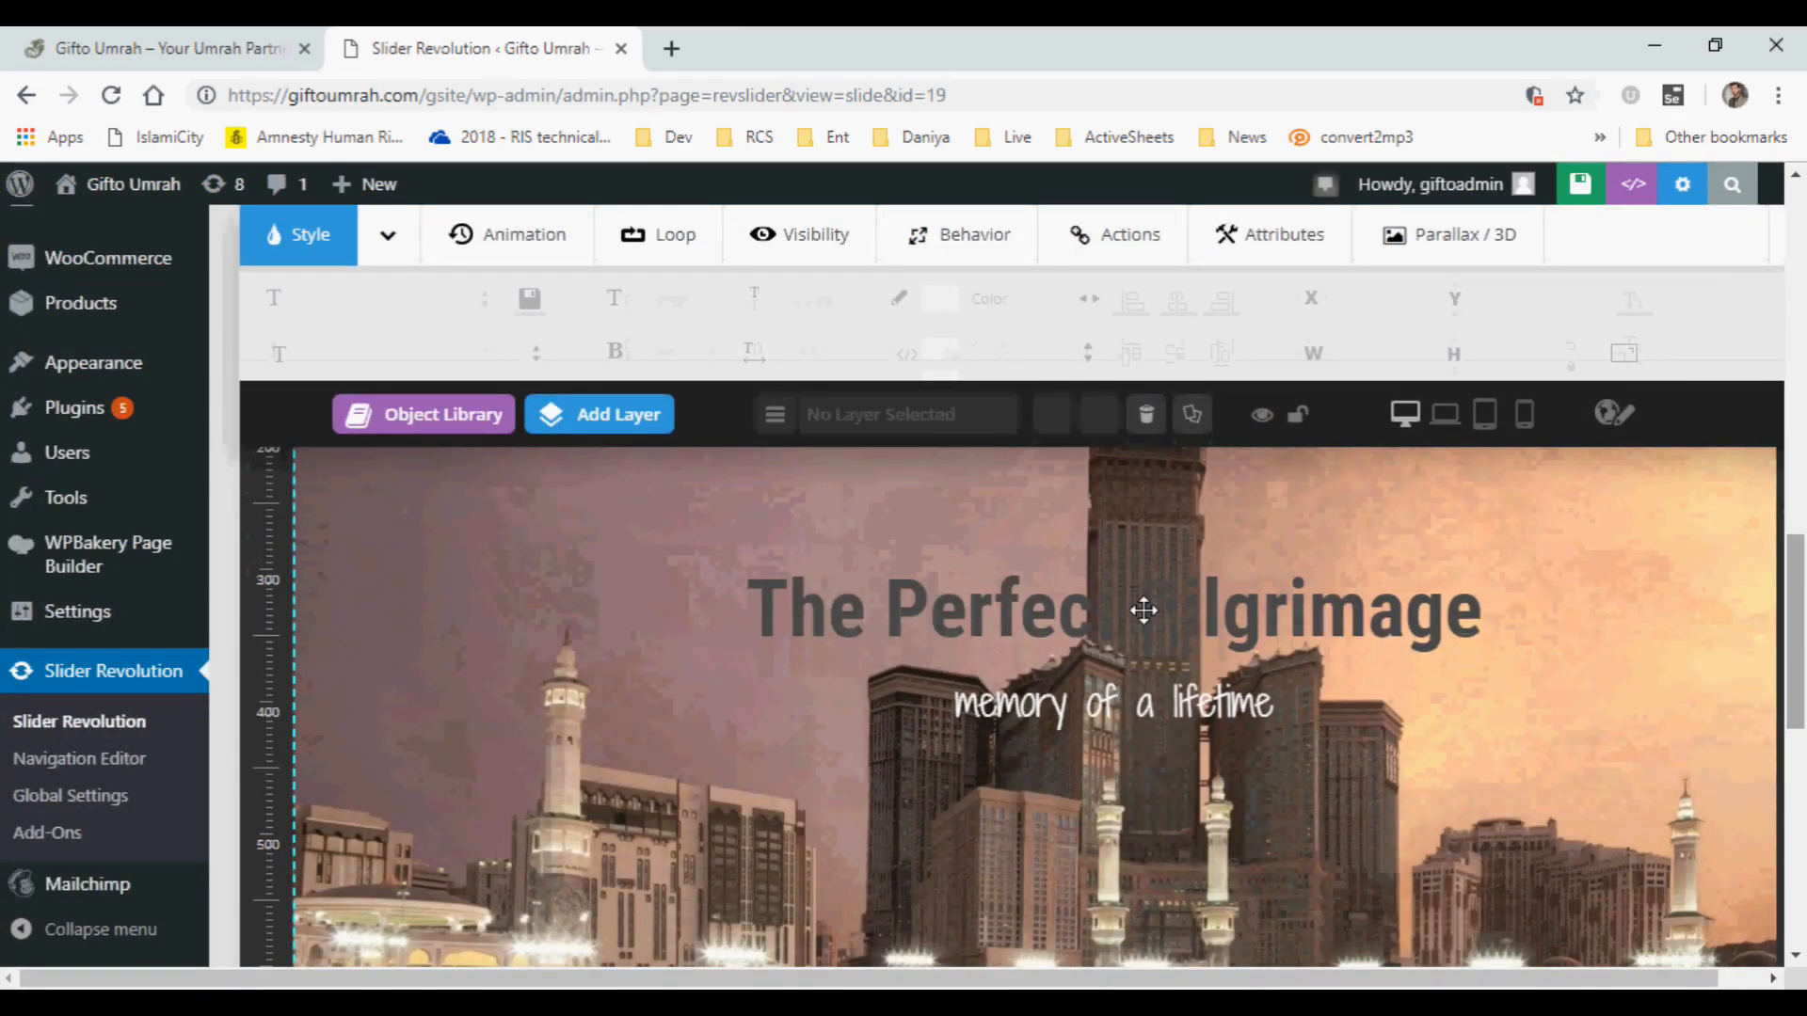
left_click(1056, 615)
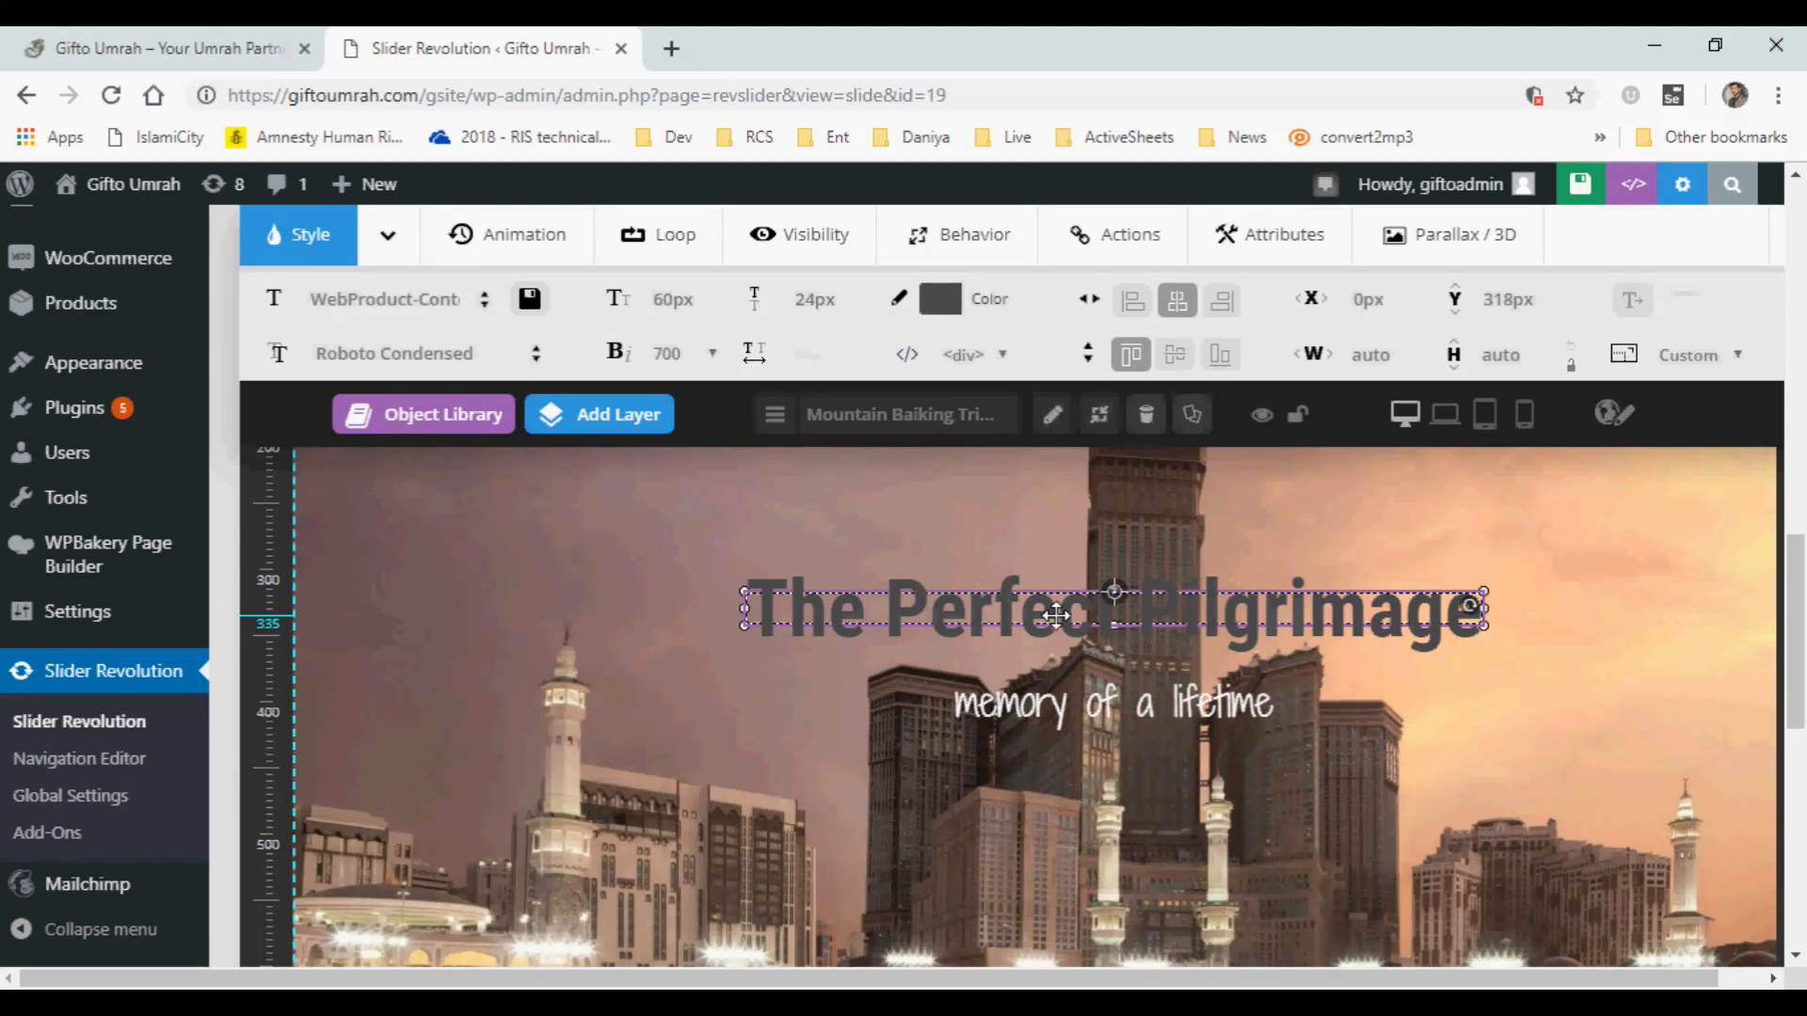
double_click(1056, 615)
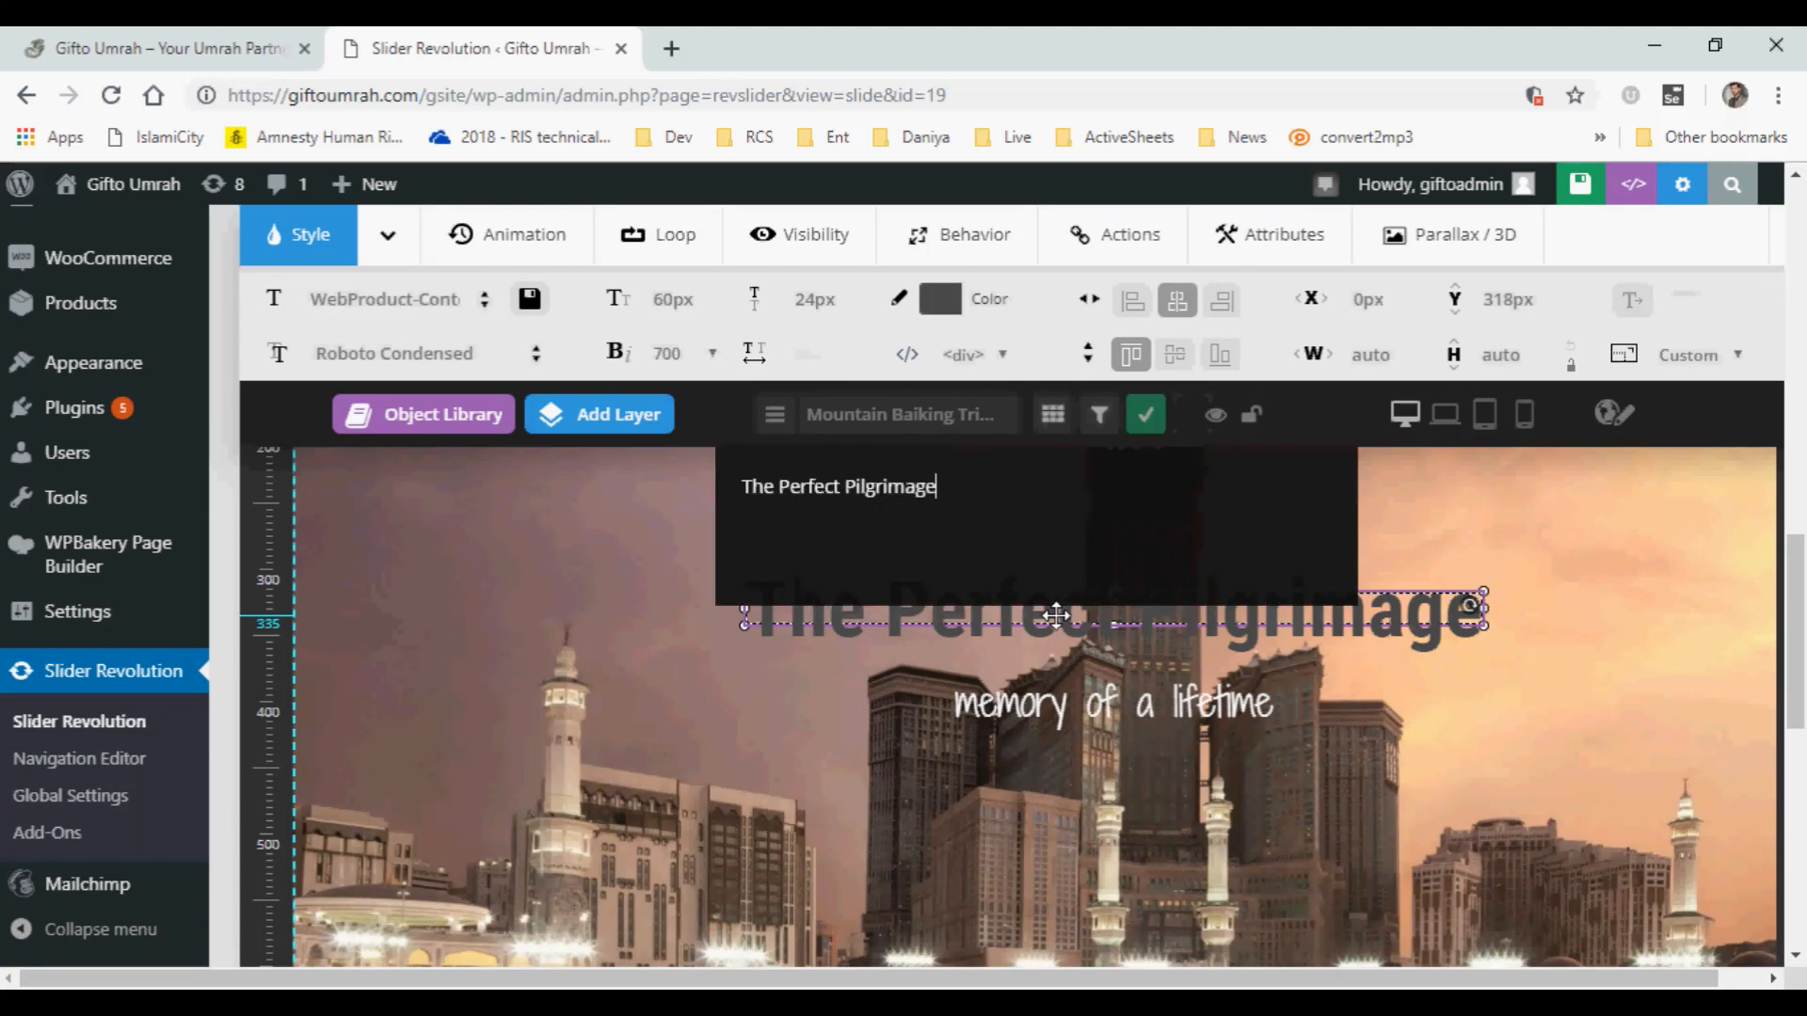
double_click(916, 489)
left_click_drag(955, 487, 751, 482)
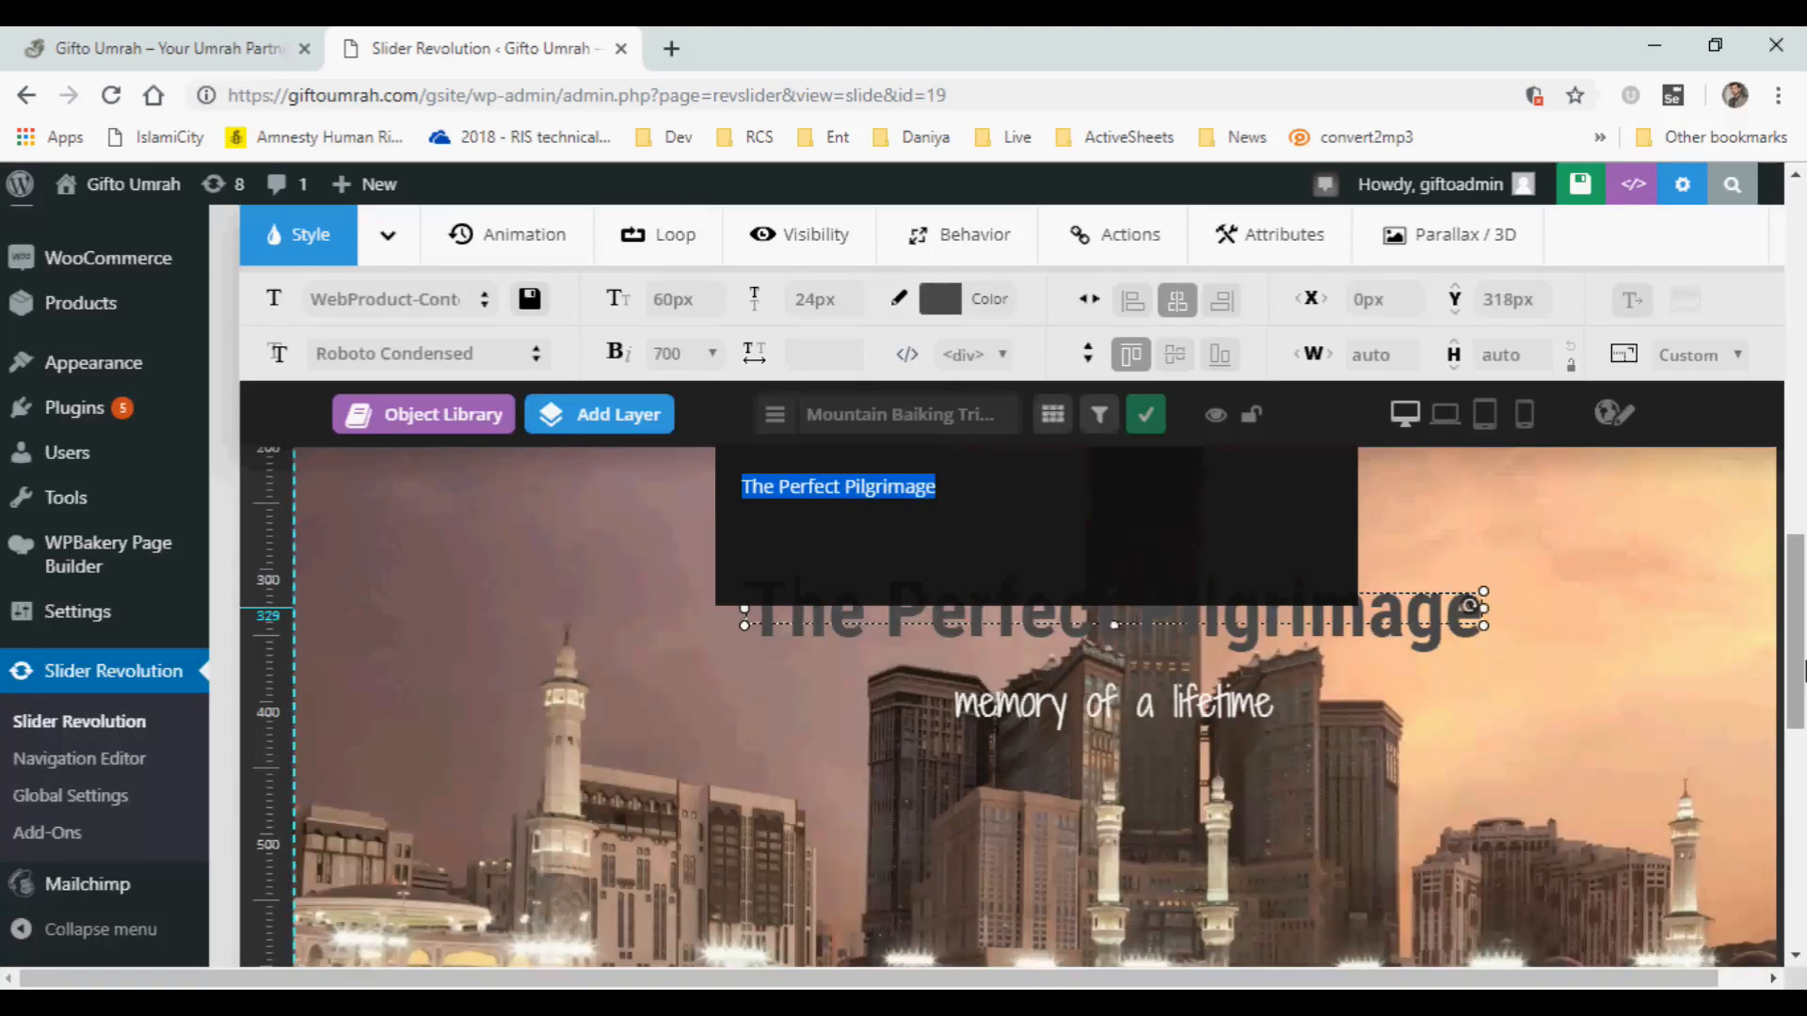
type("Bills")
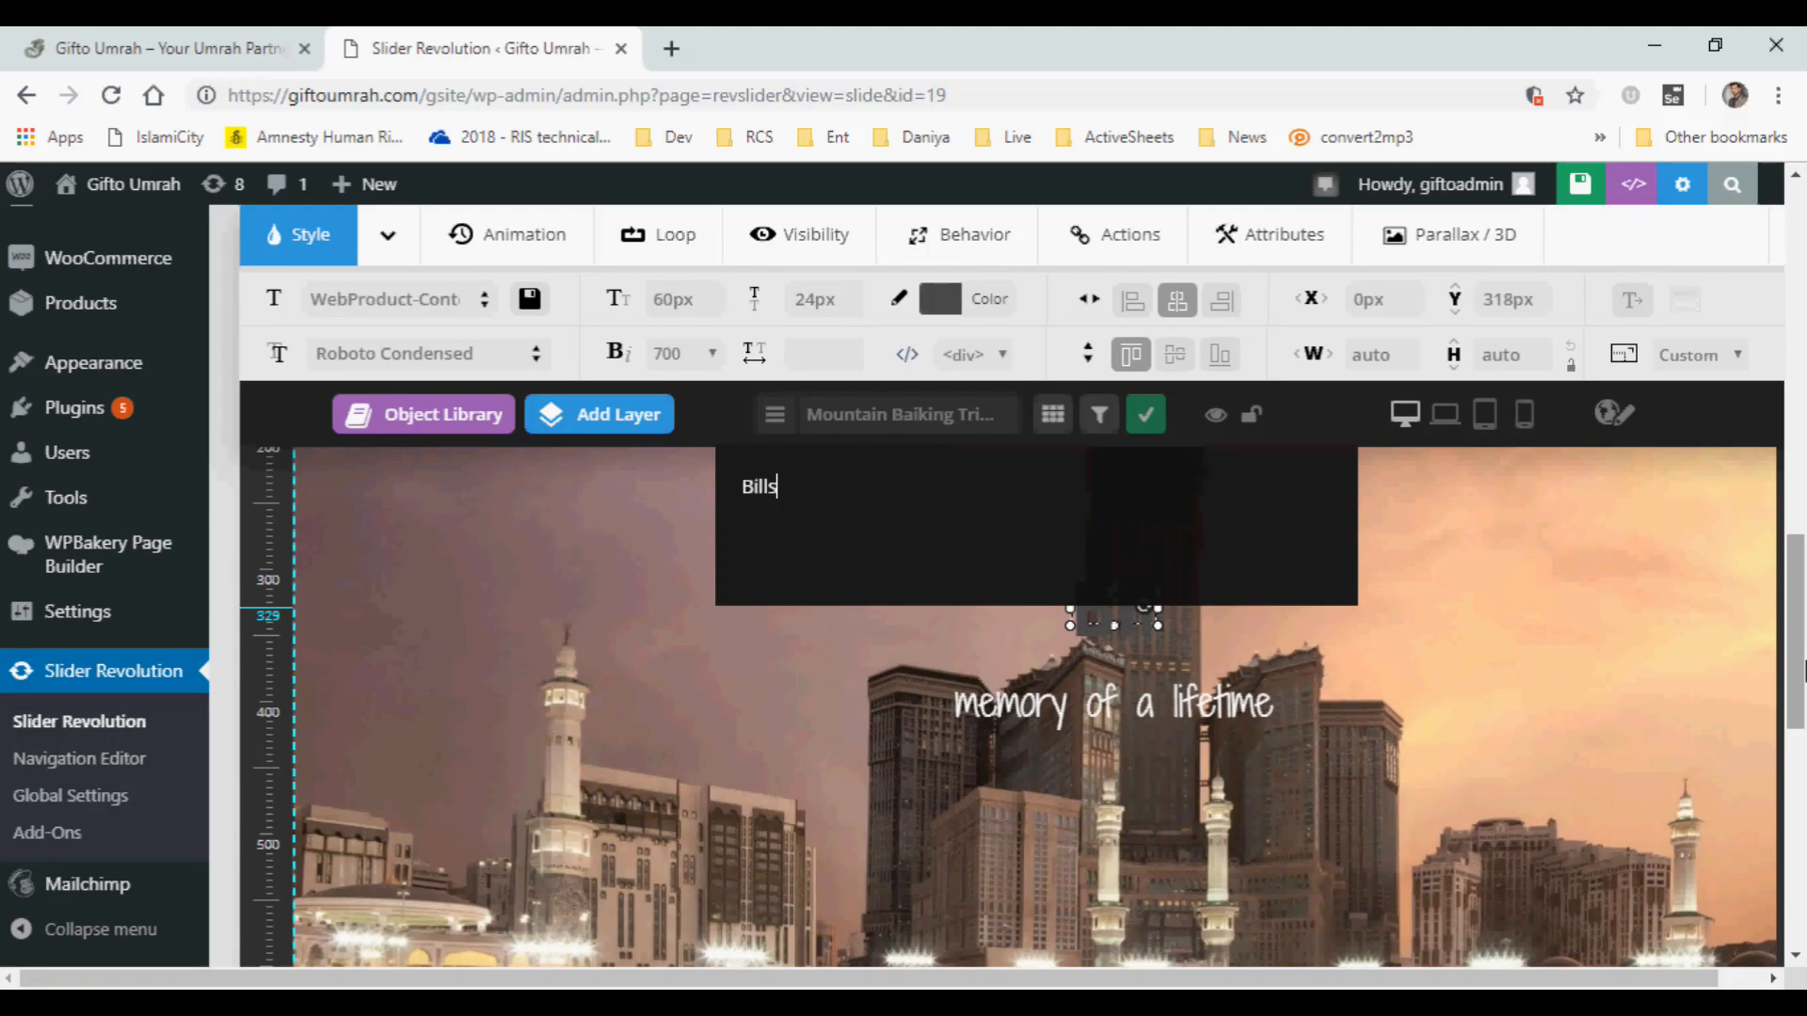
key("BackSpace")
key("BackSpace")
key("BackSpace")
key("BackSpace")
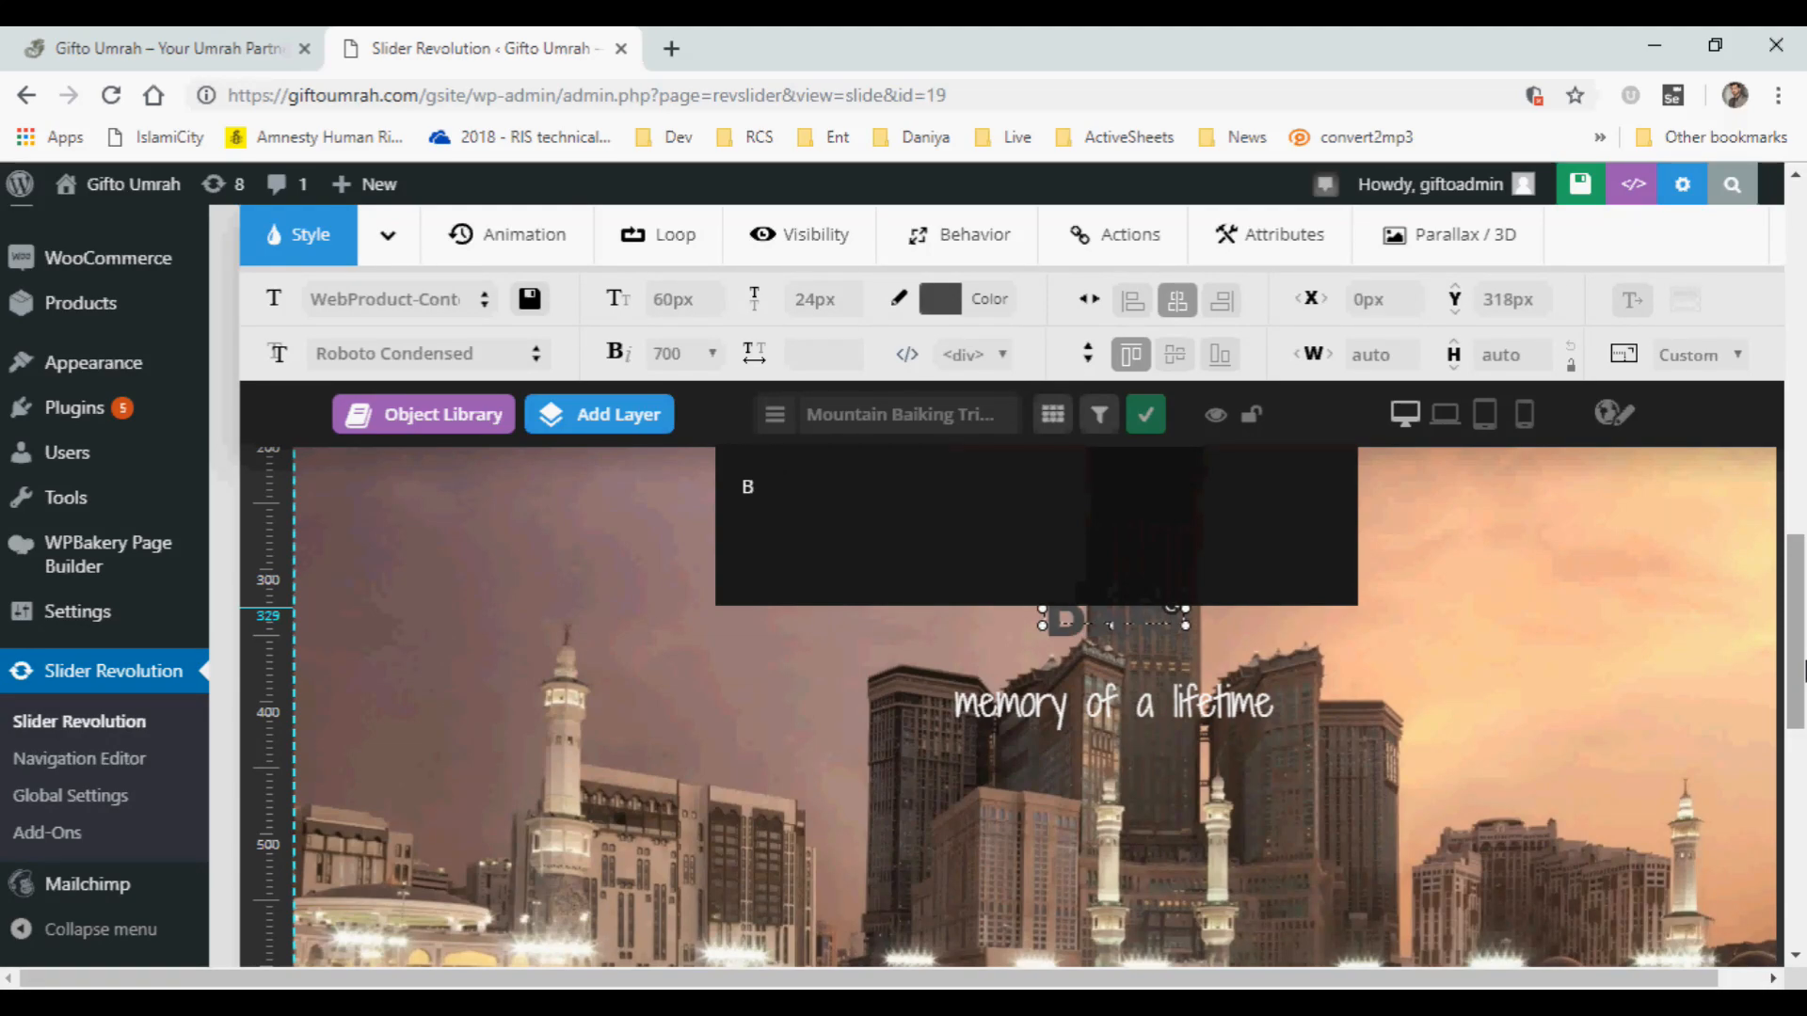
type("liss")
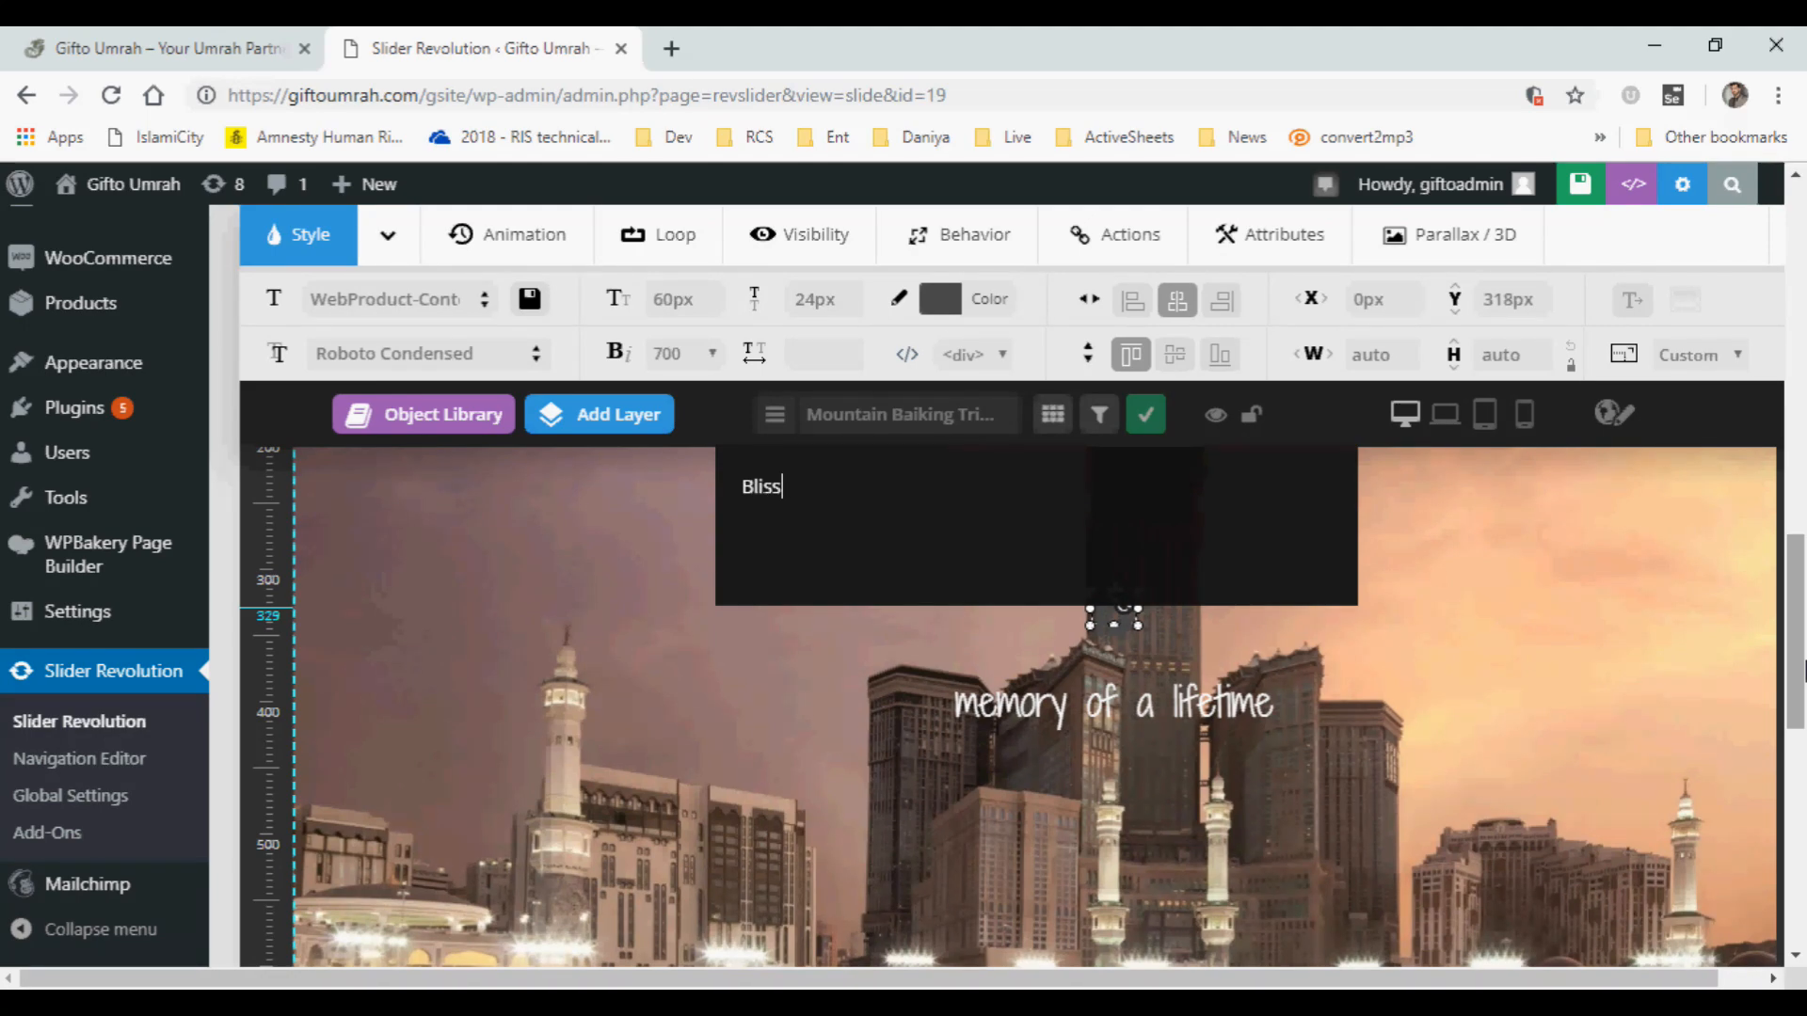
type(", Blessings and Holinees")
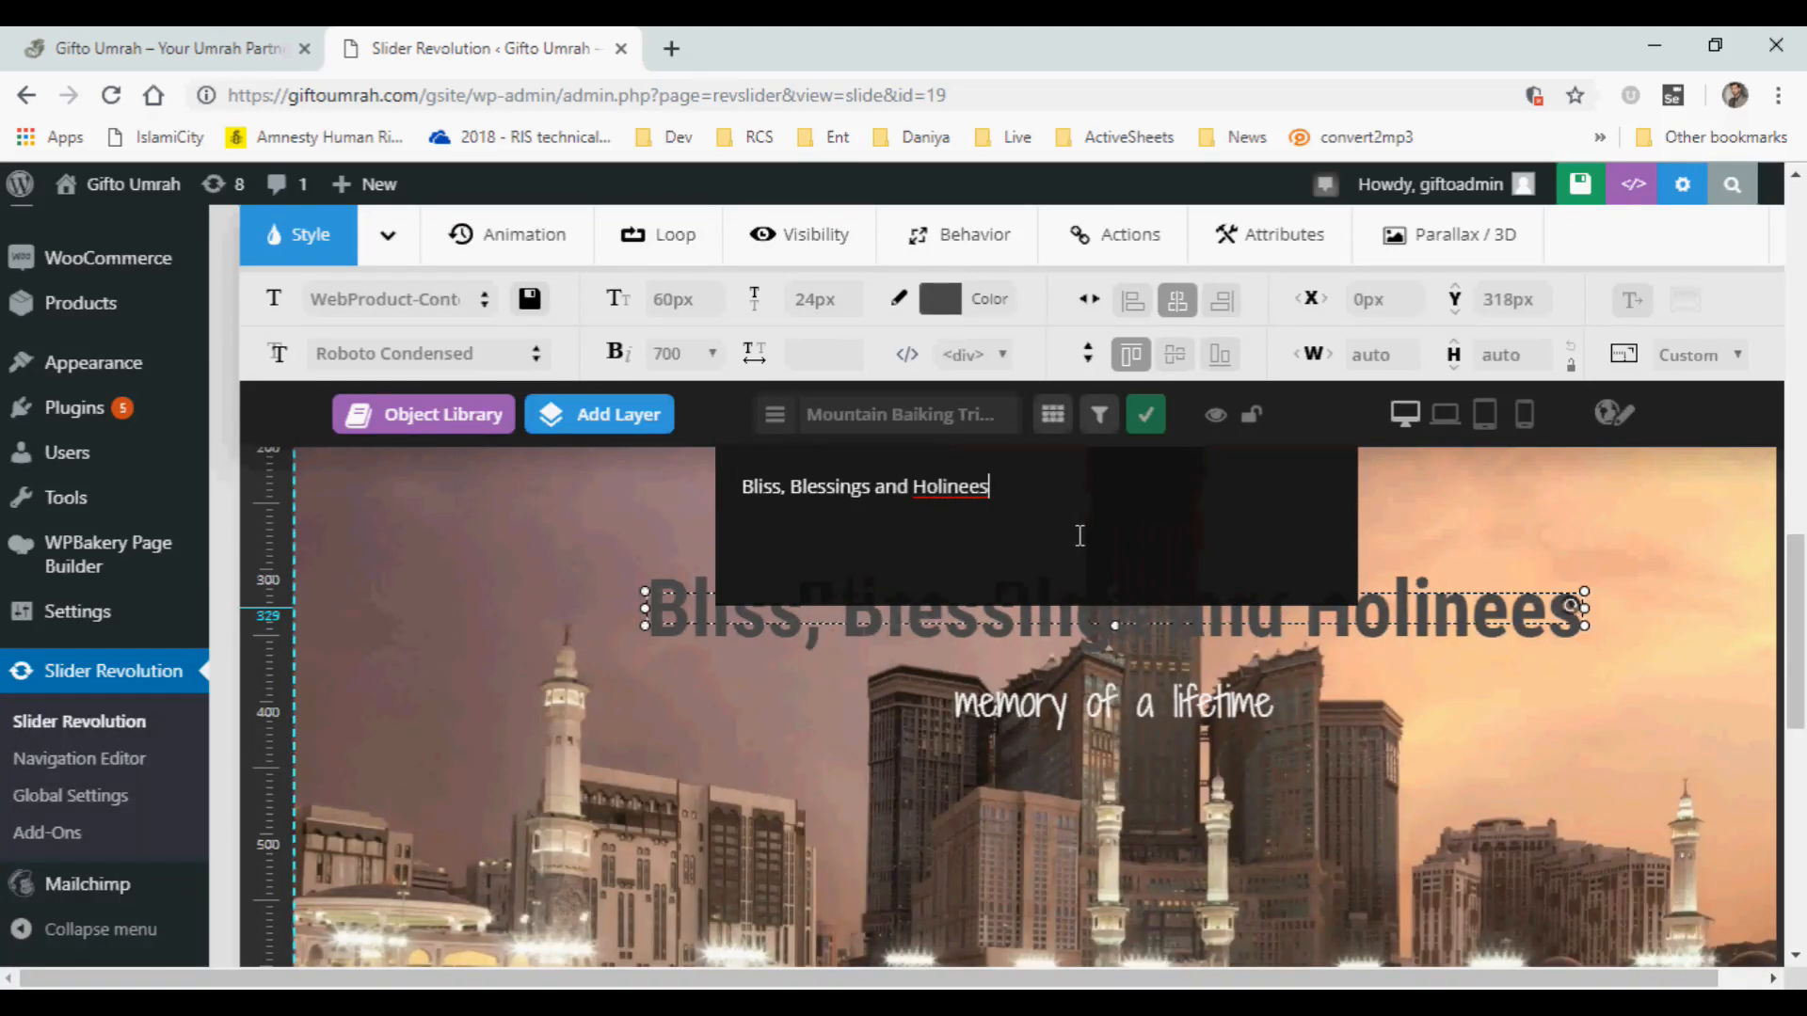
key("BackSpace")
key("BackSpace")
type("ss")
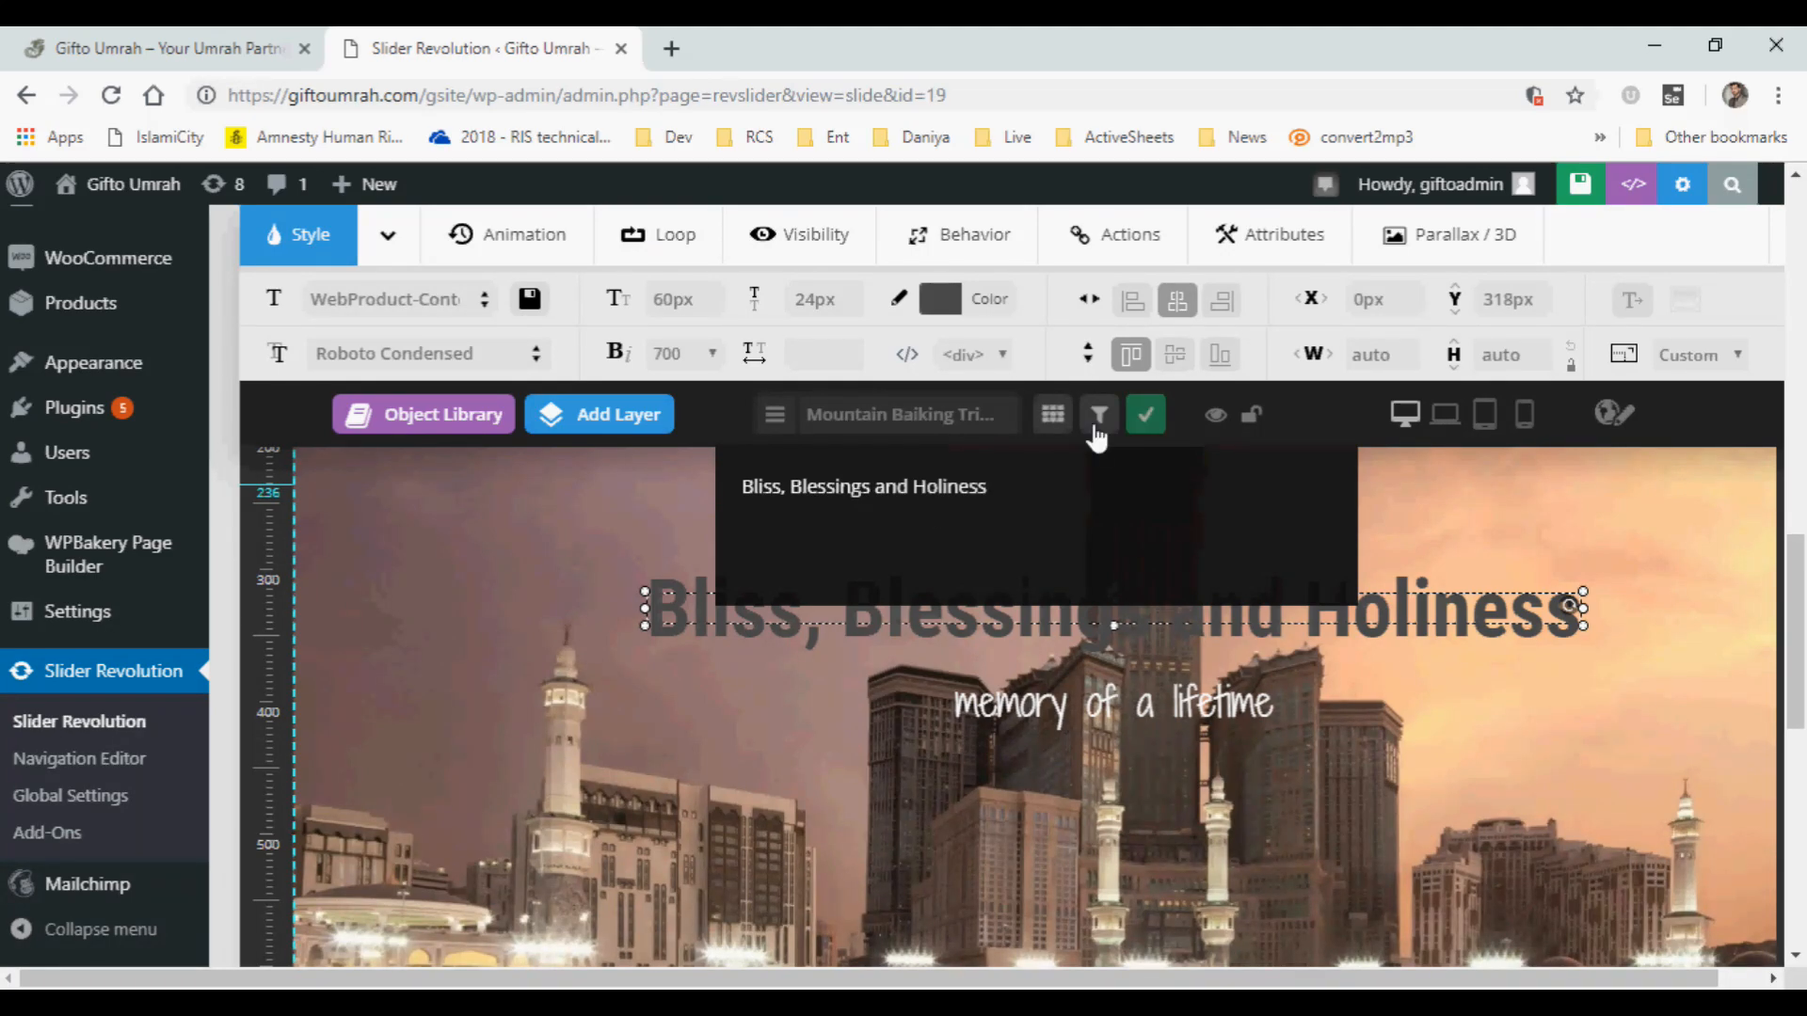
left_click(1148, 417)
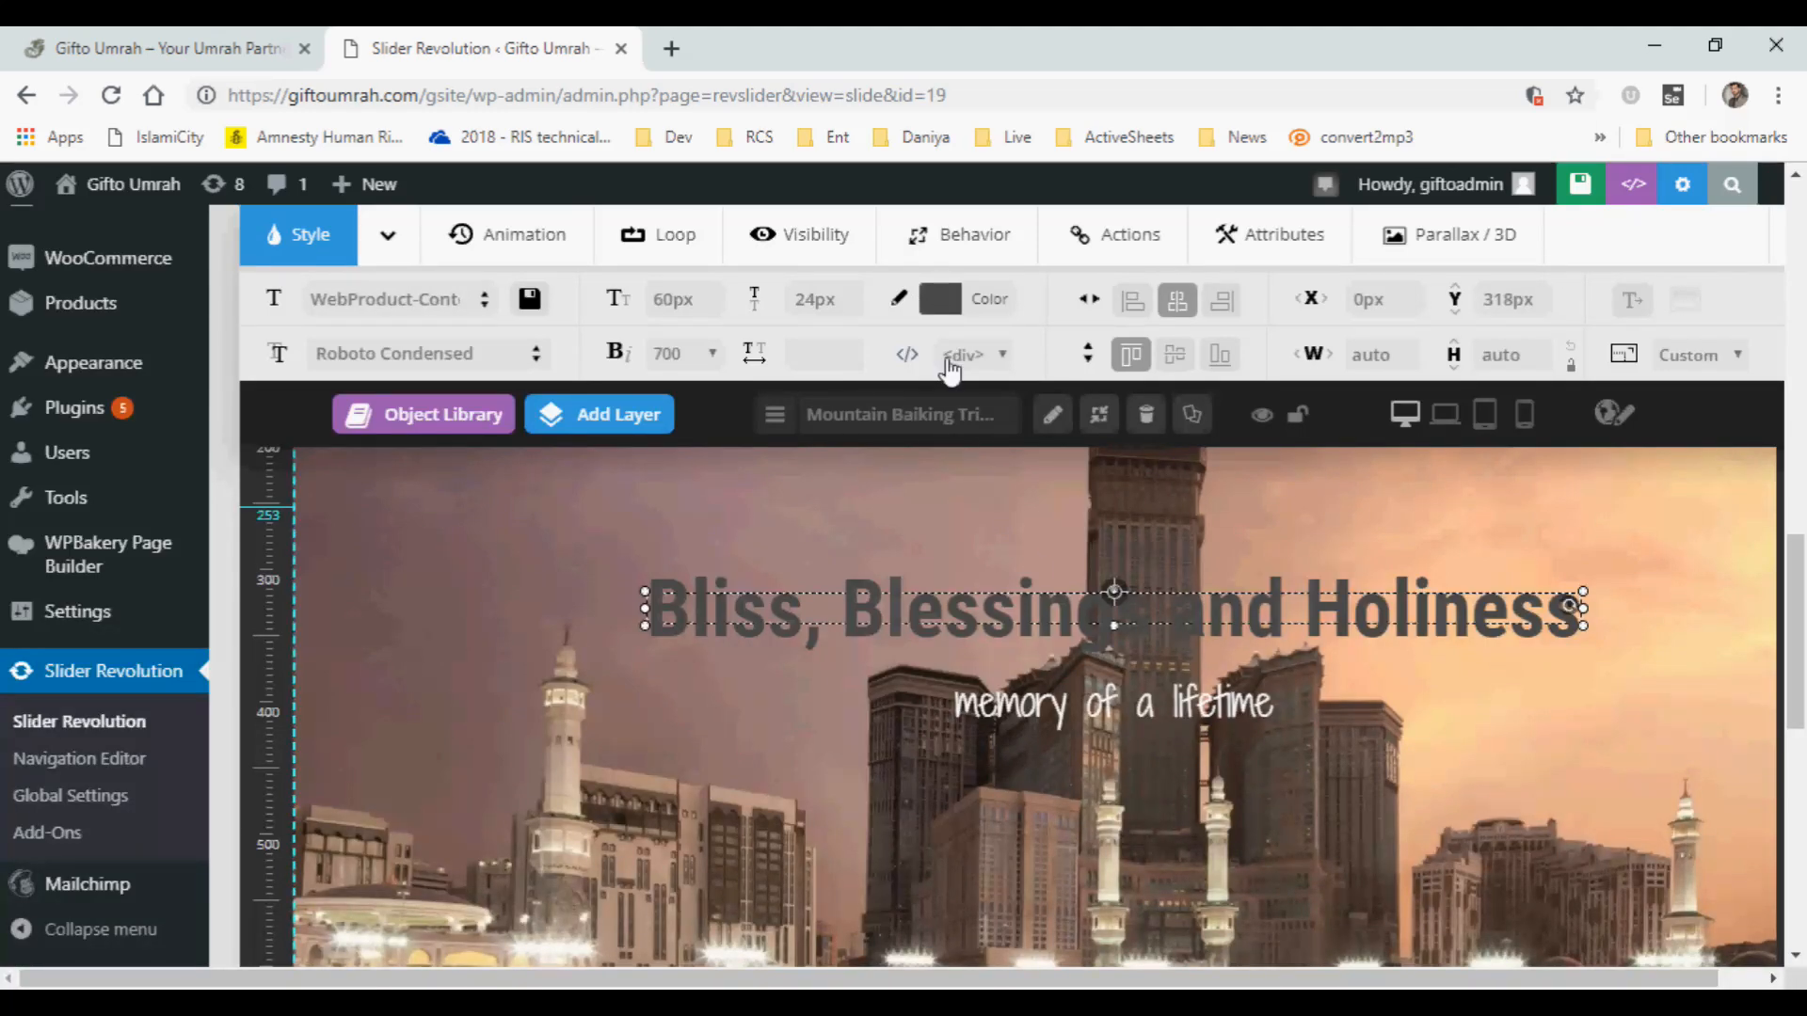
Set the "Bliss, Blessings and Holiness" headline's layer colour to white (#ffffff) and review it on the slide canvas.
left_click(950, 299)
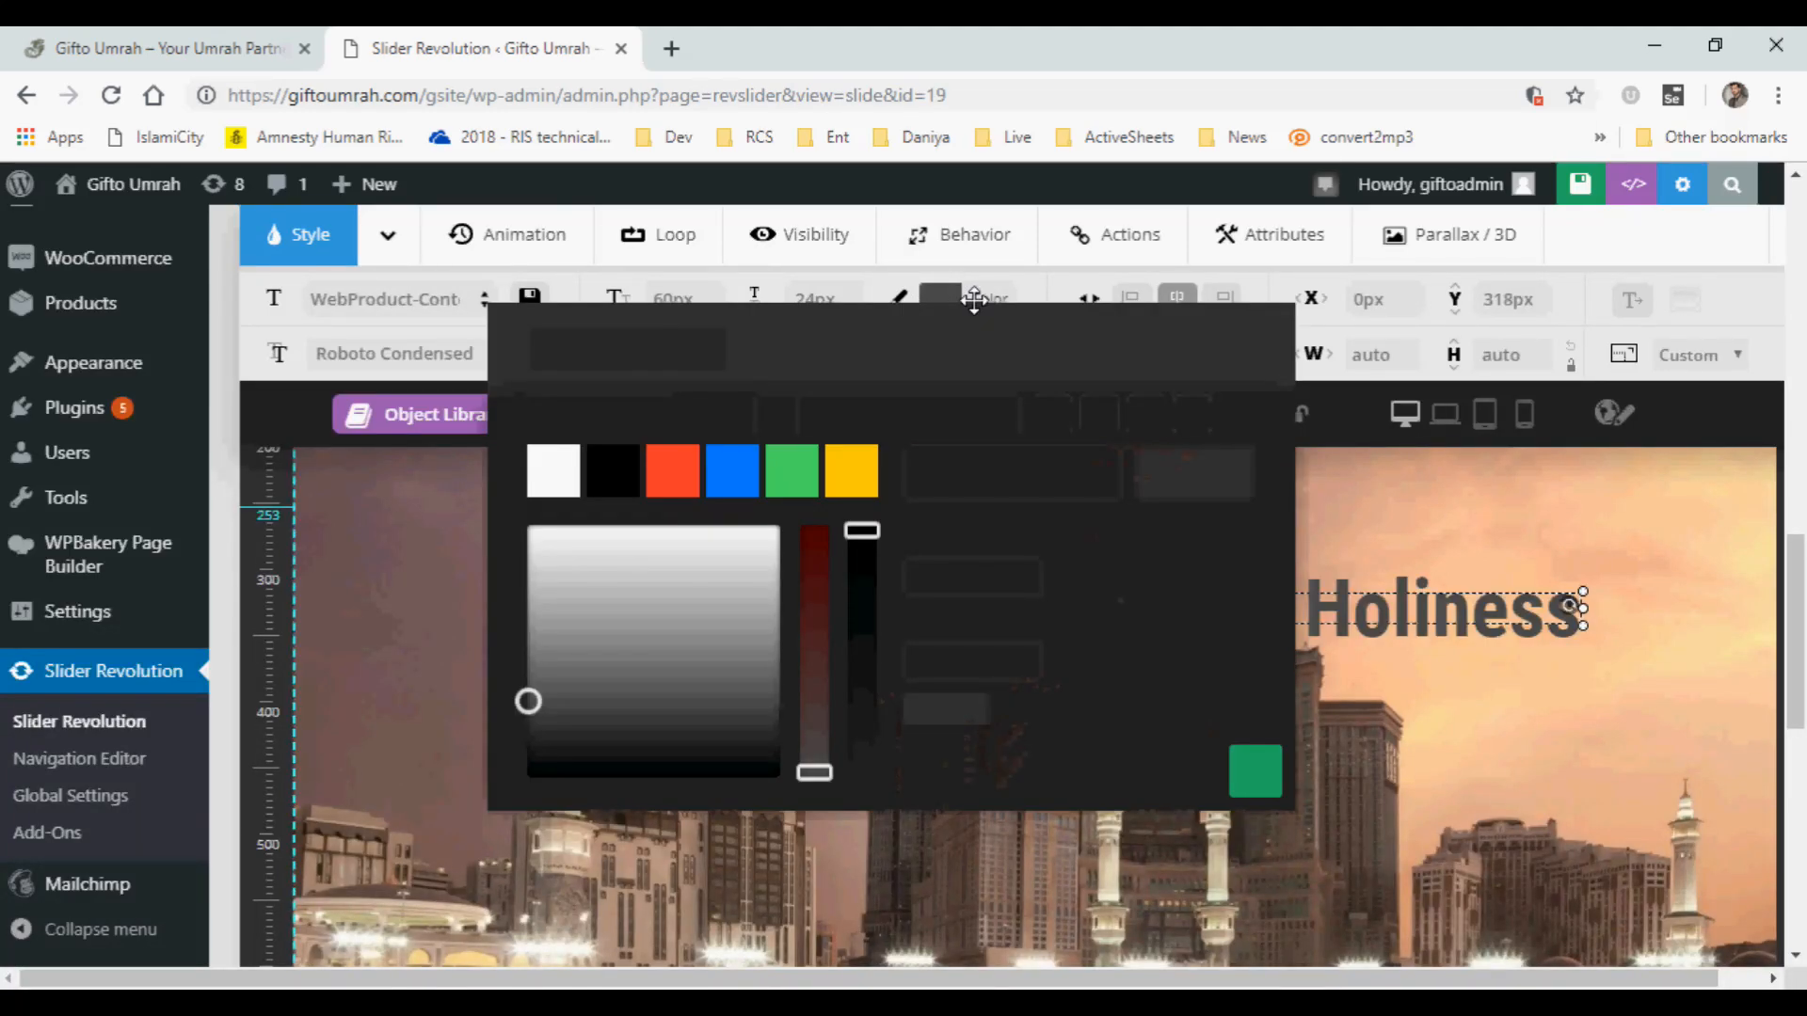
left_click(554, 482)
left_click_drag(860, 332, 980, 483)
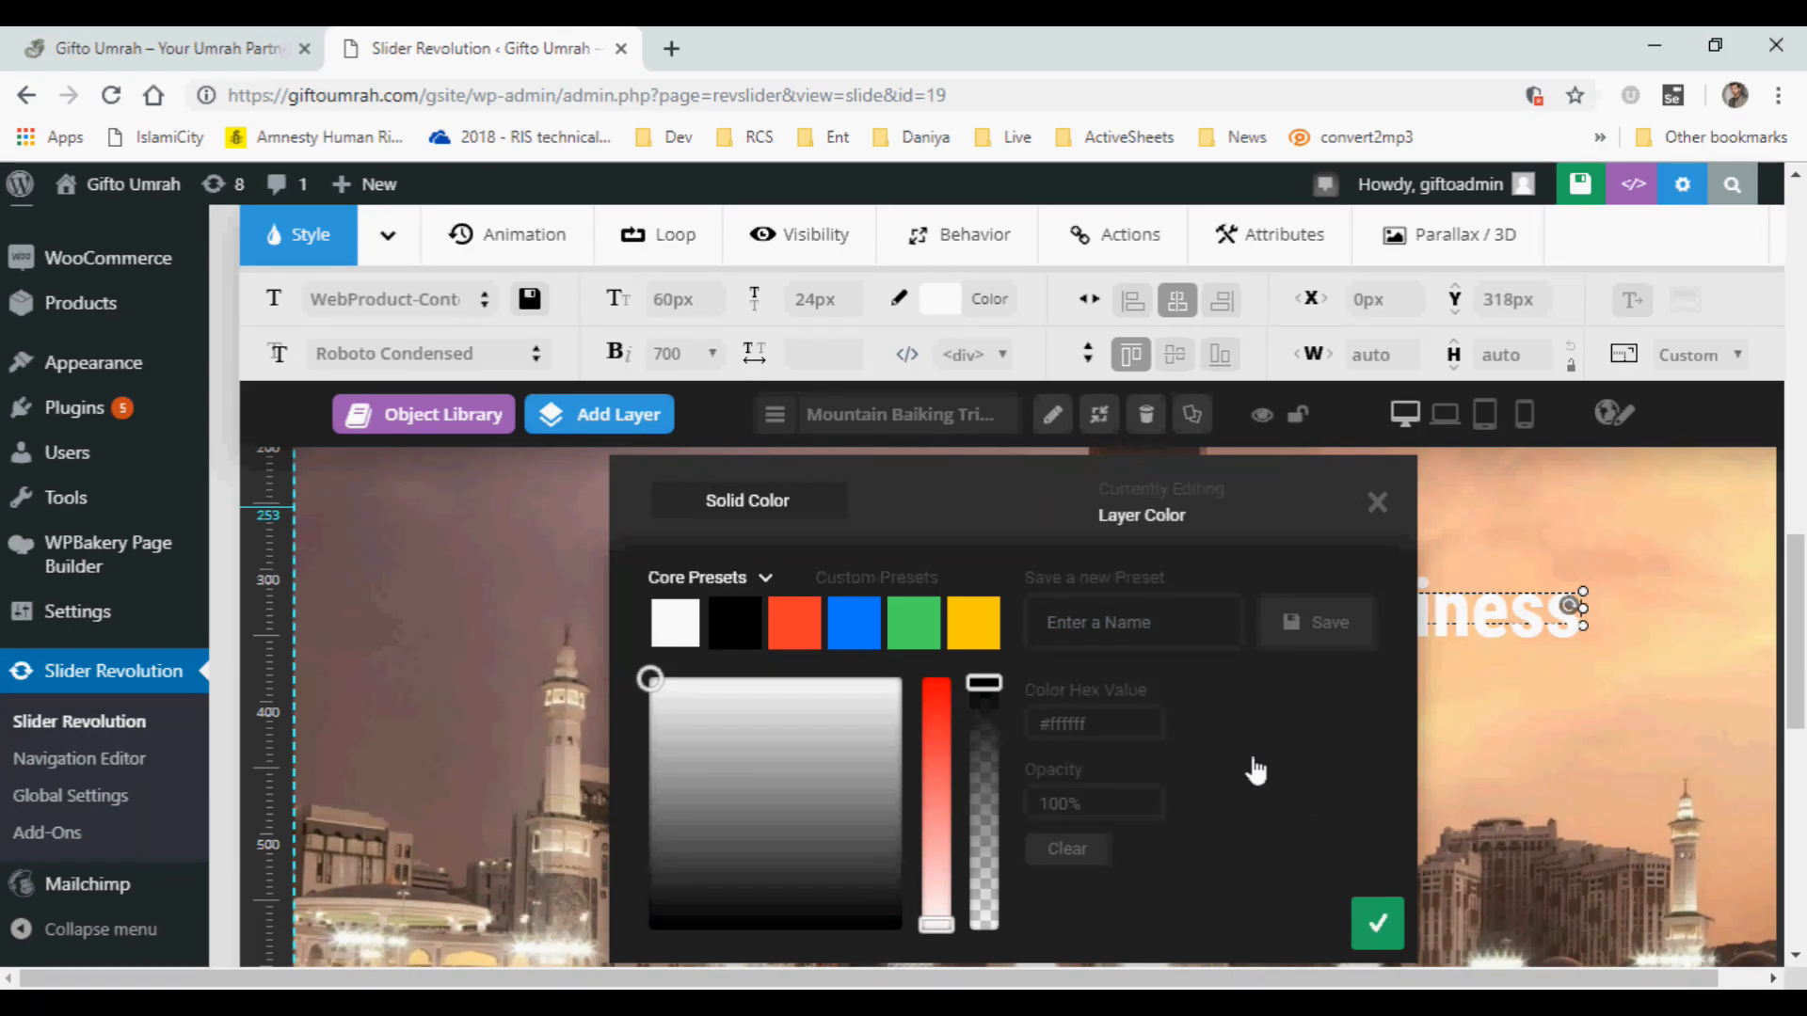
left_click(1372, 909)
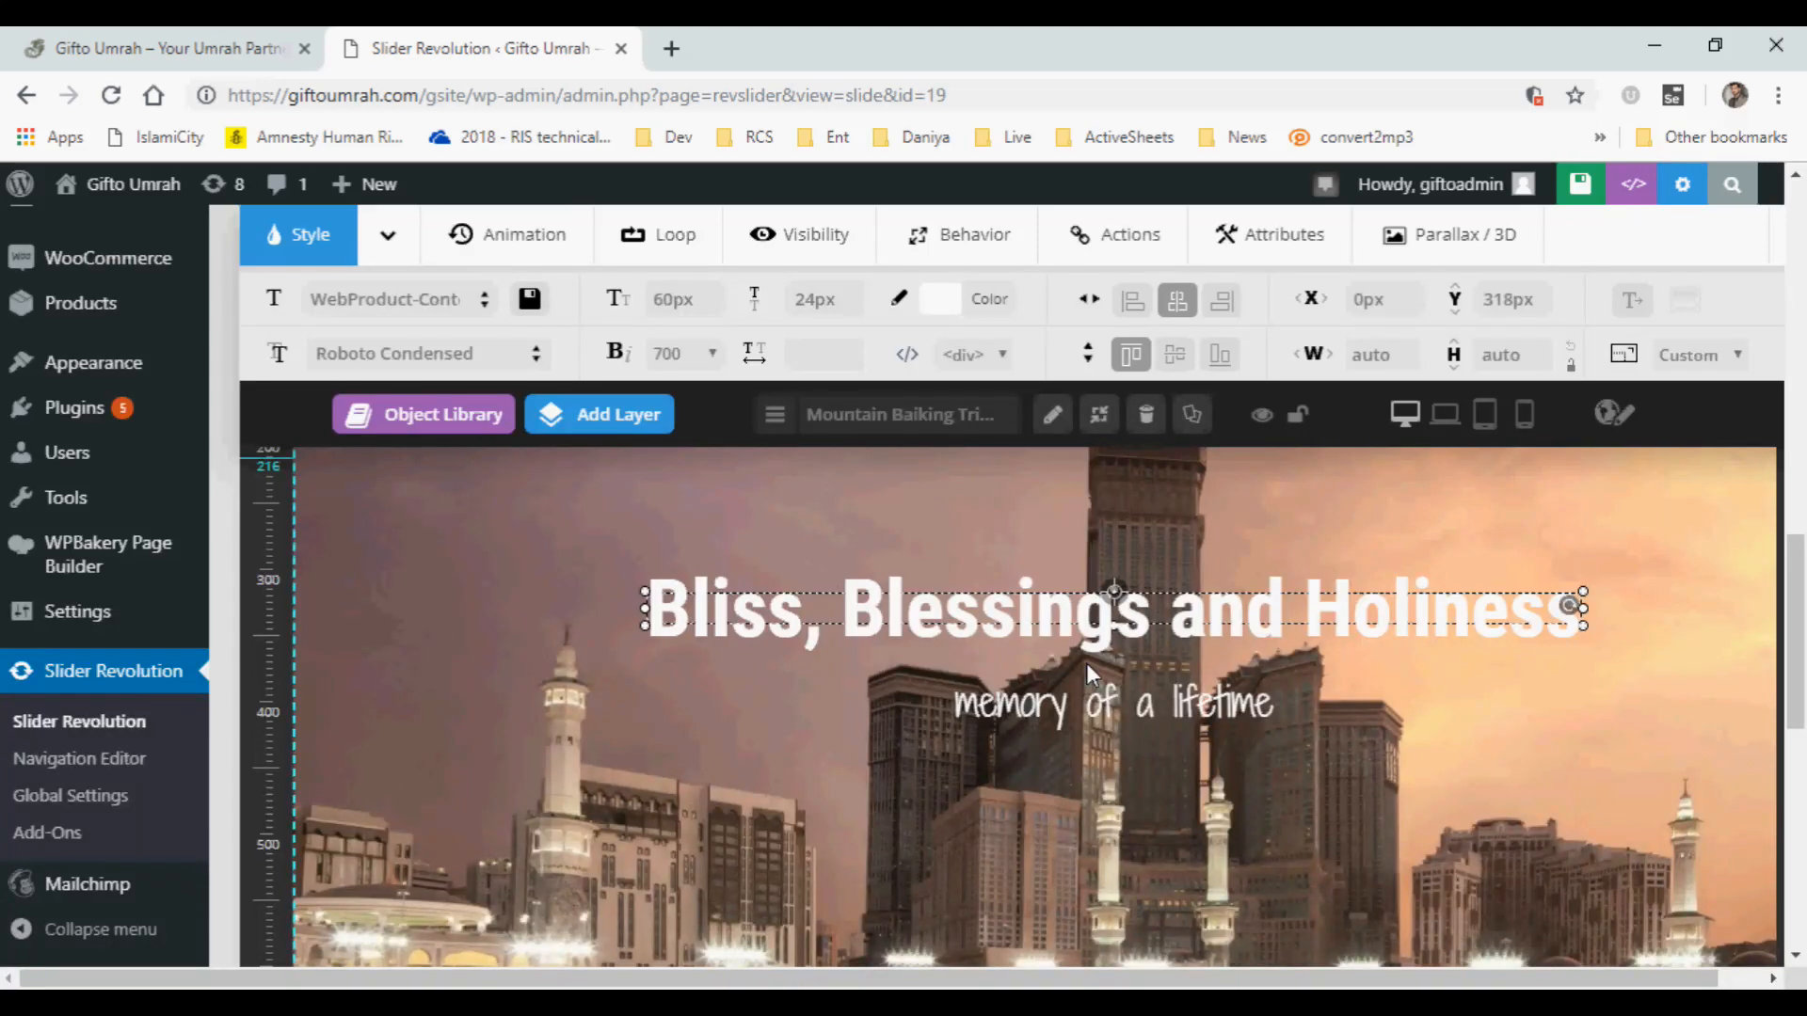
scroll(1159, 650, "down", 5)
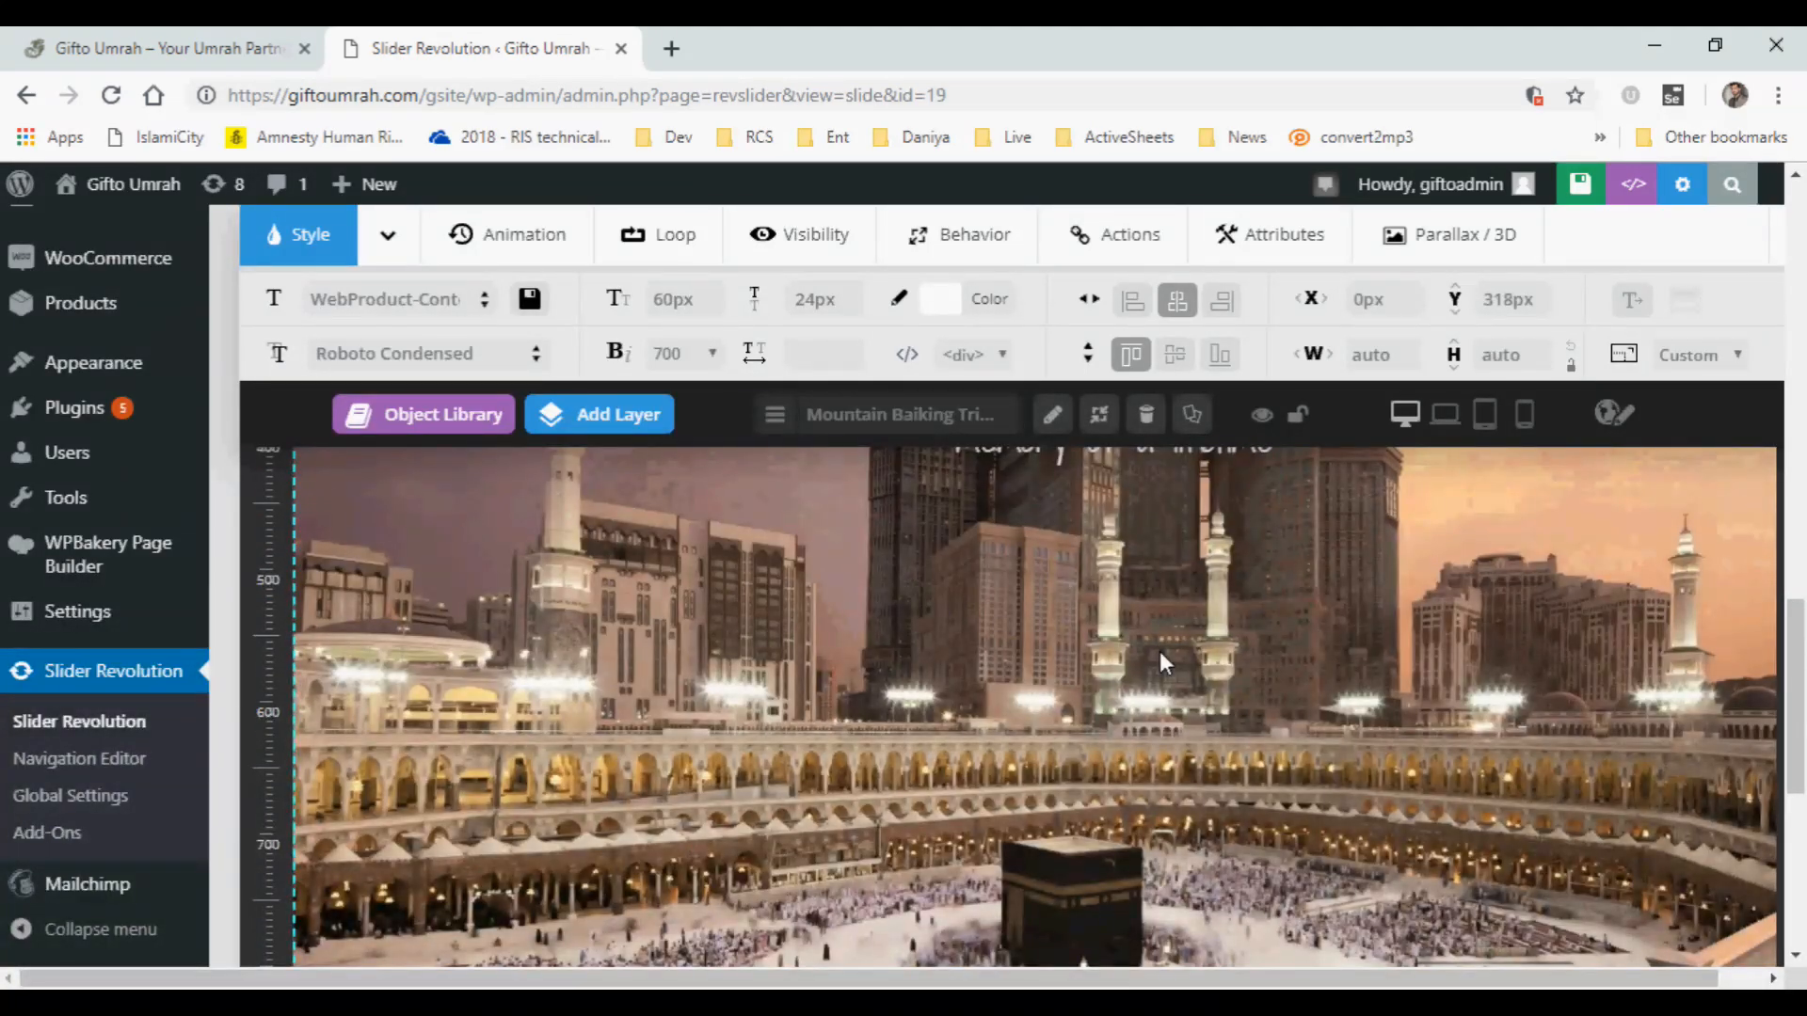
scroll(1159, 651, "up", 8)
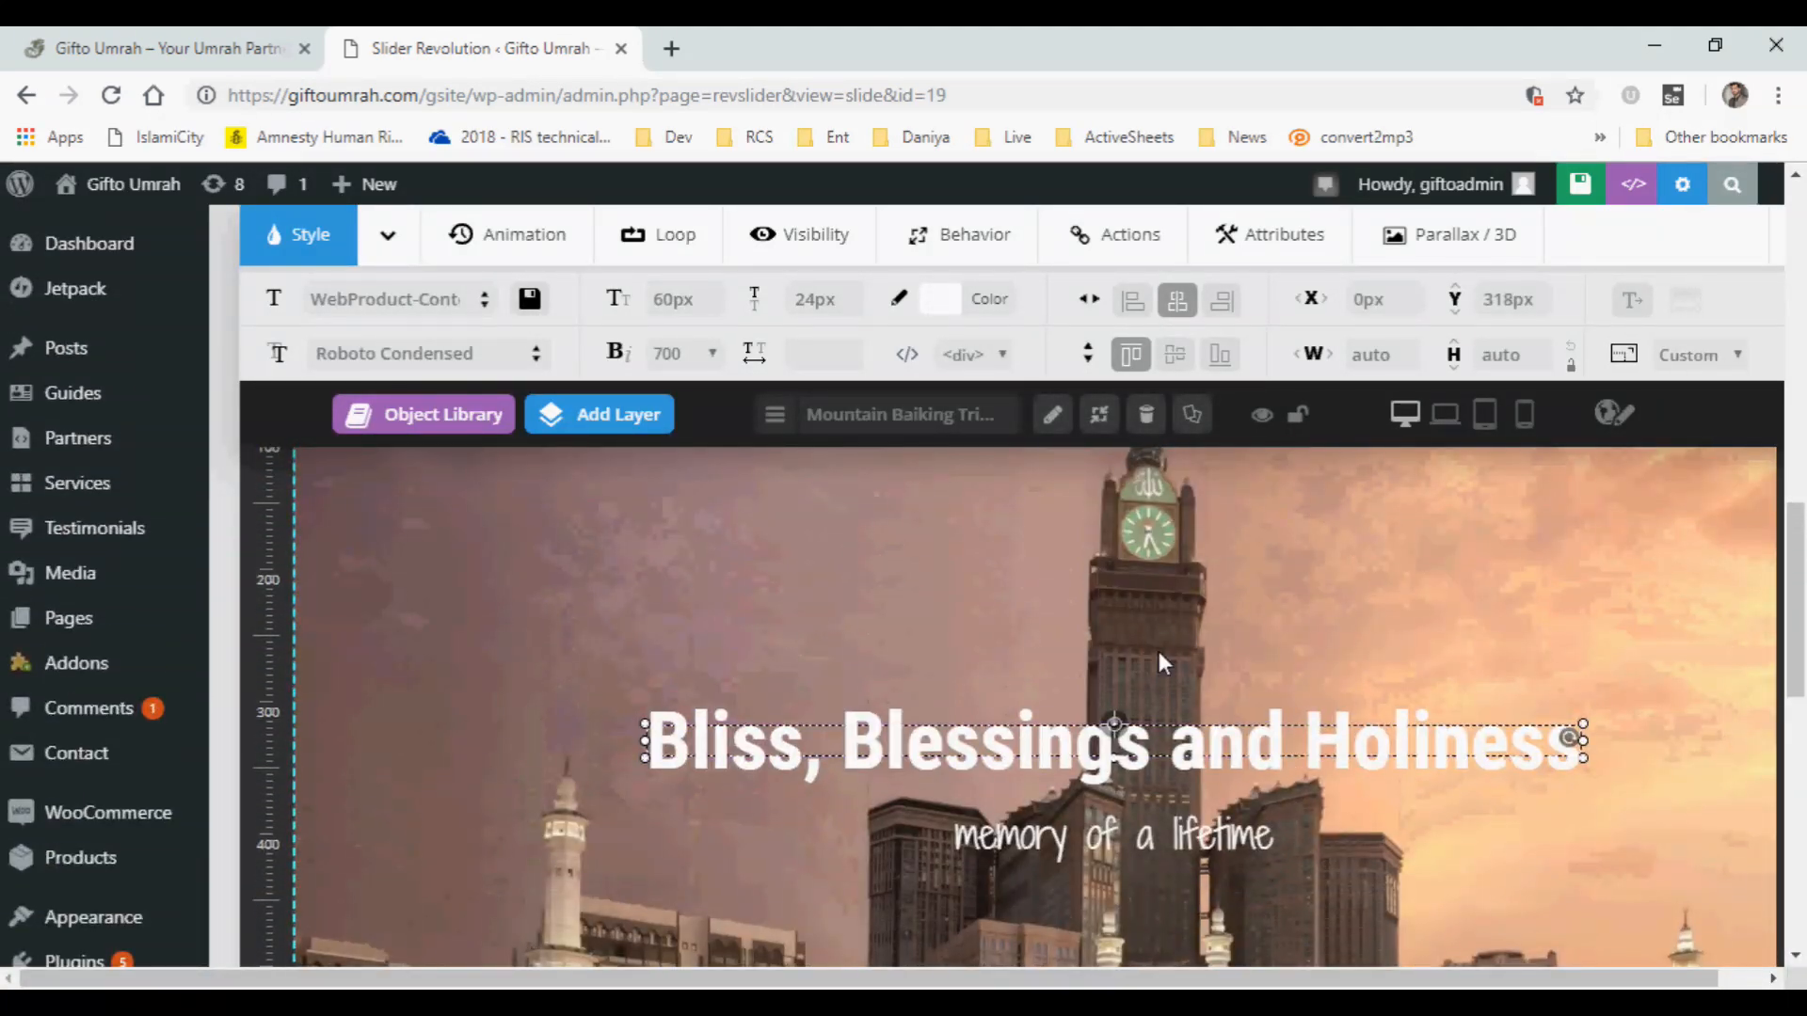
scroll(1159, 651, "down", 5)
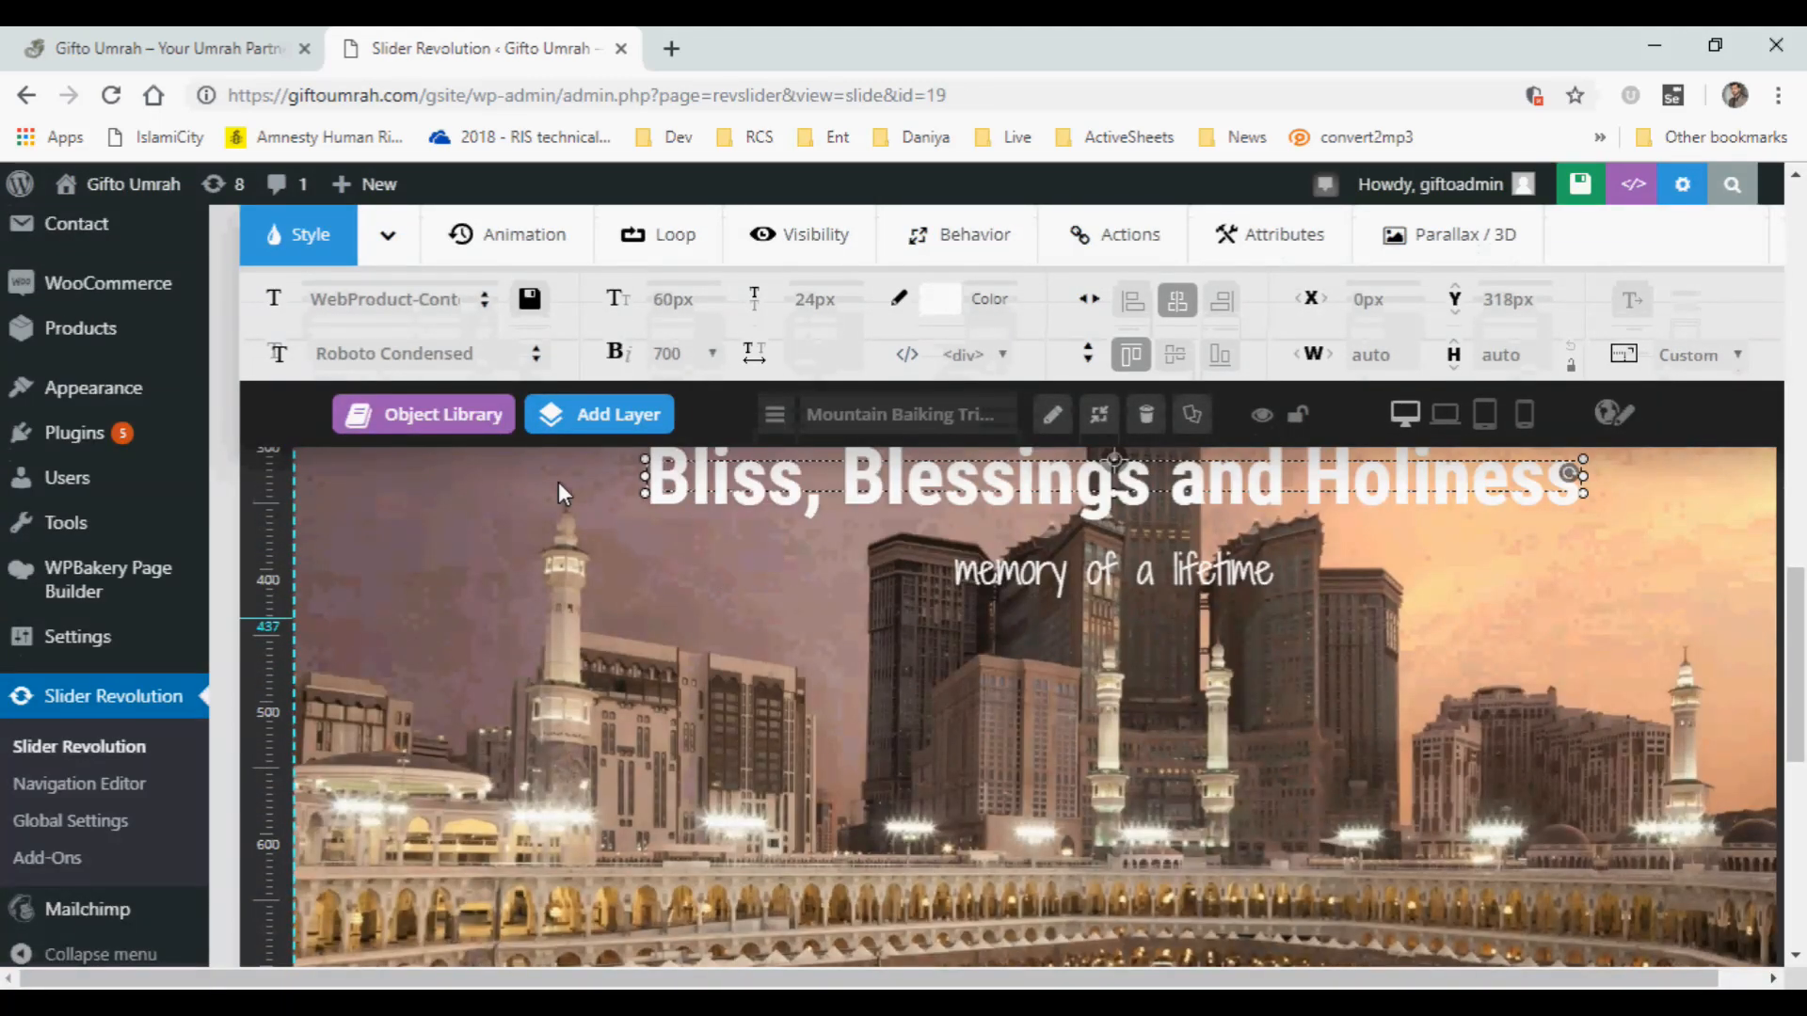
Open slide #3's slide animation settings and examine the transition groups, previewing the Parallax and Filter Transitions options.
left_click_drag(1791, 606, 1800, 333)
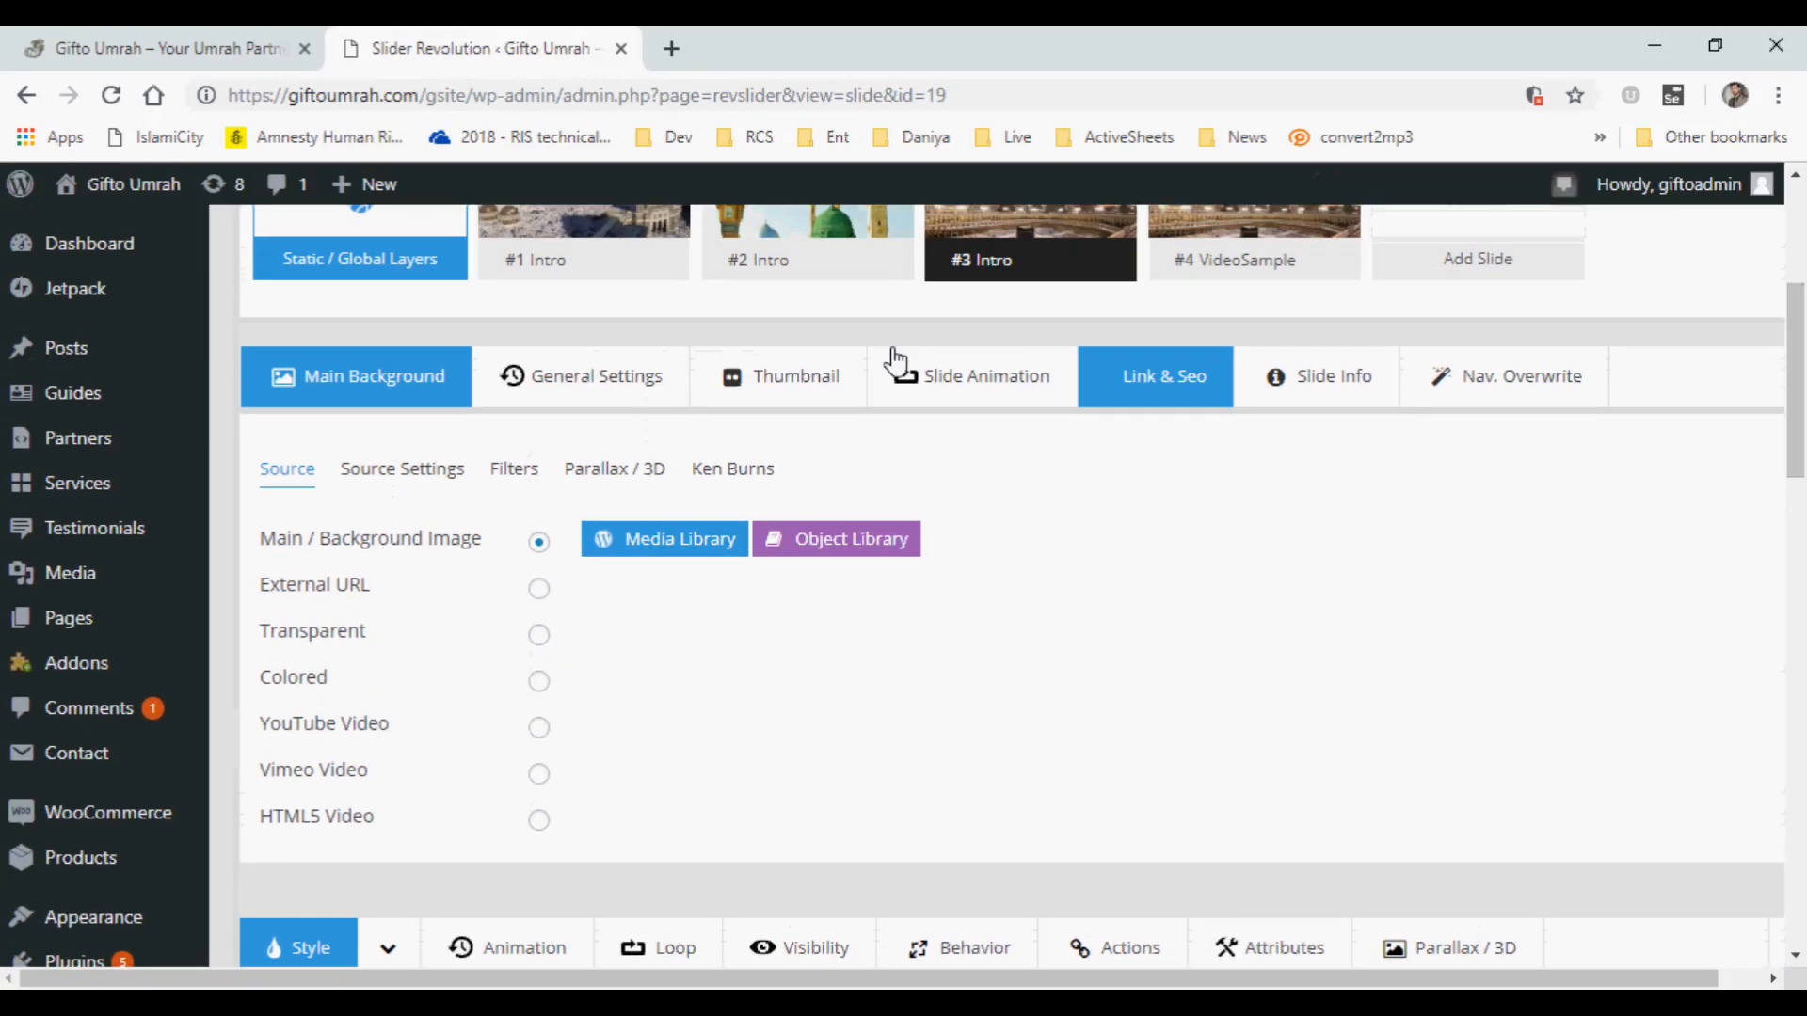
left_click(973, 389)
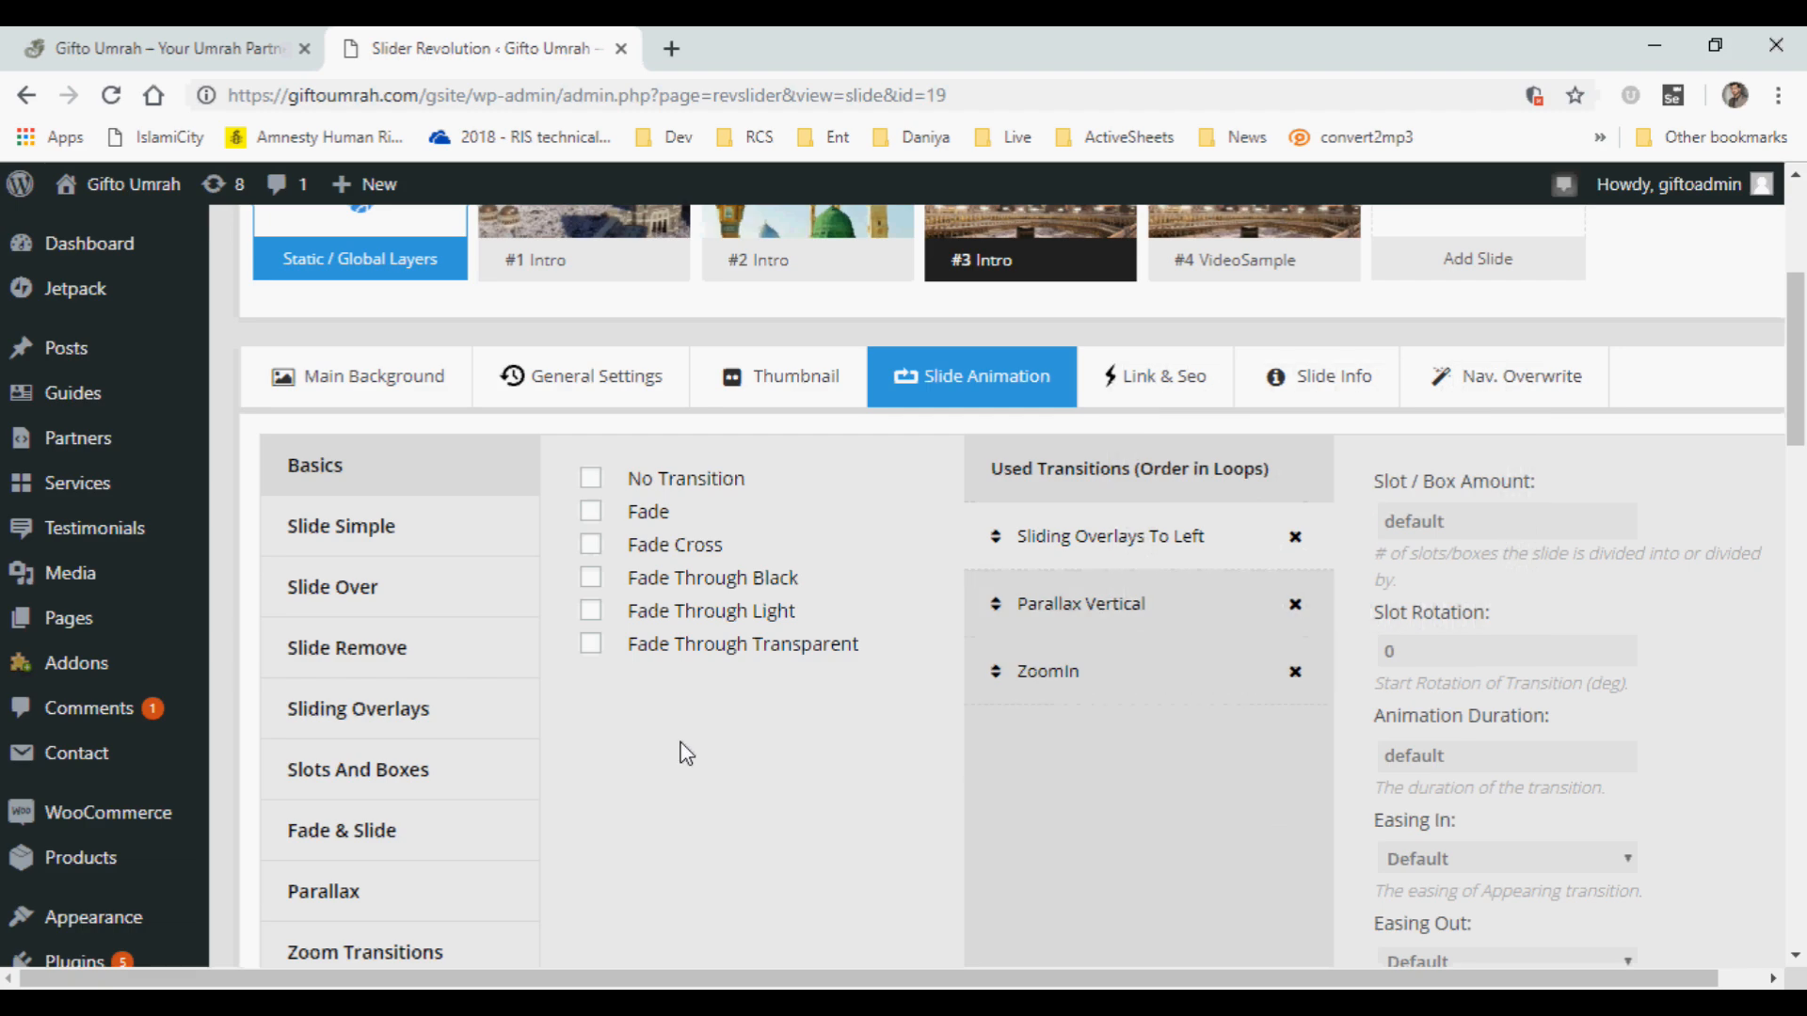
left_click(366, 607)
left_click(366, 670)
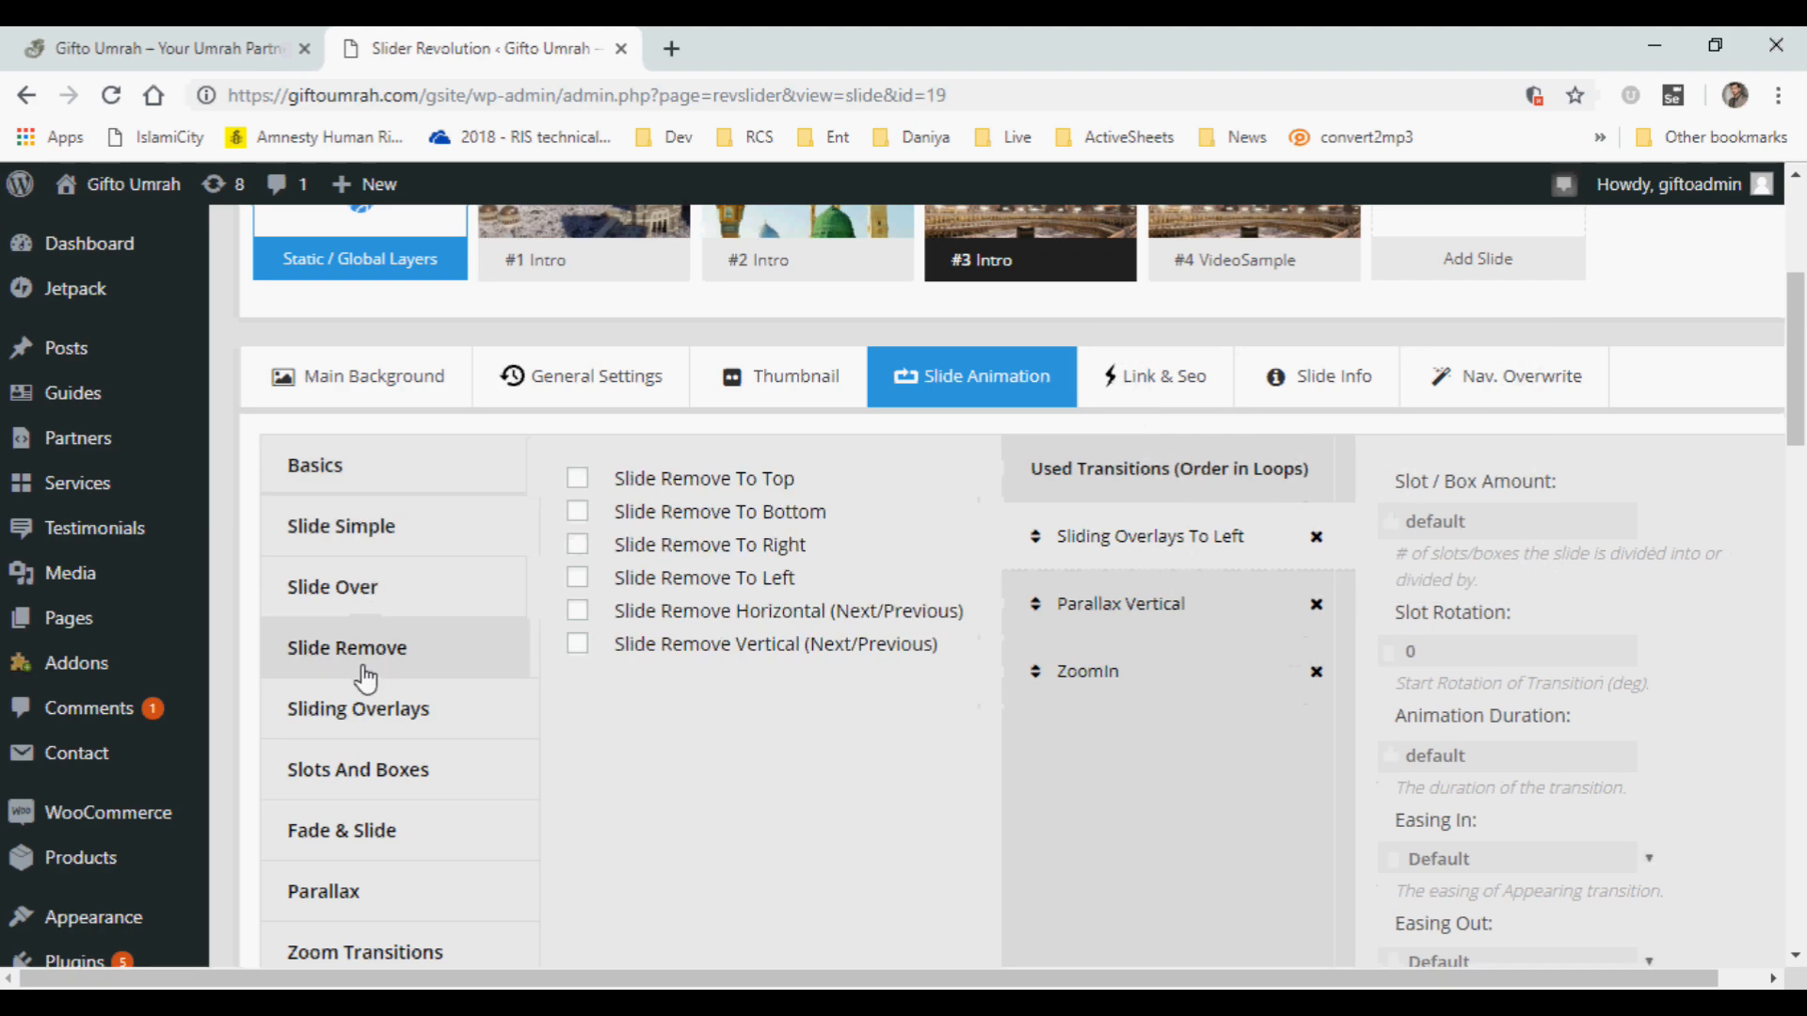
left_click(356, 732)
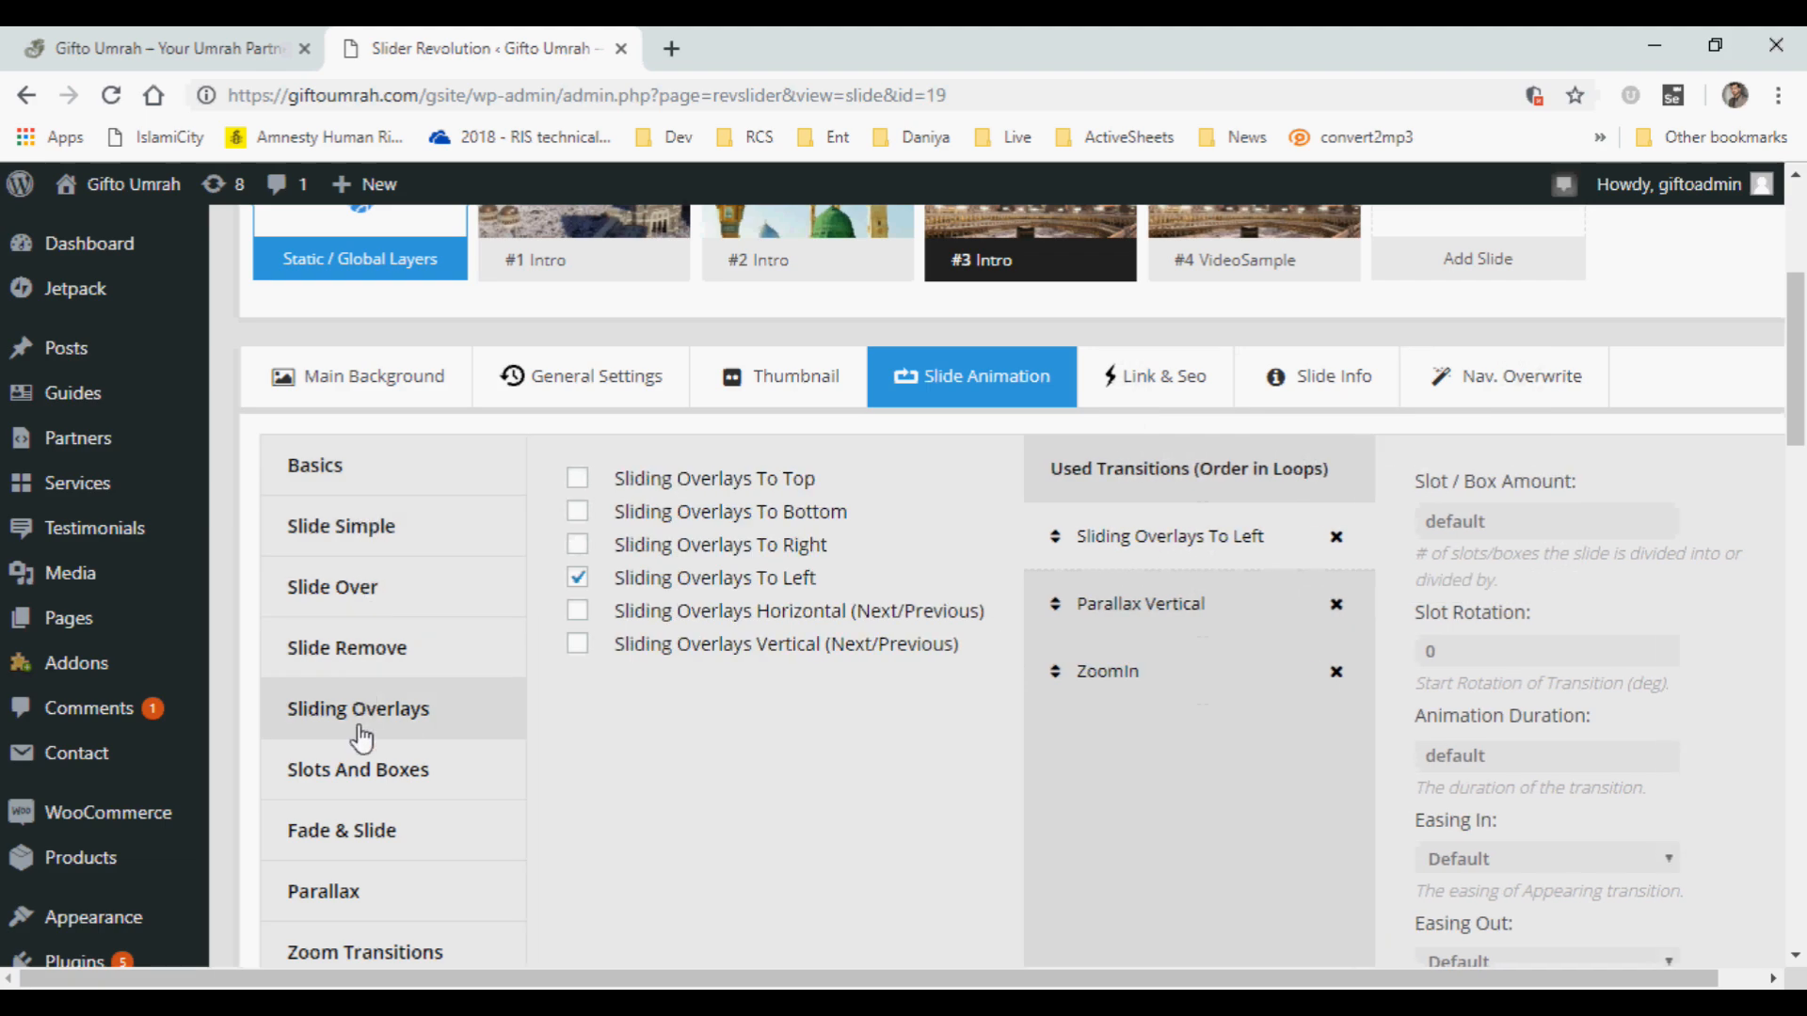
left_click(358, 790)
scroll(437, 752, "down", 2)
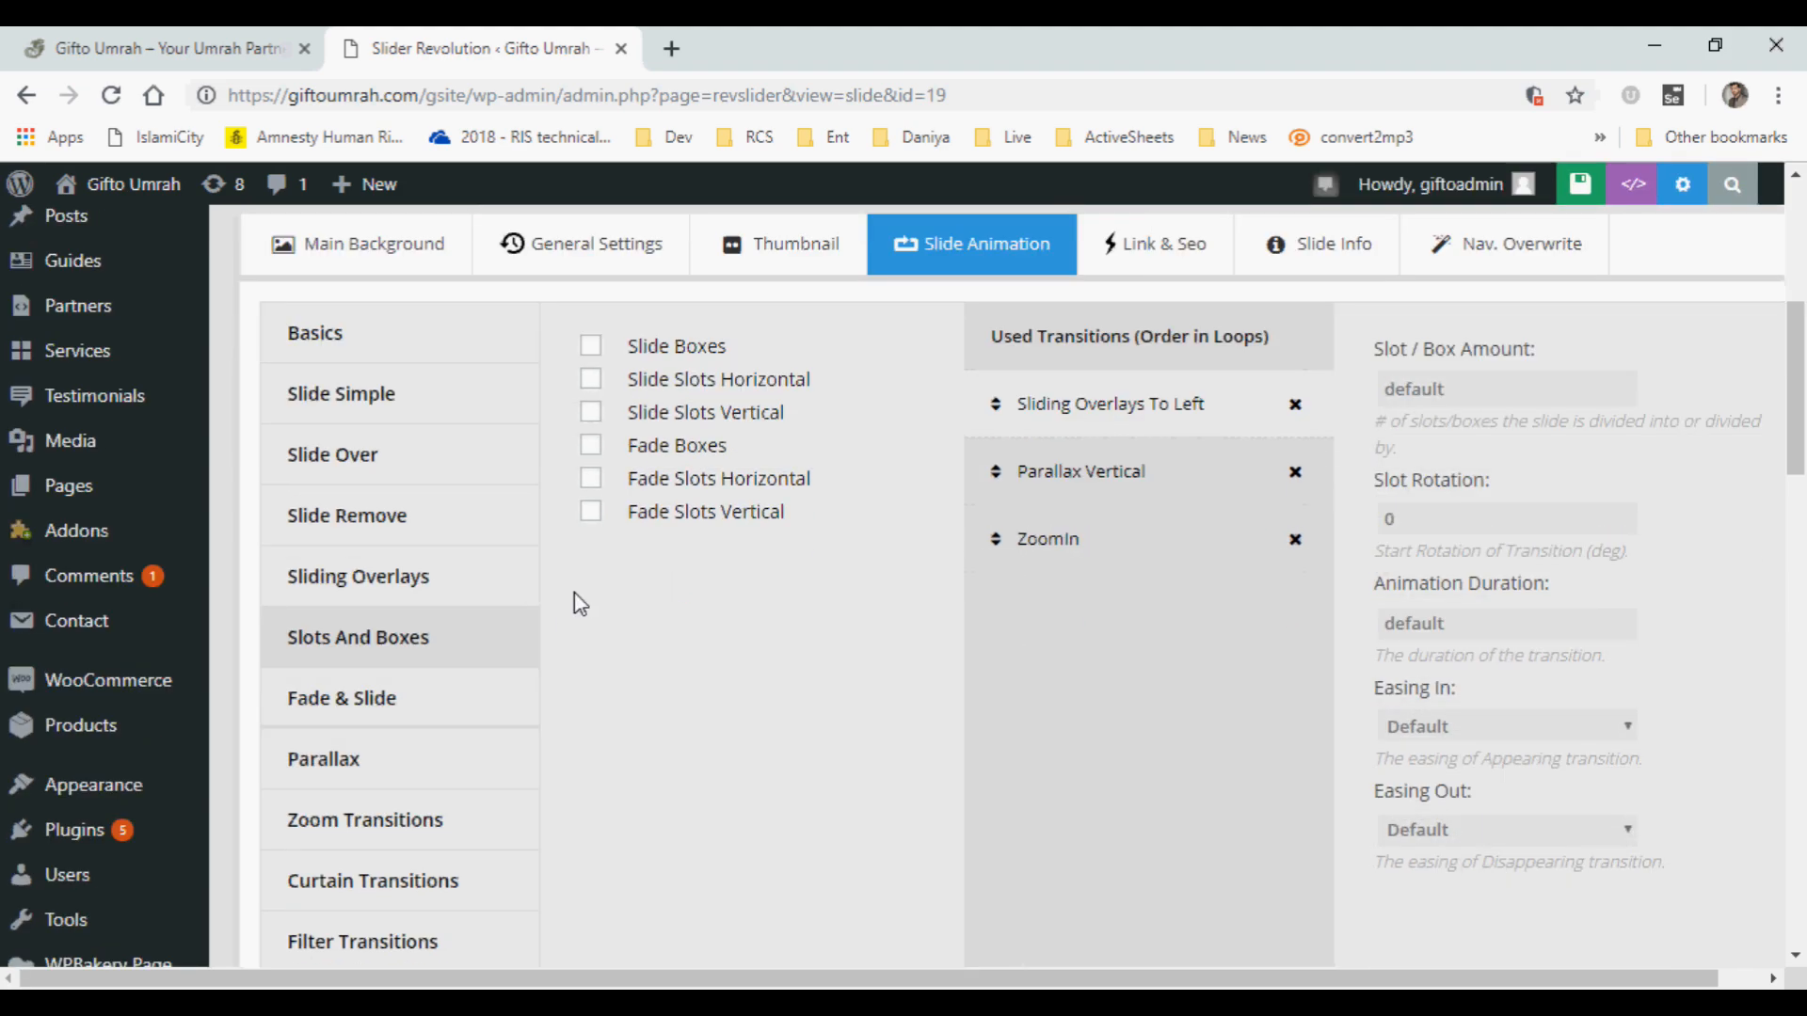
left_click(395, 753)
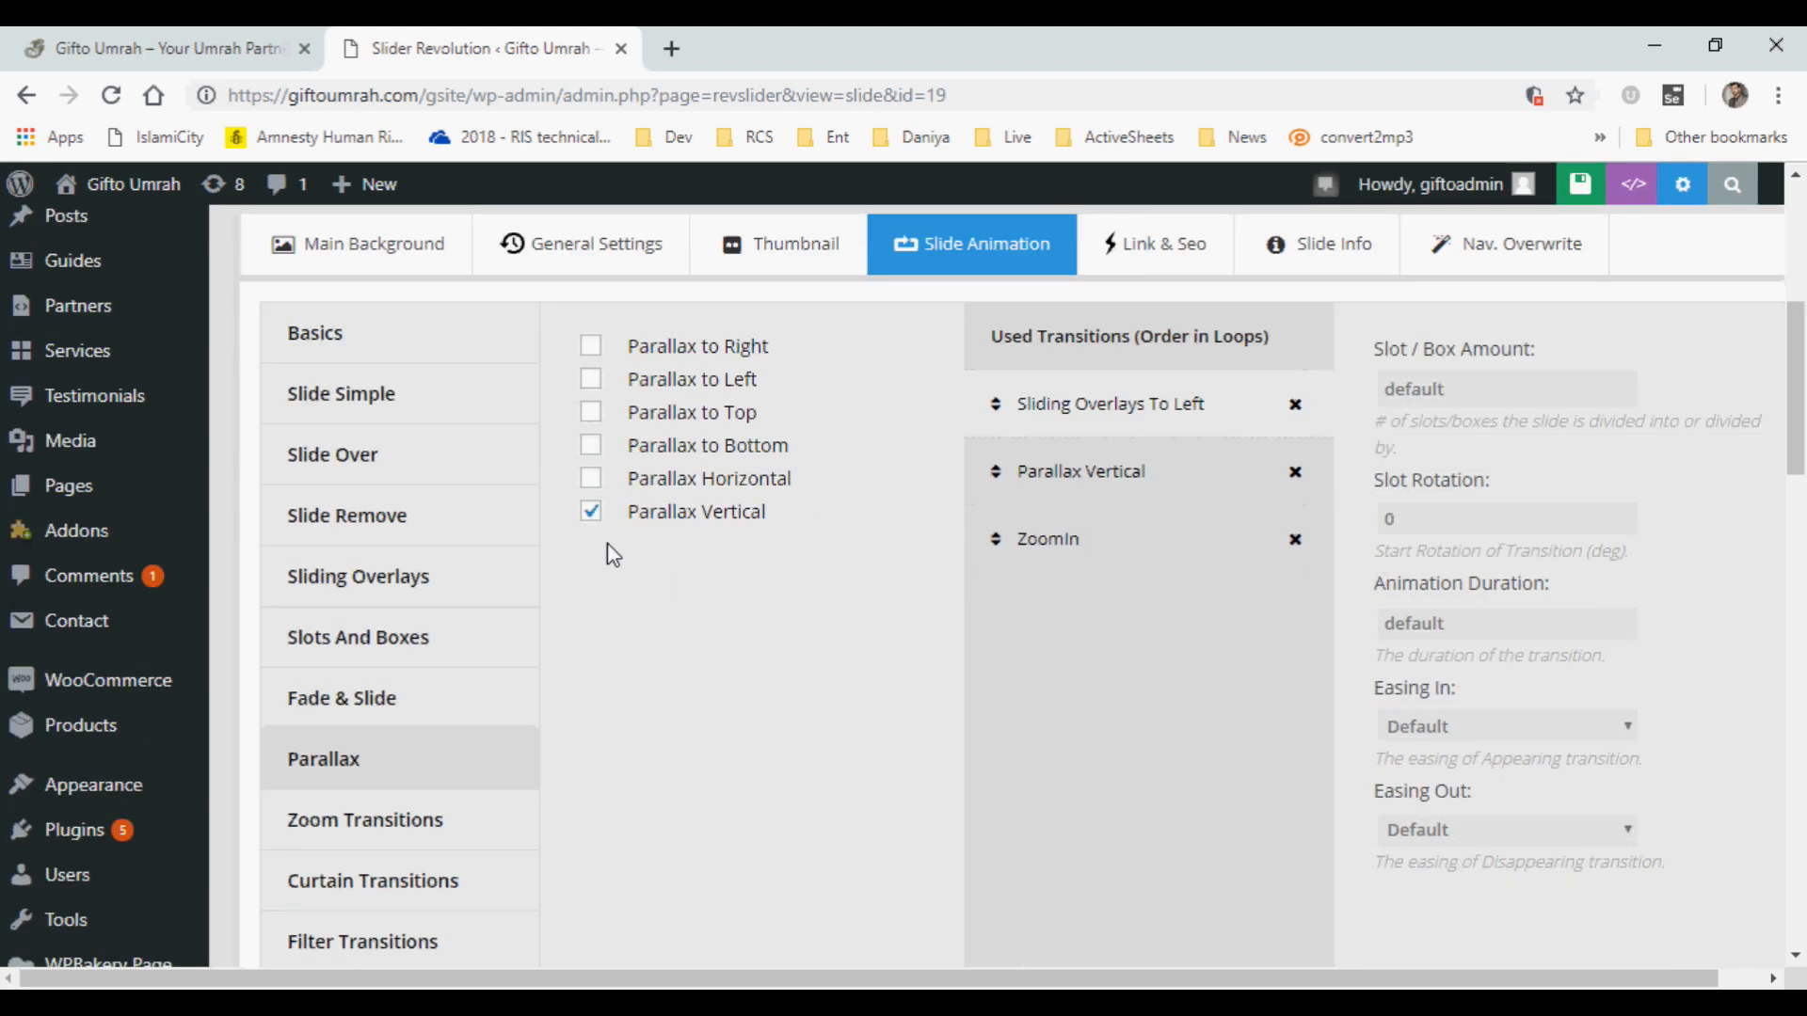
mouse_move(641, 490)
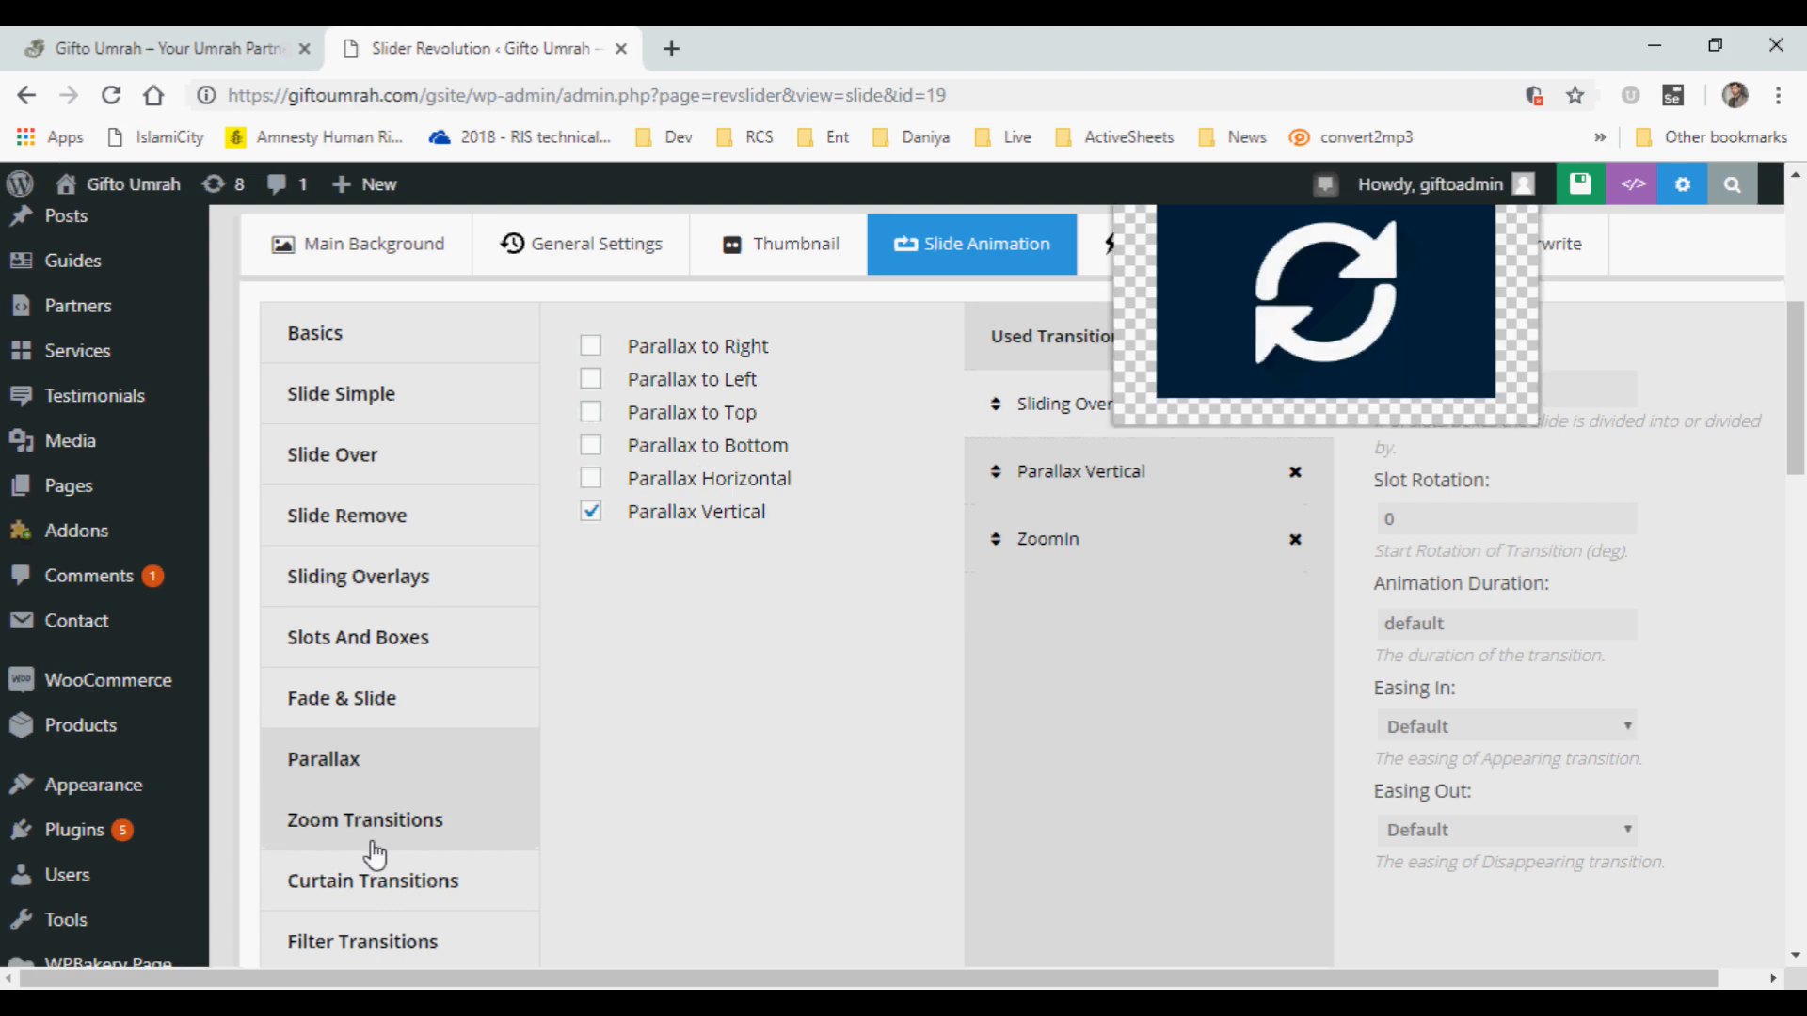
scroll(382, 837, "down", 1)
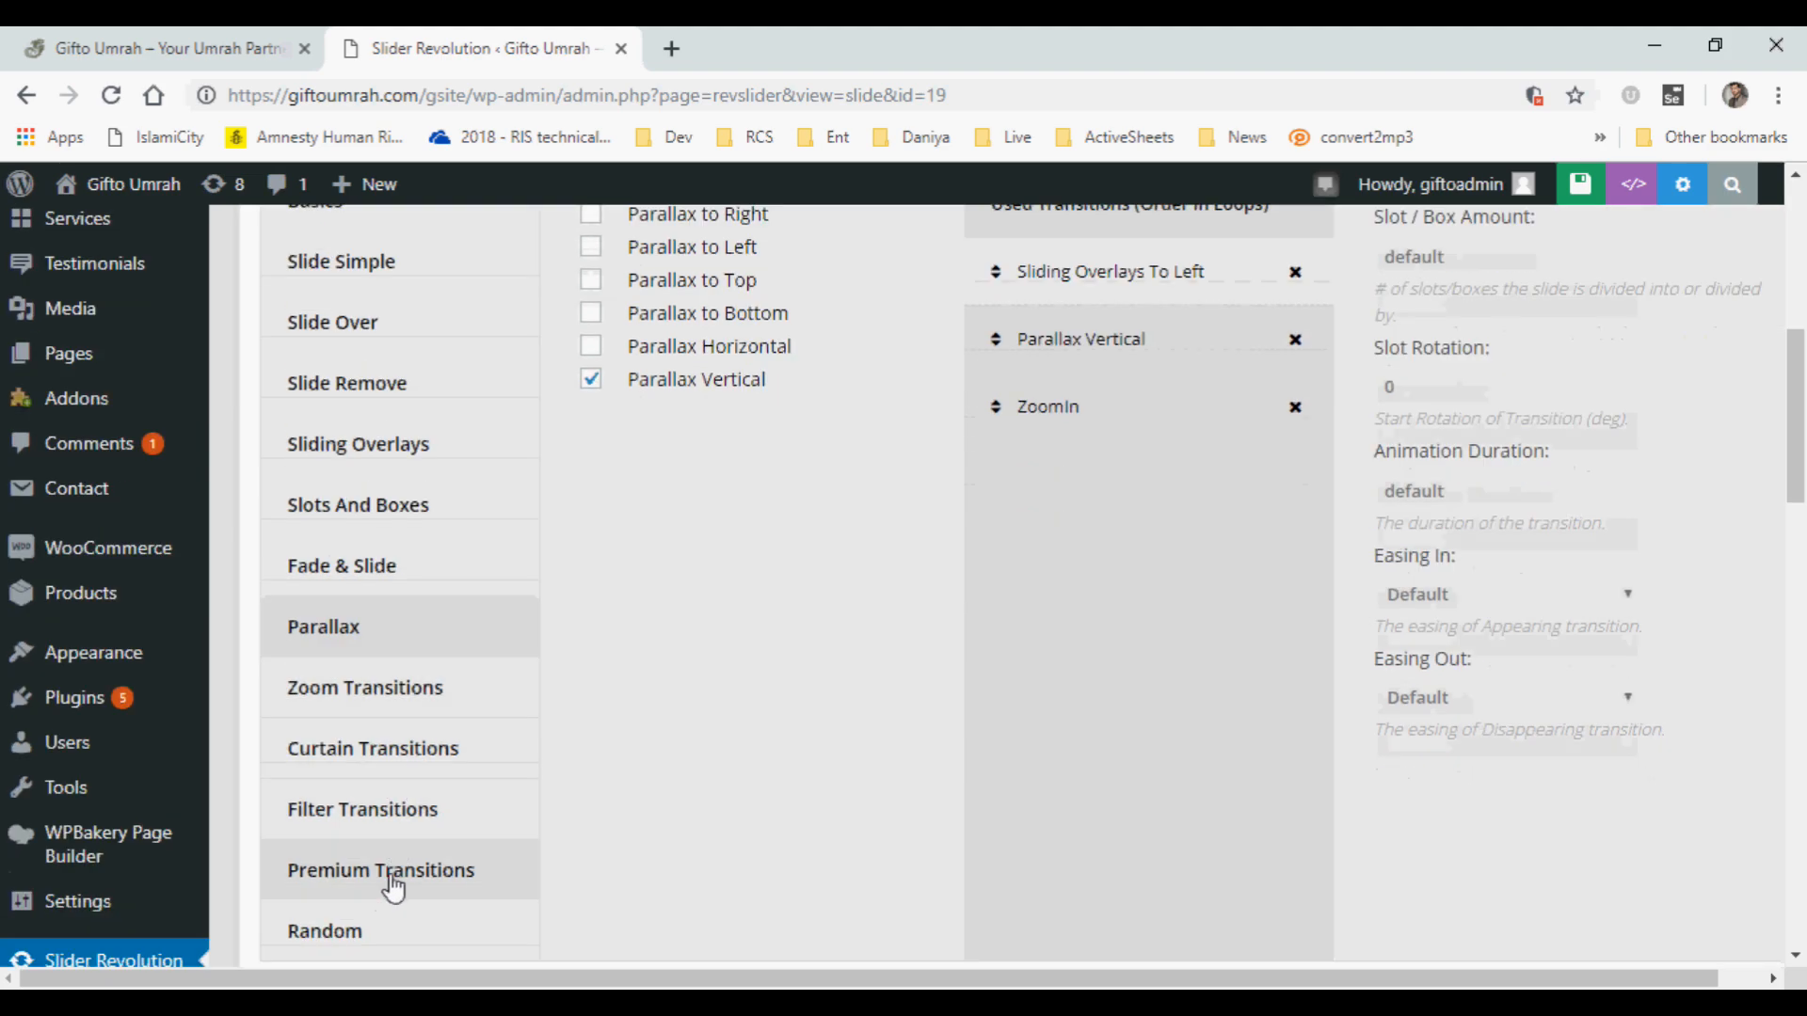
left_click(357, 811)
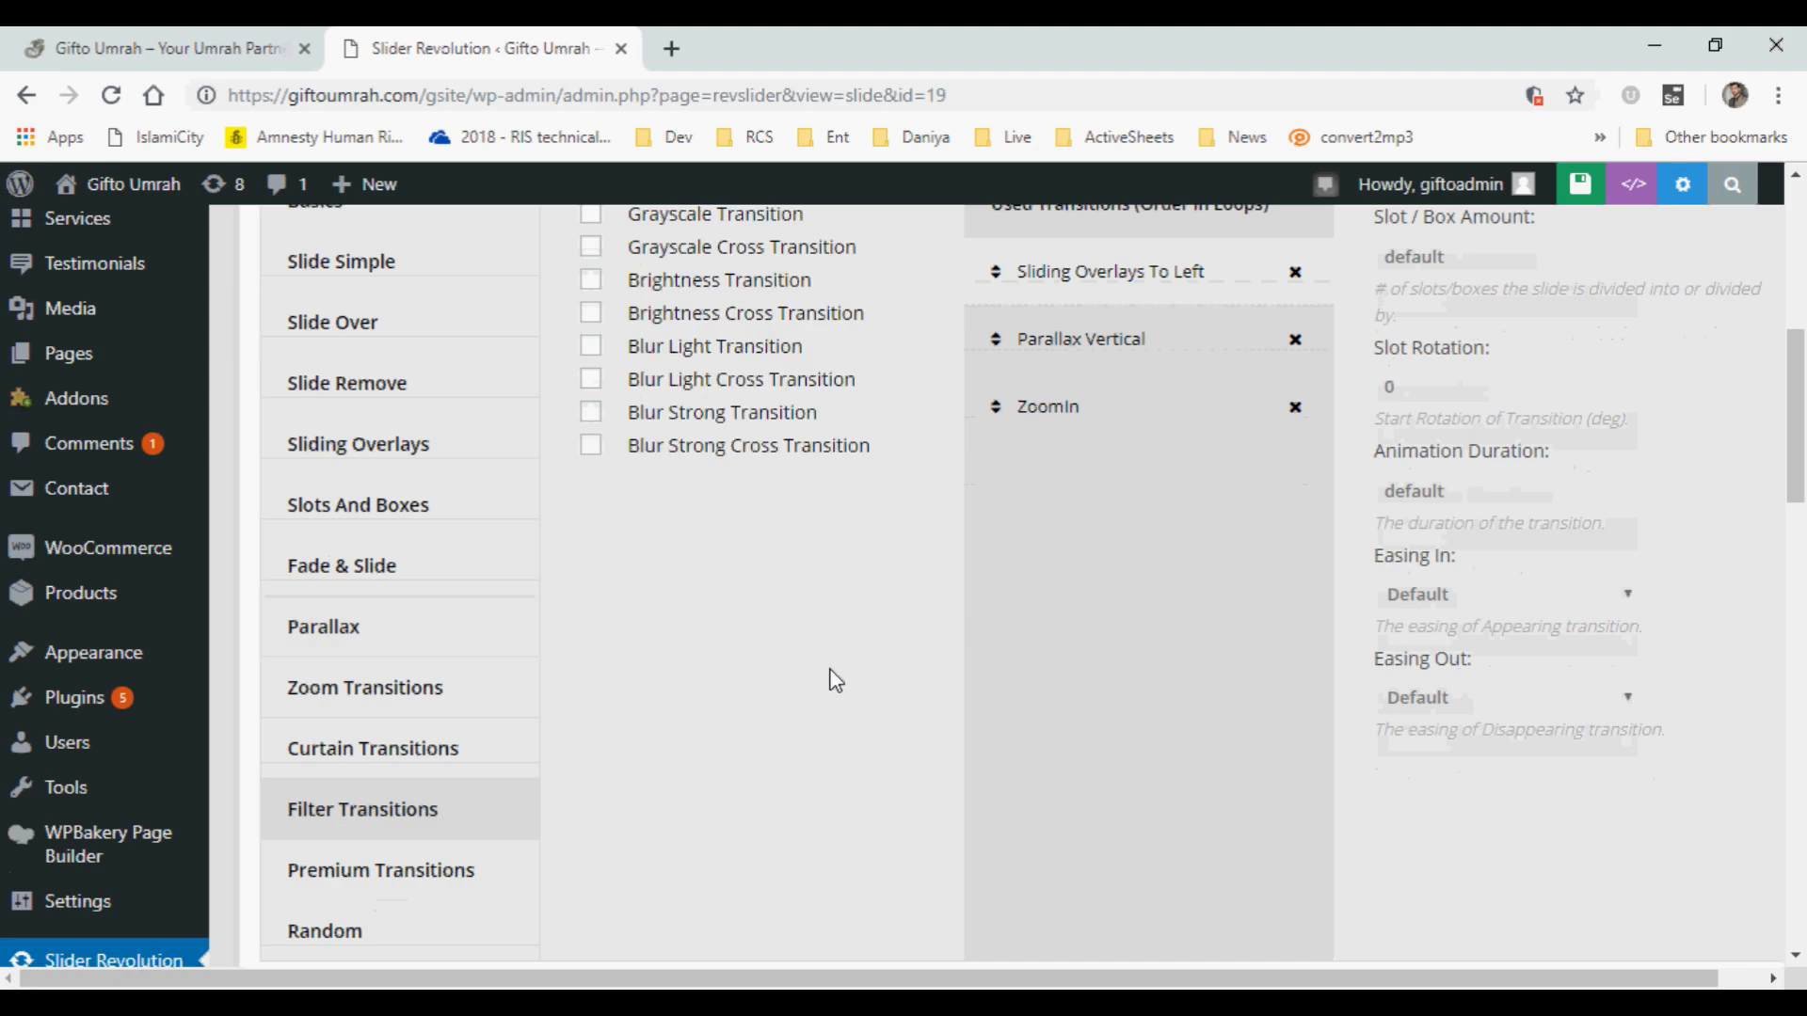
scroll(835, 679, "up", 1)
mouse_move(697, 351)
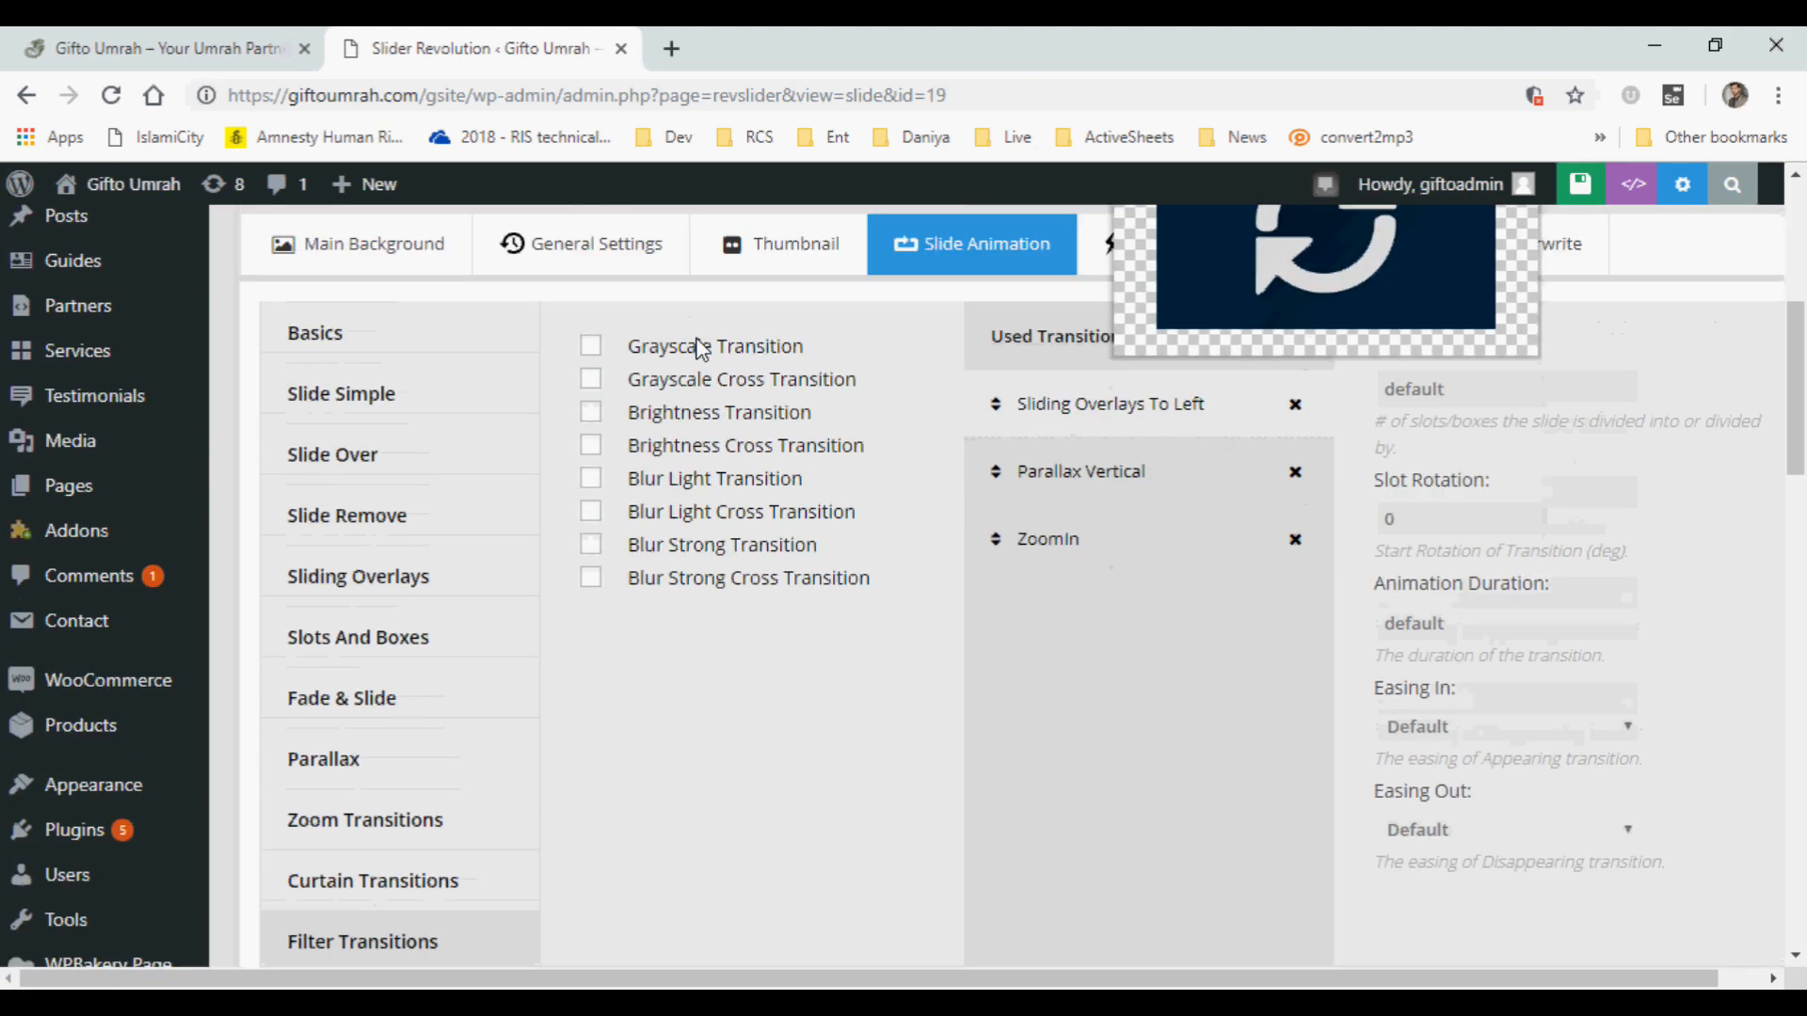
scroll(725, 573, "up", 1)
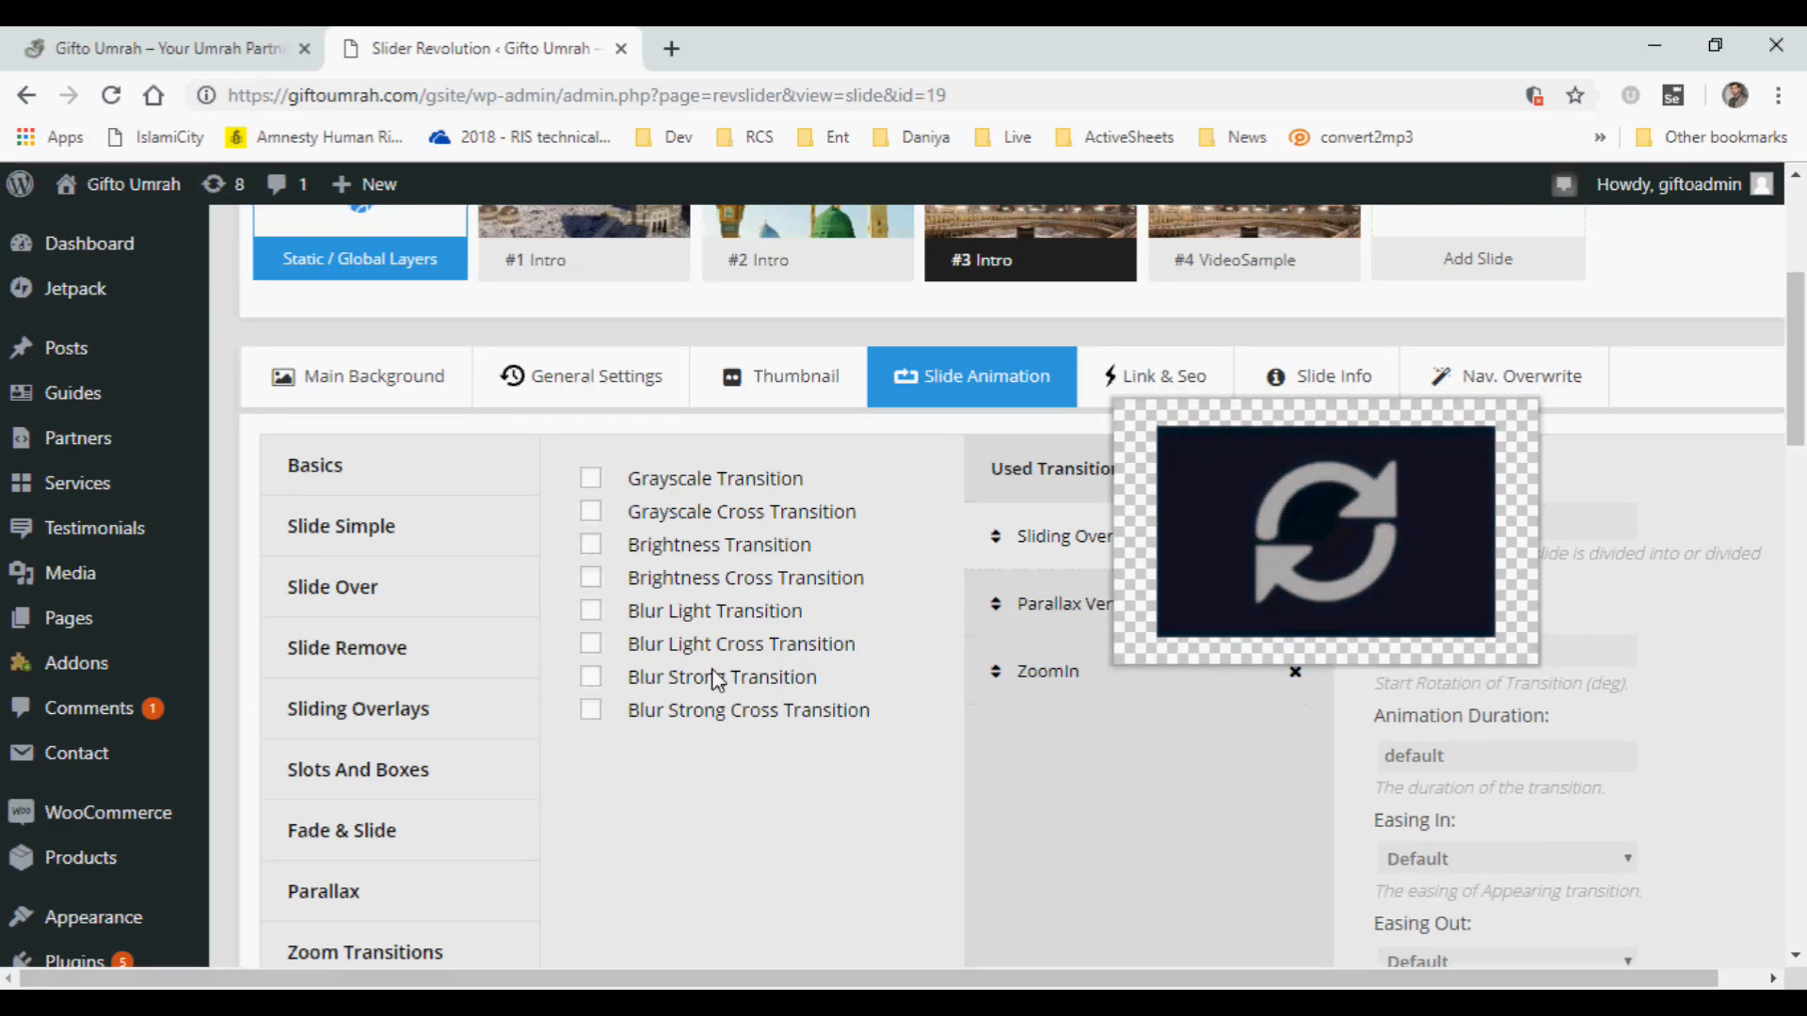
Add the Slide To Bottom transition from the Slide Simple group to slide #3 and save the slide.
left_click(422, 585)
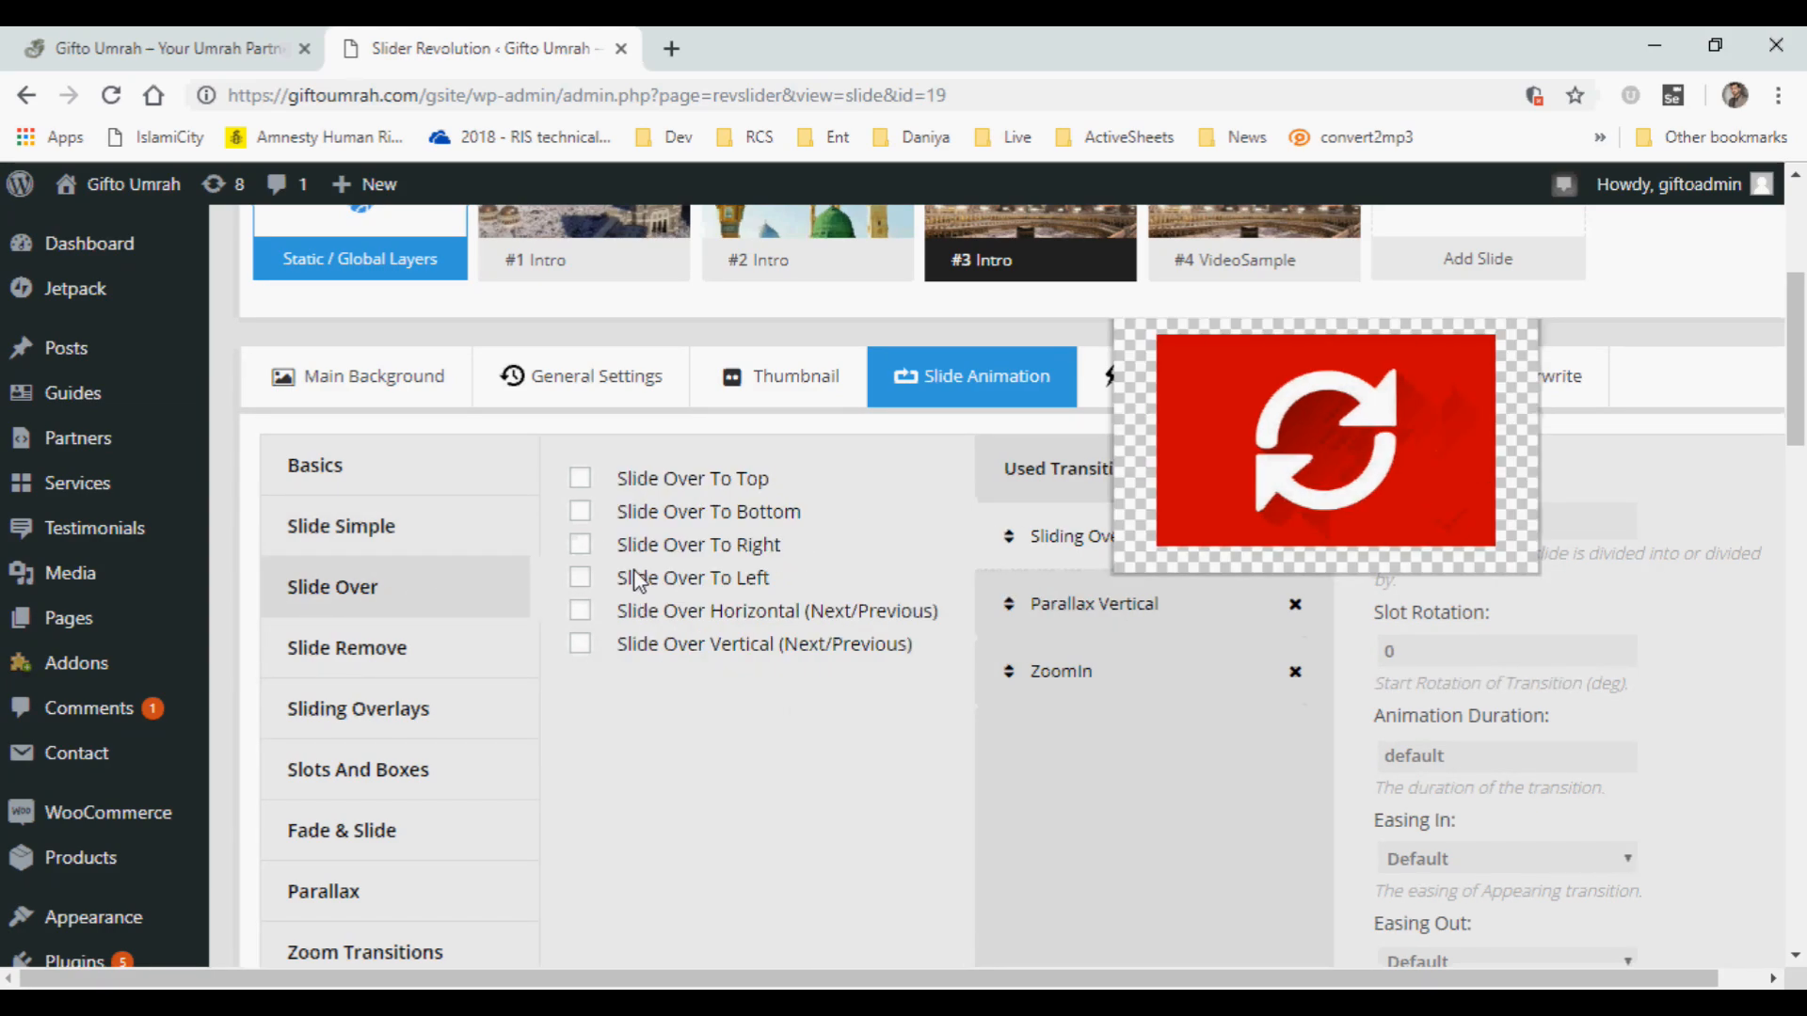
left_click(402, 554)
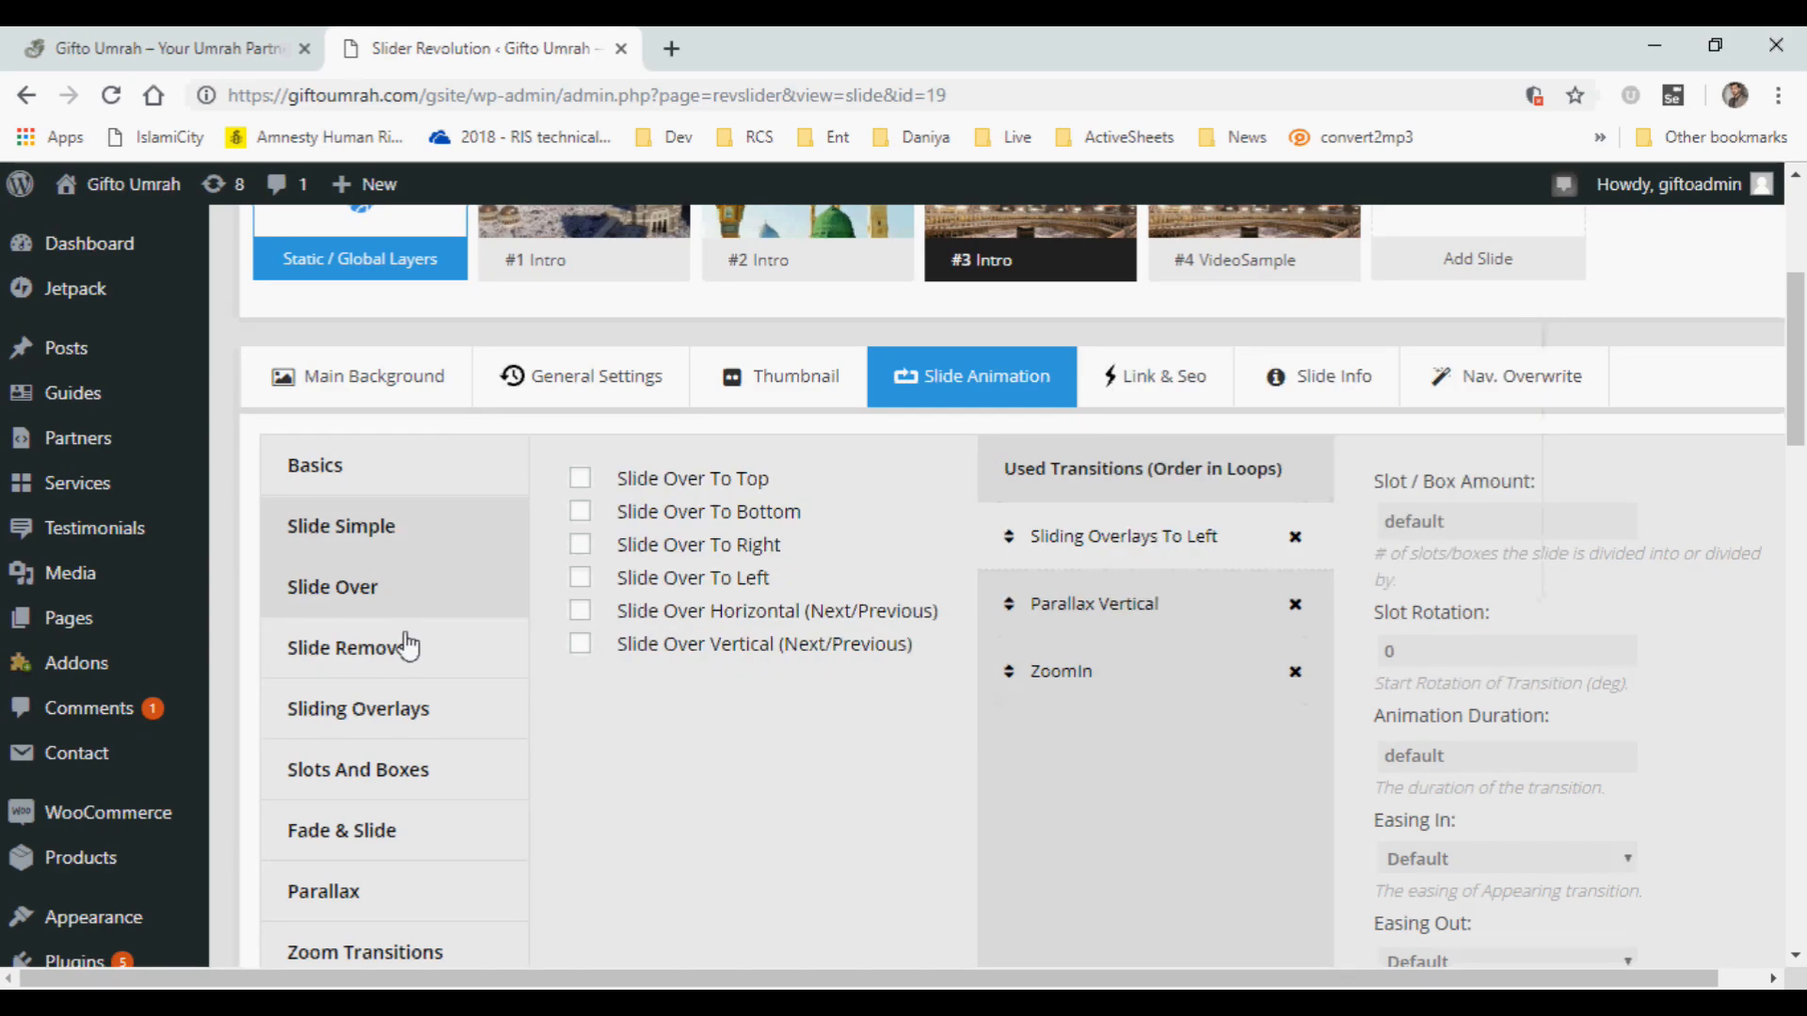
mouse_move(695, 518)
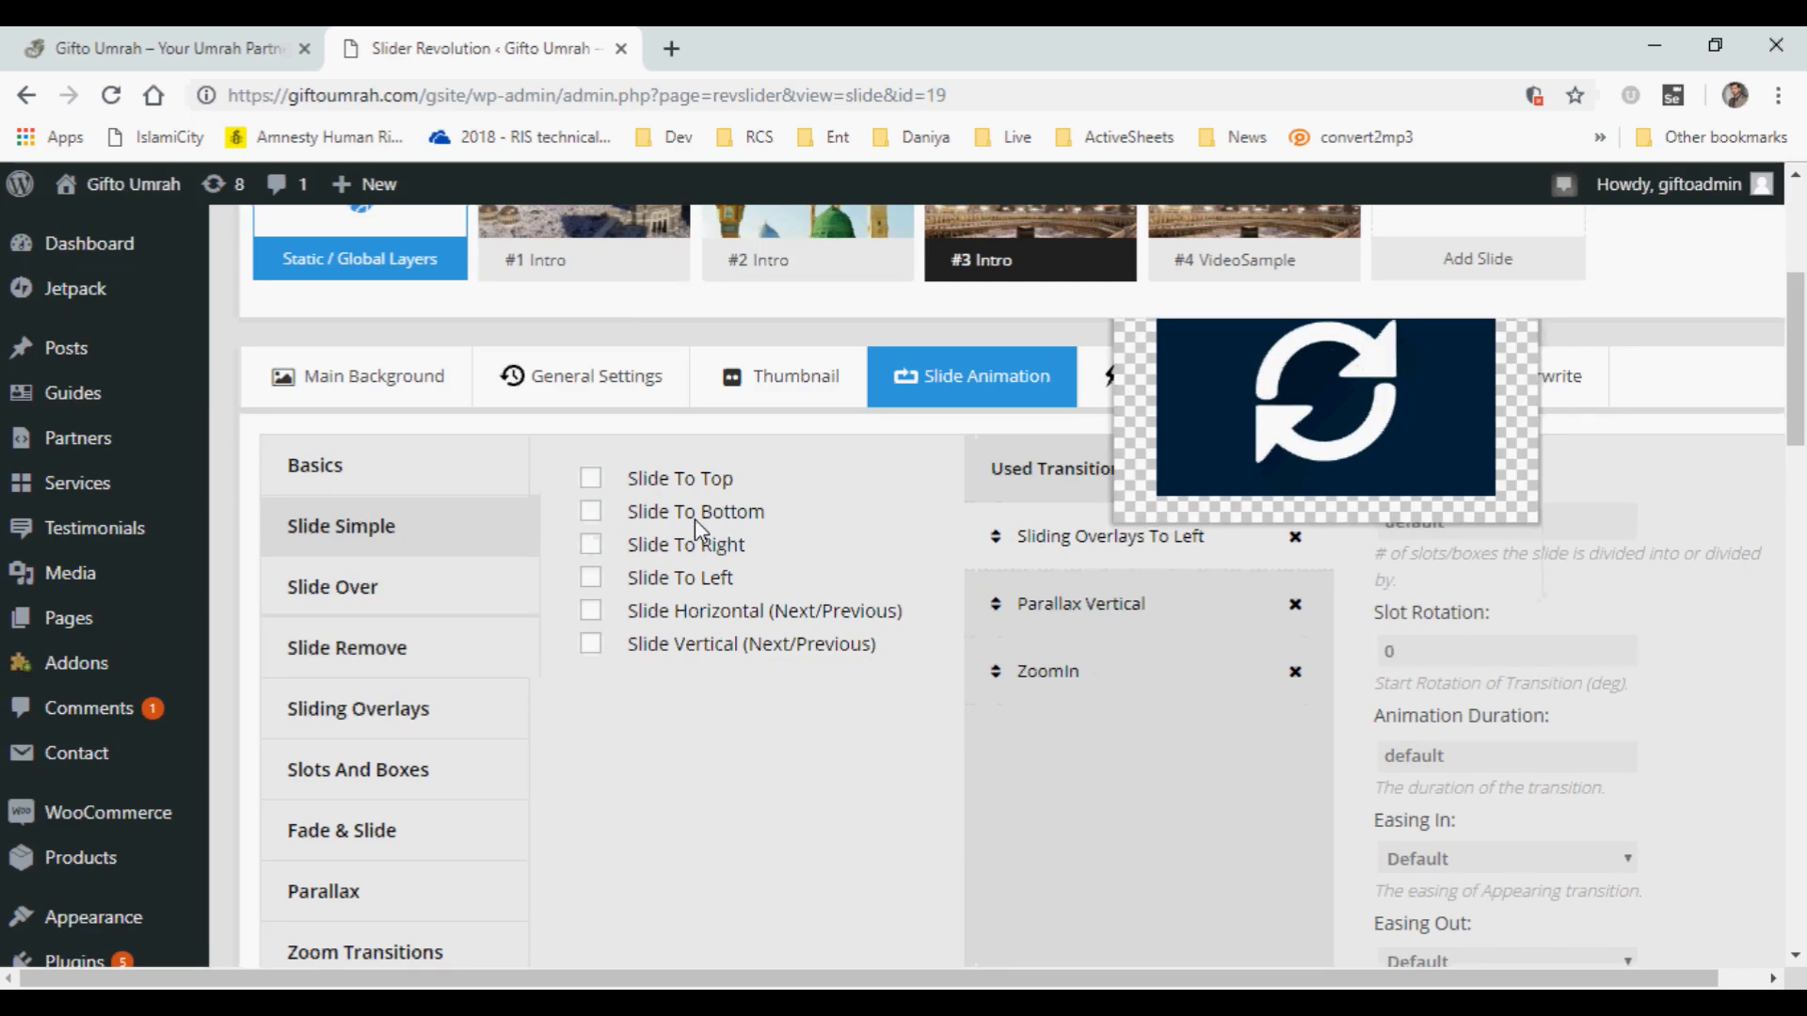
left_click(591, 511)
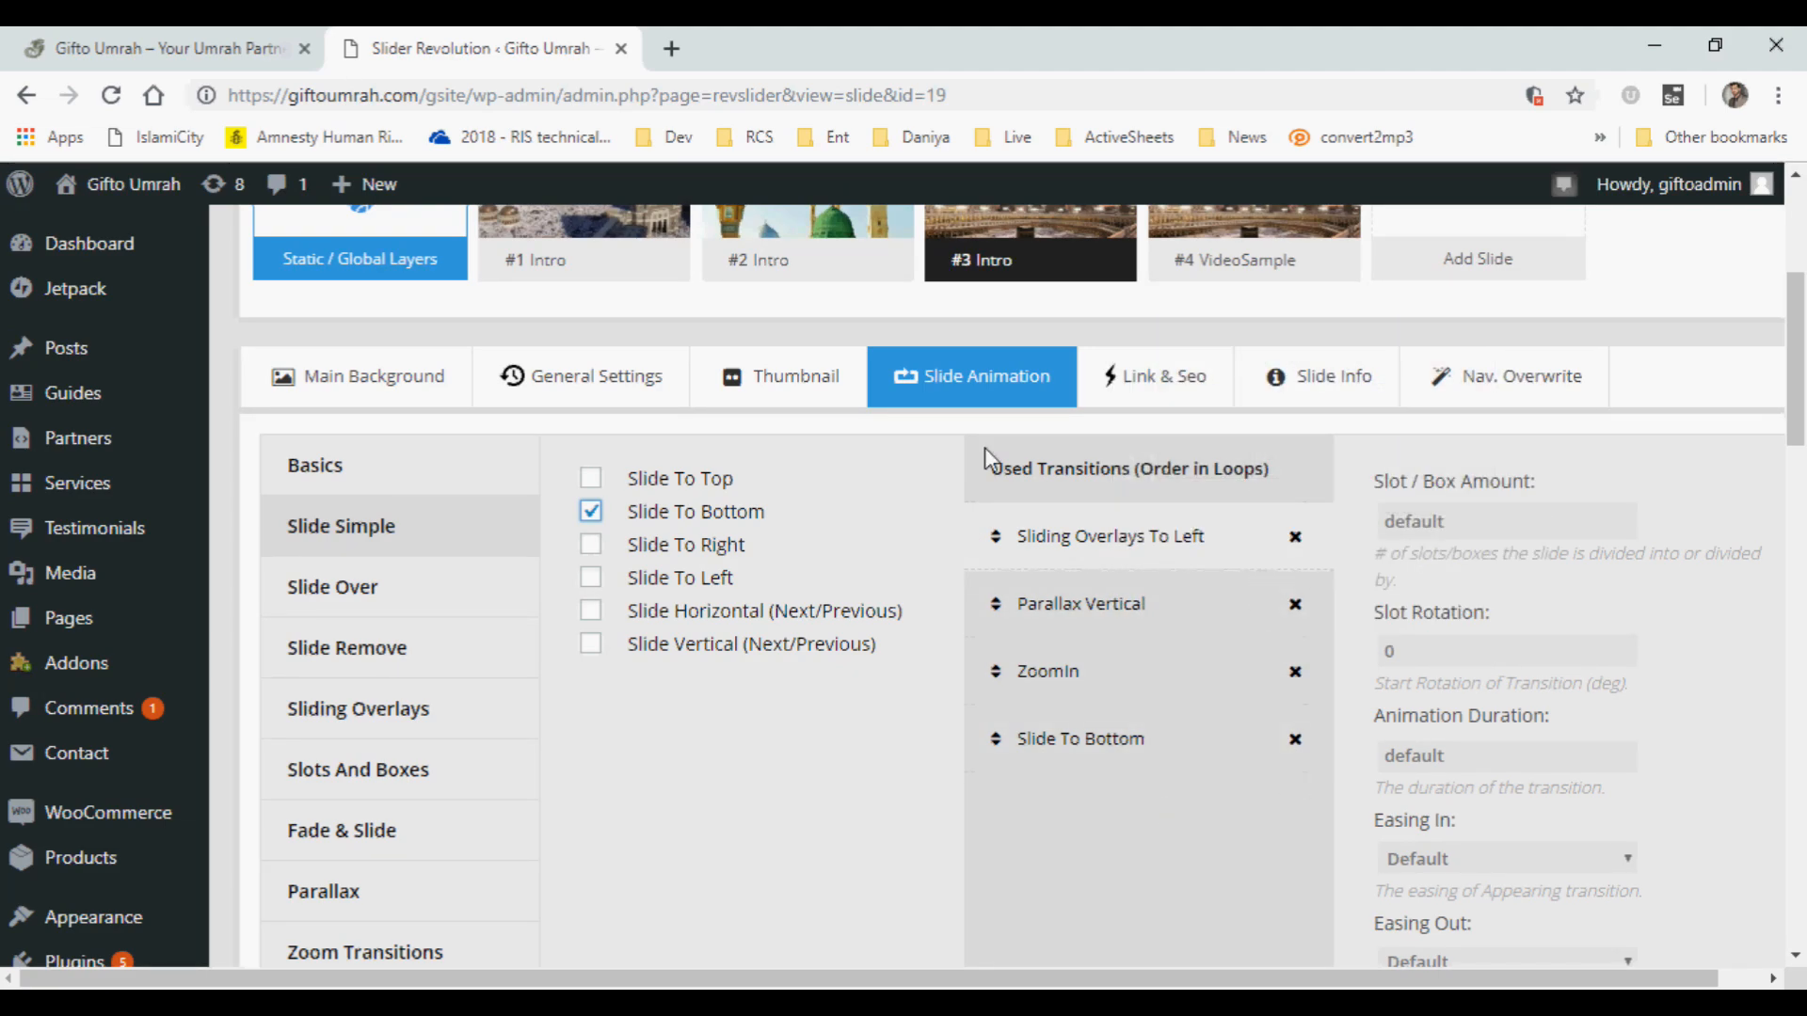
left_click_drag(1797, 386, 1802, 324)
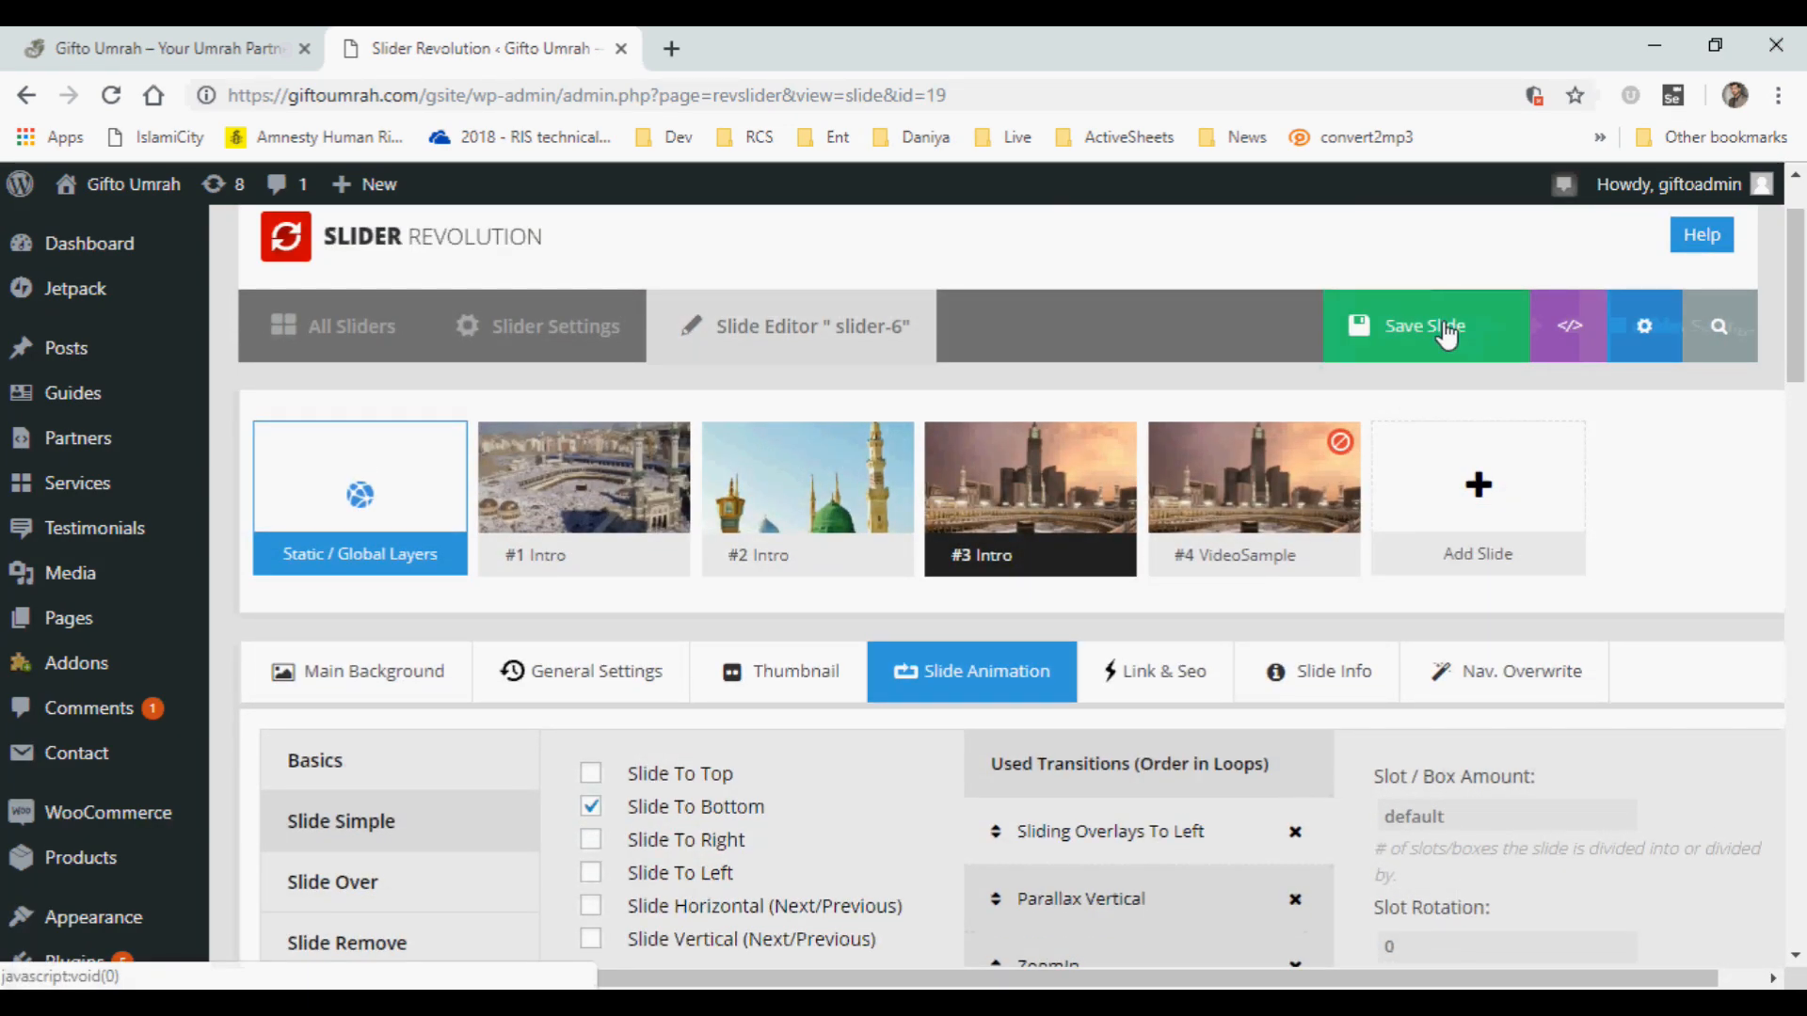
left_click(1447, 331)
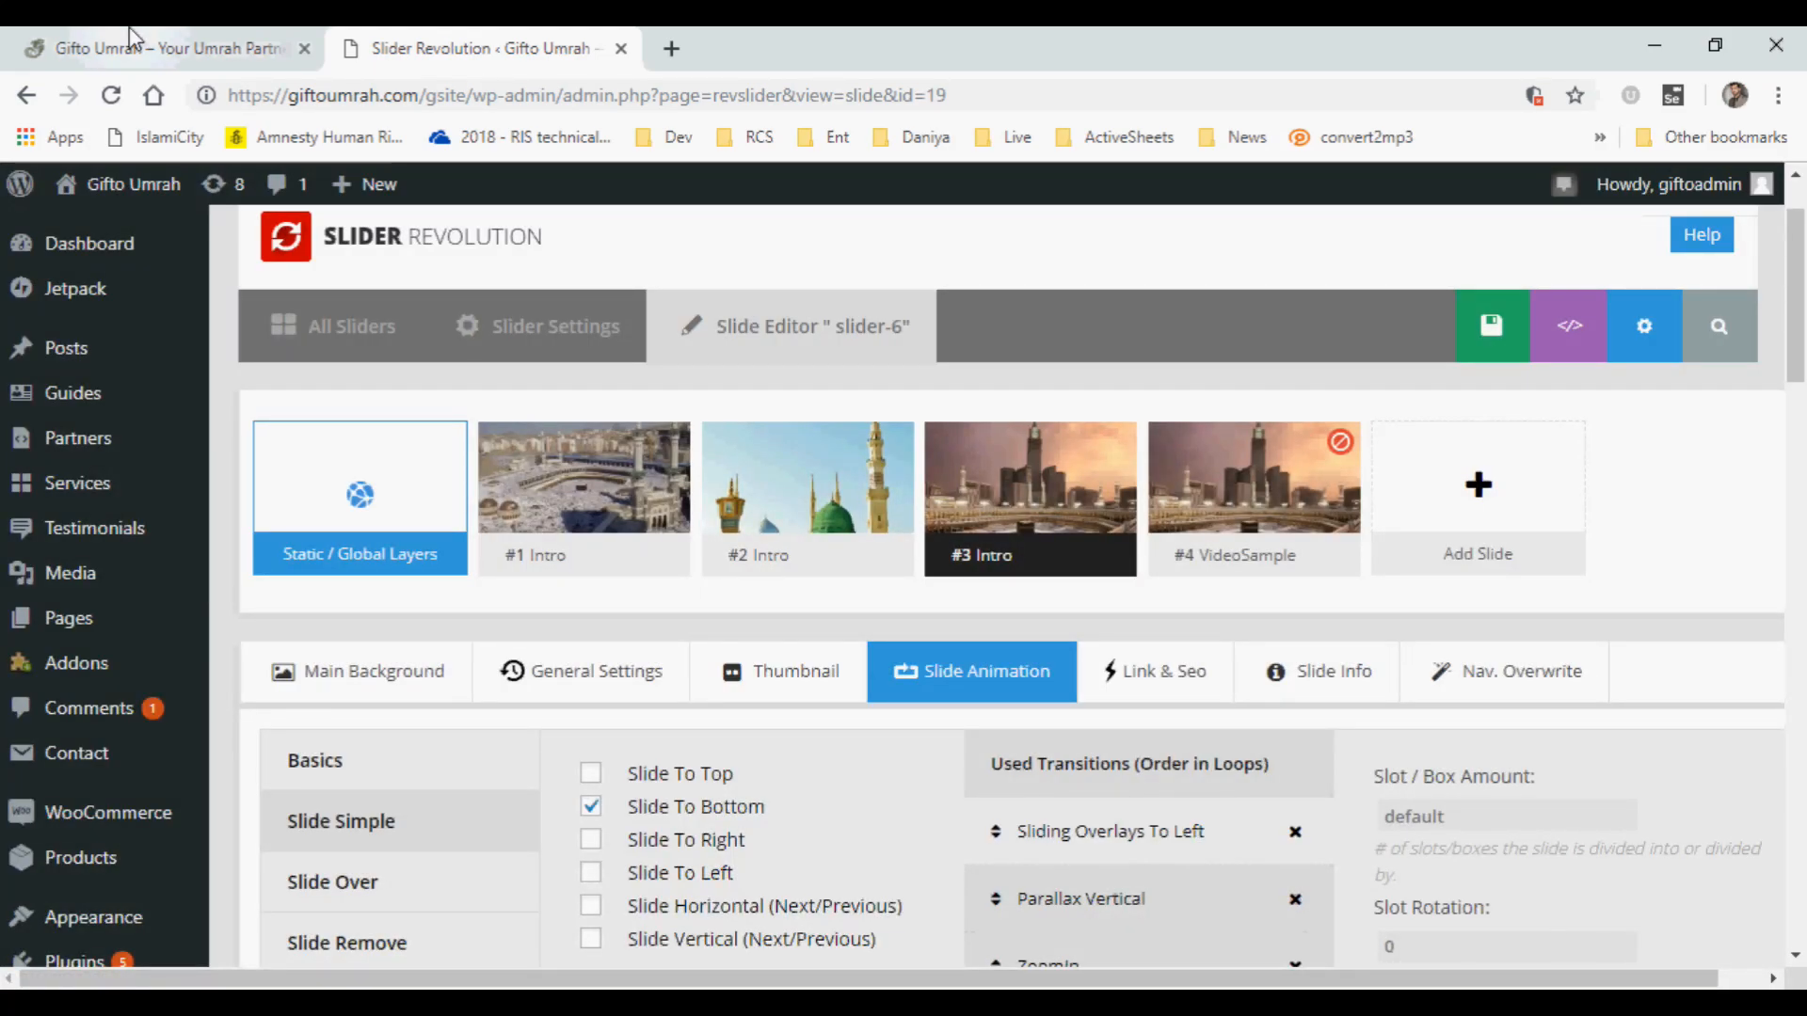
Switch to the Gifto Umrah homepage, reload it and watch the banner through to the new slide.
left_click(132, 42)
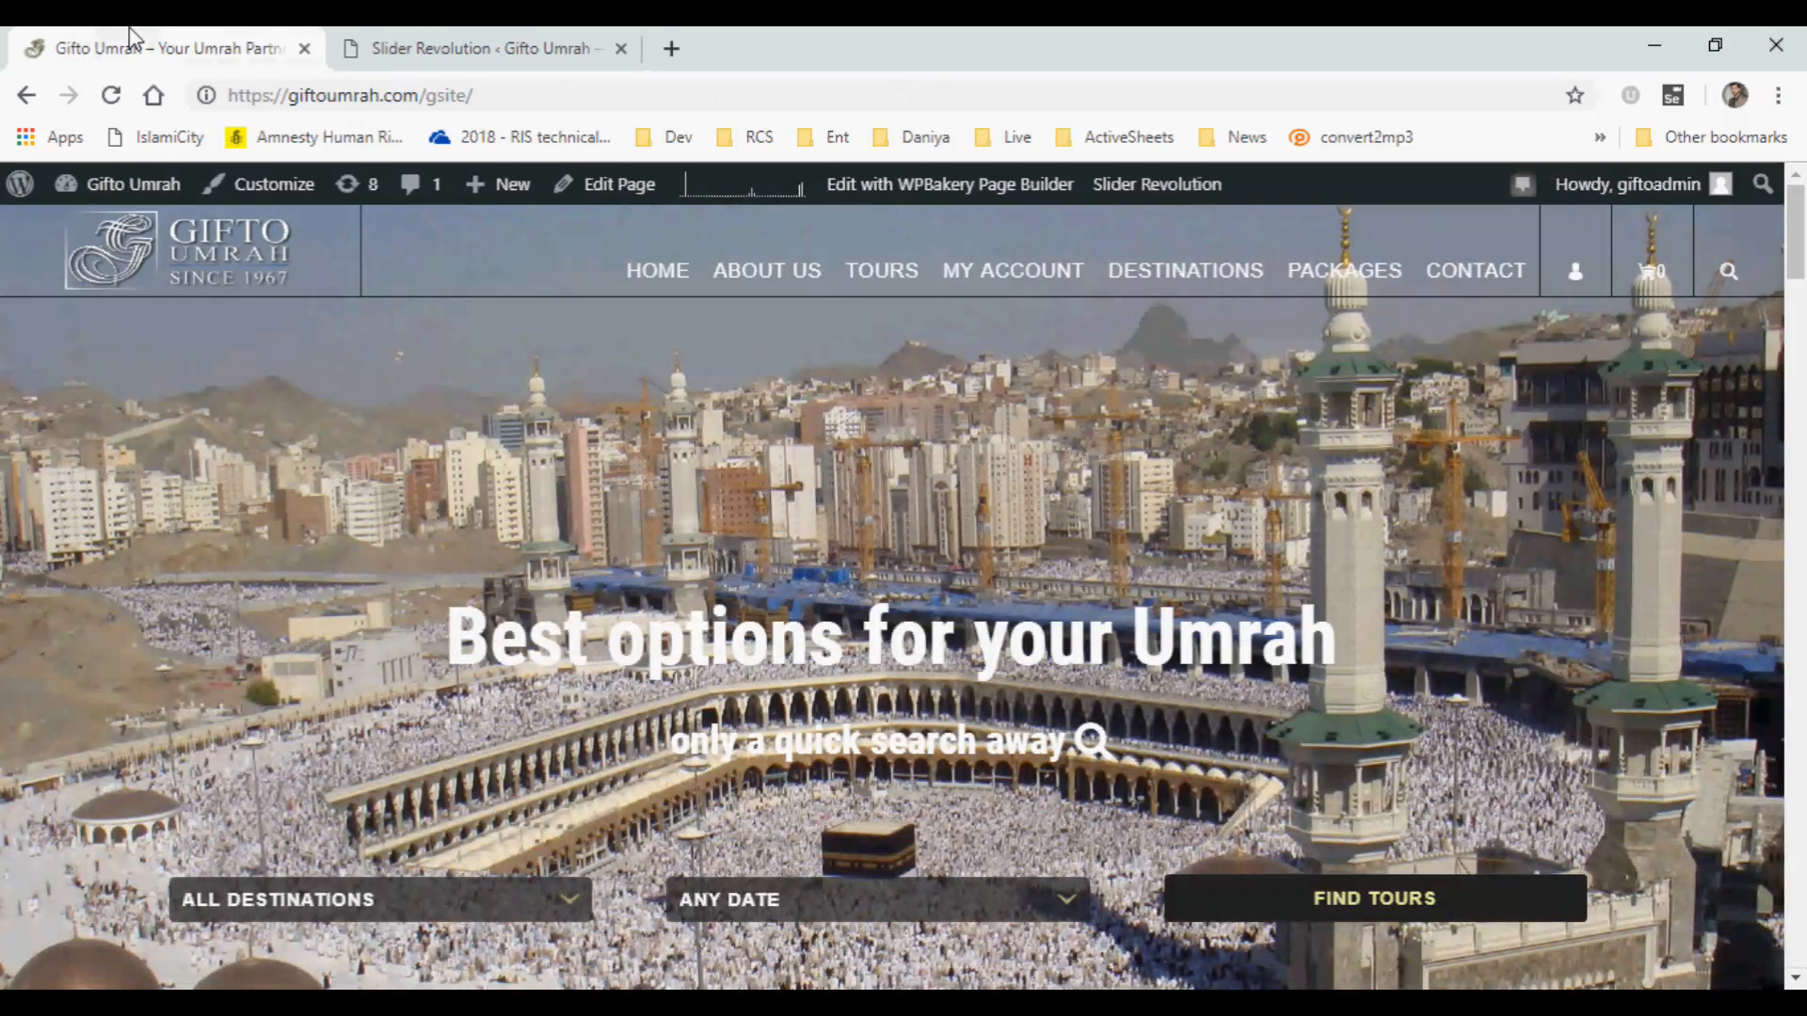
left_click(107, 96)
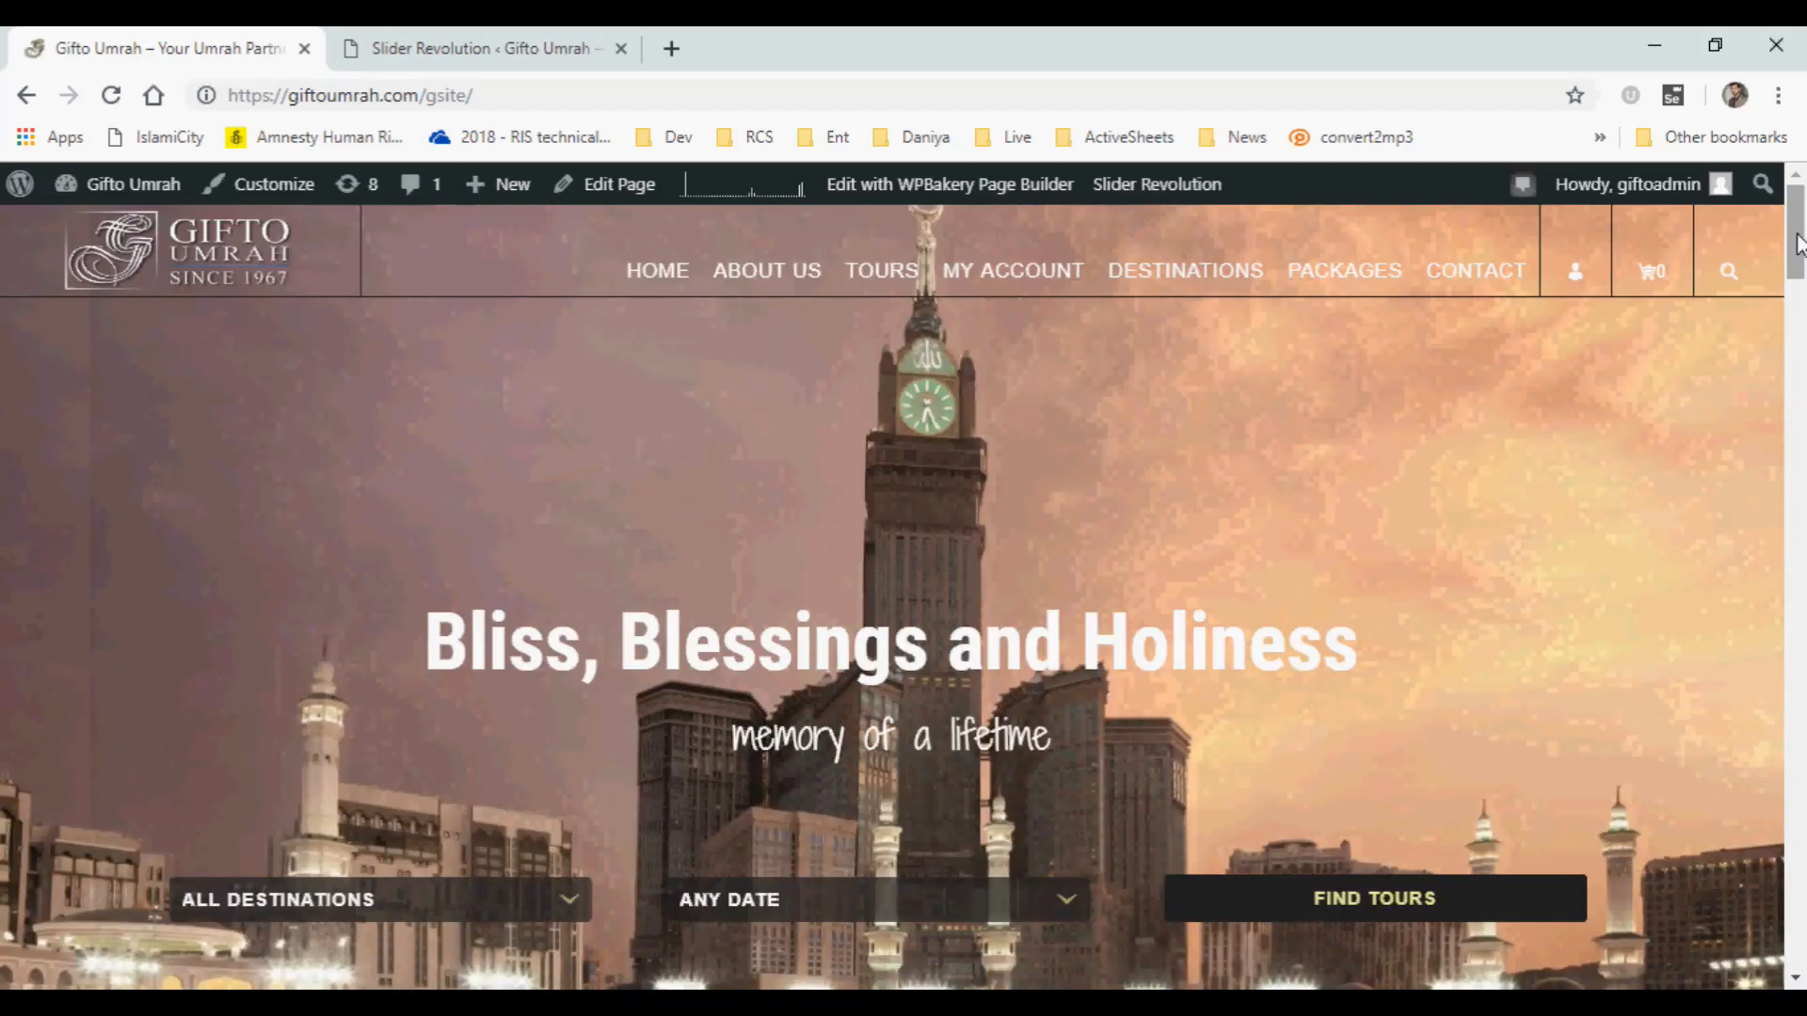
mouse_move(1797, 244)
left_mouse_down()
mouse_move(1797, 315)
mouse_move(1795, 241)
left_mouse_up()
Return to the slide editor, open slide #4 VideoSample for editing and go to the YouTube video ID in its background source settings.
left_click(438, 42)
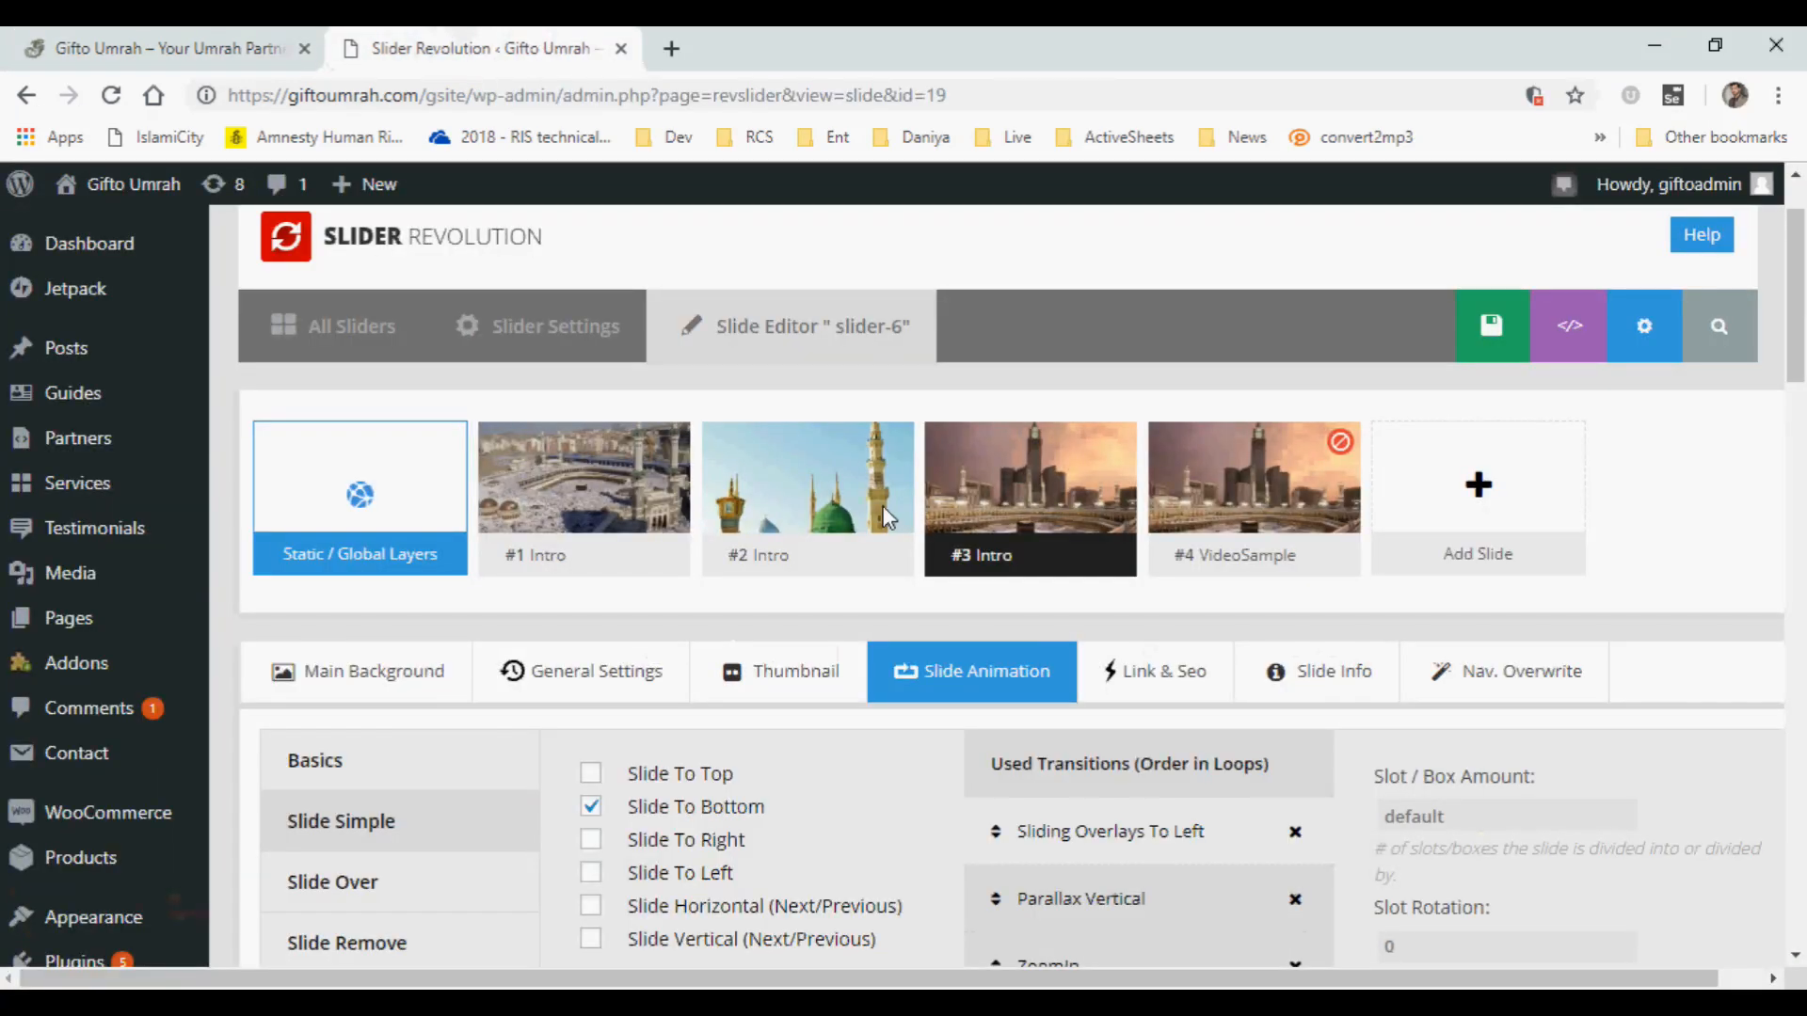
mouse_move(1264, 525)
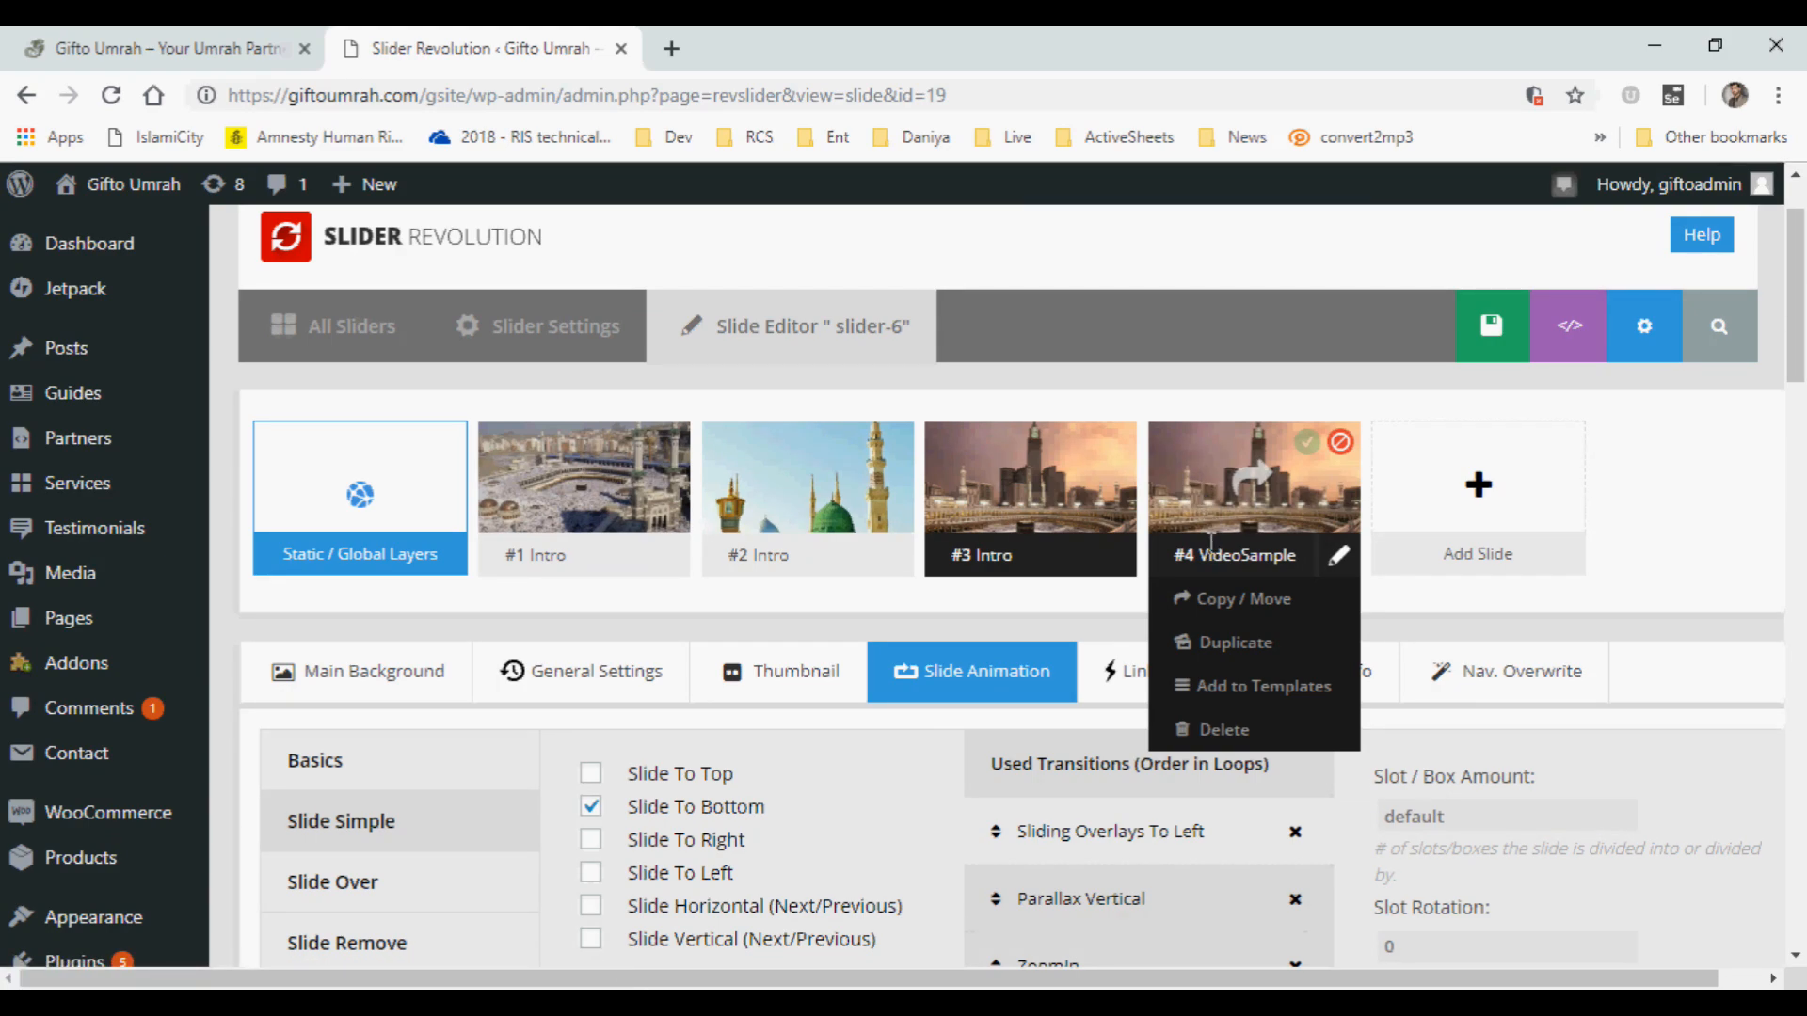
left_click(1221, 490)
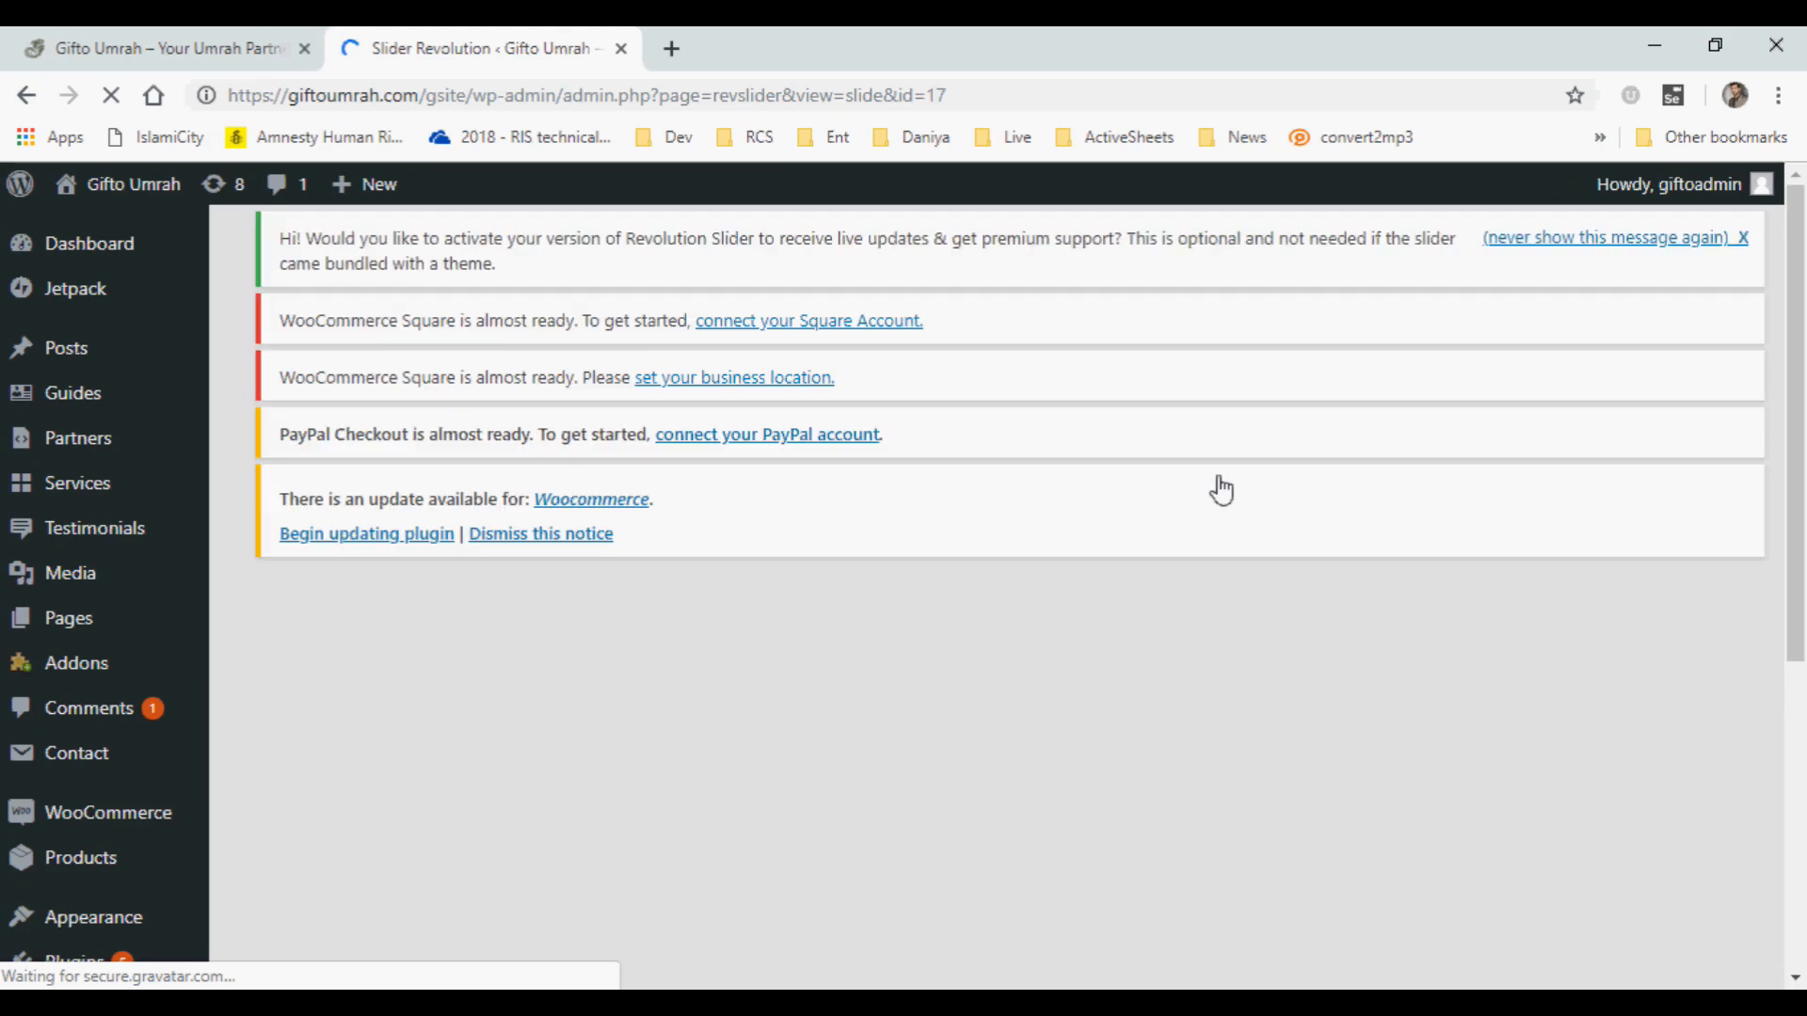
left_click(84, 45)
mouse_move(1805, 233)
left_mouse_down()
mouse_move(1805, 298)
mouse_move(1804, 239)
left_mouse_up()
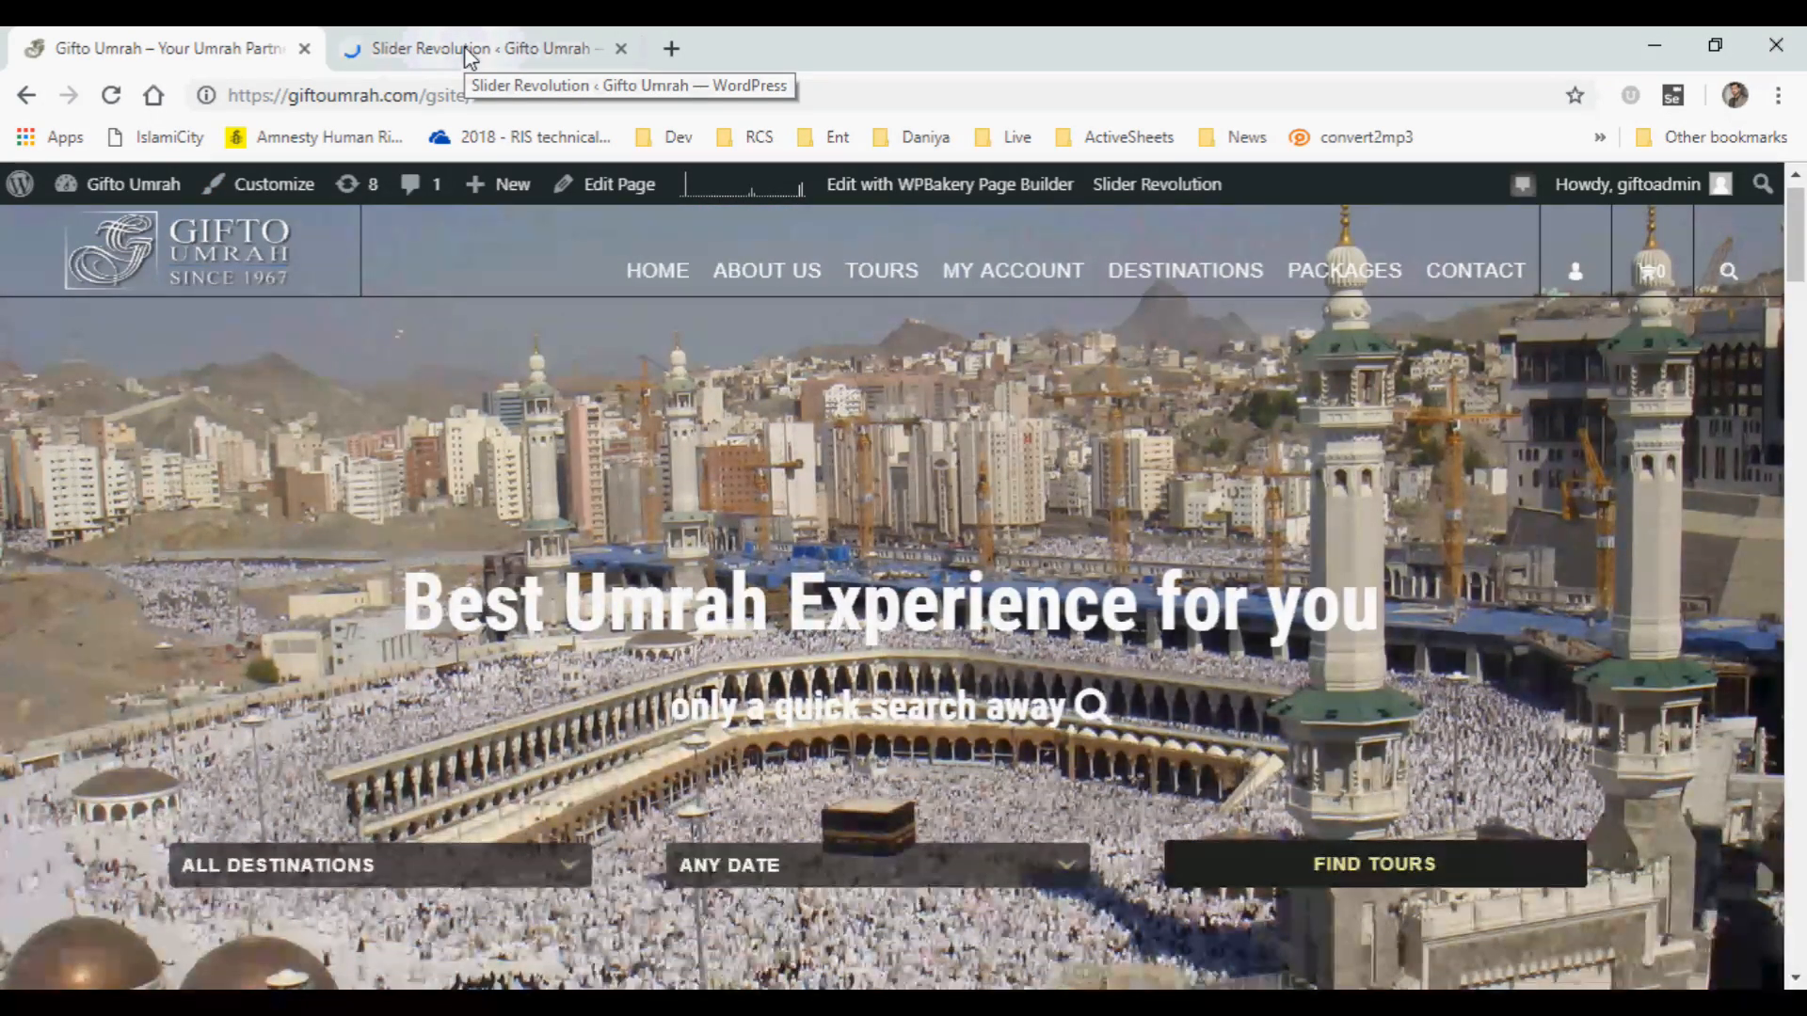
left_click(465, 47)
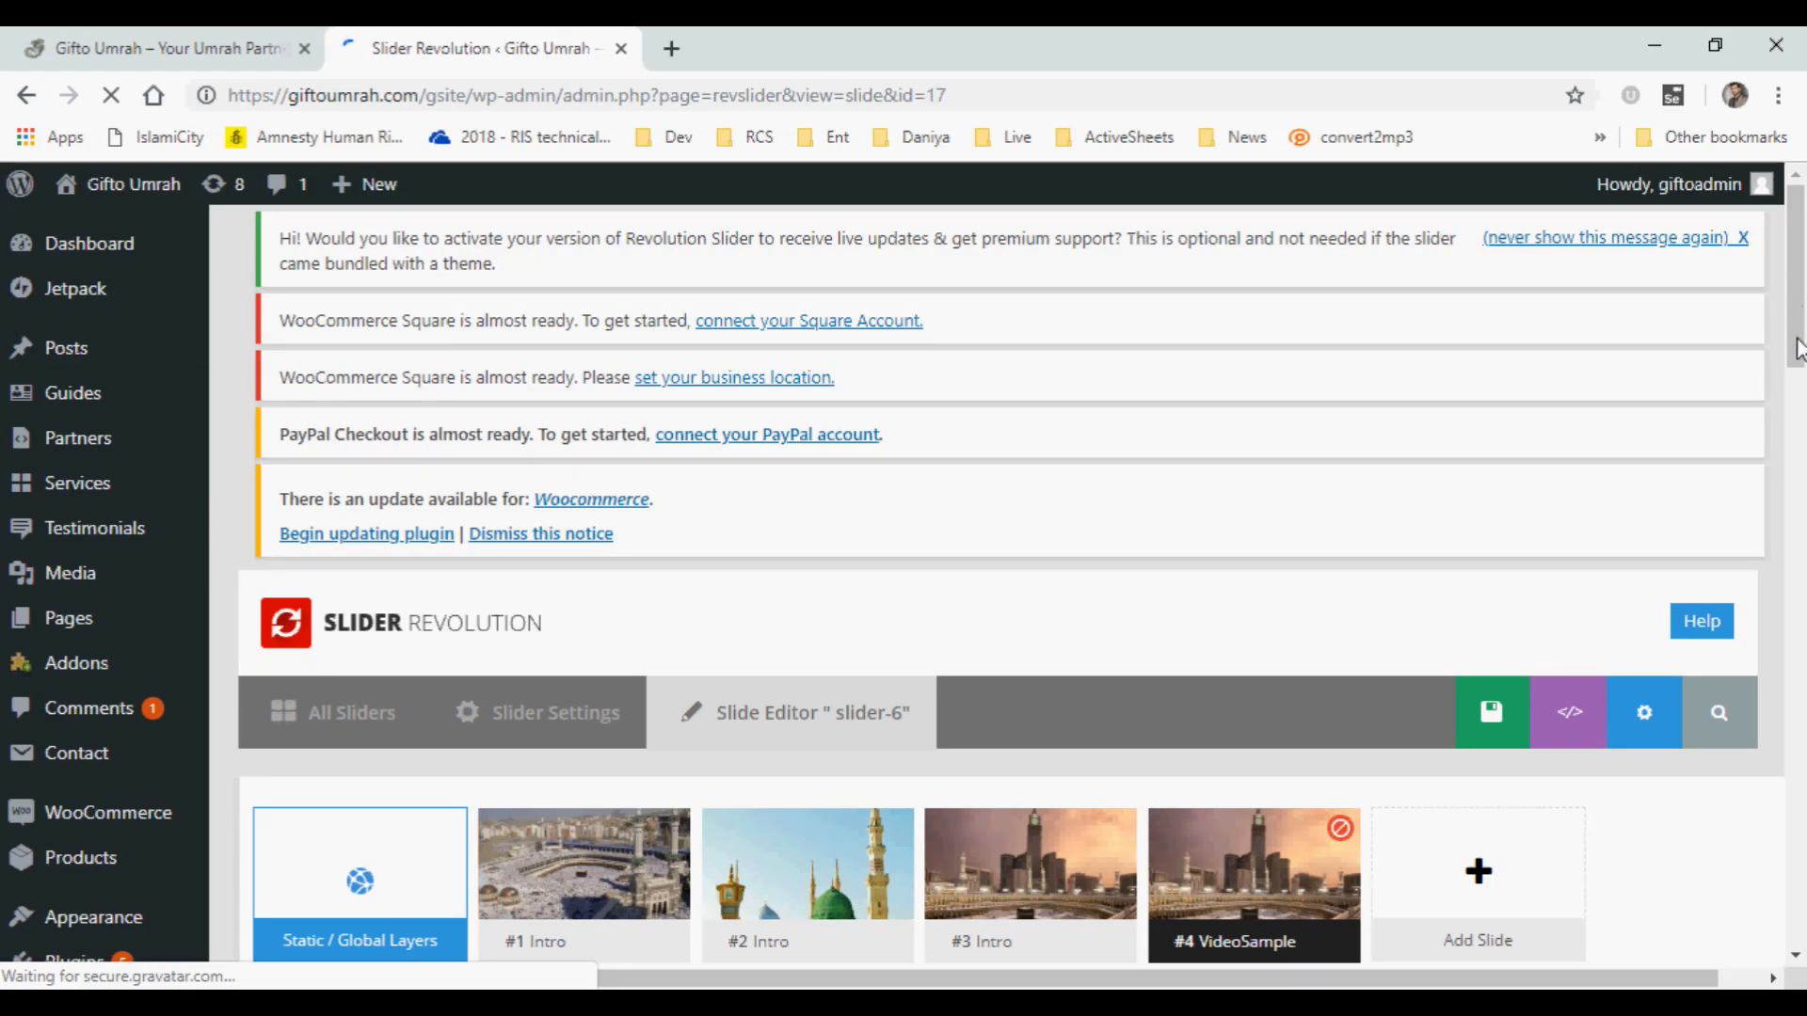
scroll(1797, 349, "down", 3)
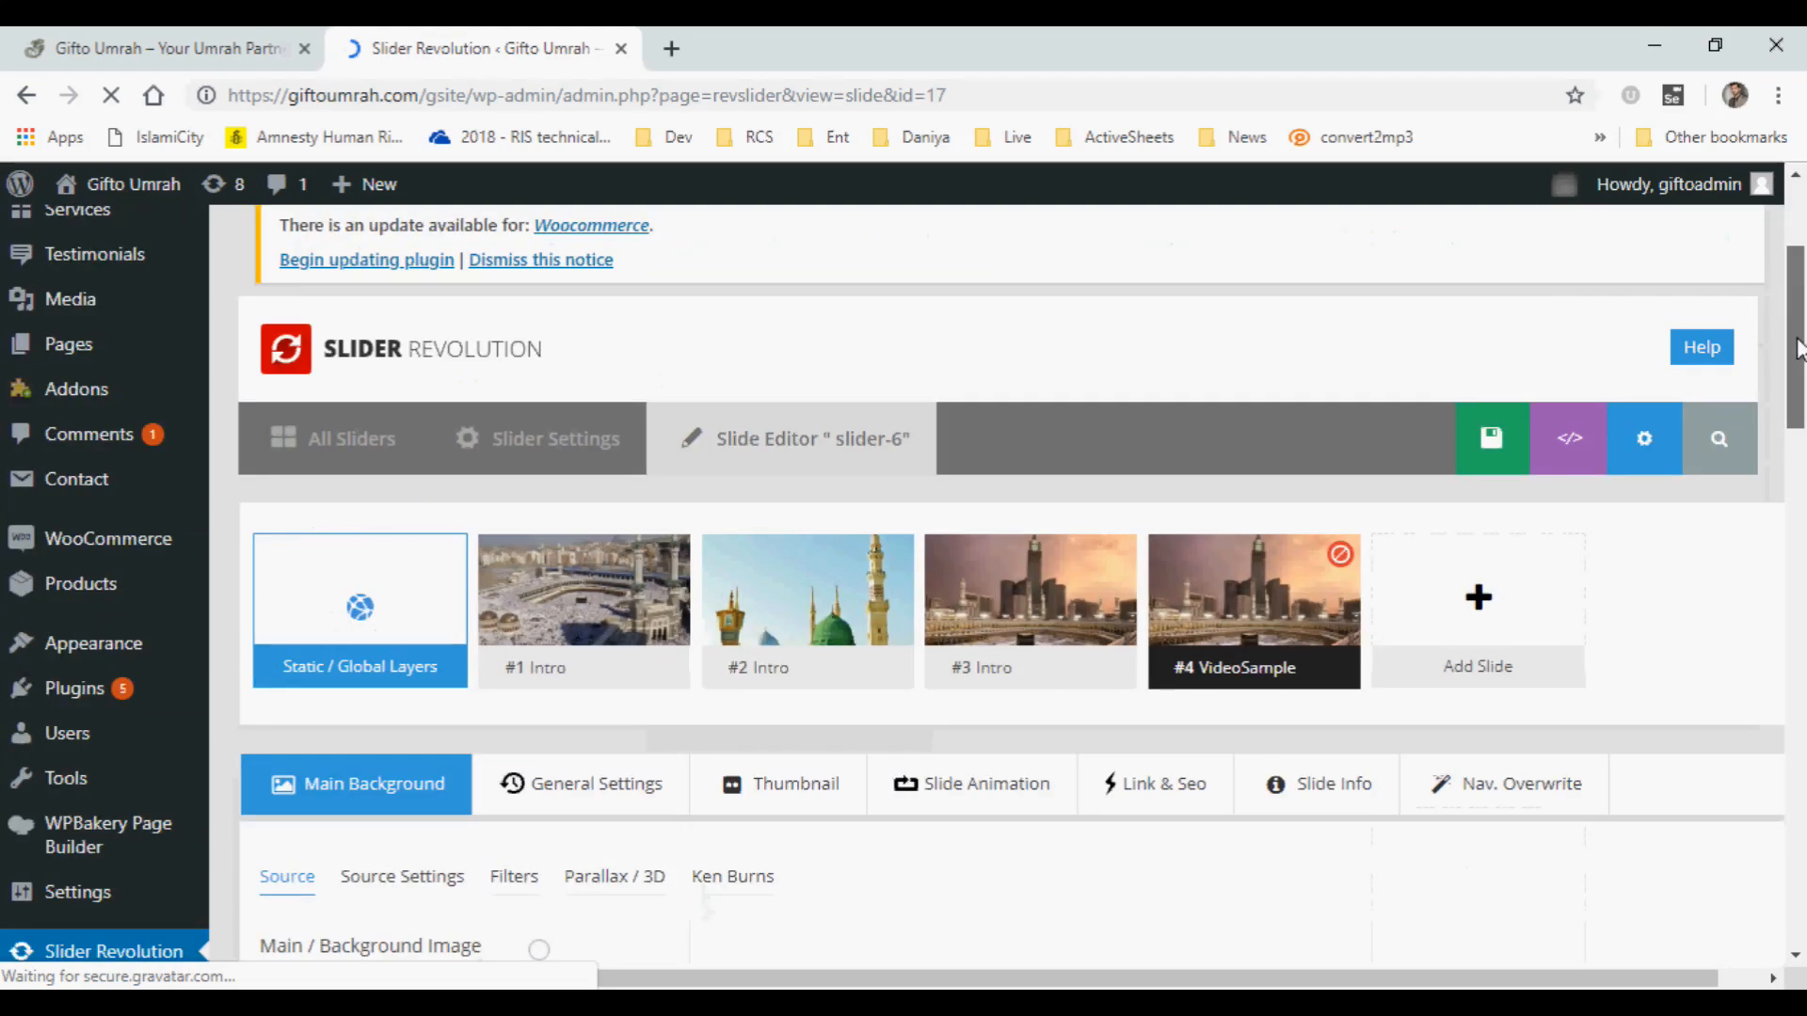
left_click_drag(1797, 356, 1797, 446)
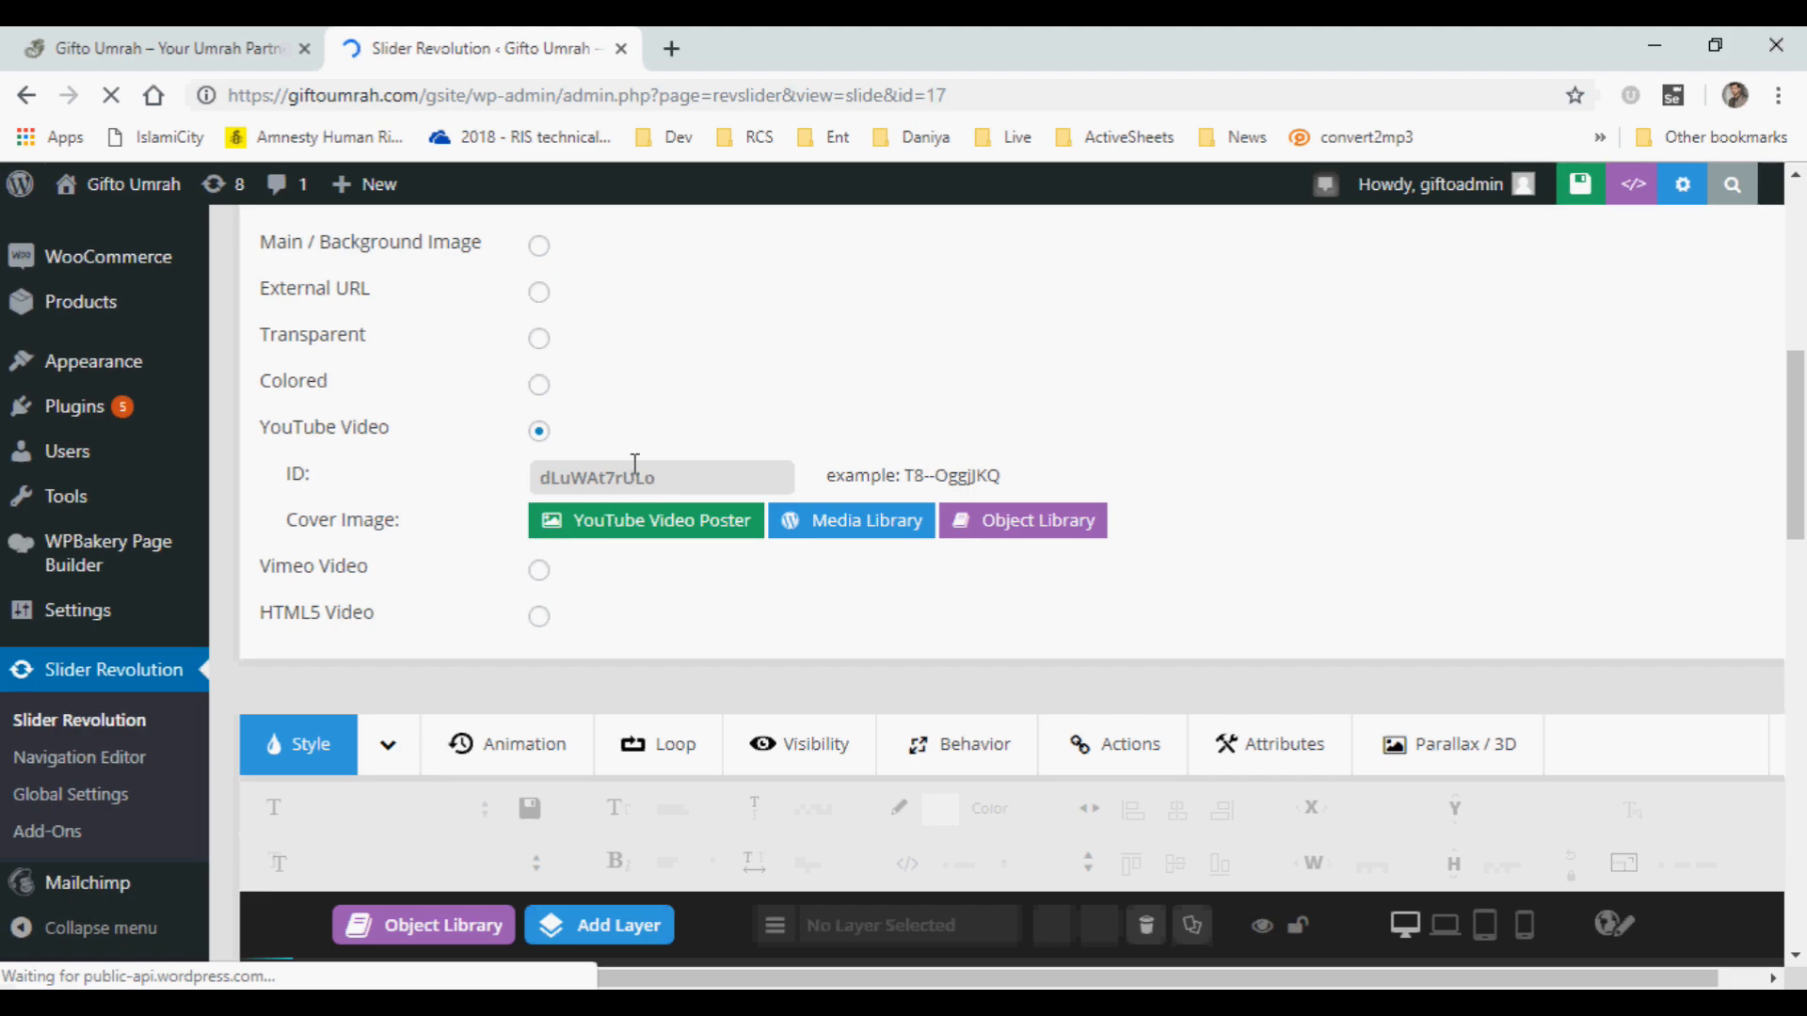
left_click(662, 477)
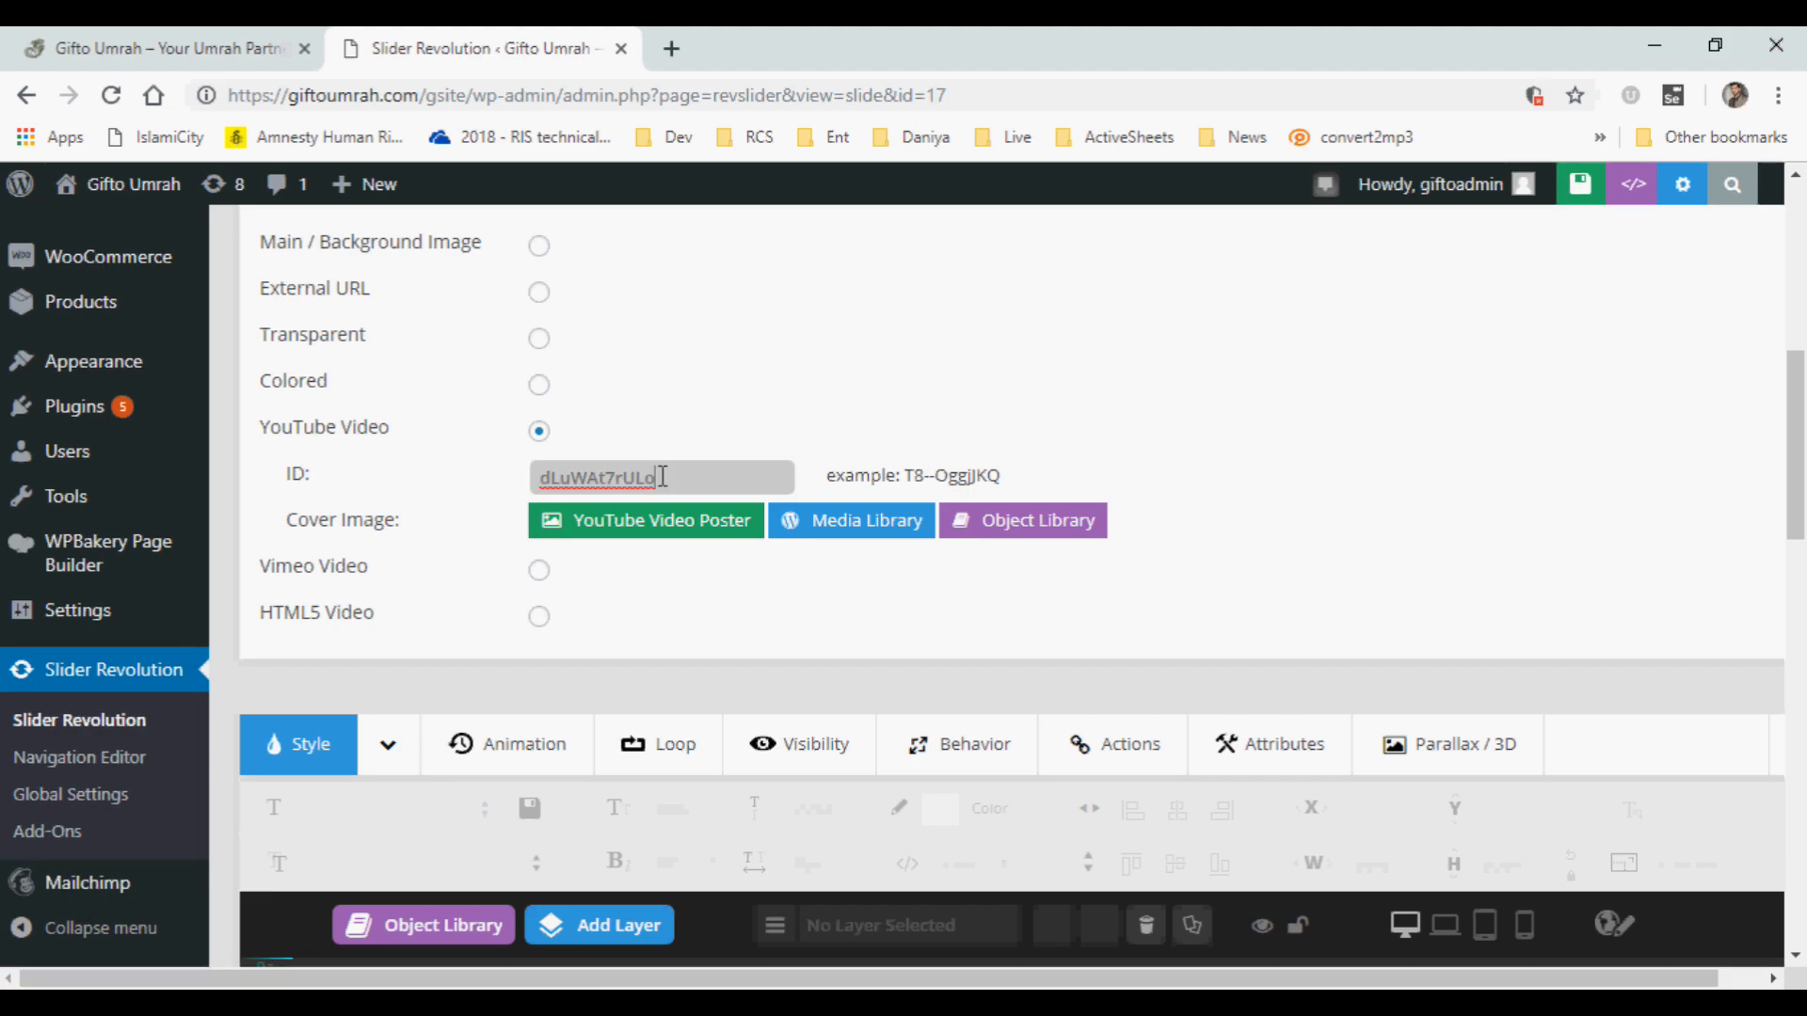
Open YouTube in a new browser tab and search for videos about "Umrah".
left_click(673, 48)
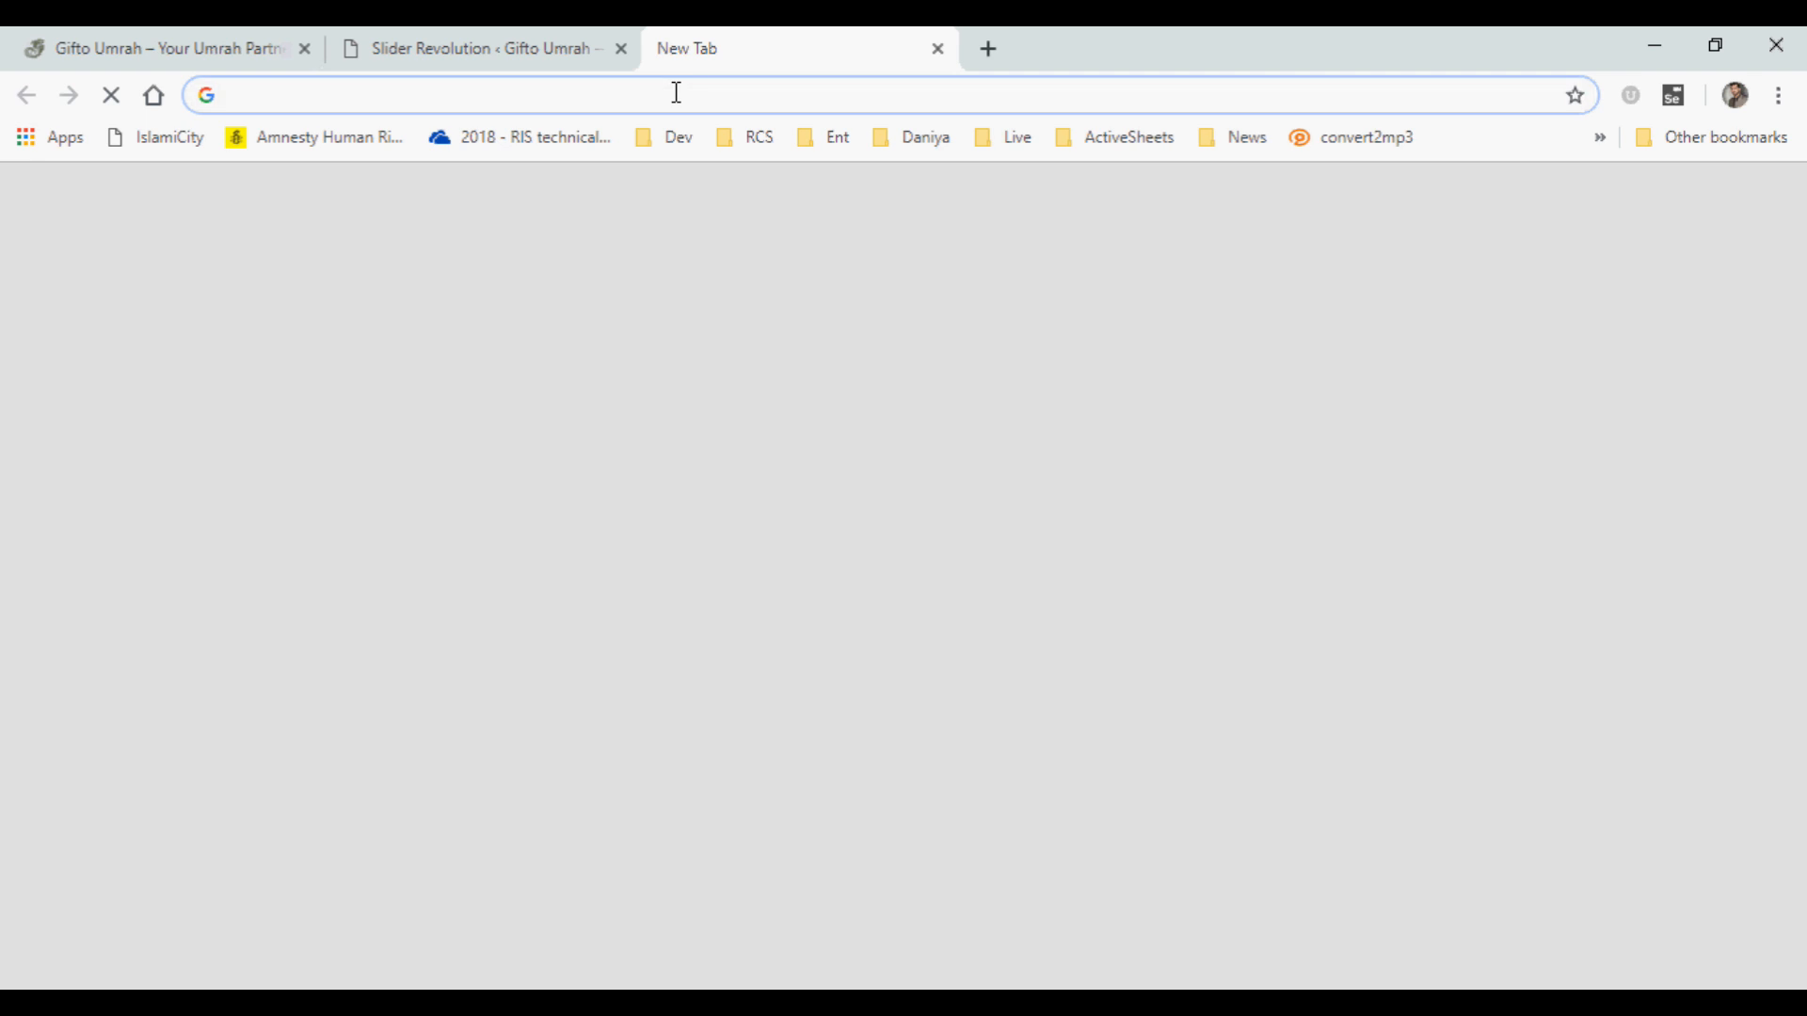
type("tyour")
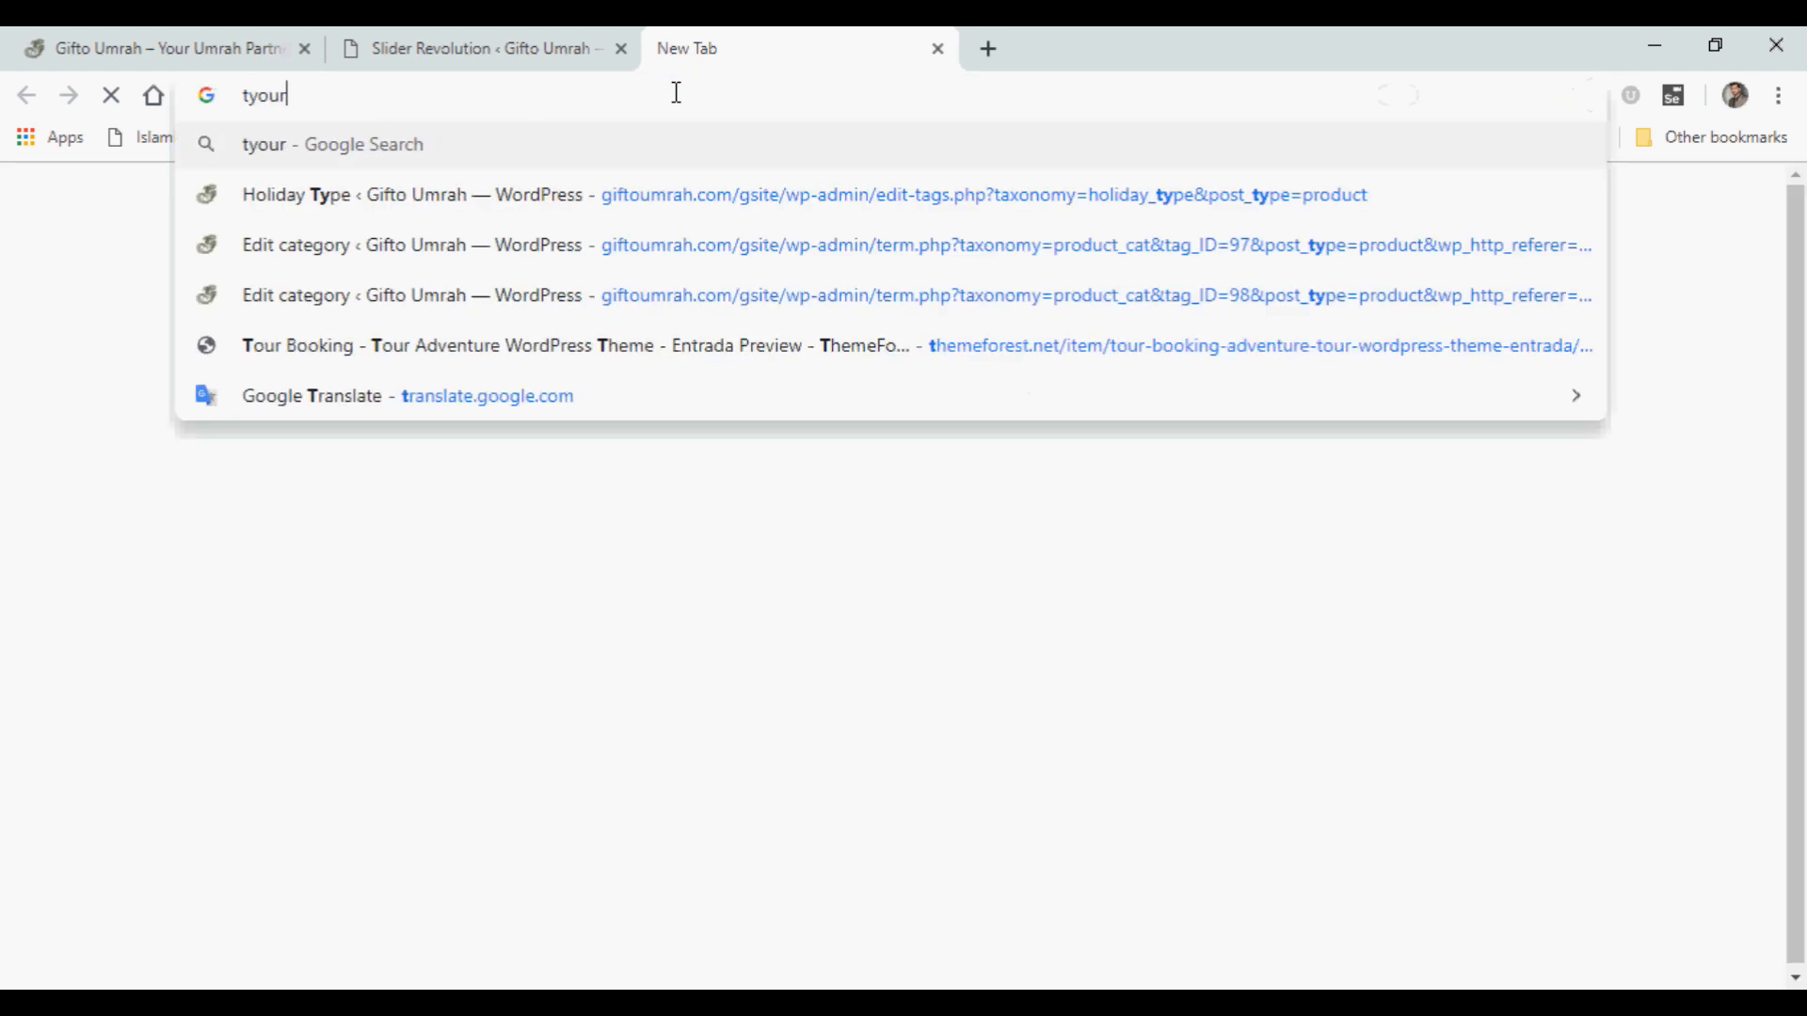
key("BackSpace")
key("BackSpace")
key("BackSpace")
key("BackSpace")
key("BackSpace")
type("you")
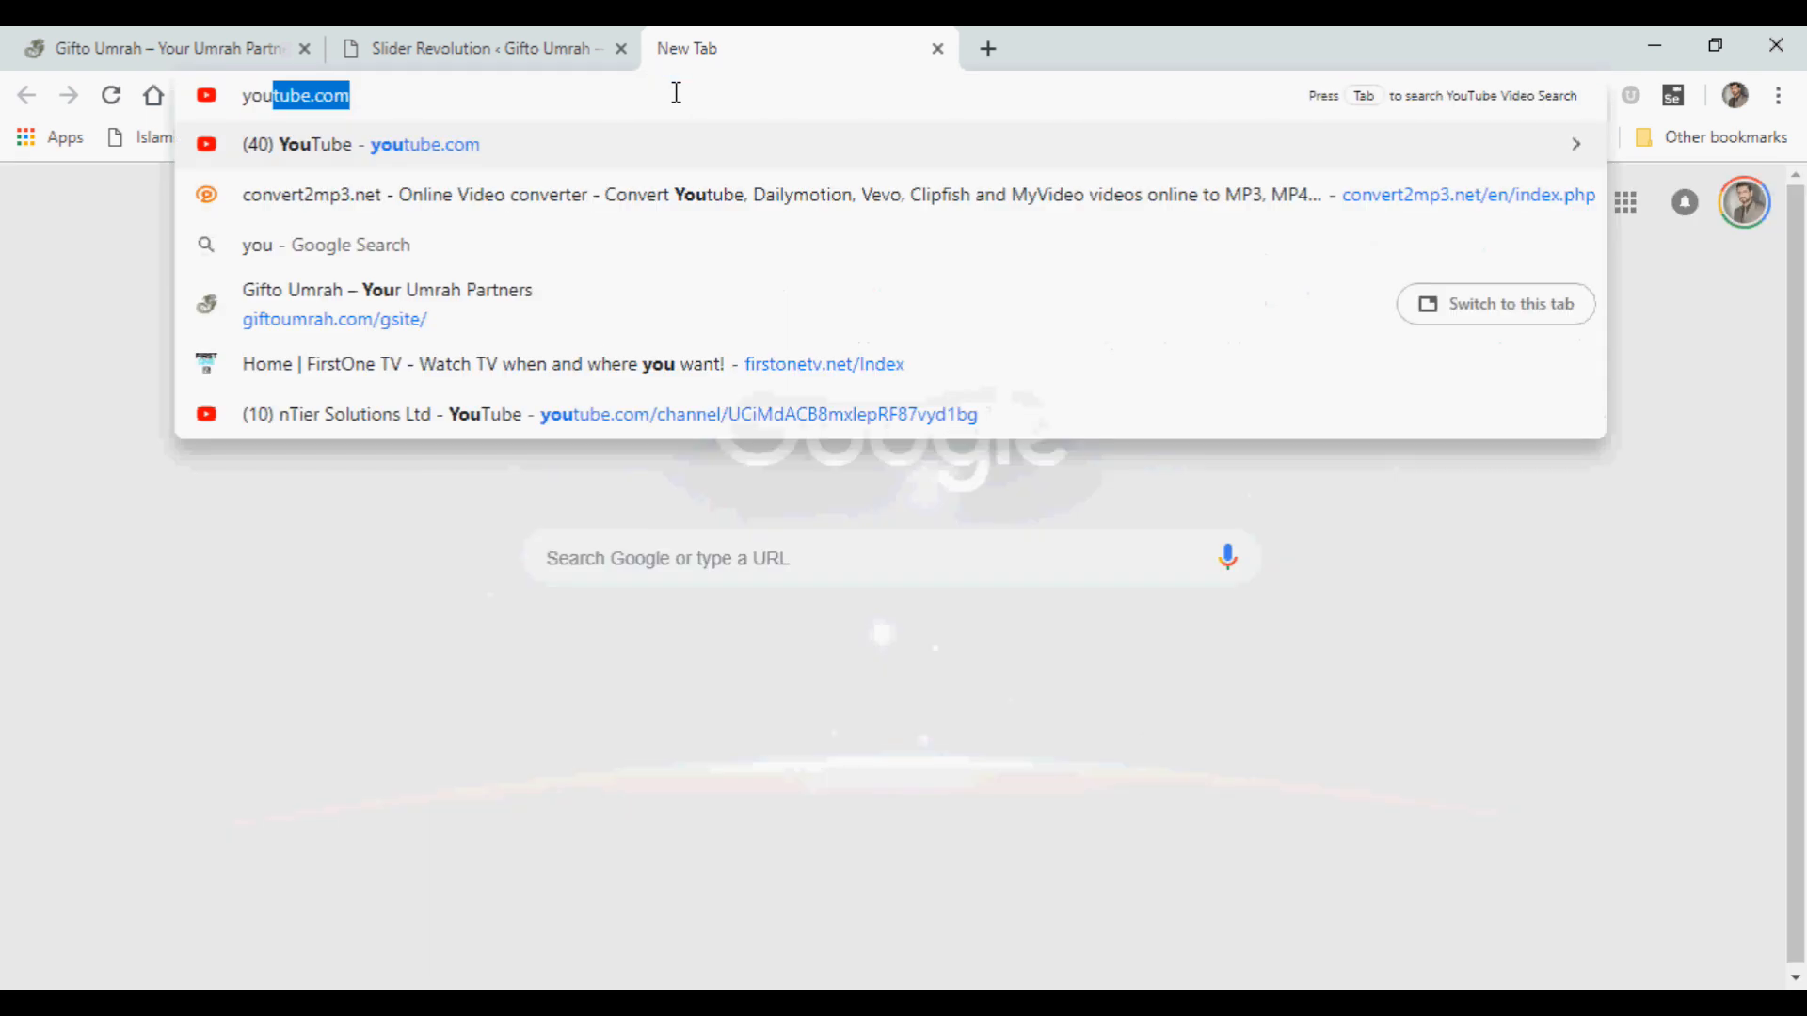
key("Return")
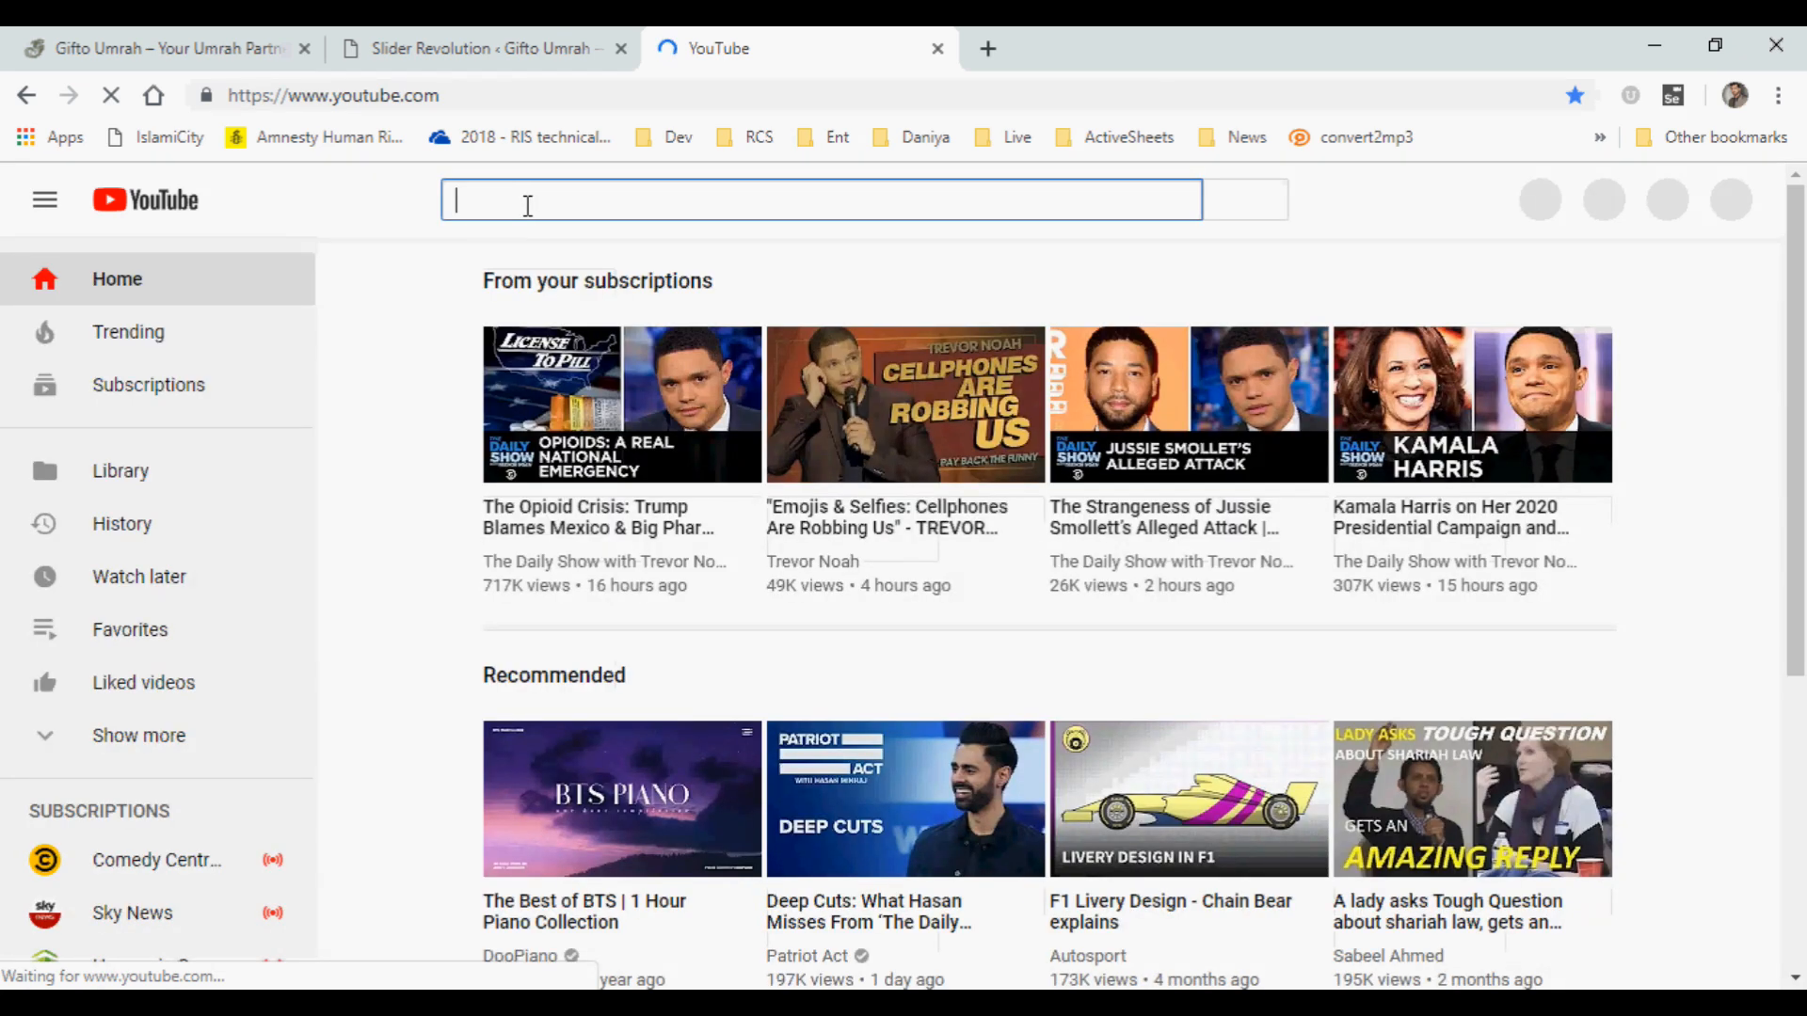
type("Umrah")
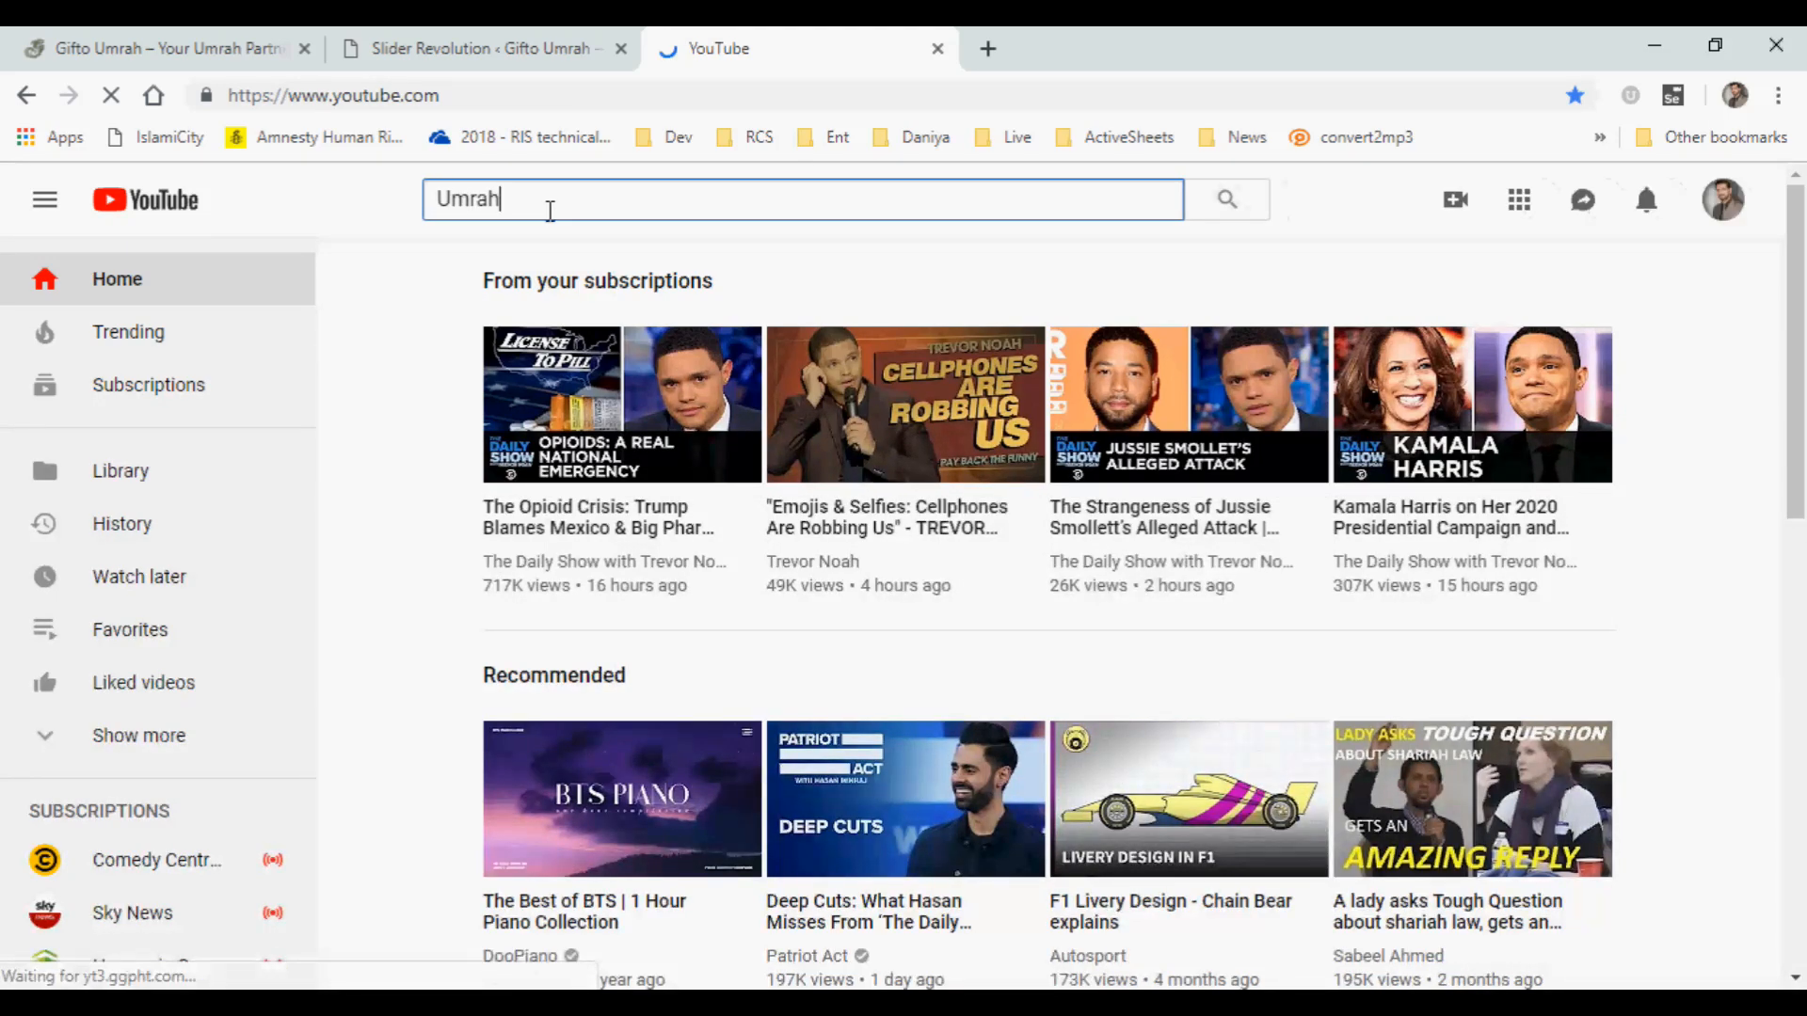
key("Return")
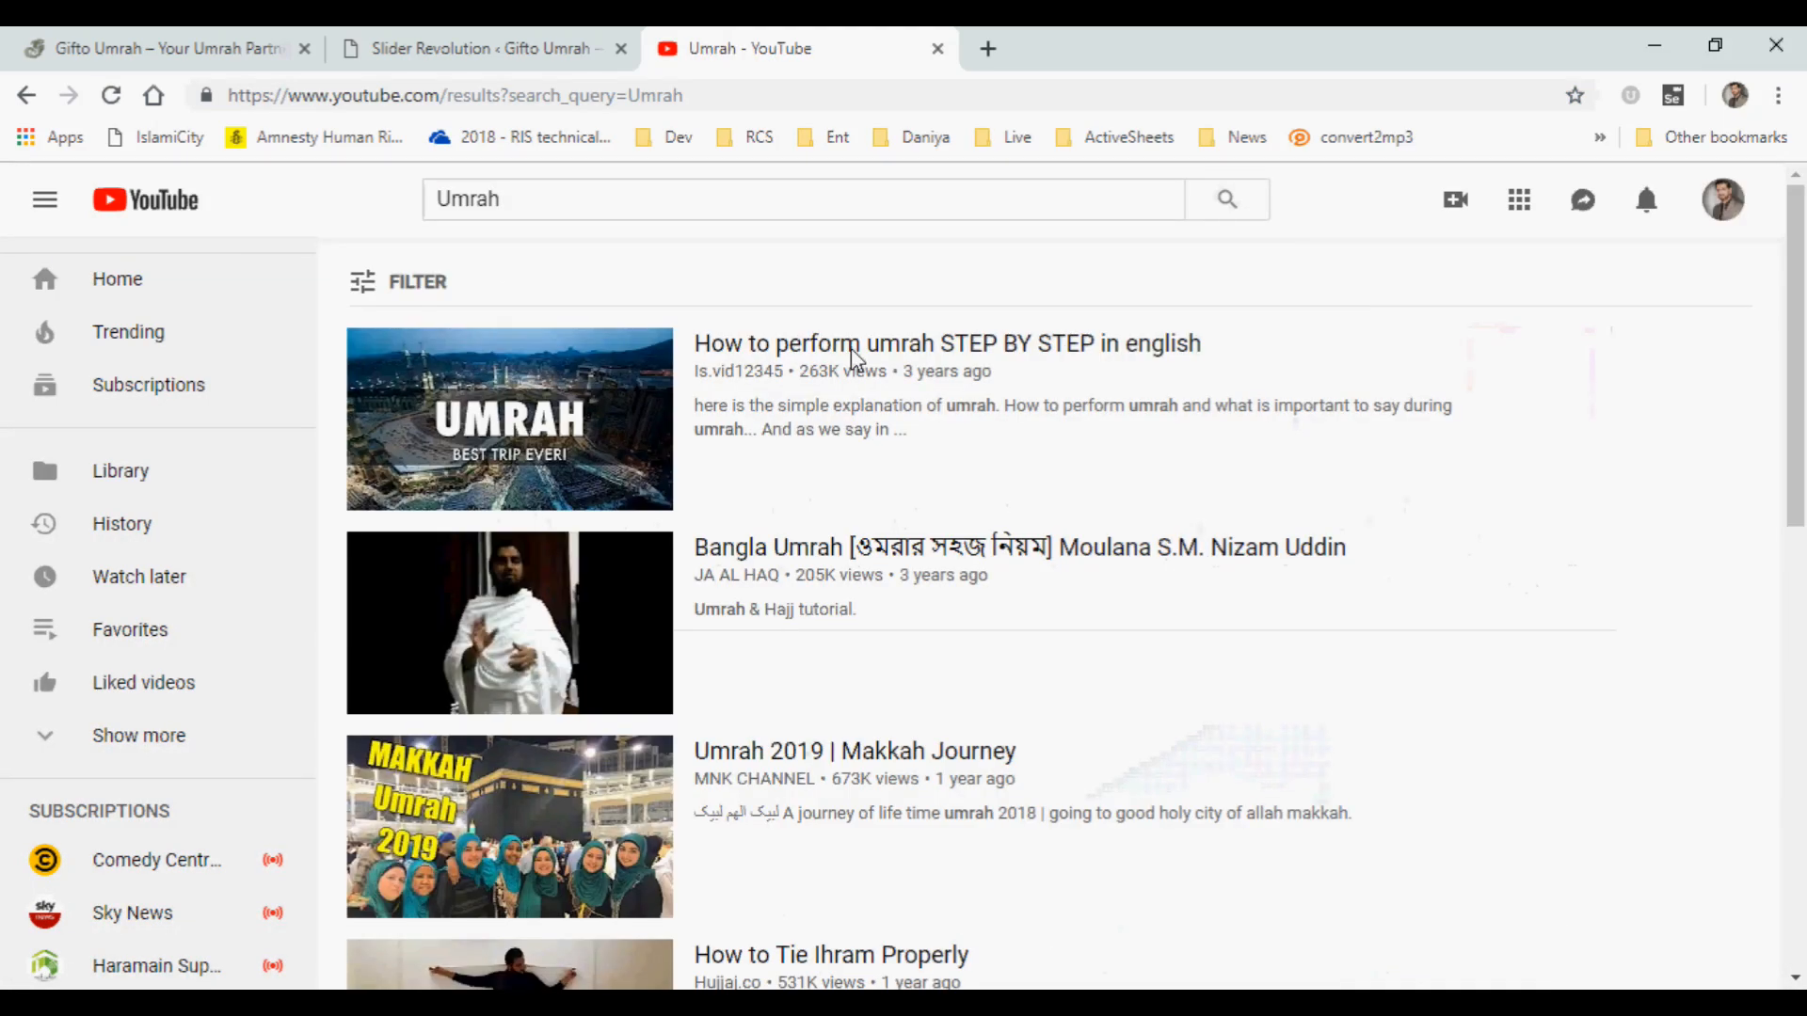
Open the video "How to perform umrah STEP BY STEP in english" separately, select its ID in the address, return to the slide editor and close the video.
middle_click(877, 350)
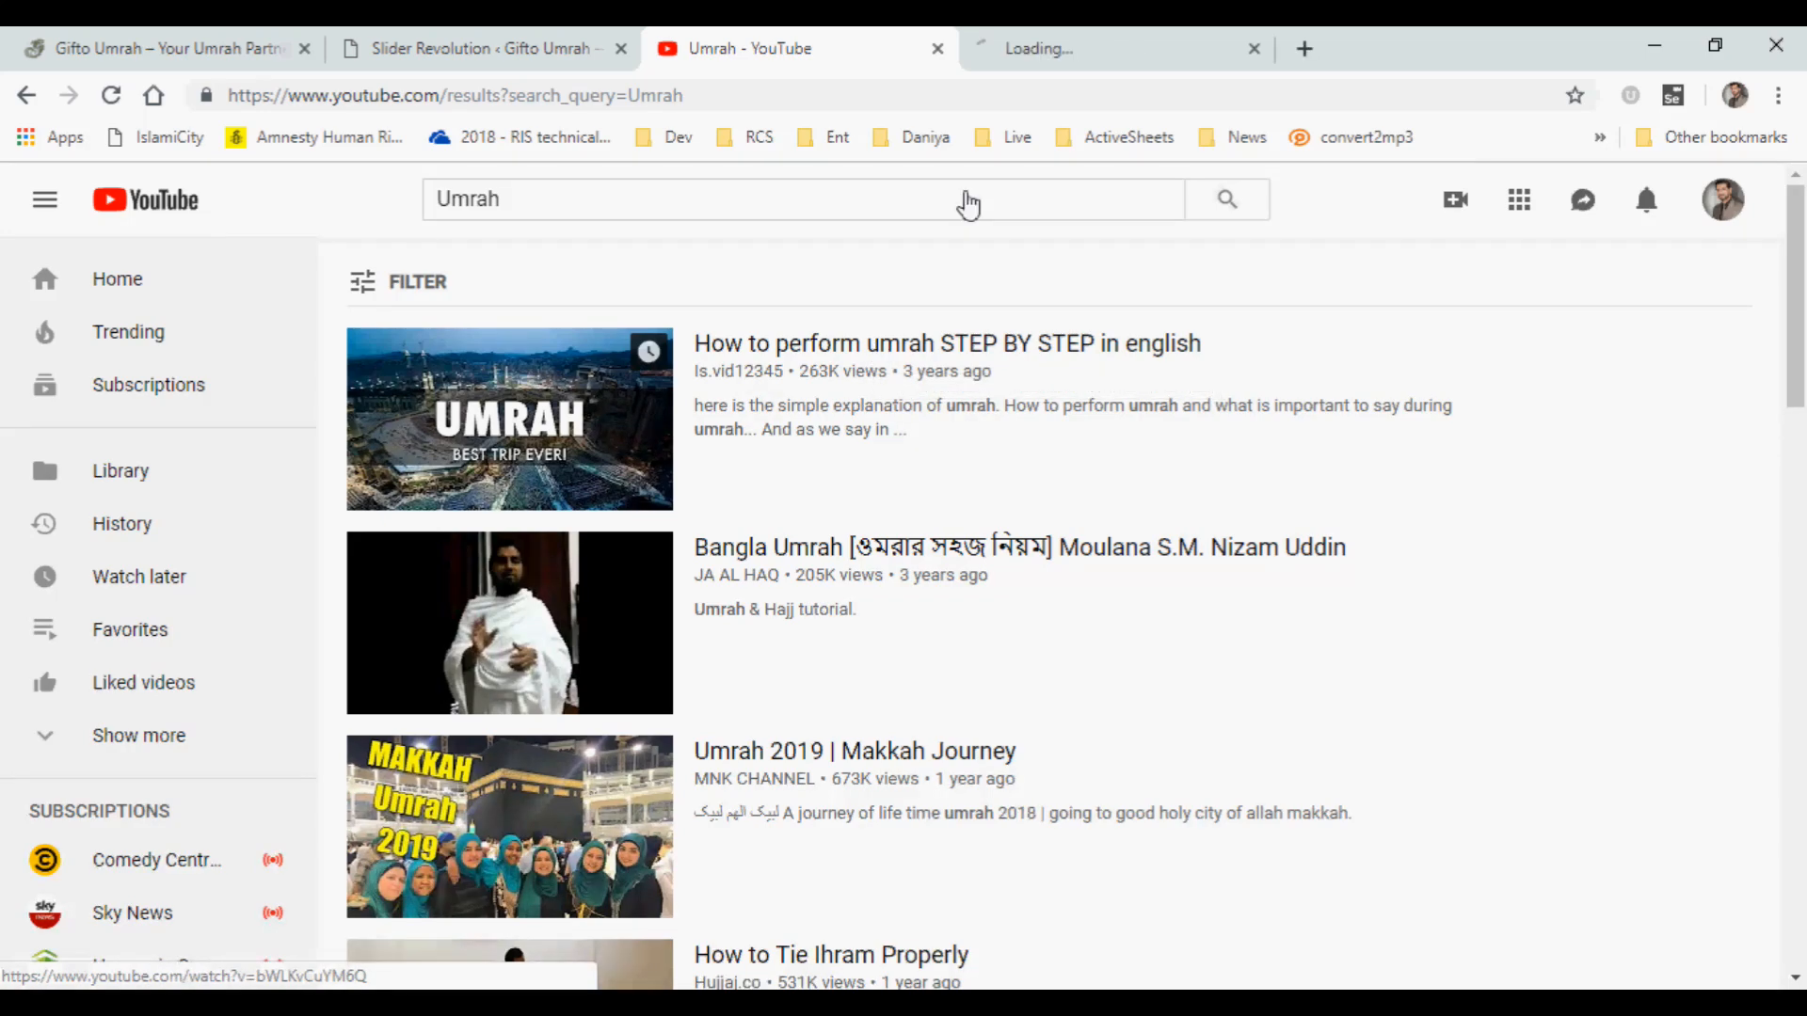
left_click(1091, 47)
left_click_drag(526, 94, 658, 94)
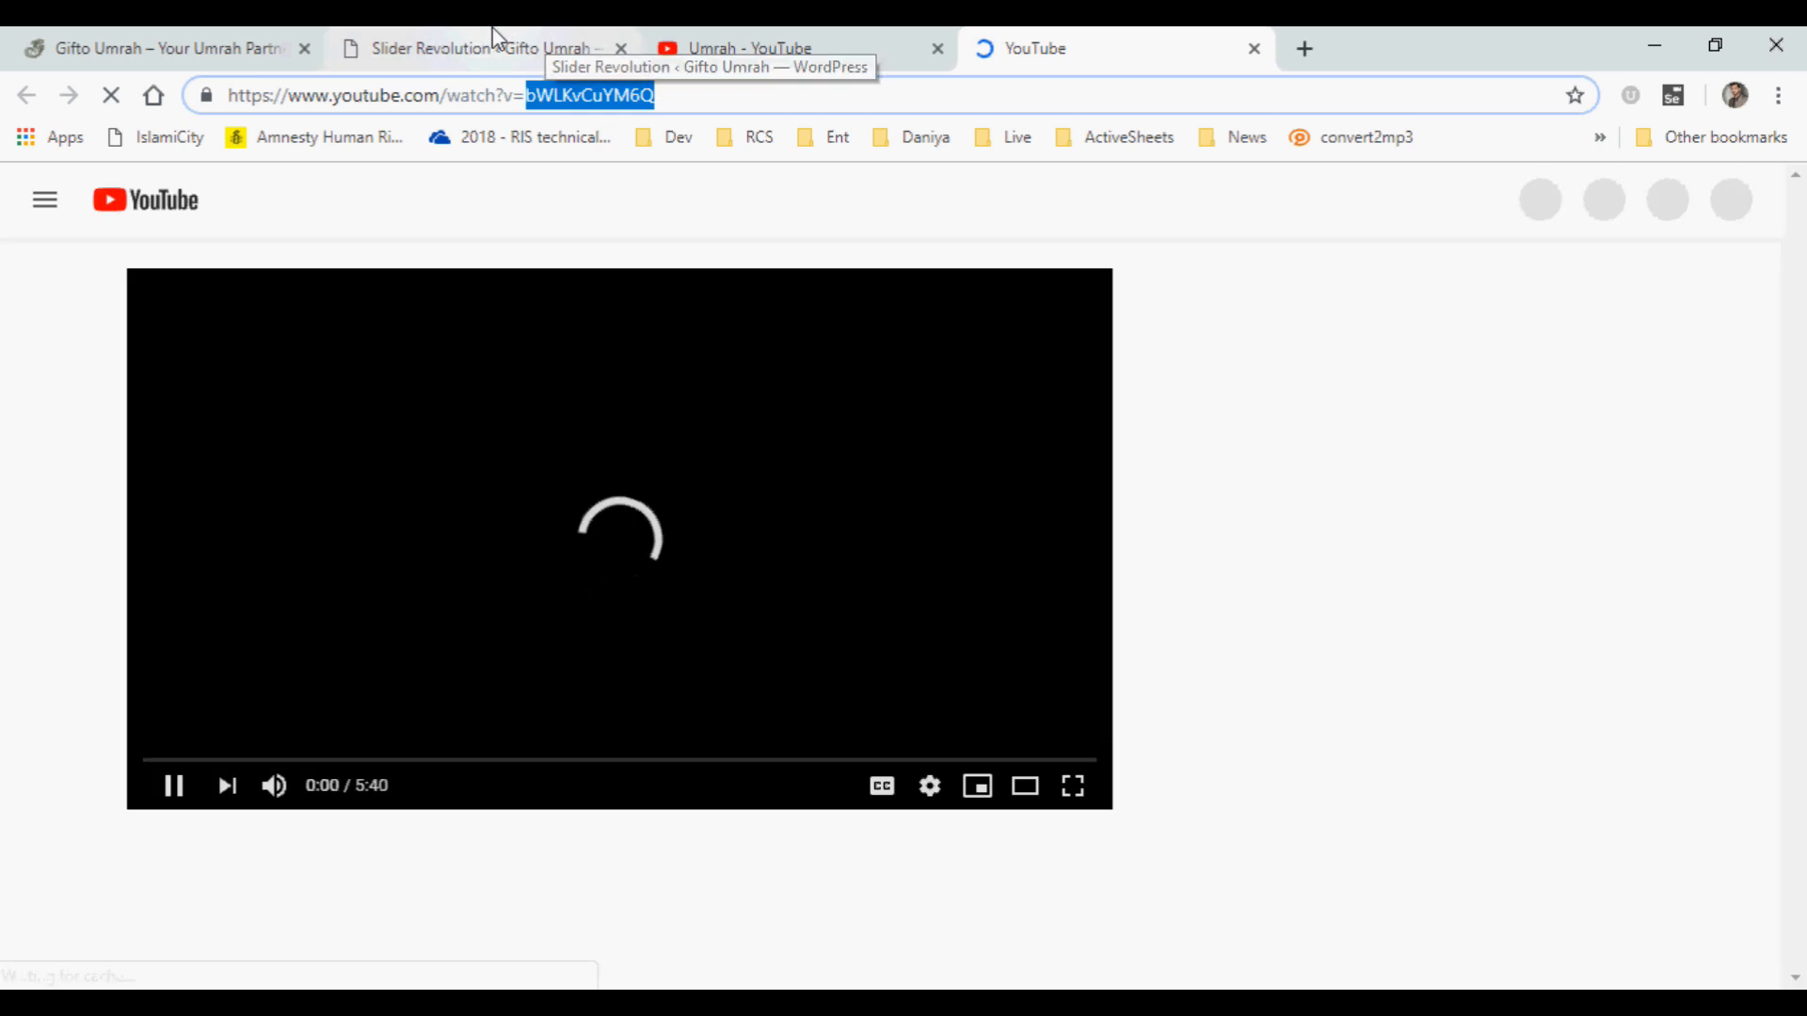
left_click(493, 28)
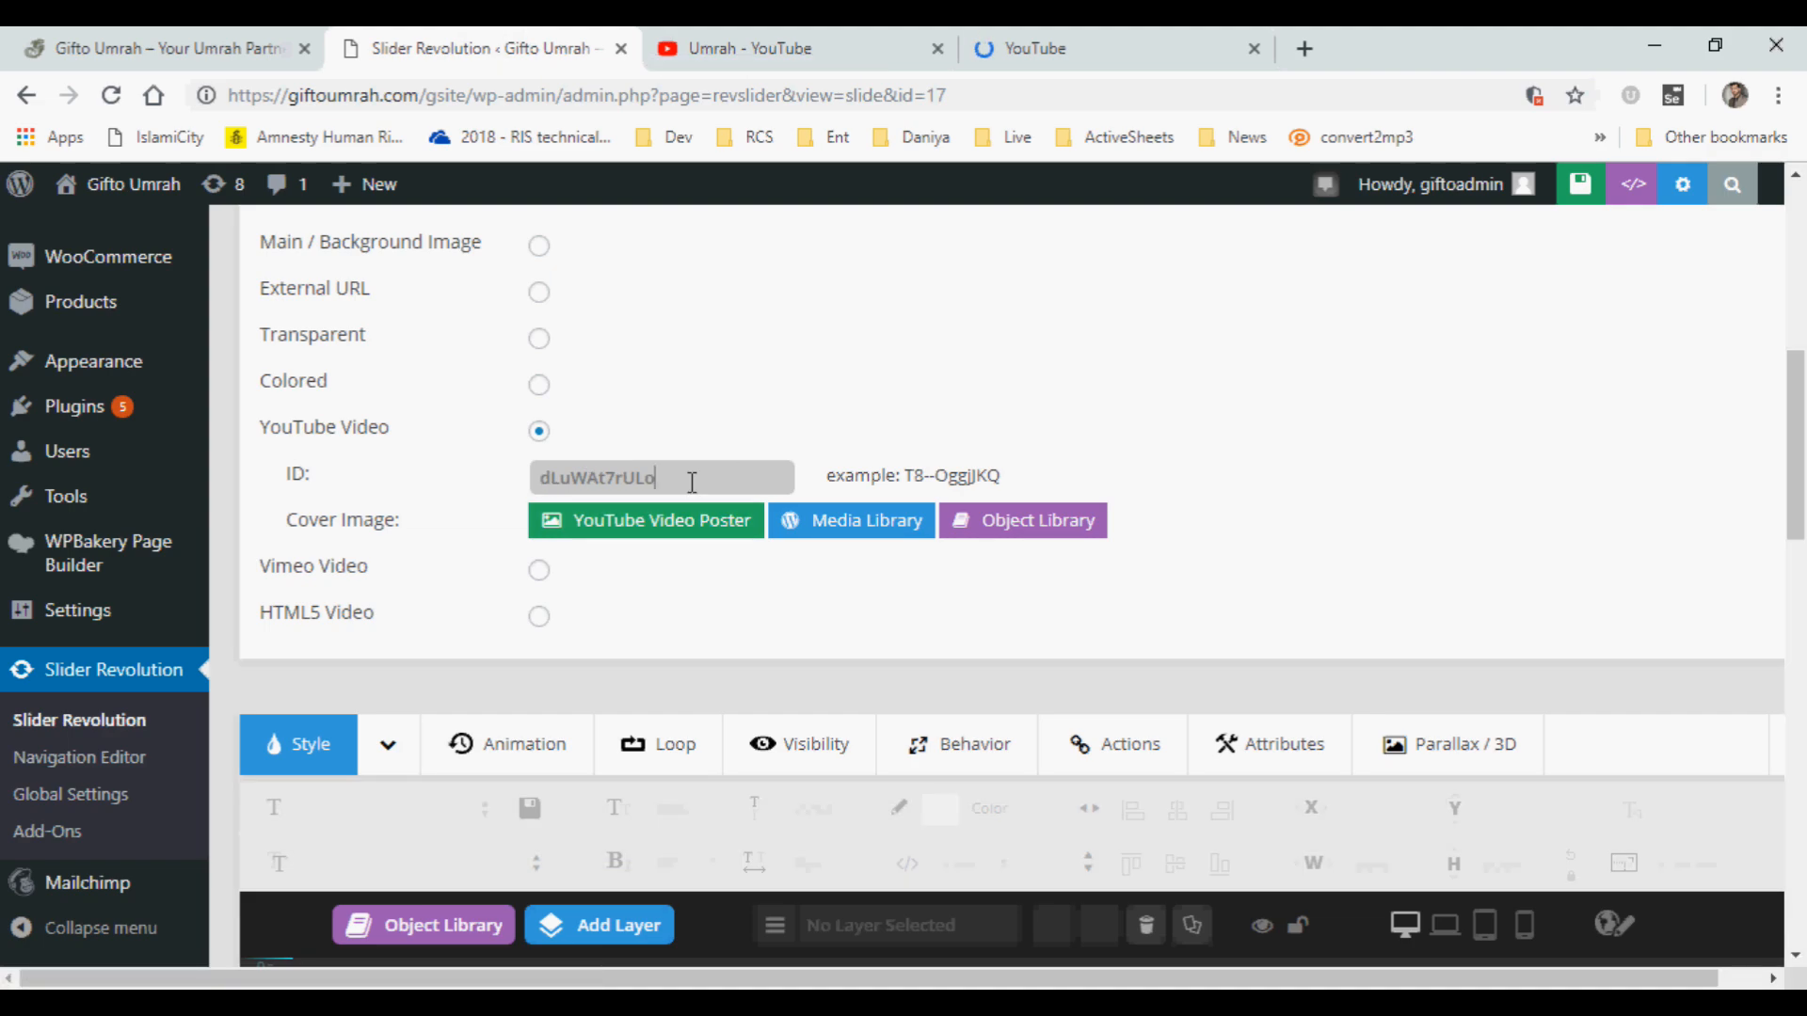
middle_click(1040, 48)
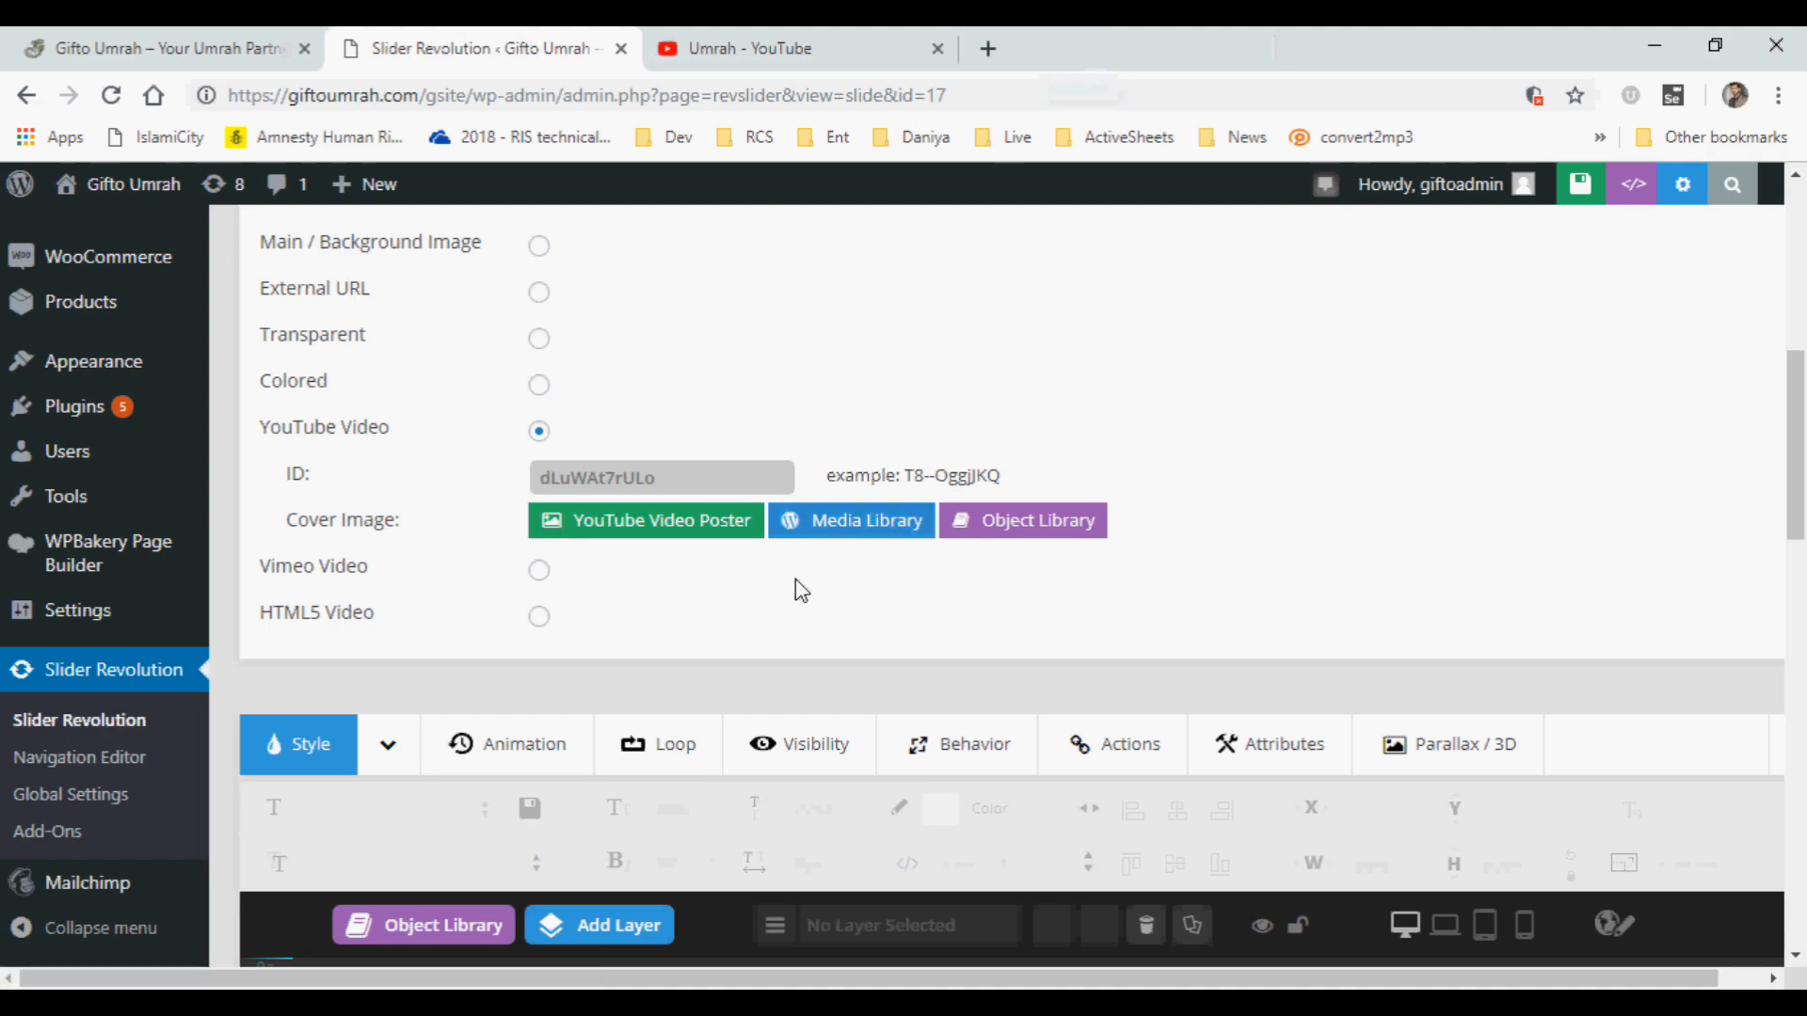
Publish slide #4 VideoSample and save the slide.
scroll(1792, 588, "down", 1)
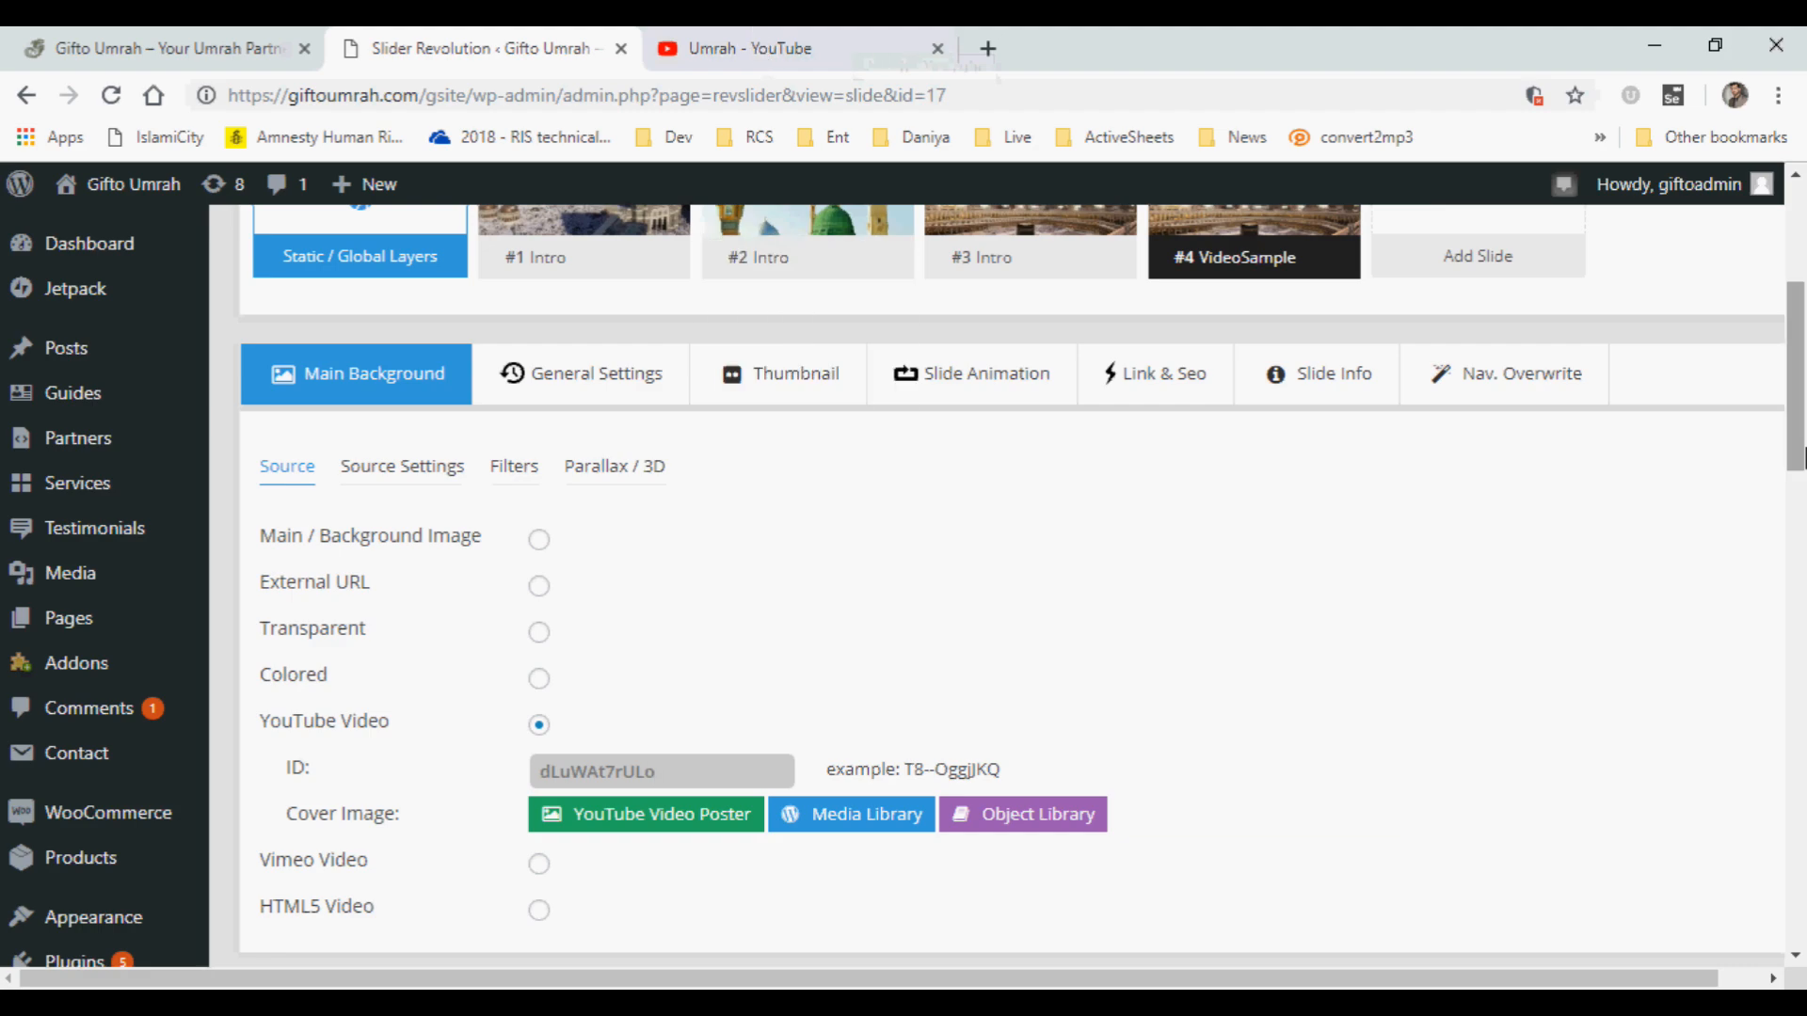
scroll(1798, 526, "down", 10)
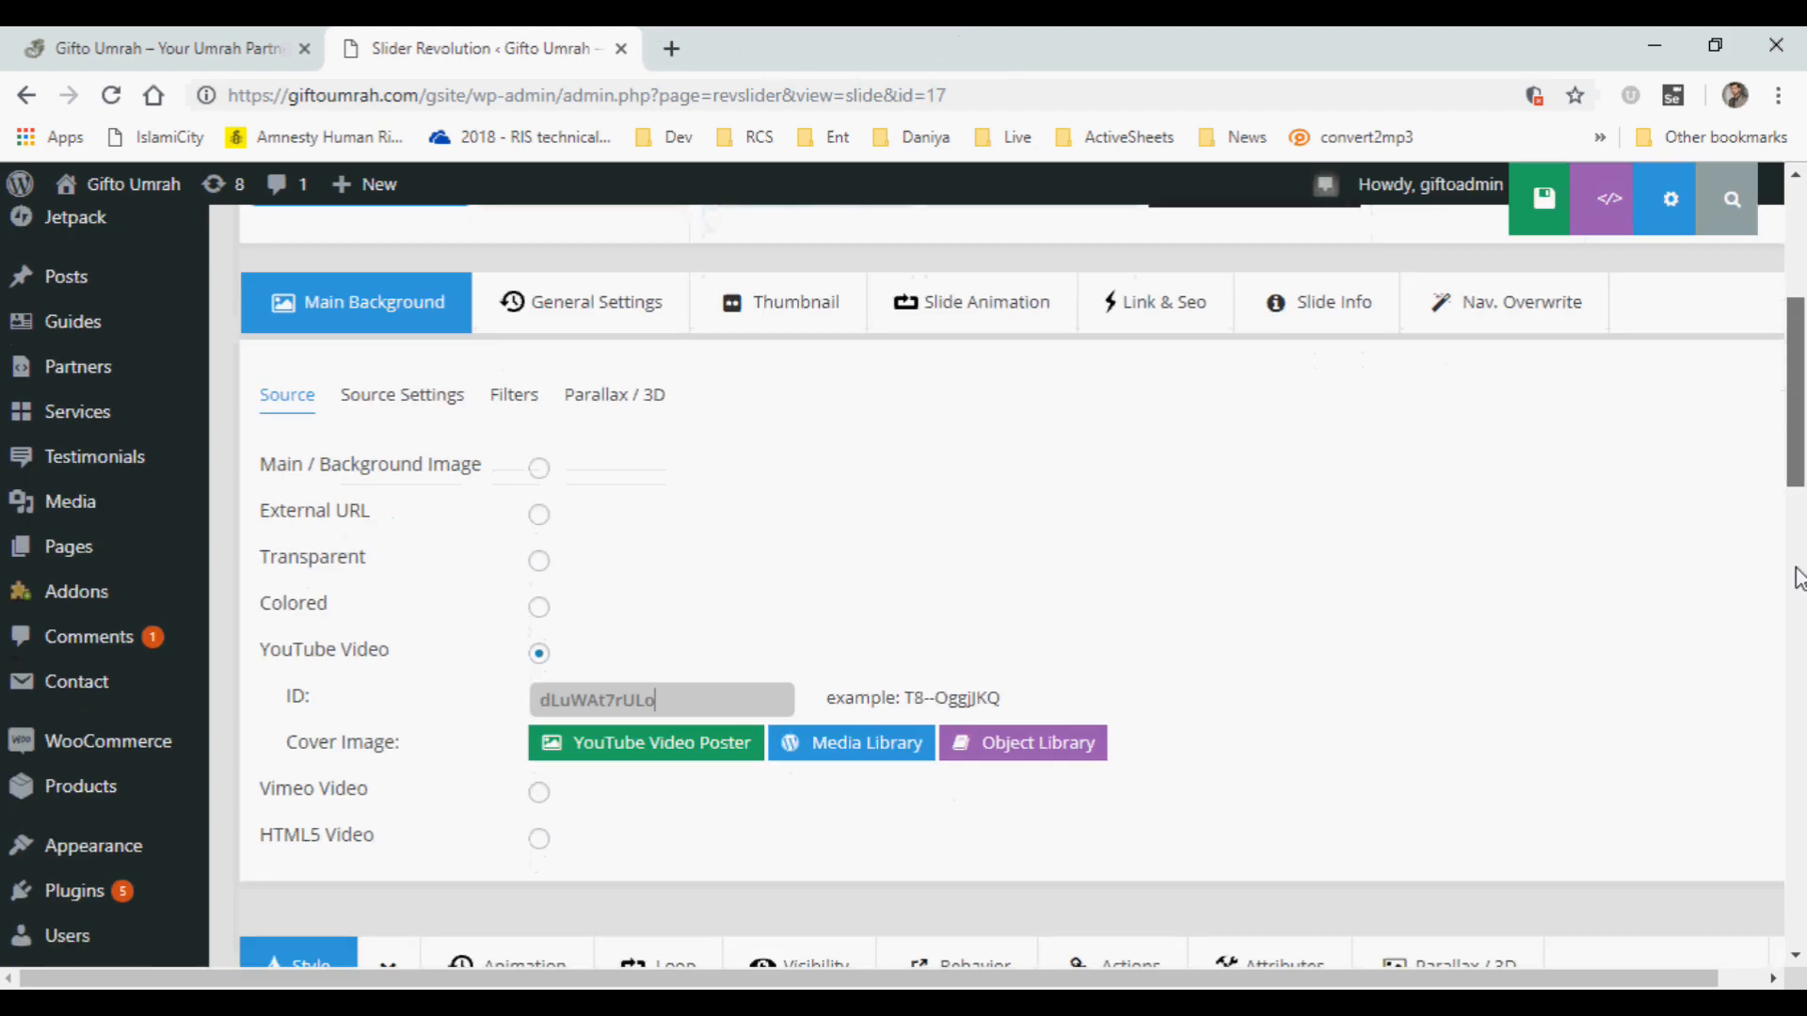
scroll(1798, 527, "up", 12)
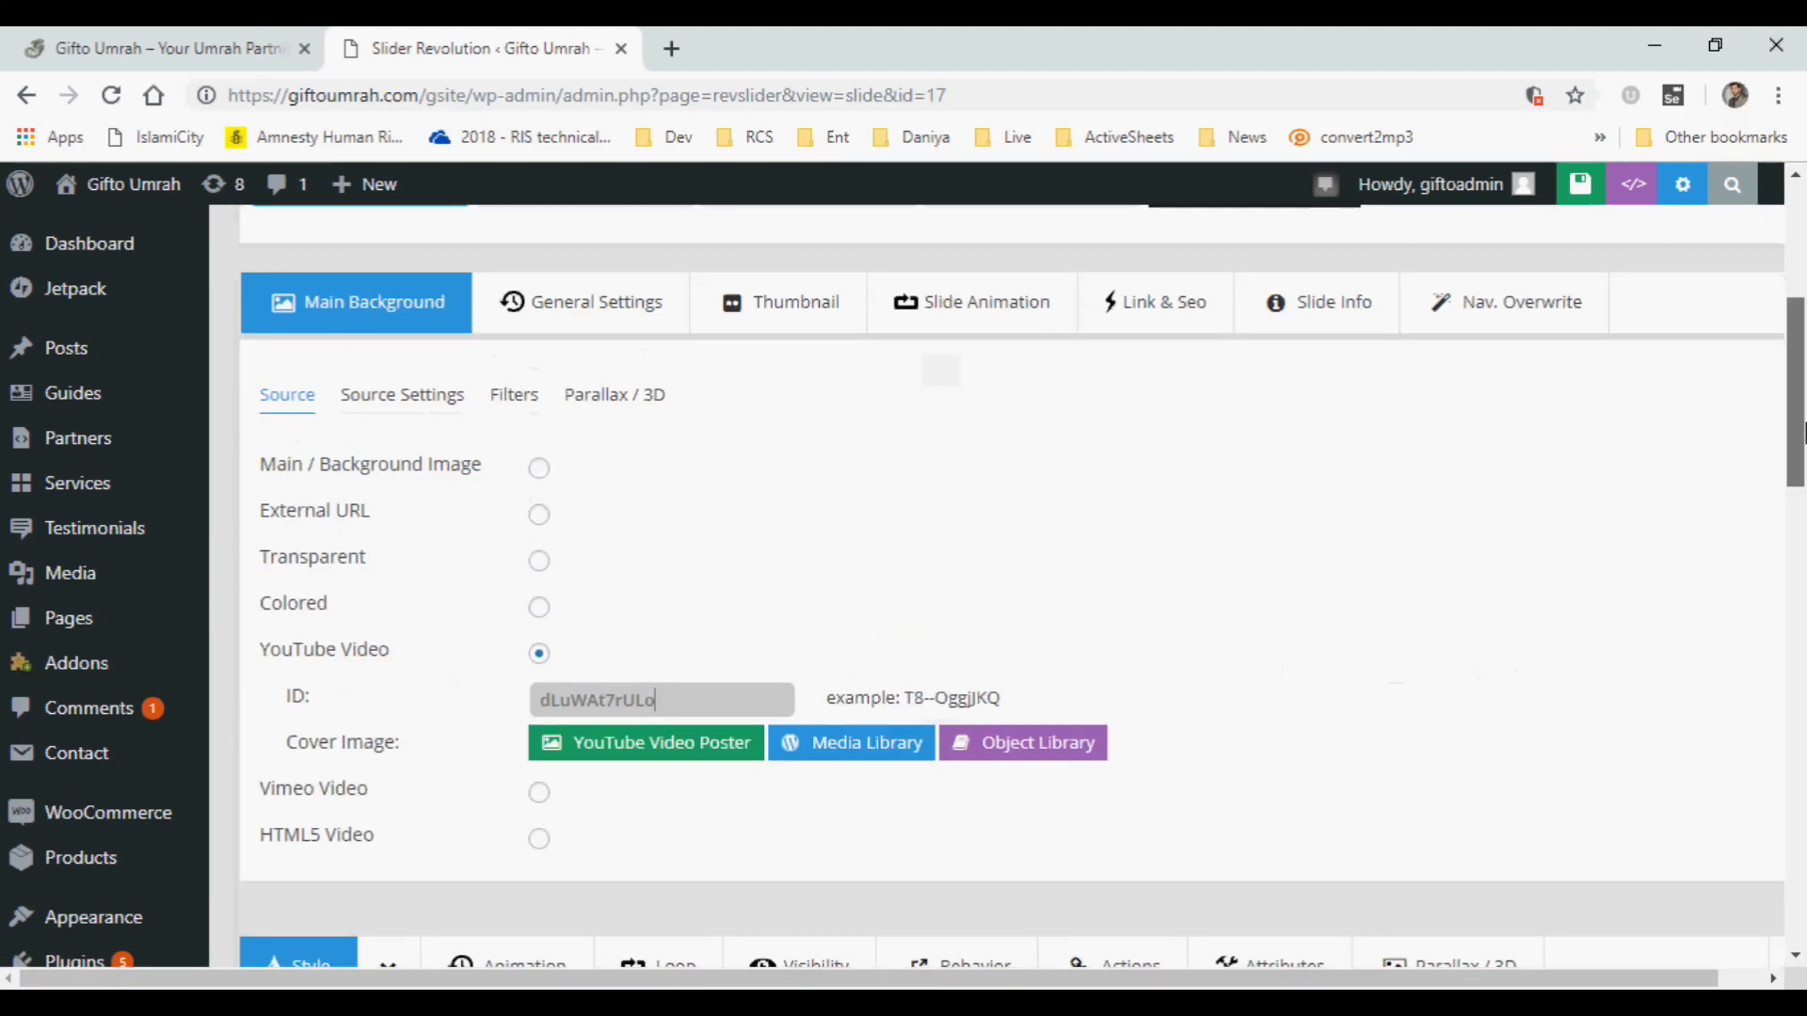
mouse_move(1306, 310)
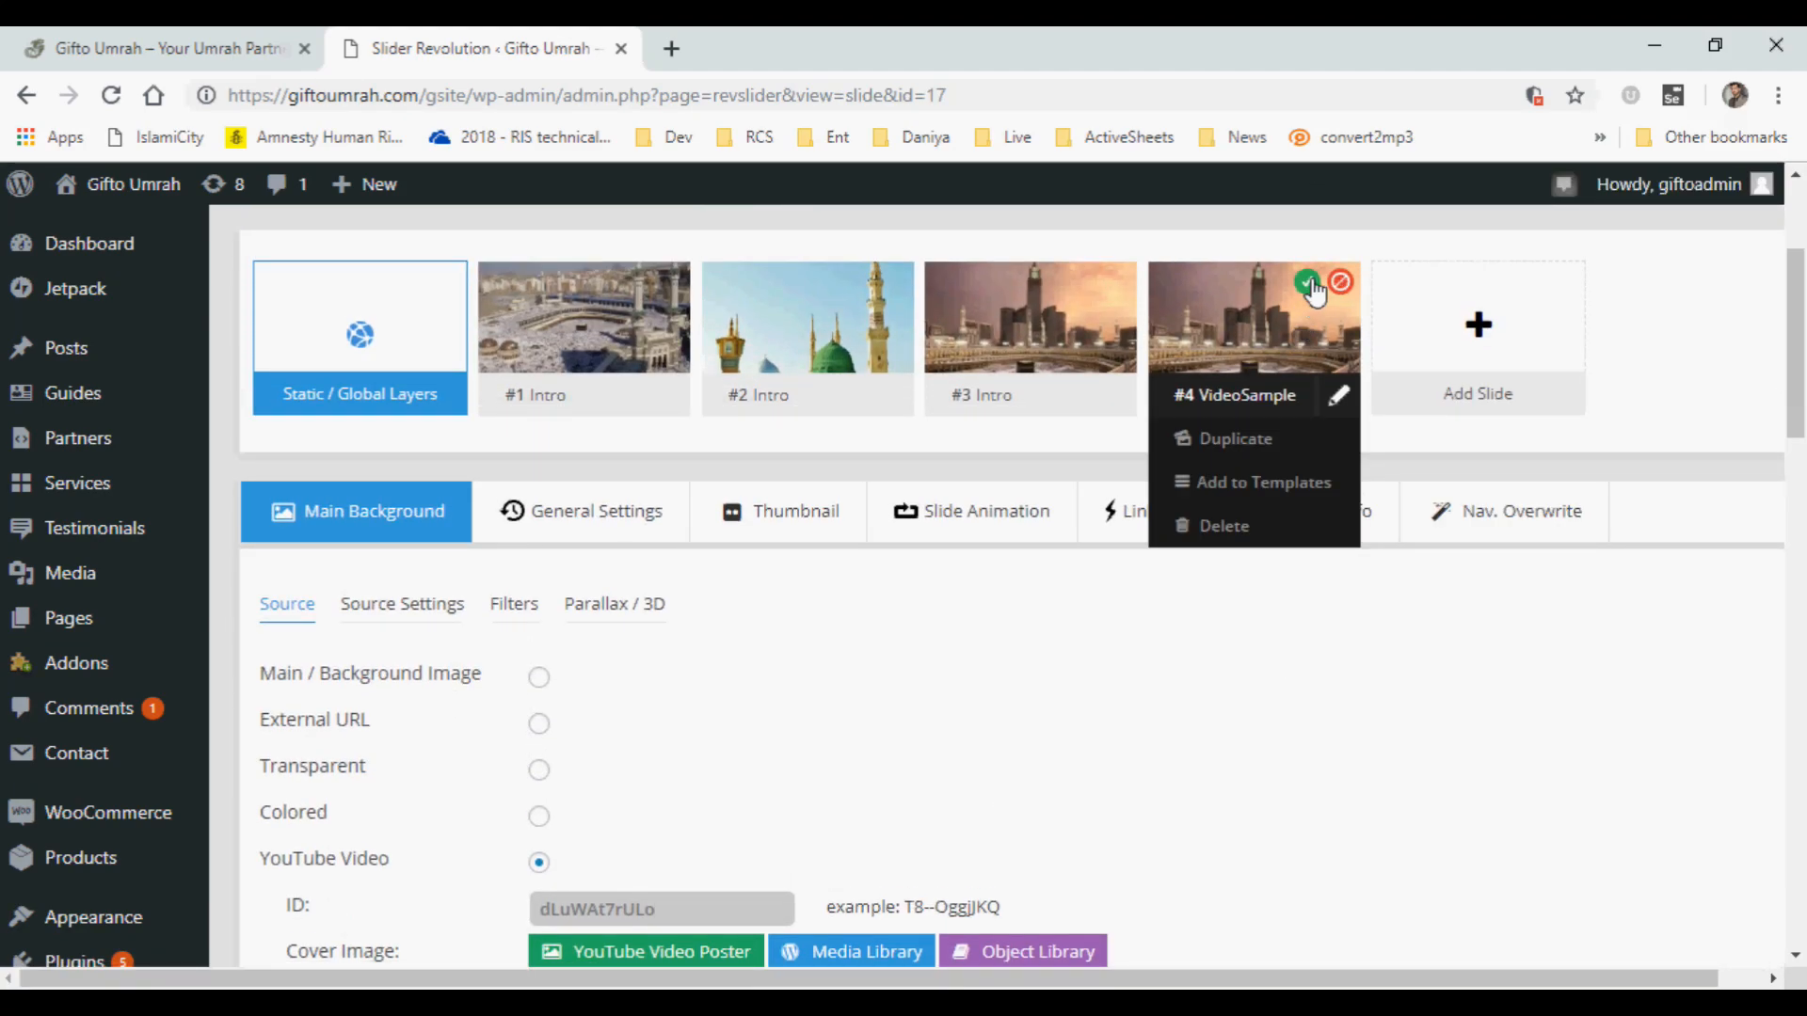
left_click(1308, 284)
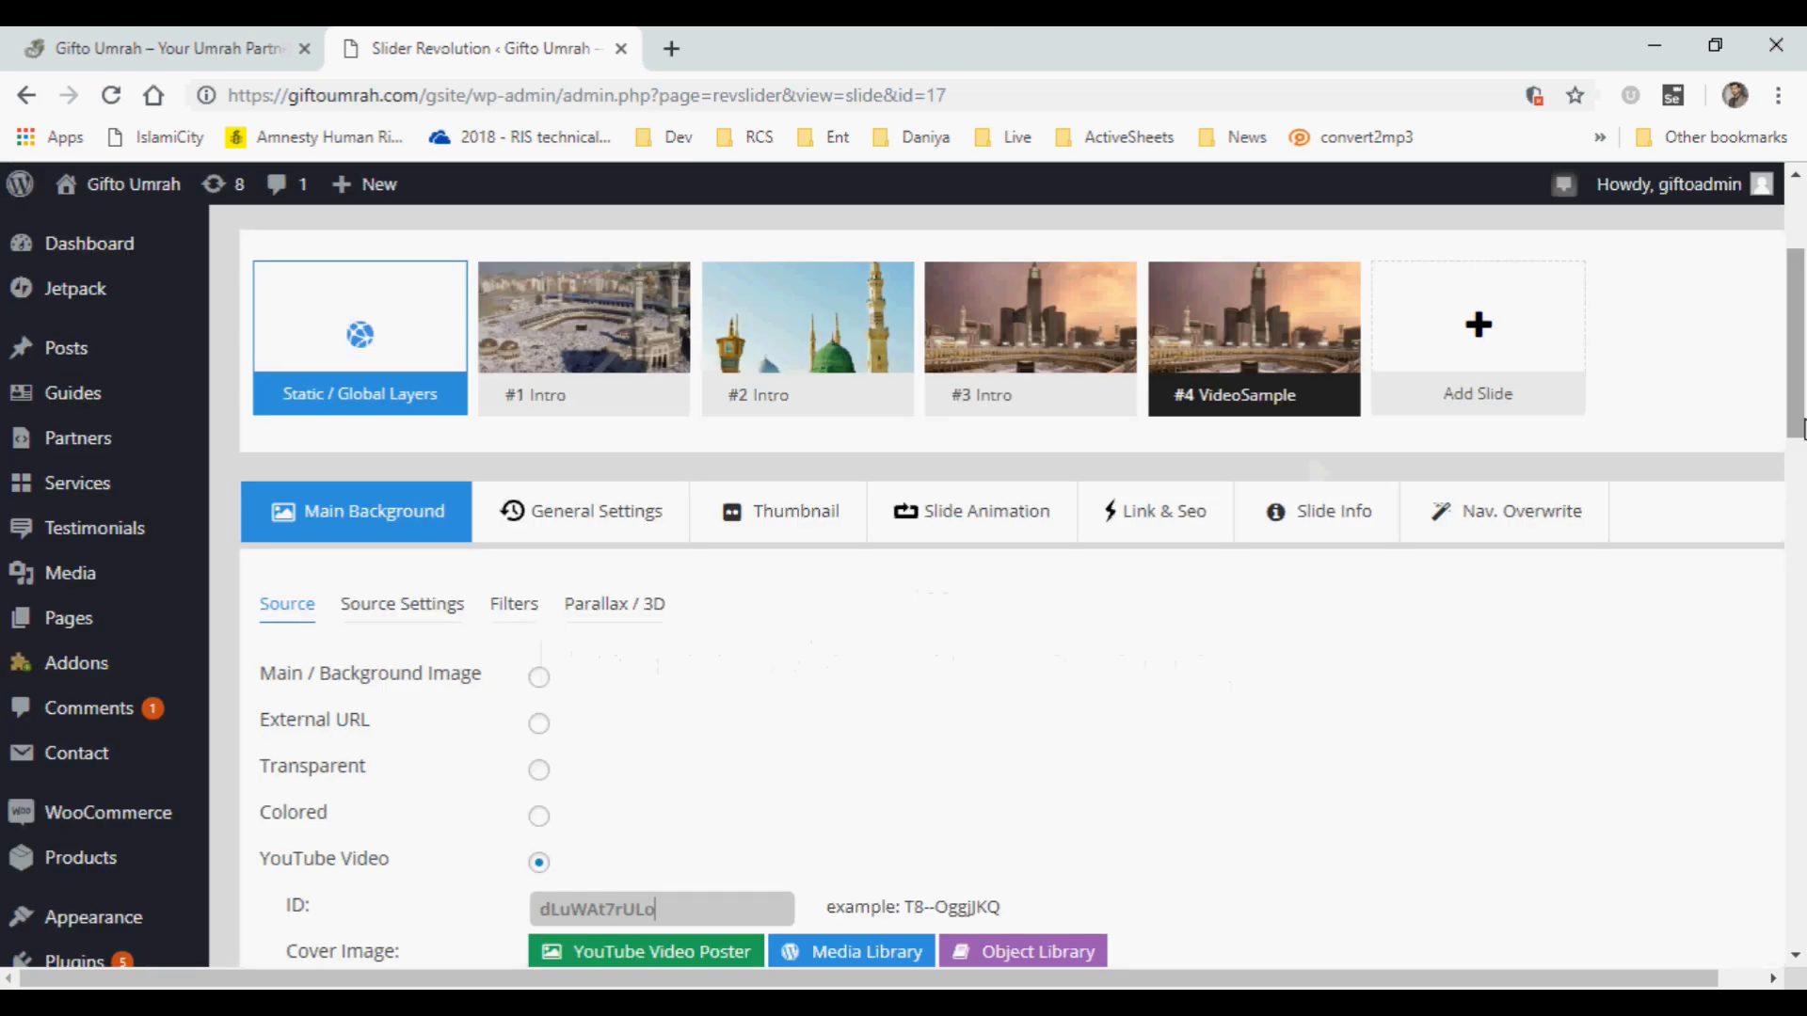
scroll(1762, 561, "up", 2)
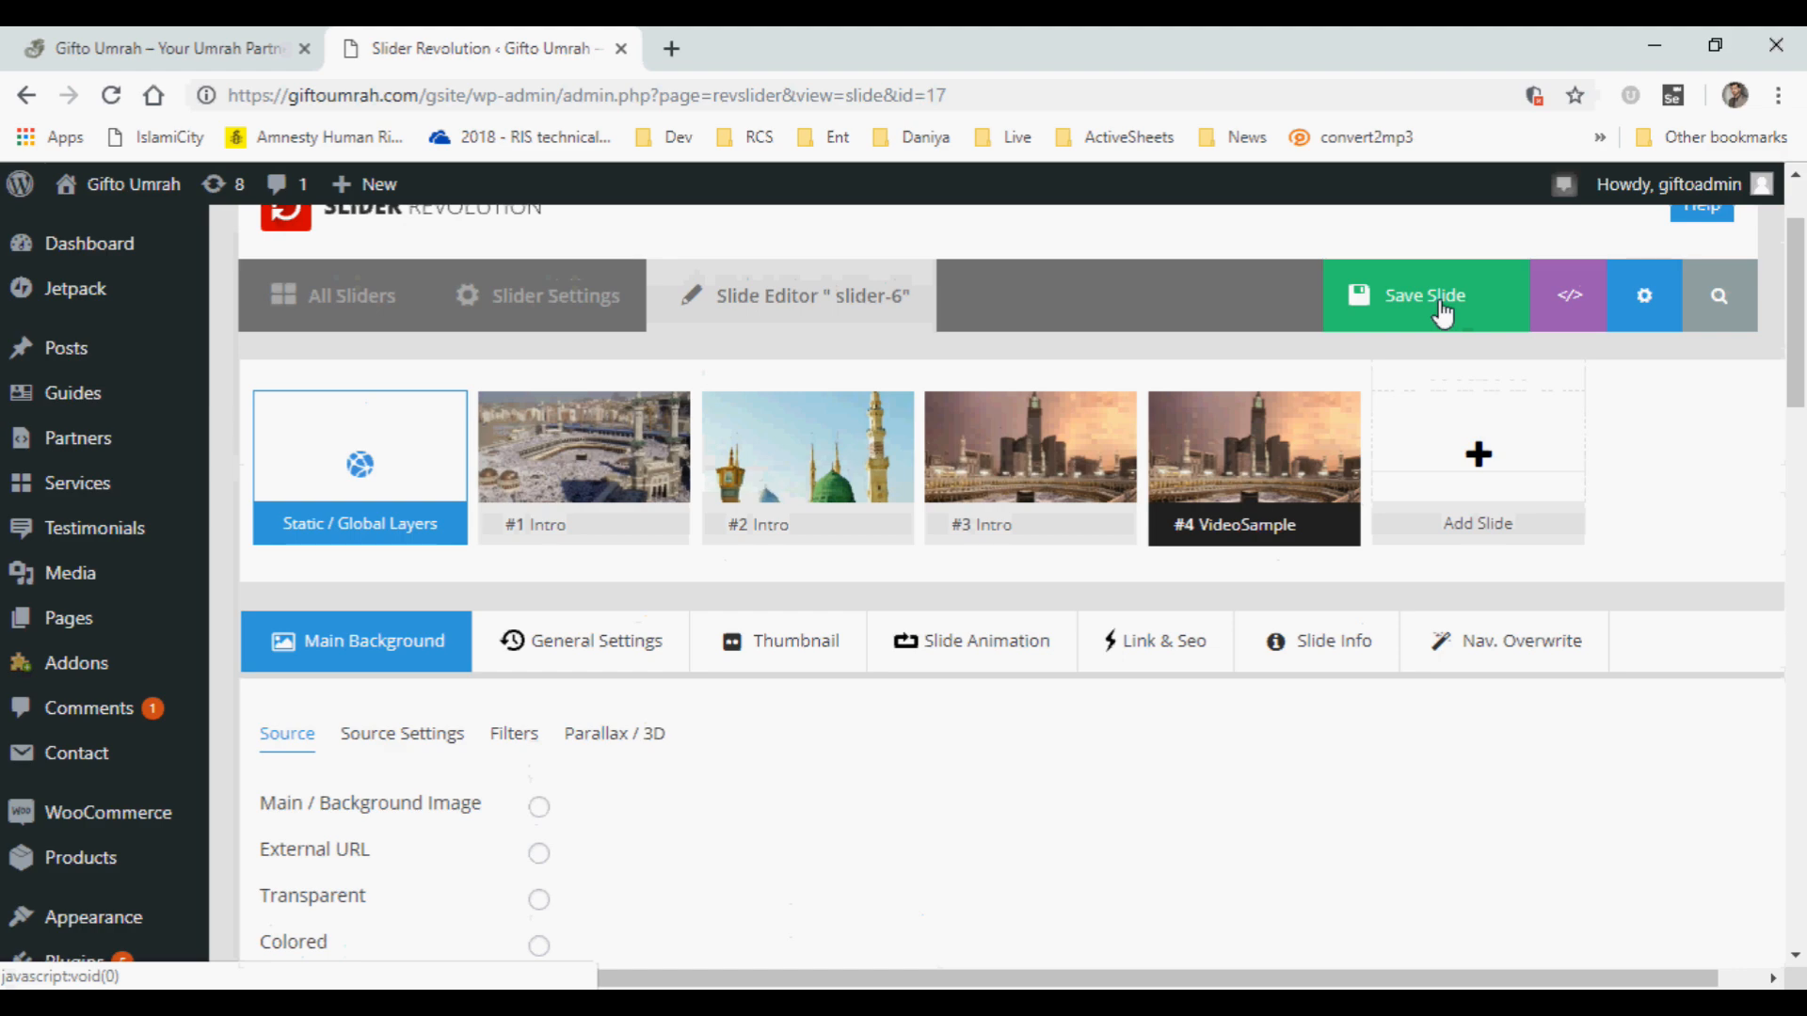
left_click(1441, 310)
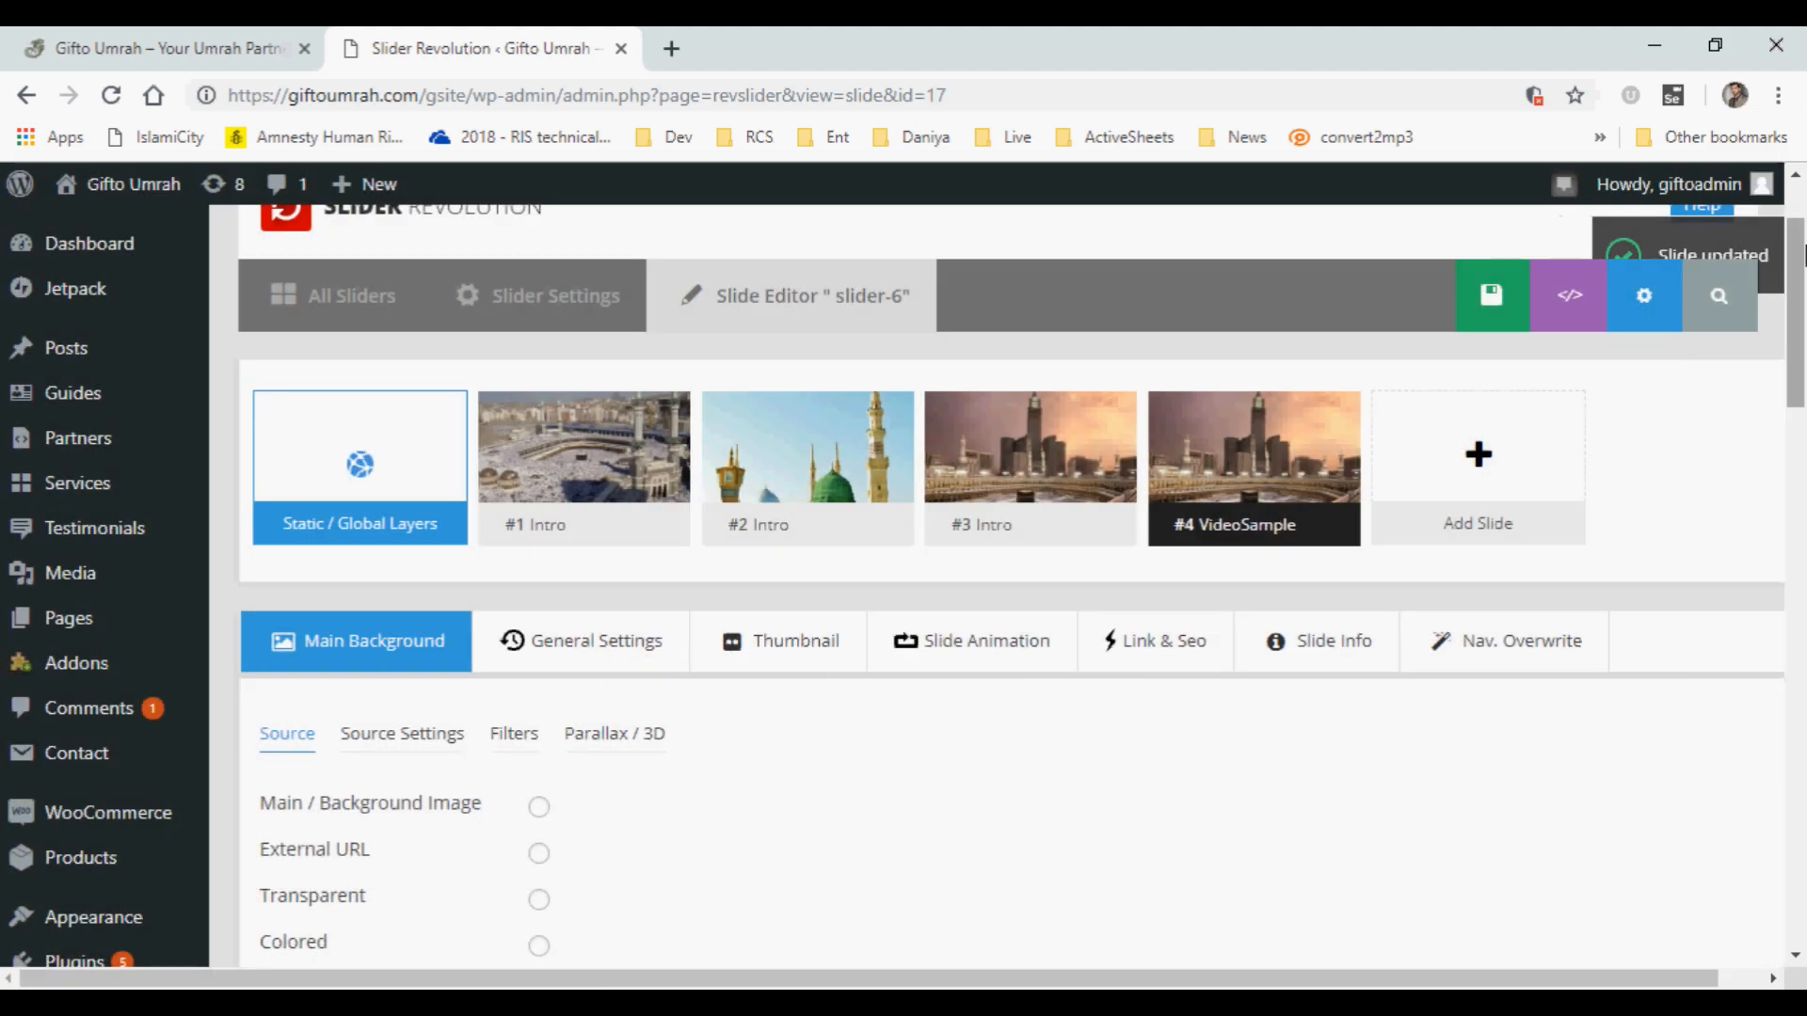
left_click_drag(1799, 276, 1803, 226)
Switch to the Gifto Umrah homepage, reload it and watch the banner until the "Umrah - an Overview" video slide plays.
left_click(197, 38)
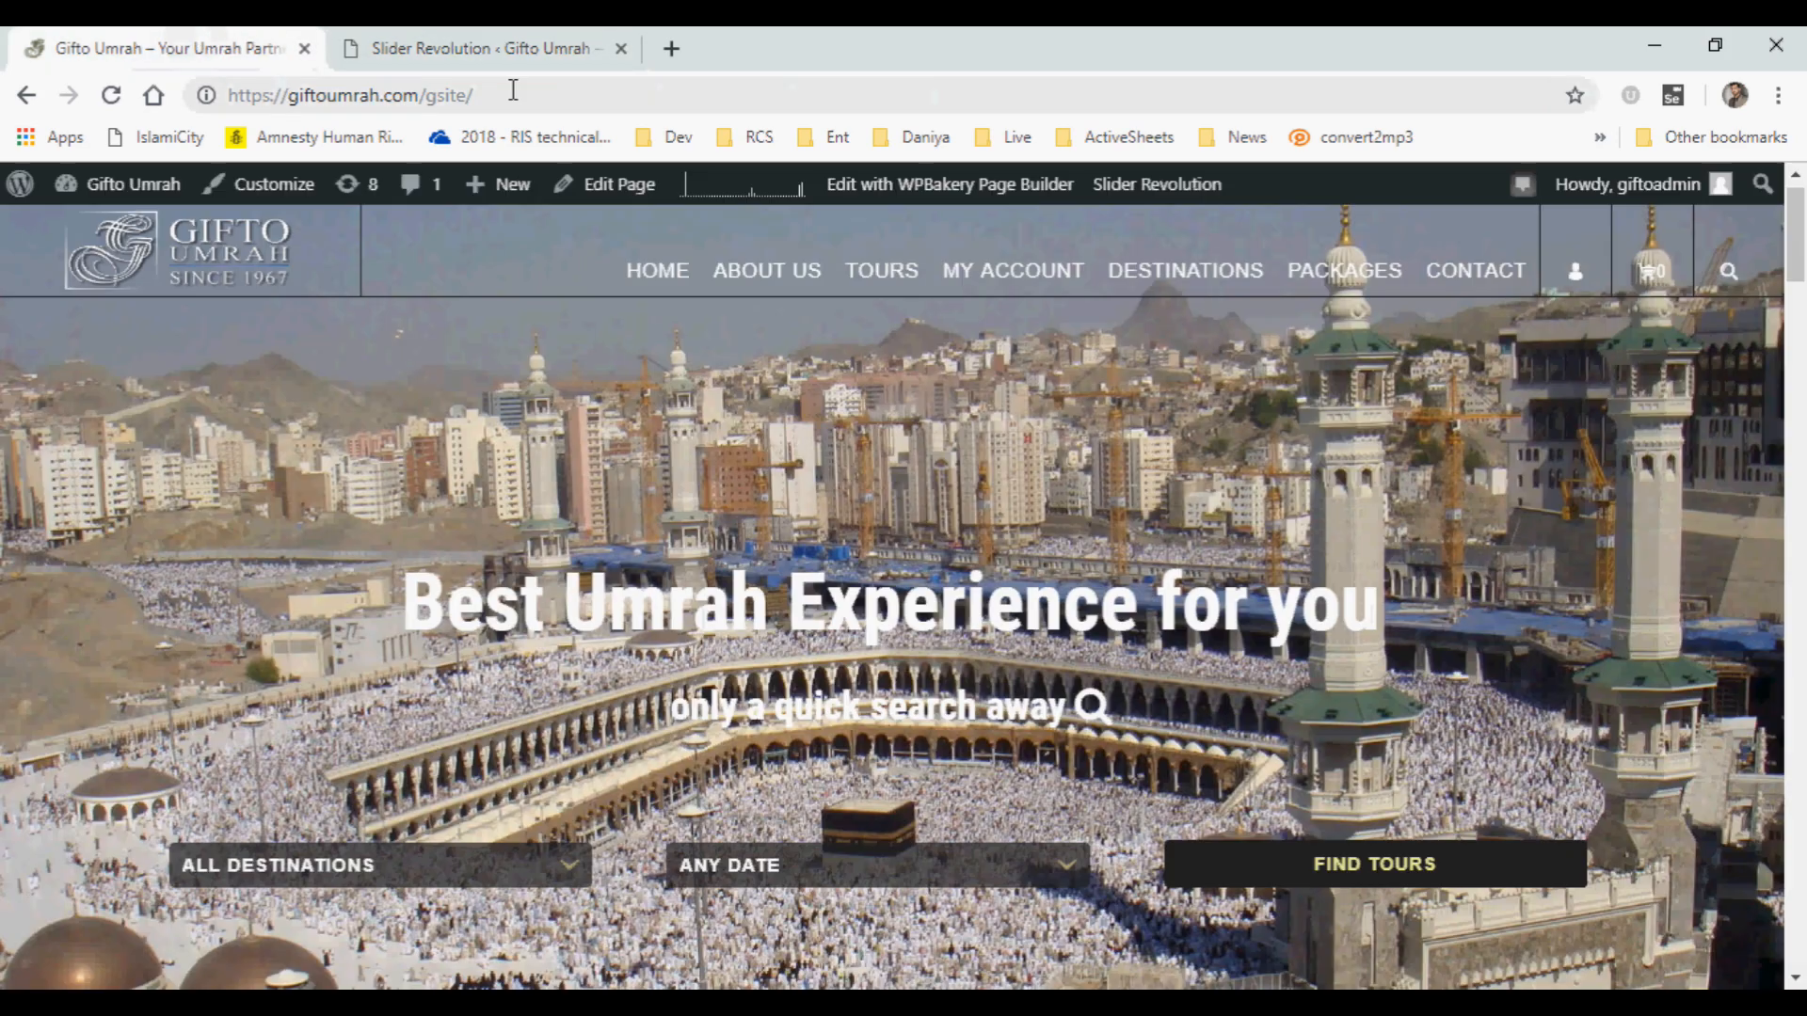
left_click(511, 89)
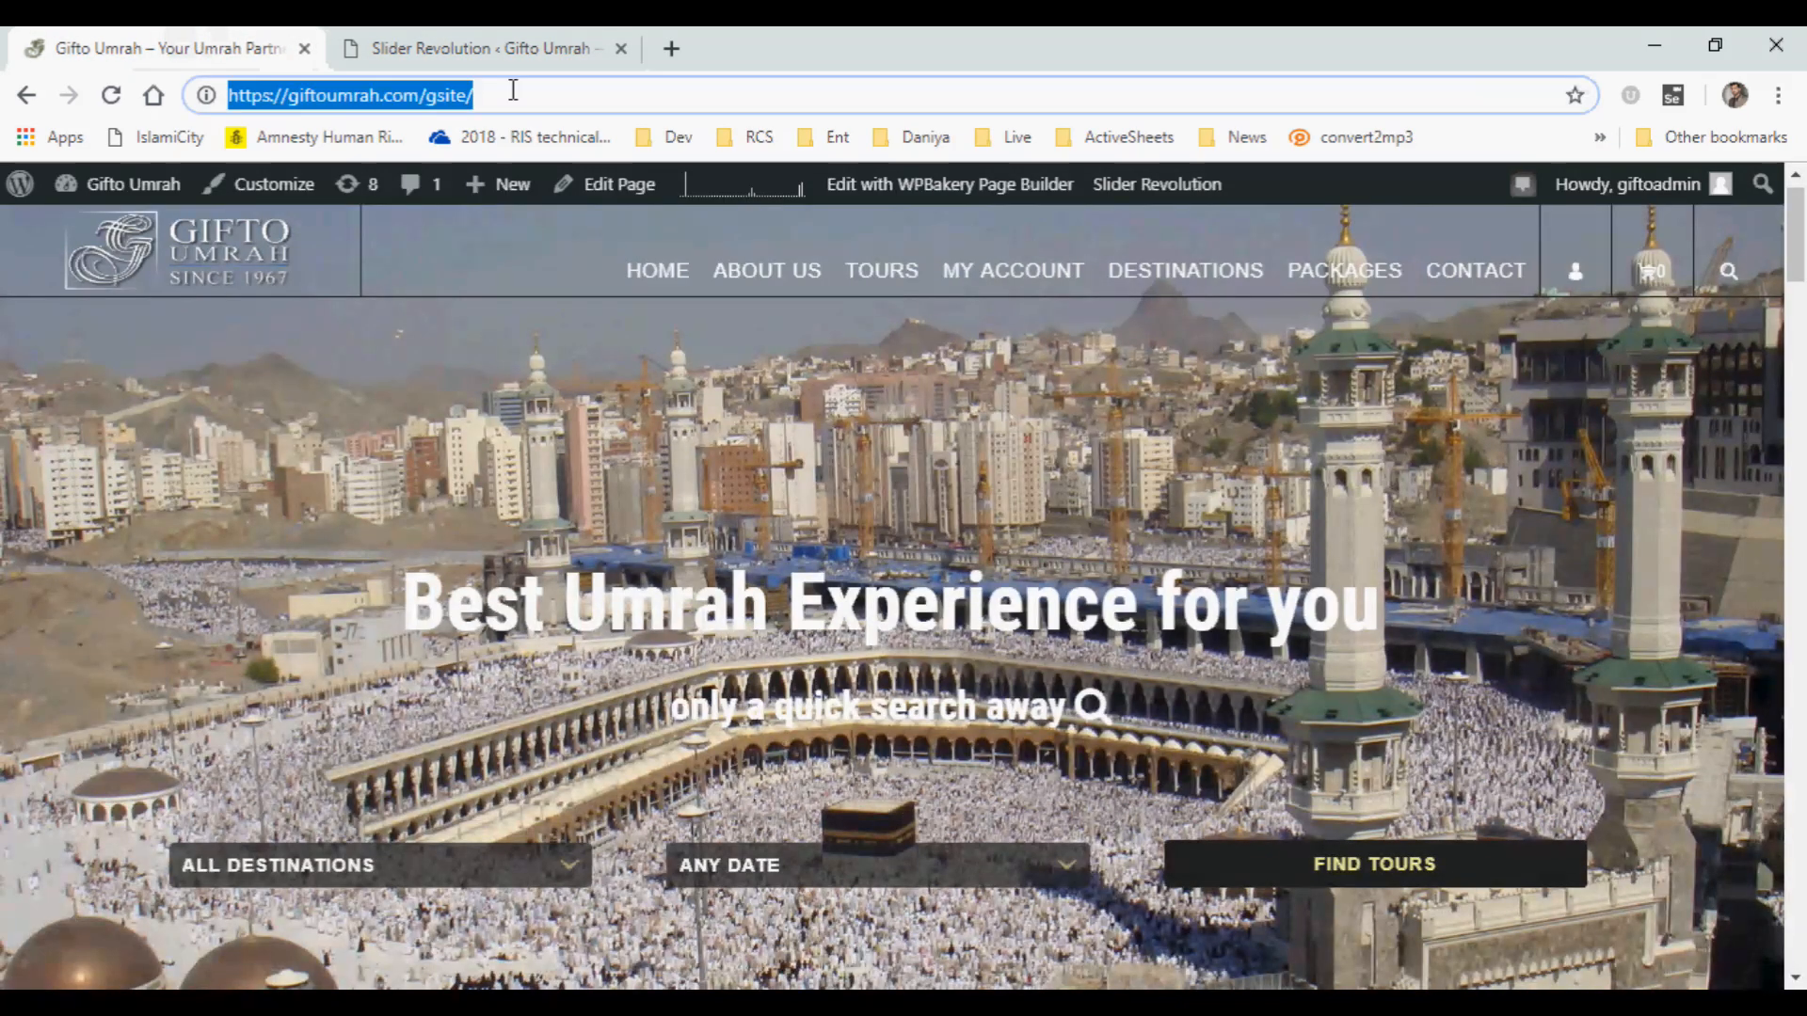
key("Return")
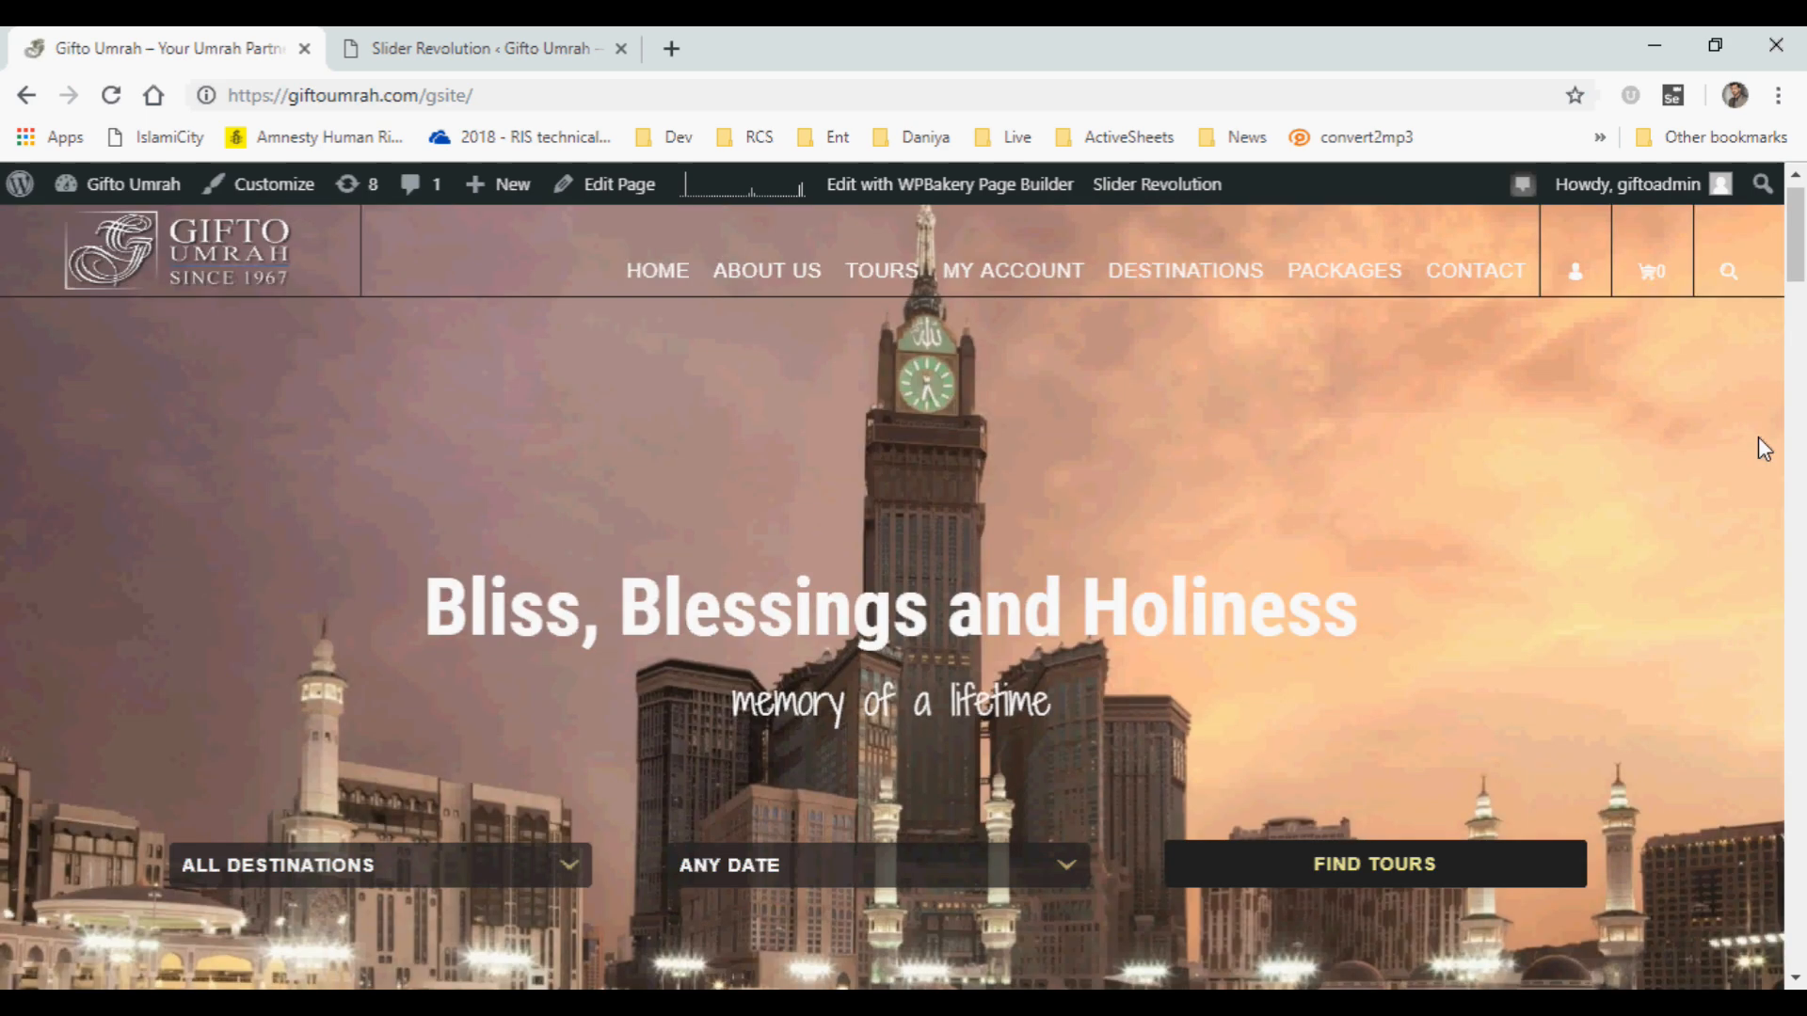
mouse_move(1797, 269)
left_mouse_down()
mouse_move(1796, 294)
mouse_move(1798, 273)
left_mouse_up()
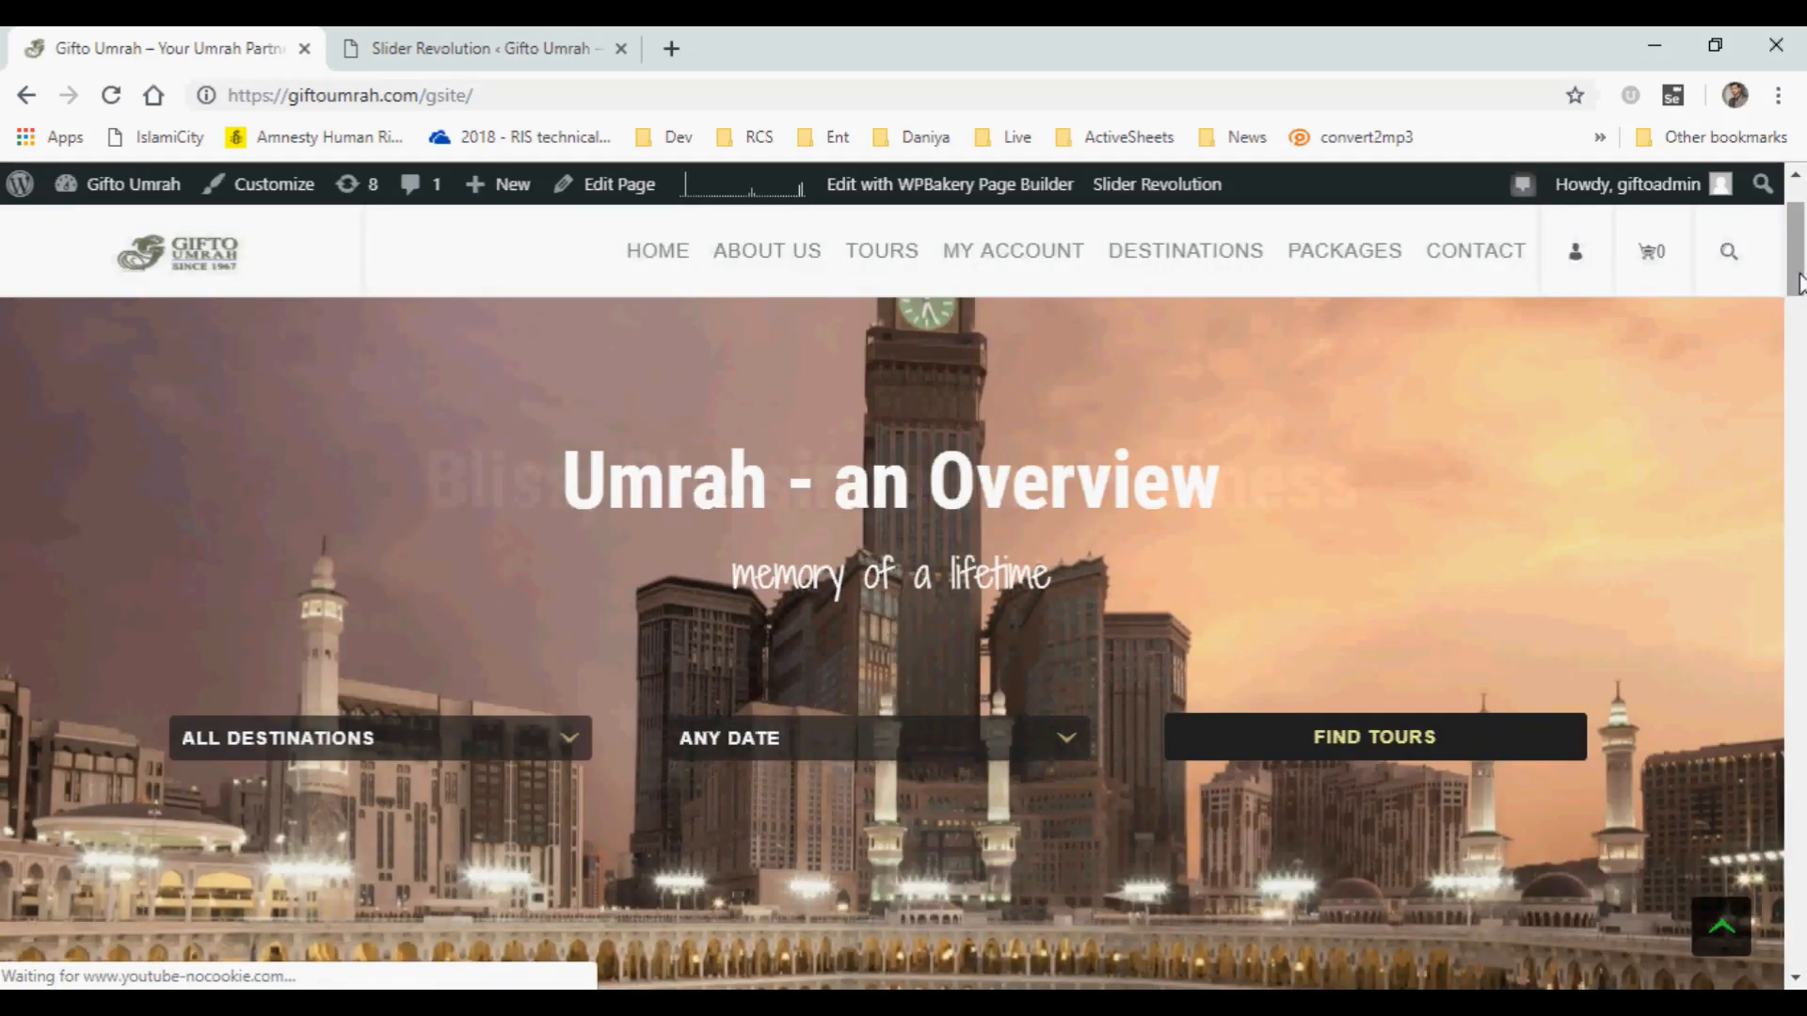
left_click_drag(1798, 282, 1799, 297)
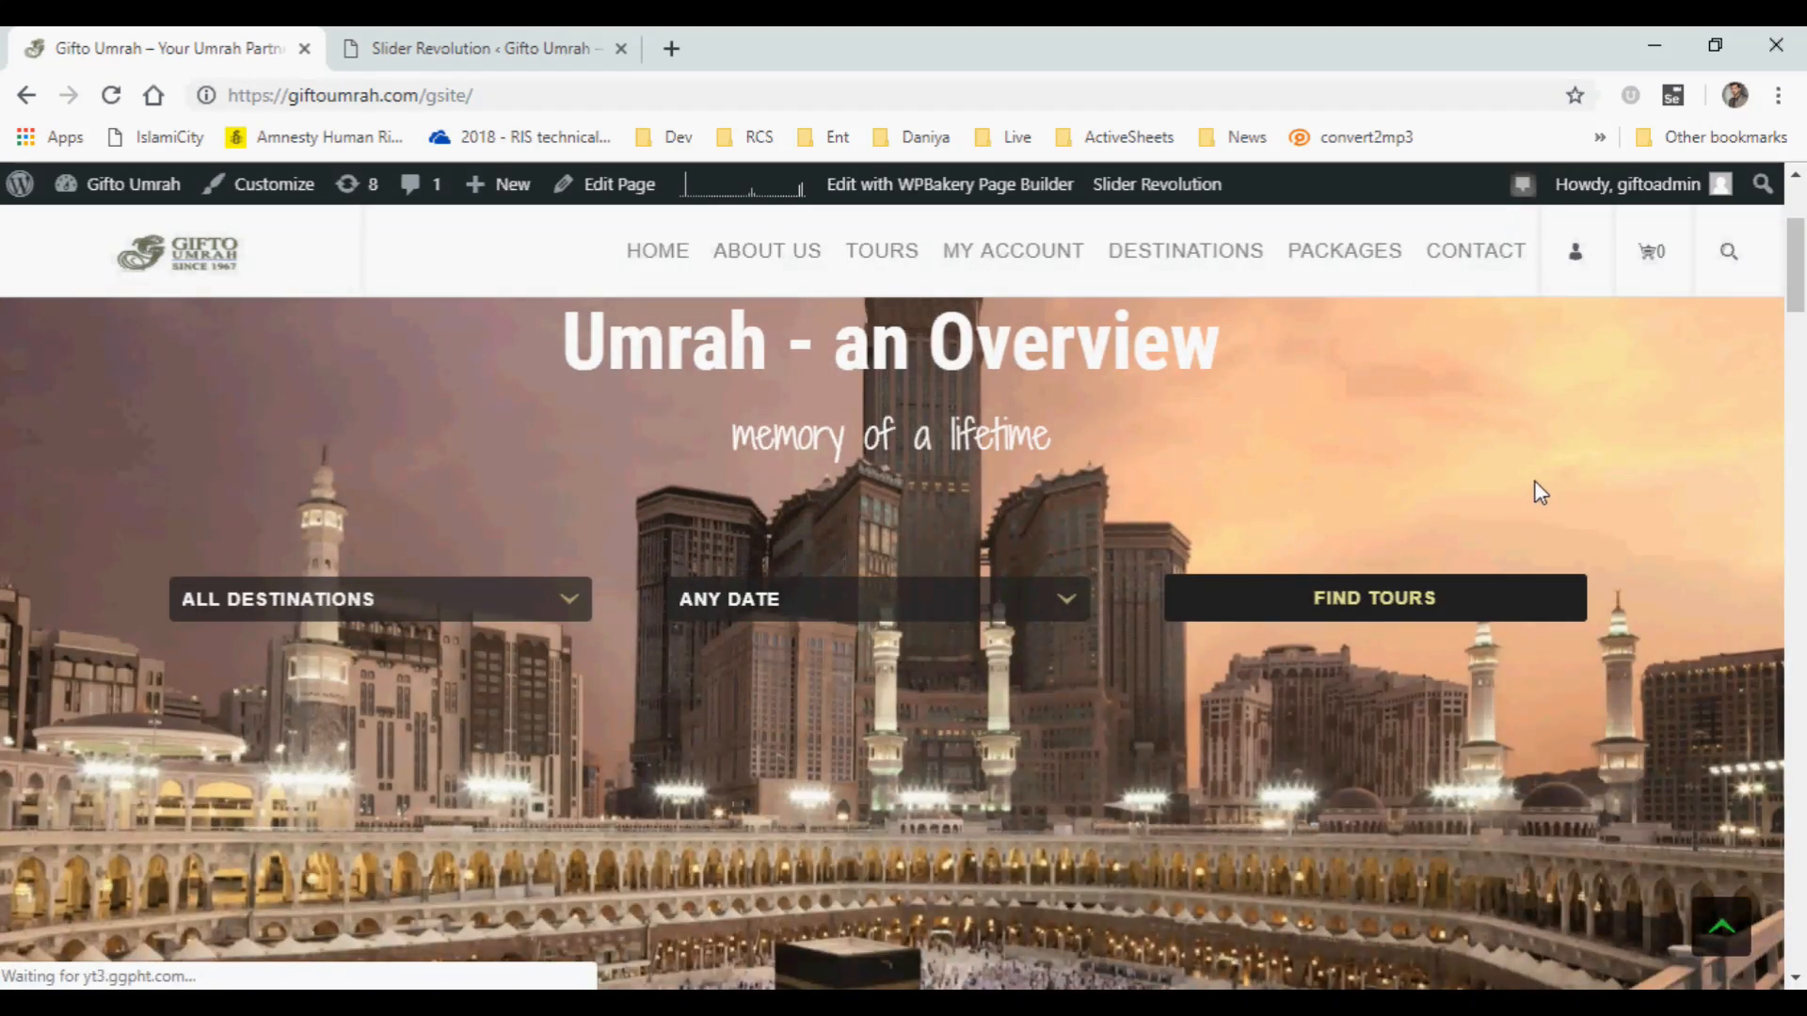
left_click_drag(1794, 291, 1794, 306)
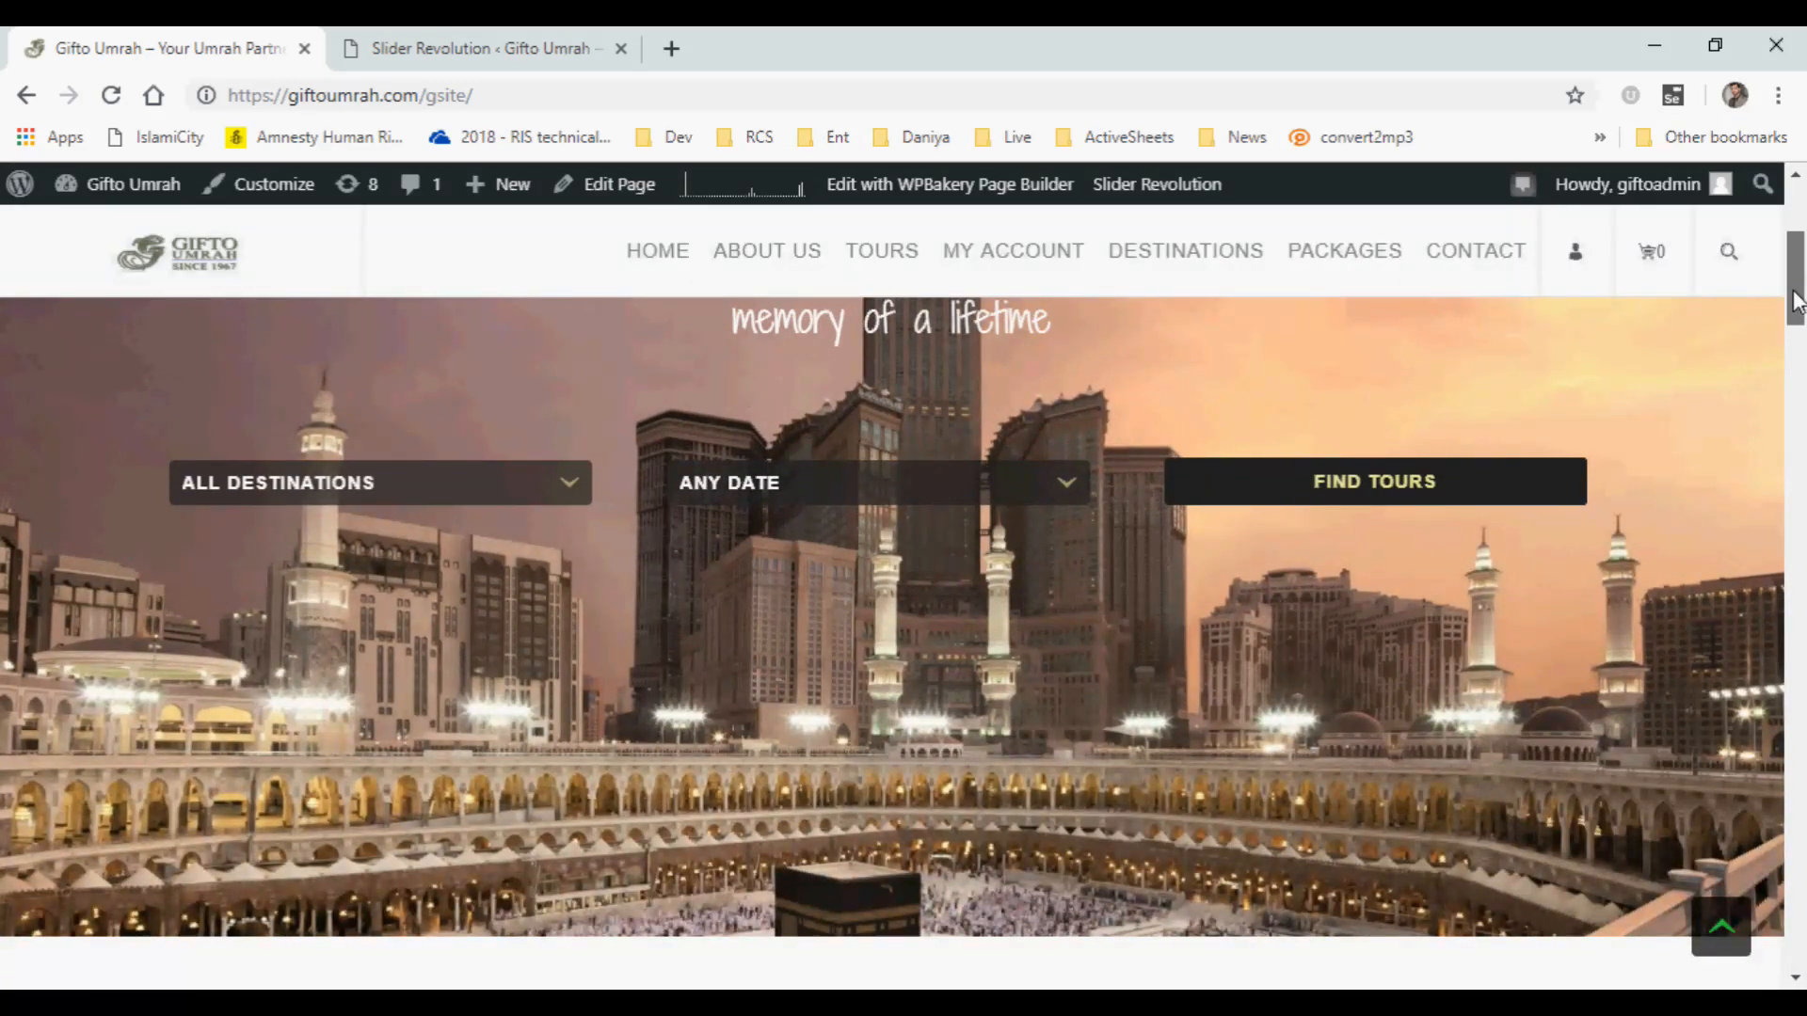
left_click_drag(1798, 301, 1796, 297)
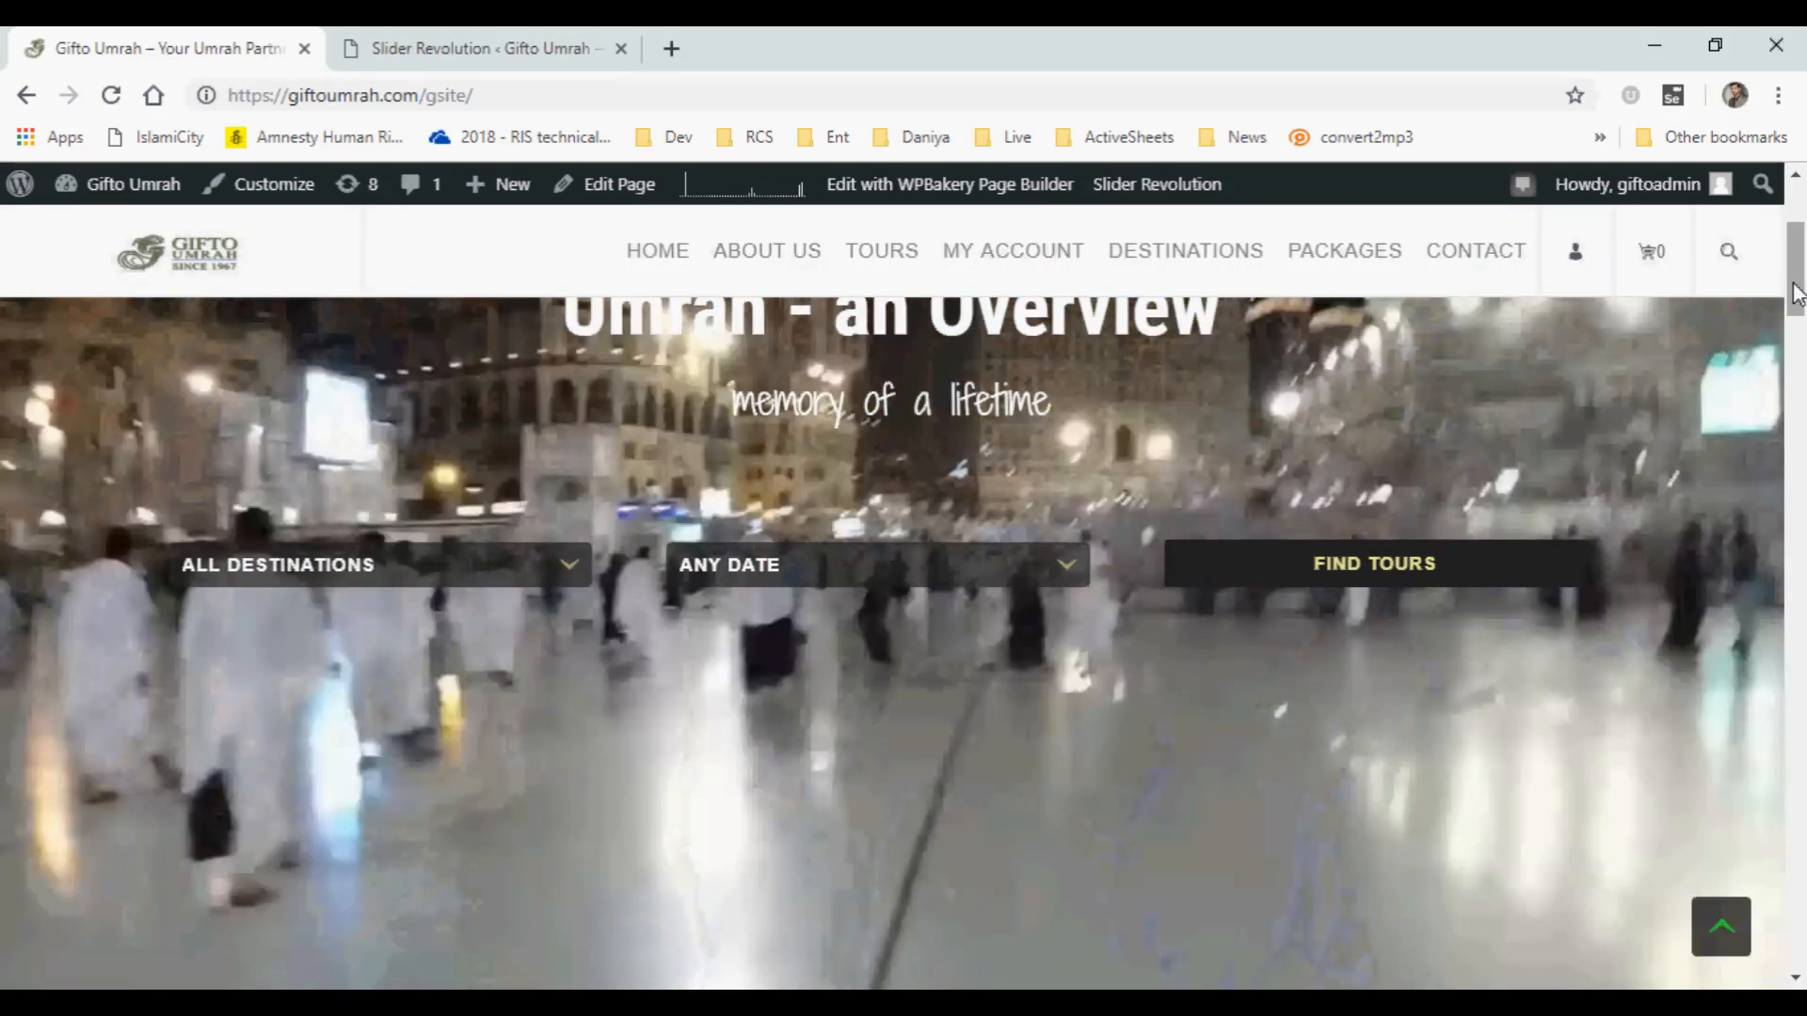
left_click_drag(1798, 294, 1801, 250)
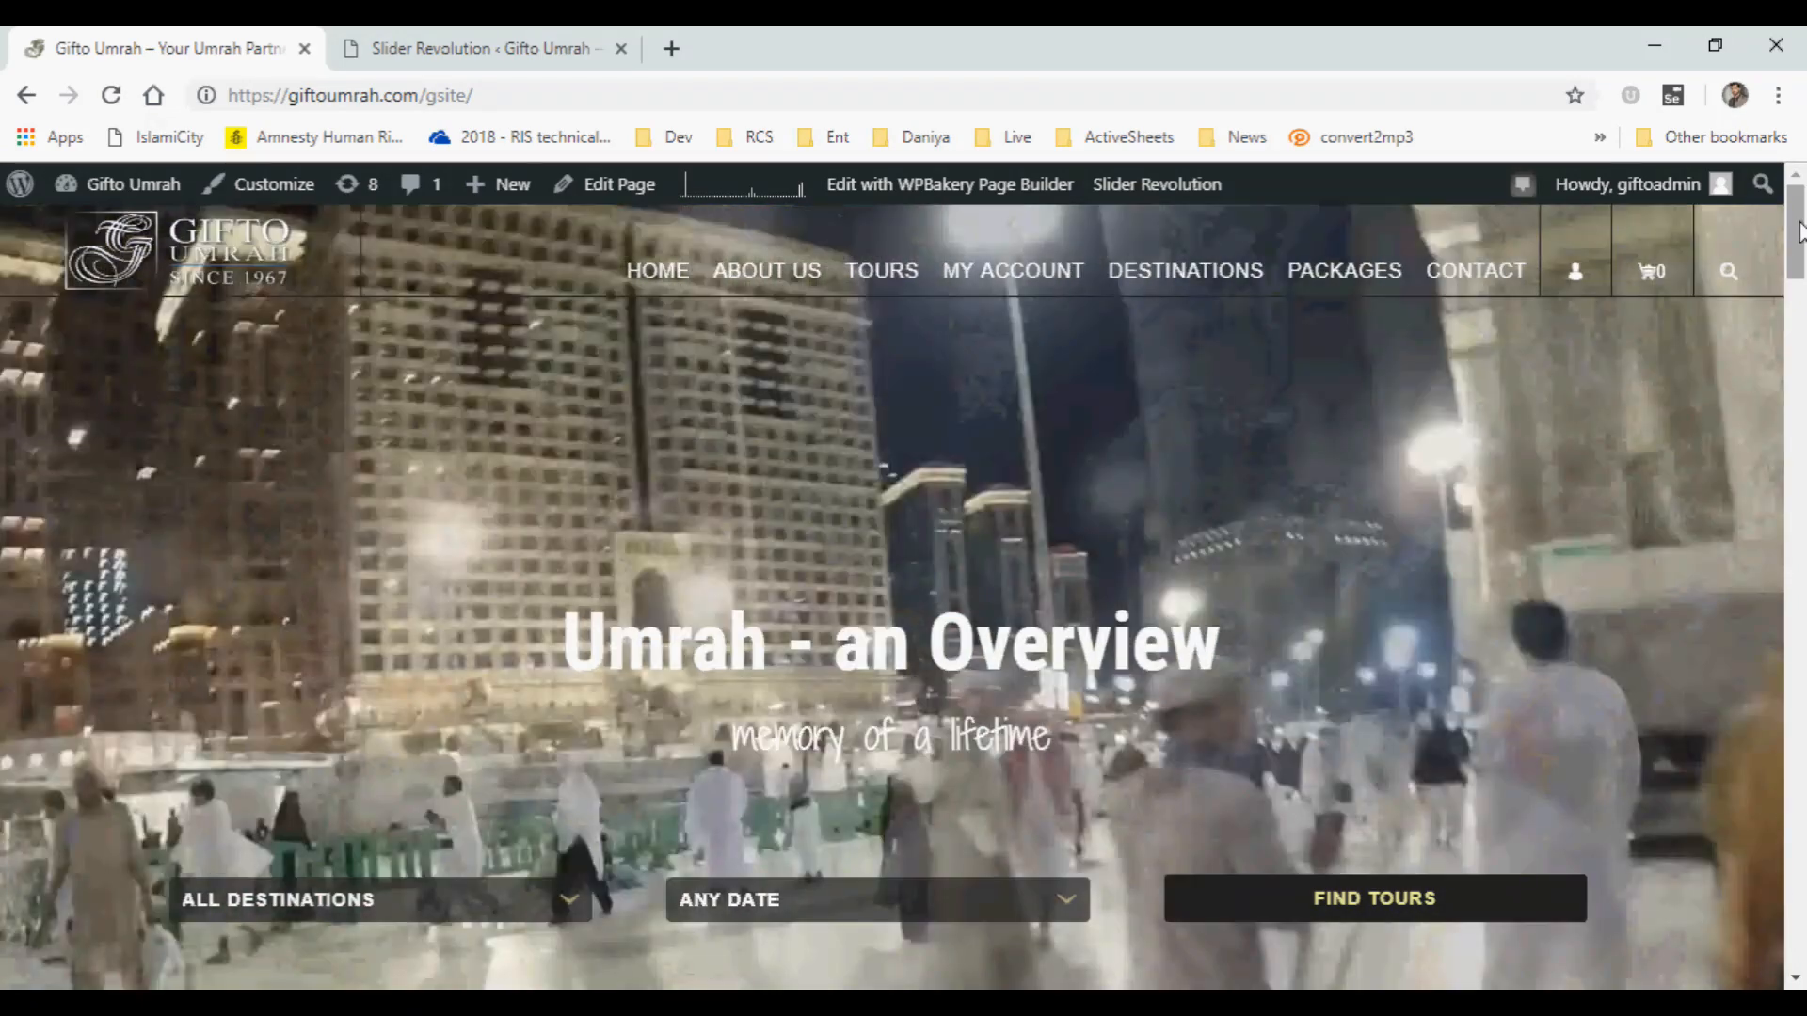
mouse_move(1799, 232)
left_mouse_down()
mouse_move(1799, 287)
mouse_move(1799, 202)
left_mouse_up()
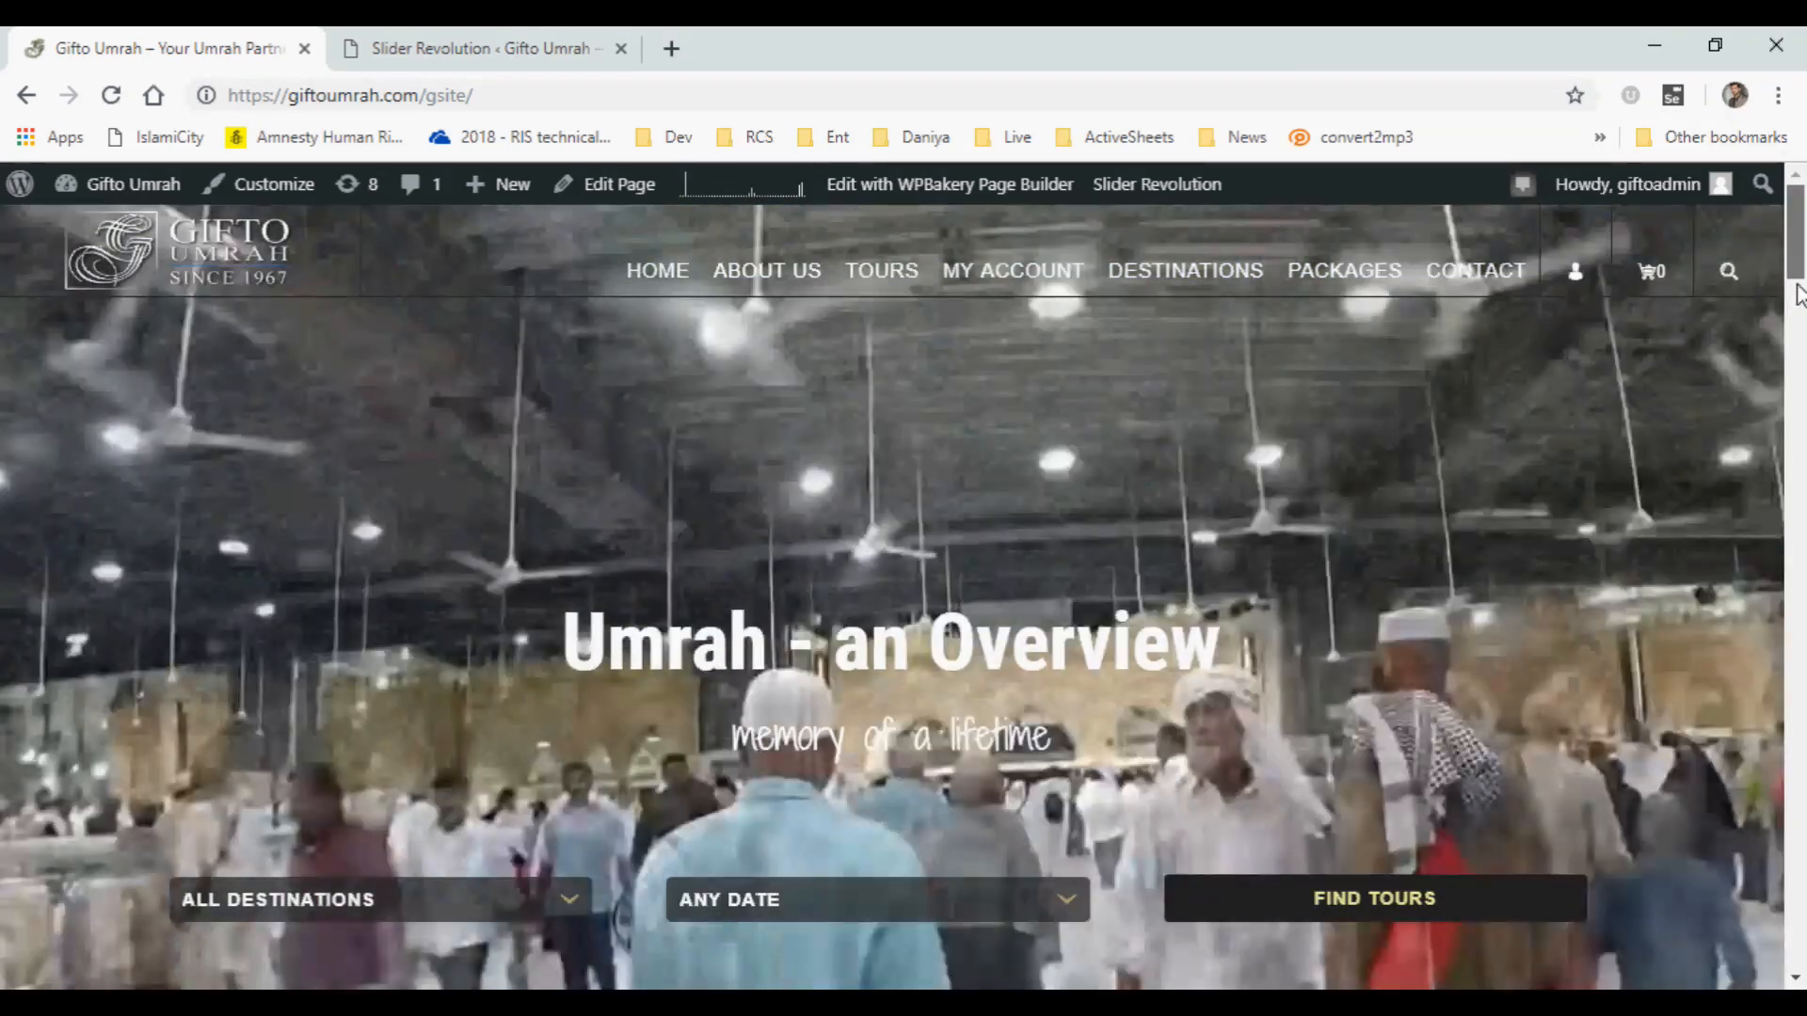
mouse_move(1799, 268)
left_mouse_down()
mouse_move(1798, 316)
mouse_move(1798, 294)
left_mouse_up()
Return to the slide editor, unpublish slide #4 VideoSample and save the slide.
left_click(428, 49)
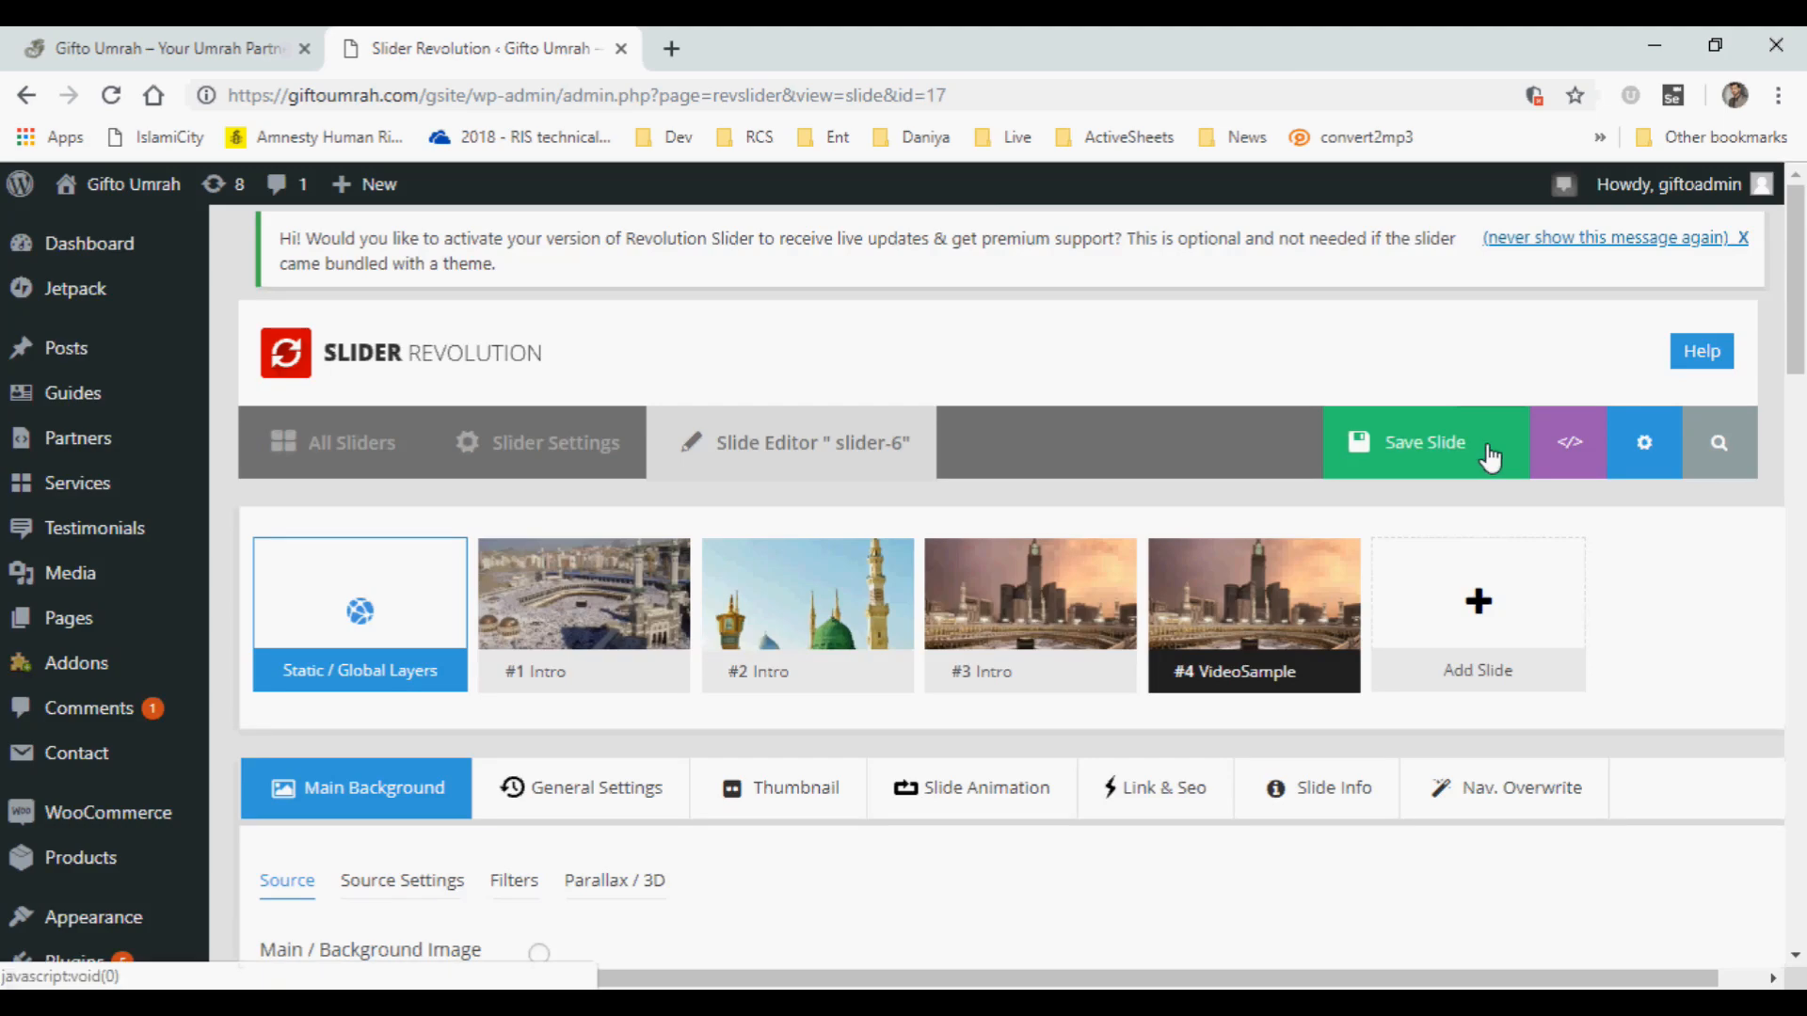
mouse_move(1319, 597)
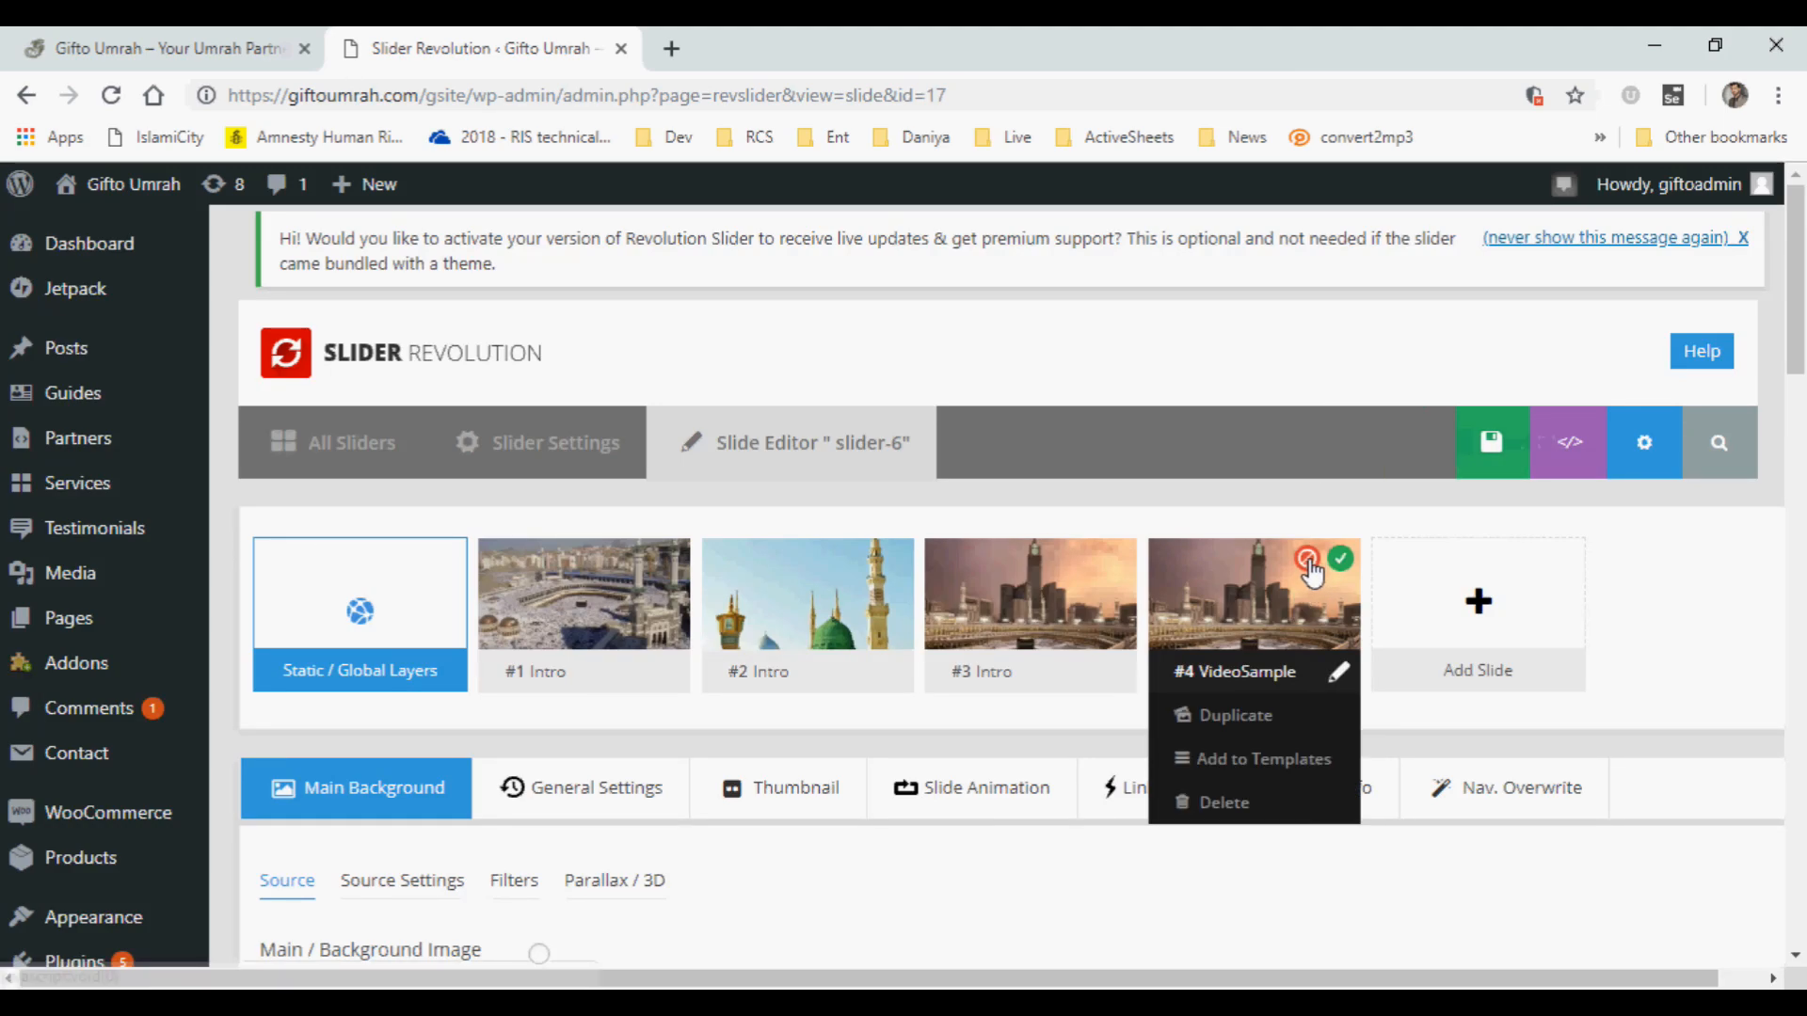
left_click(1308, 561)
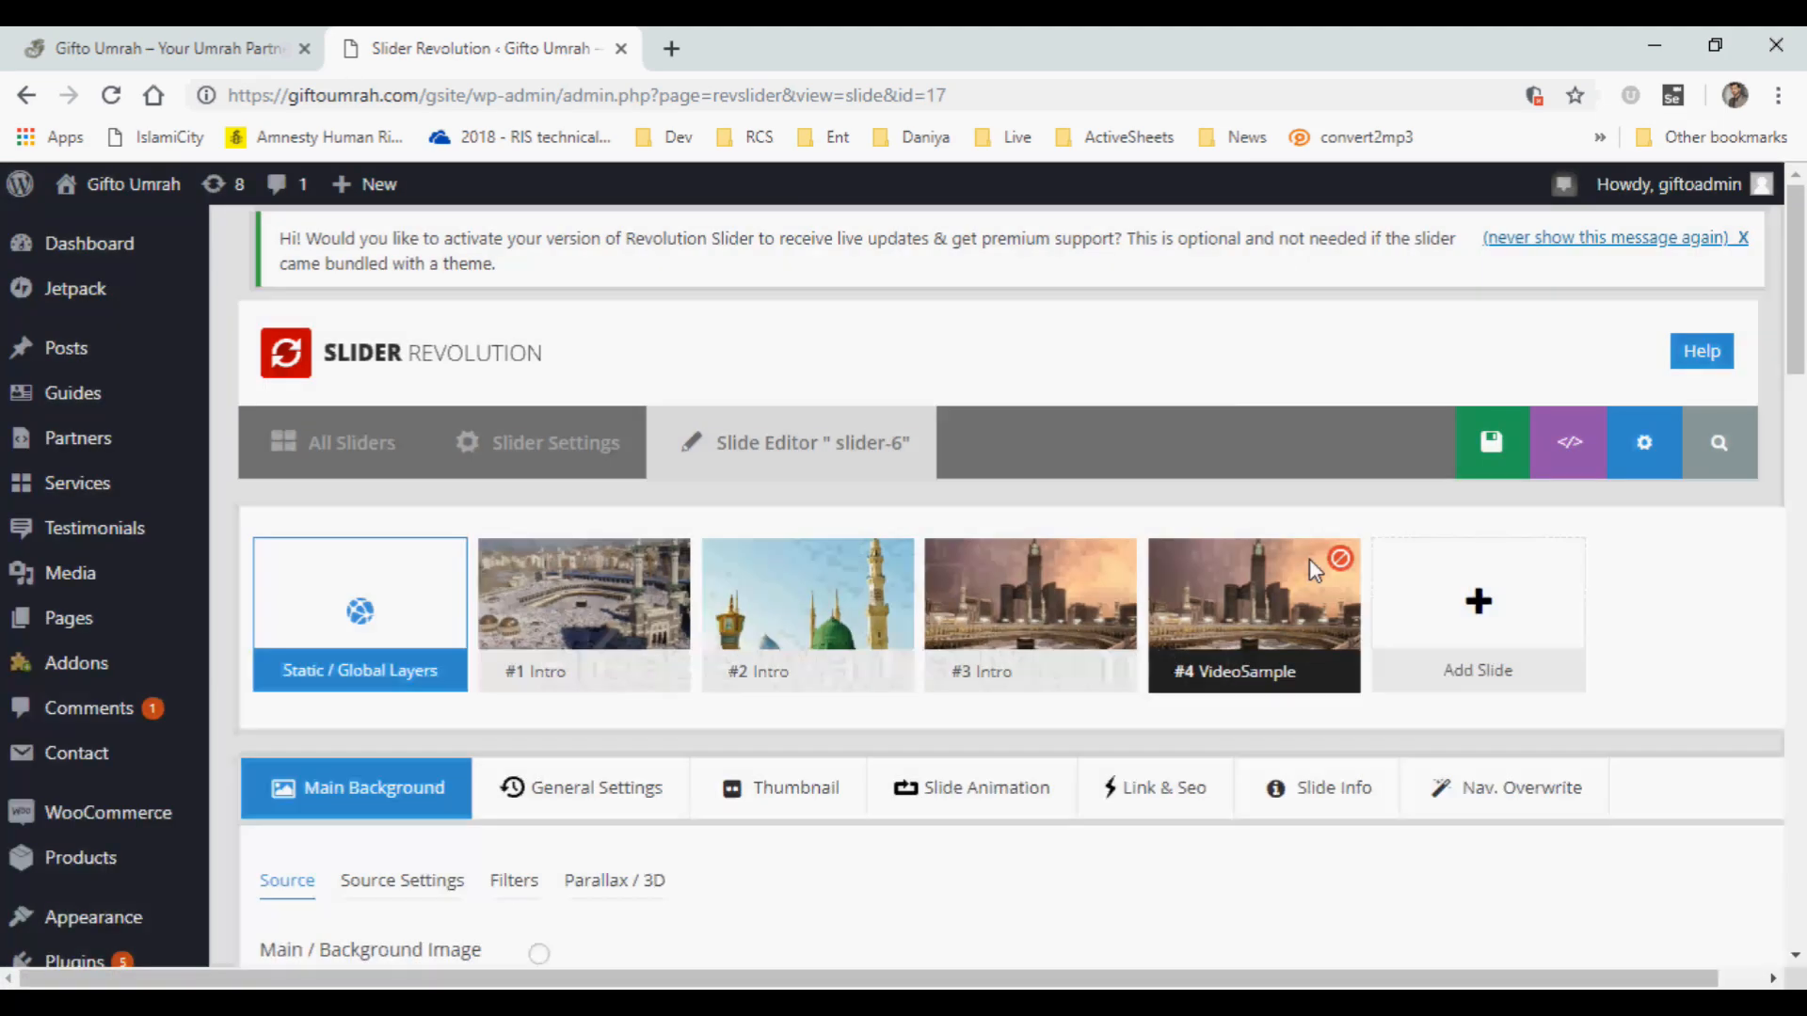
left_click(1465, 444)
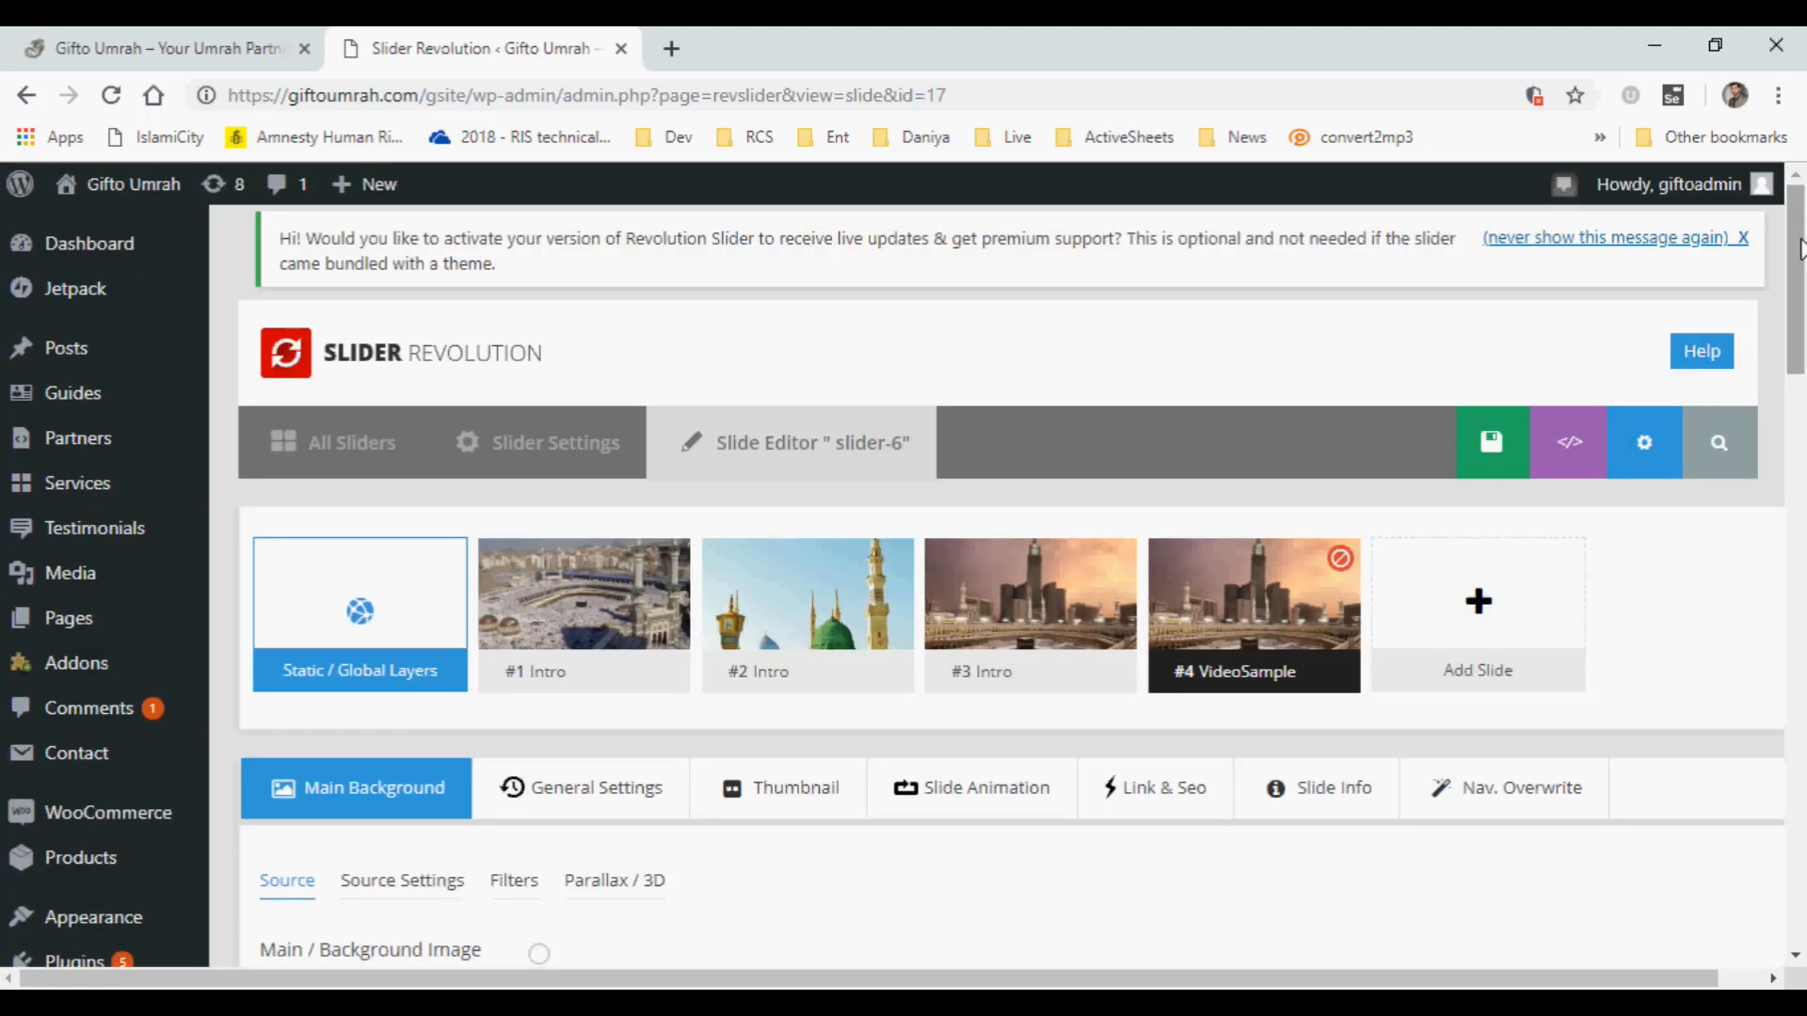
left_click_drag(1799, 250, 1799, 285)
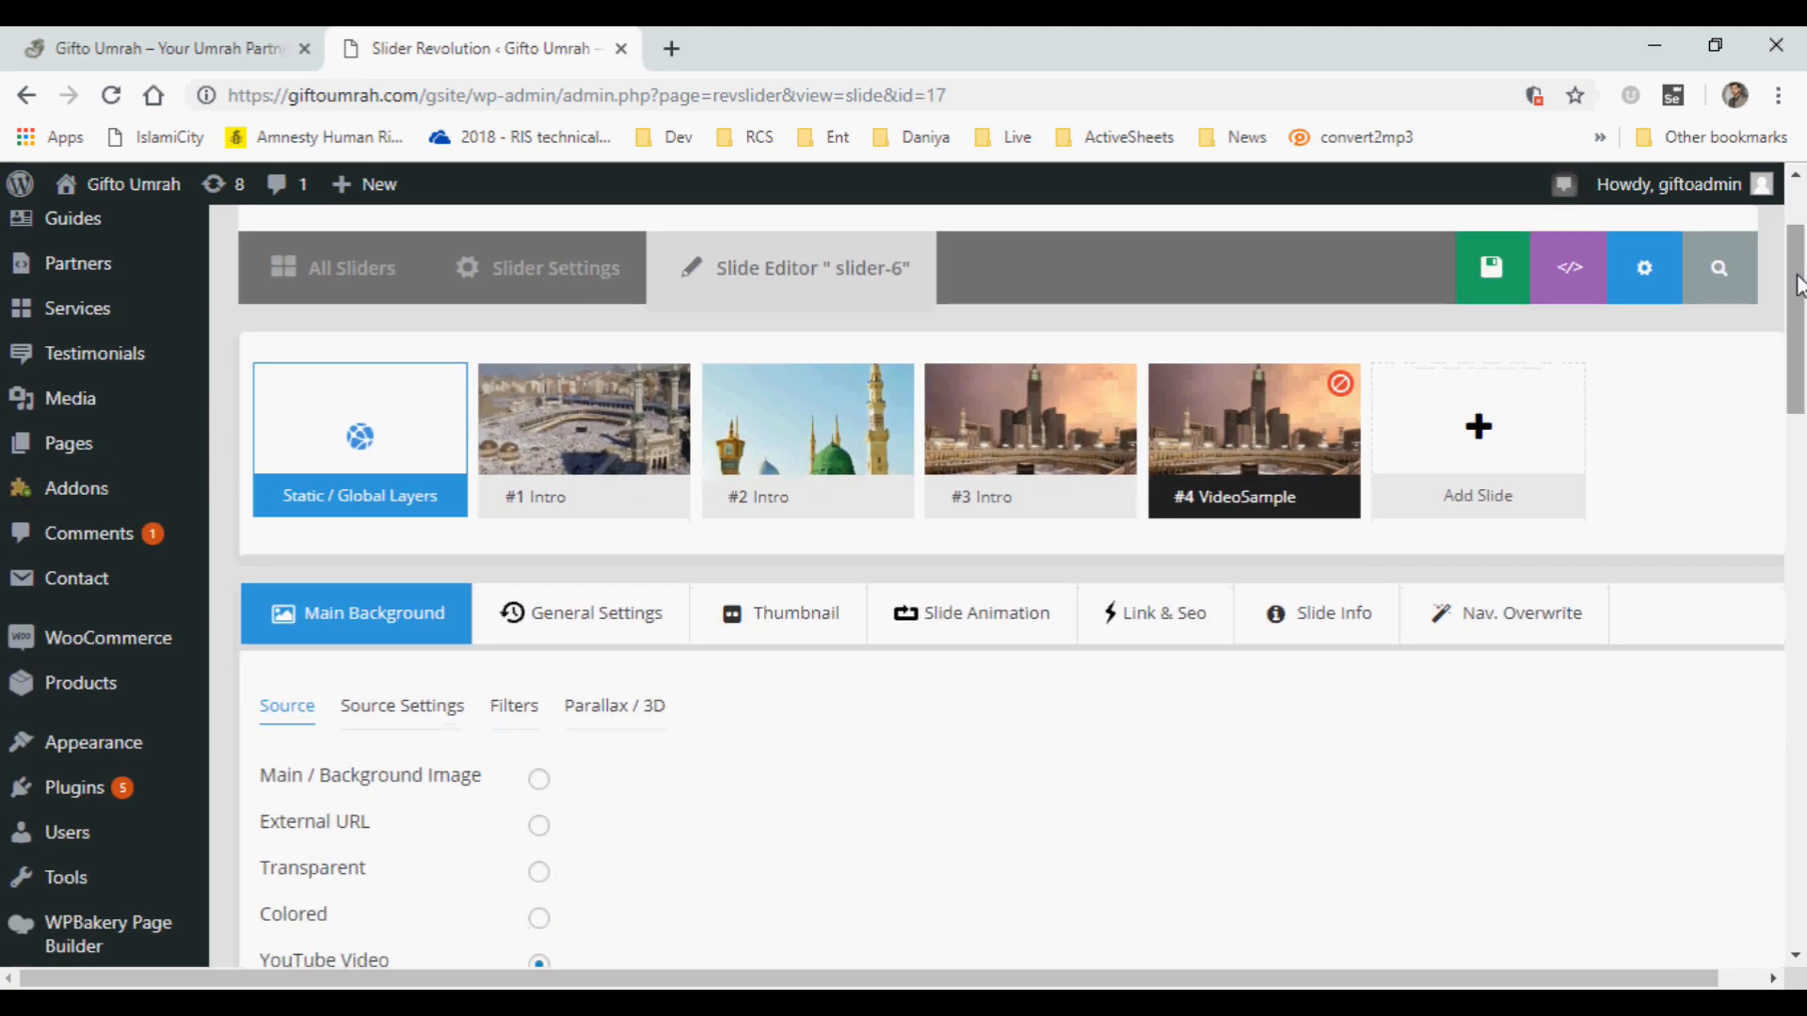